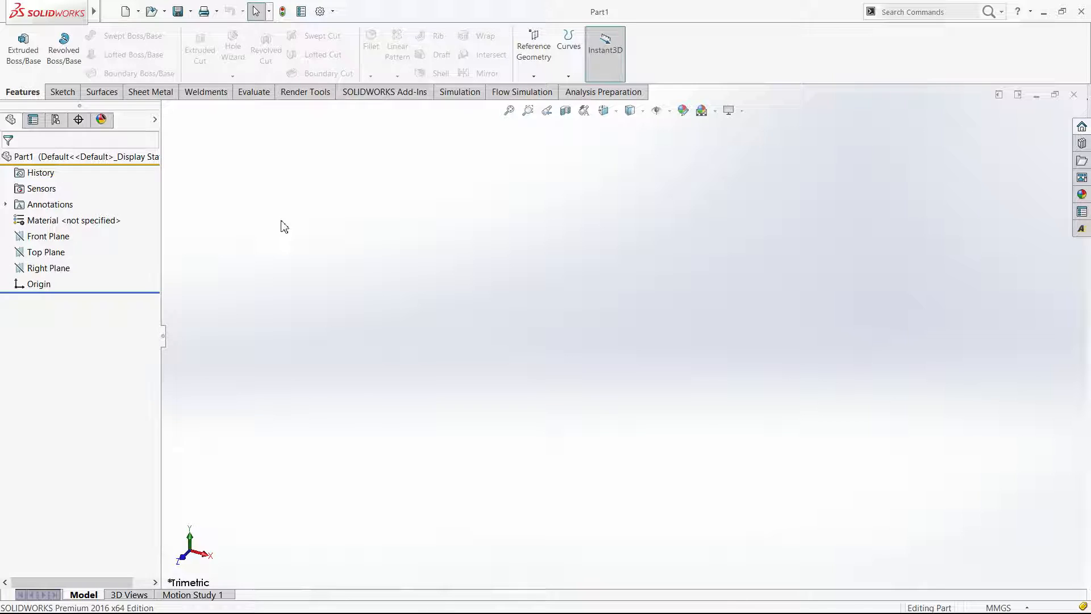
Create two reference planes parallel to the Right Plane, spaced 50 mm apart.
{"action": "left_click", "coordinate": [50, 270]}
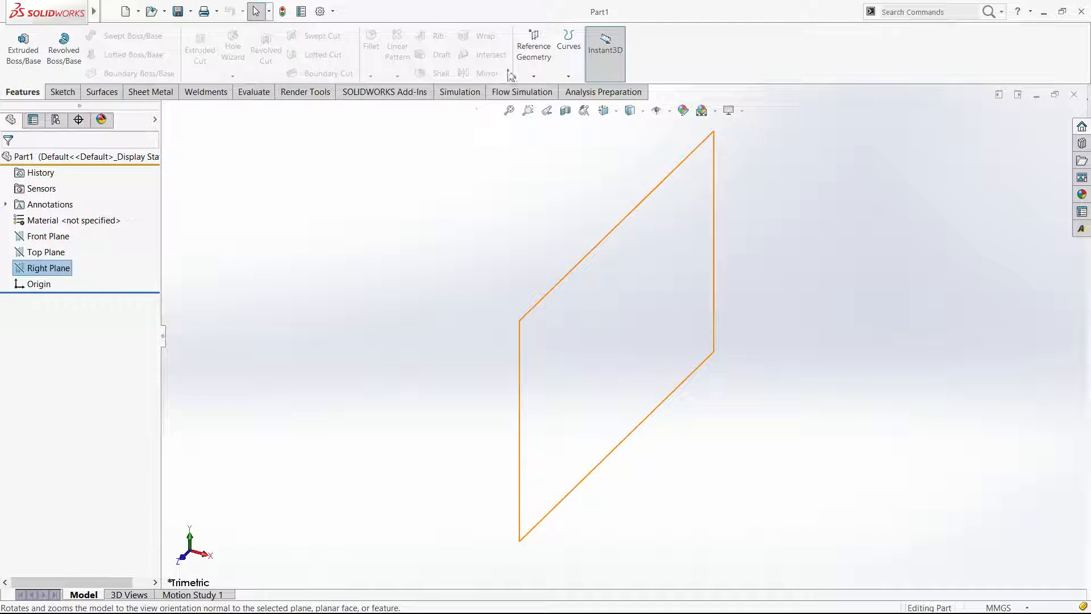
{"action": "left_click", "coordinate": [533, 50]}
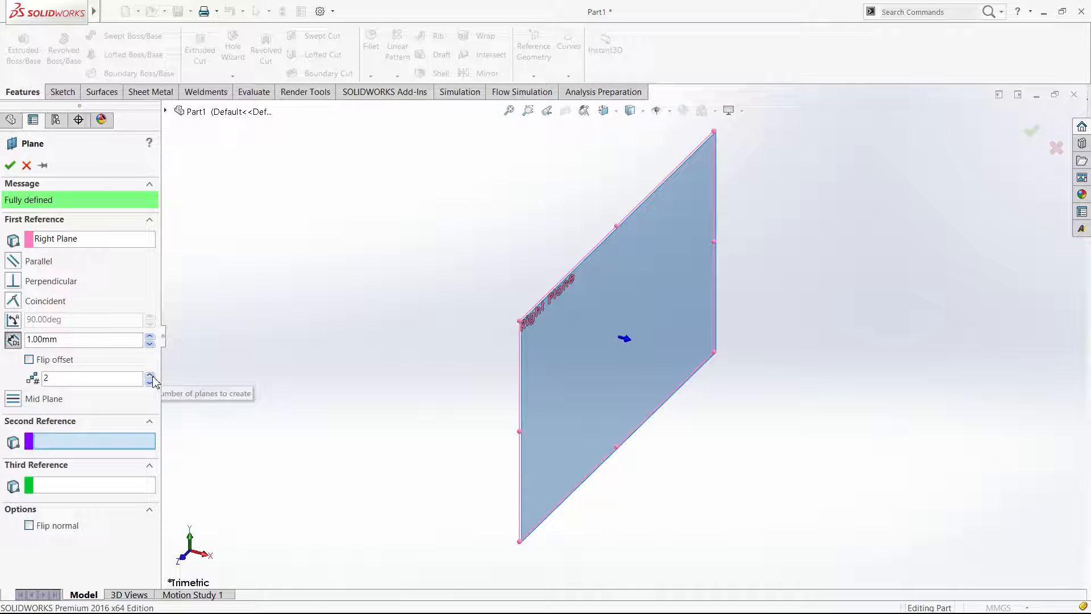
{"action": "left_click", "coordinate": [150, 336]}
{"action": "left_click", "coordinate": [149, 336]}
{"action": "left_click", "coordinate": [150, 337]}
{"action": "left_click", "coordinate": [149, 336]}
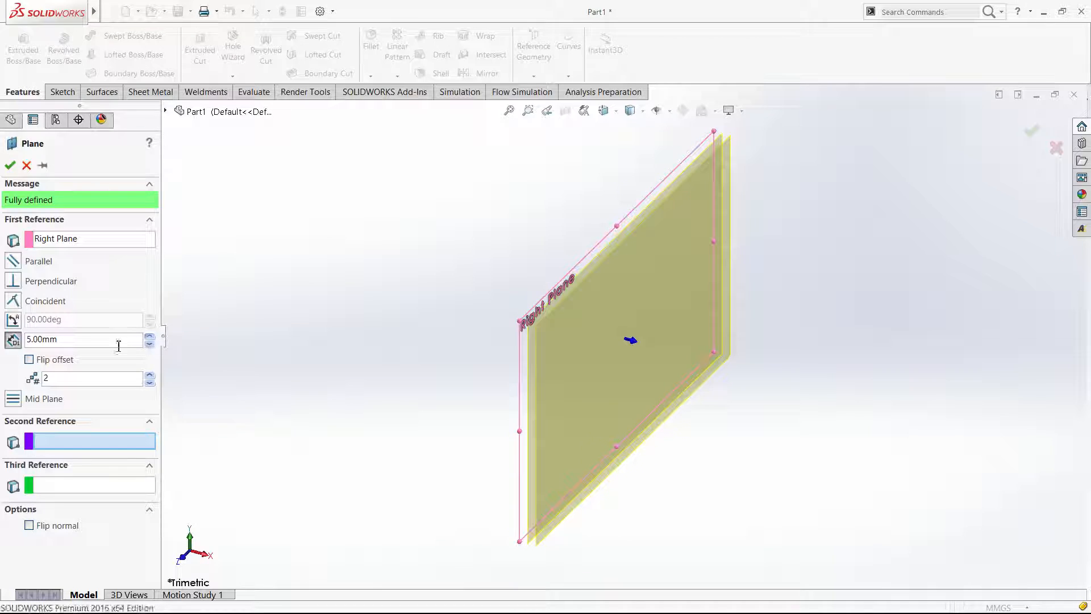
{"action": "left_click_drag", "start_coordinate": [117, 343], "coordinate": [1, 357]}
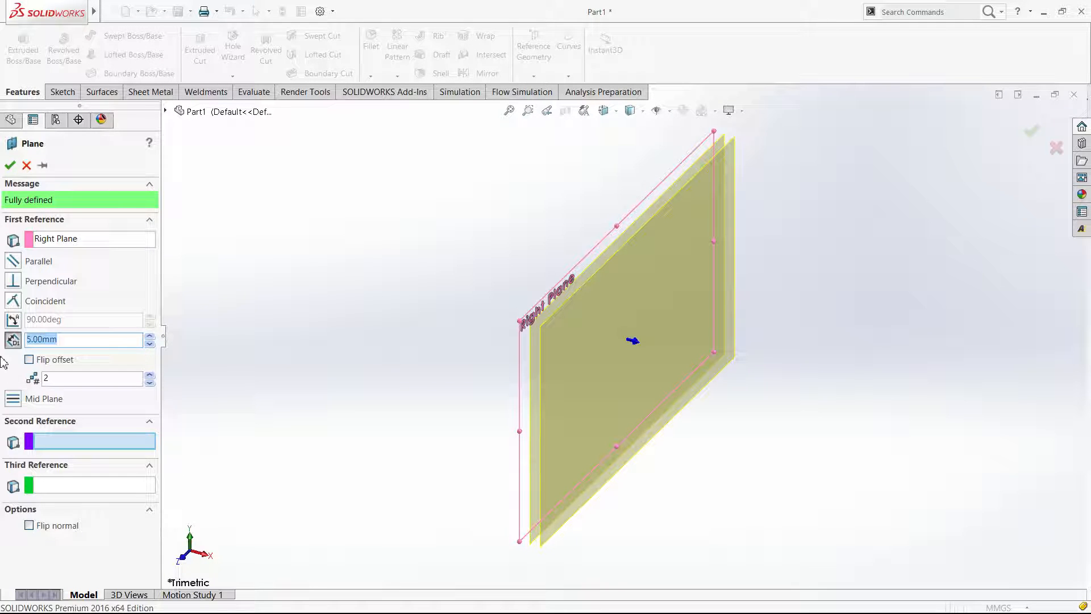
{"action": "type", "text": "5"}
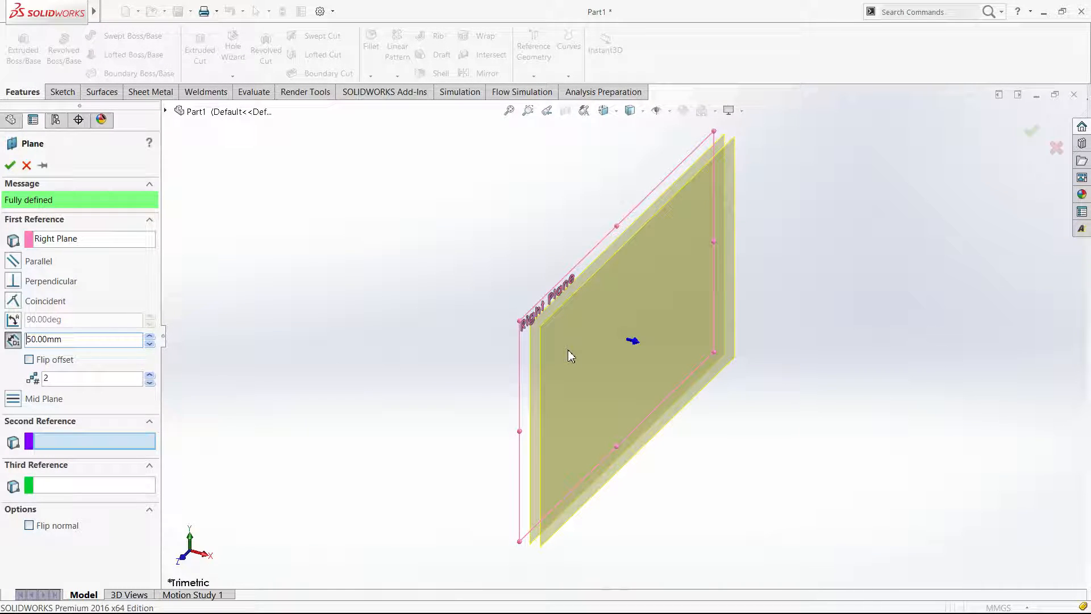
{"action": "scroll", "coordinate": [567, 349], "scroll_direction": "up", "scroll_amount": 1}
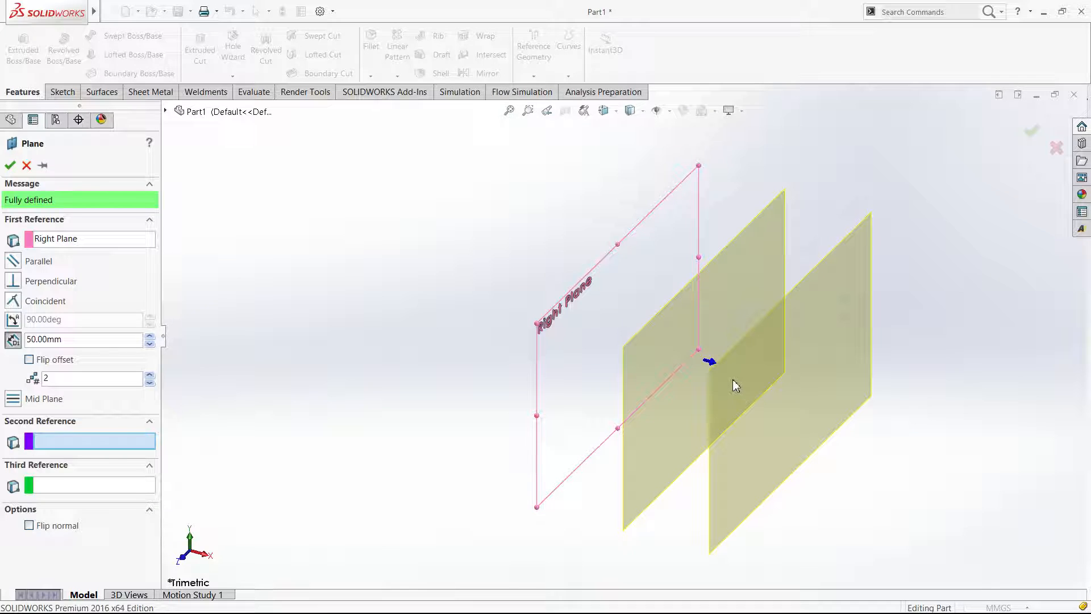
{"action": "left_click", "coordinate": [10, 165]}
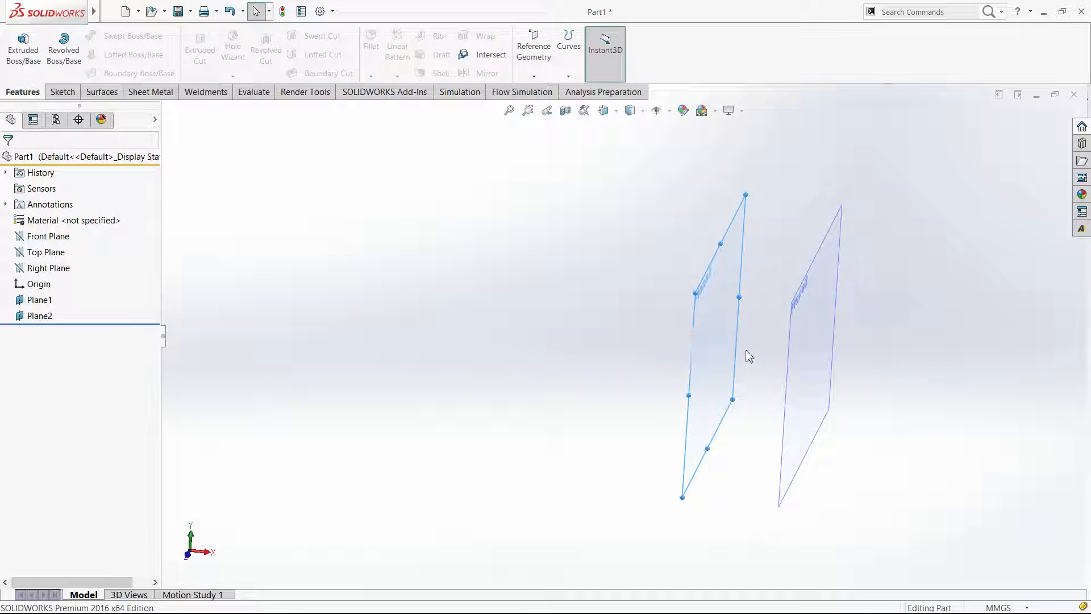
Make the Right Plane visible and start a sketch on it.
{"action": "left_click", "coordinate": [44, 268]}
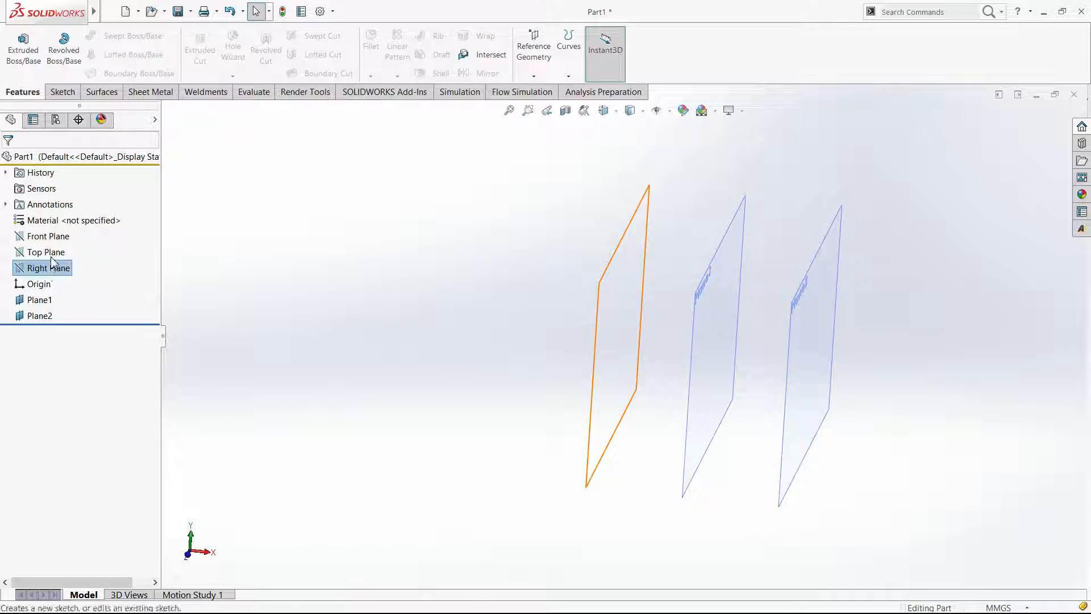
{"action": "left_click", "coordinate": [424, 371]}
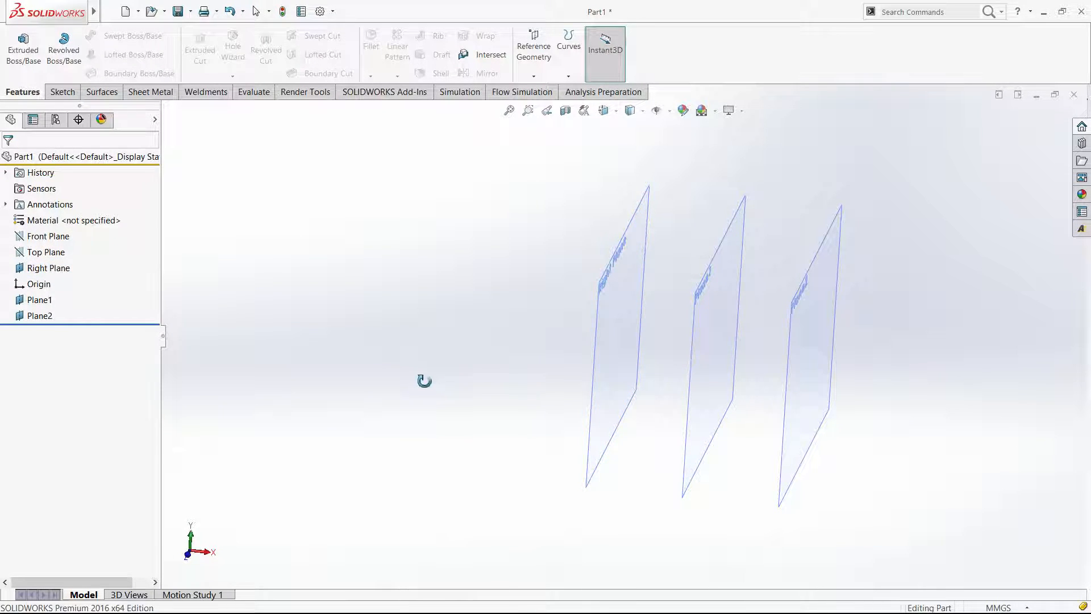
{"action": "left_click", "coordinate": [608, 353]}
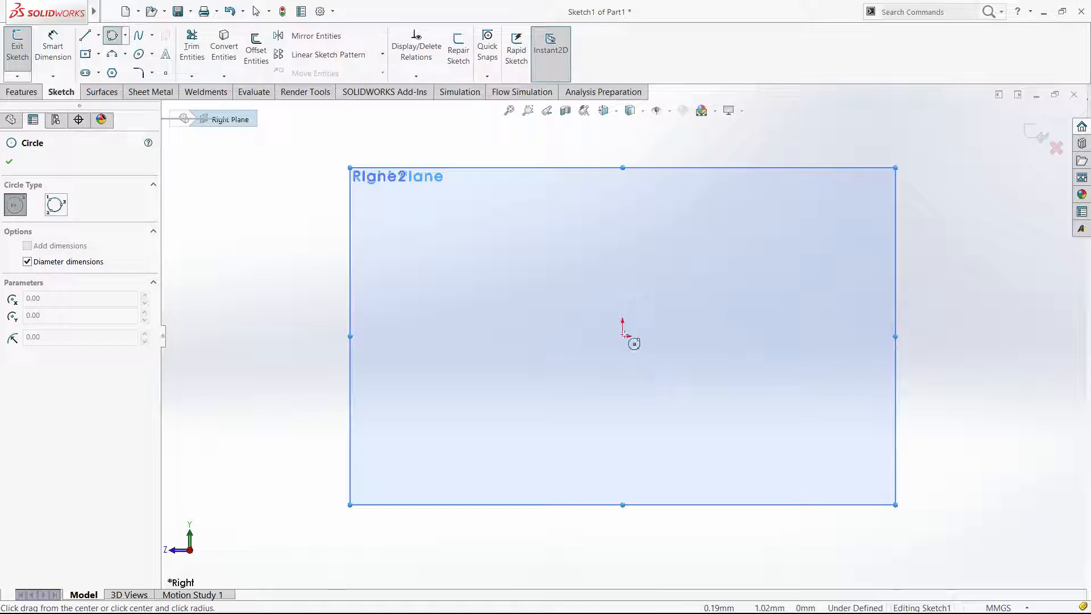
{"action": "left_click", "coordinate": [622, 336]}
{"action": "key", "text": "Escape"}
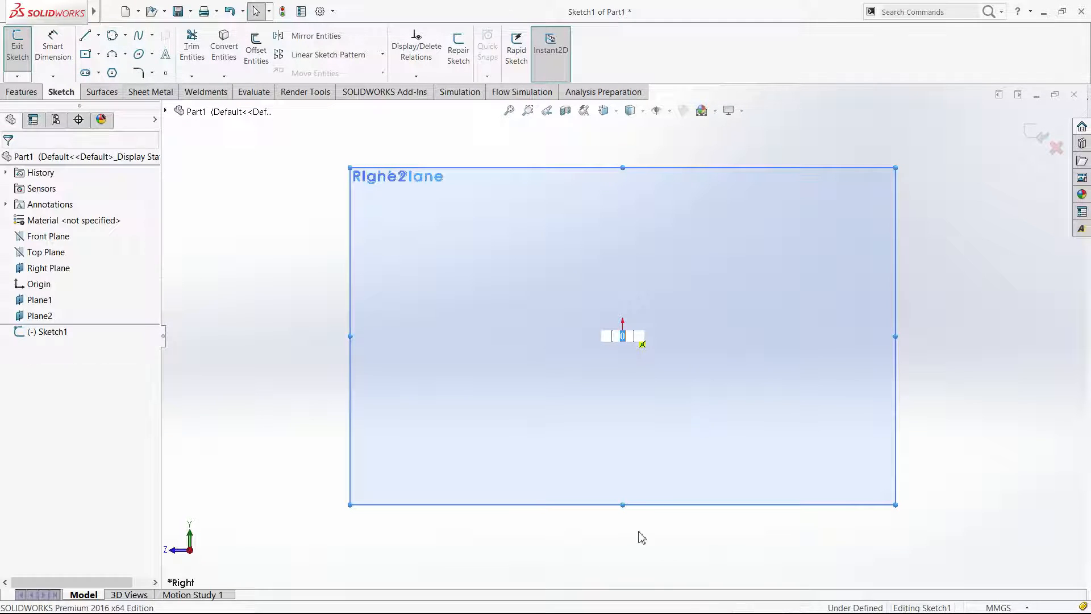
Draw a 60 mm diameter circle centred on the origin and close the sketch.
{"action": "left_click", "coordinate": [112, 36]}
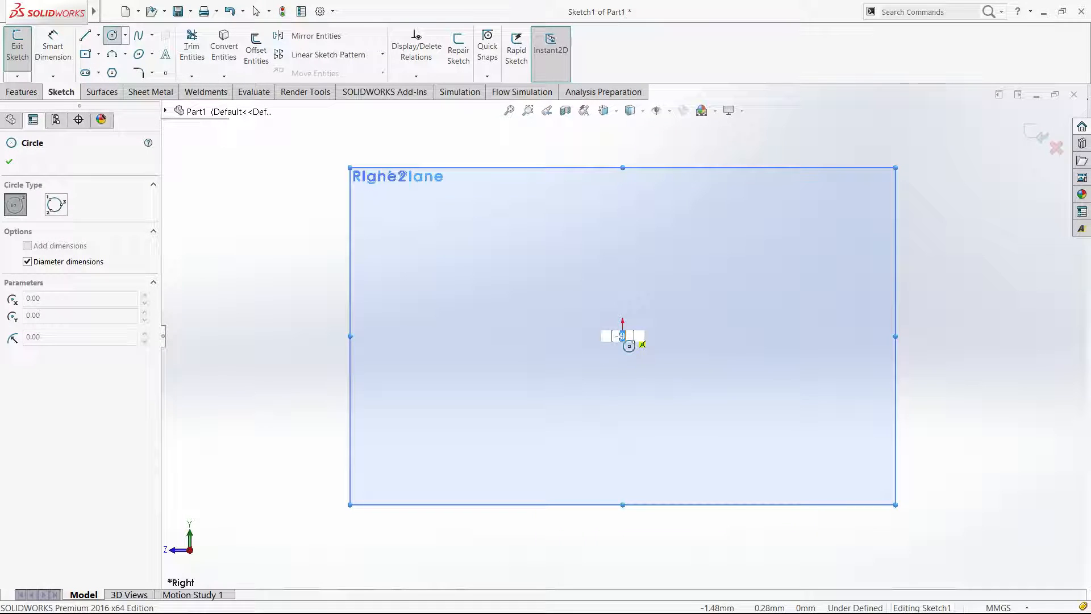
{"action": "left_click", "coordinate": [623, 336]}
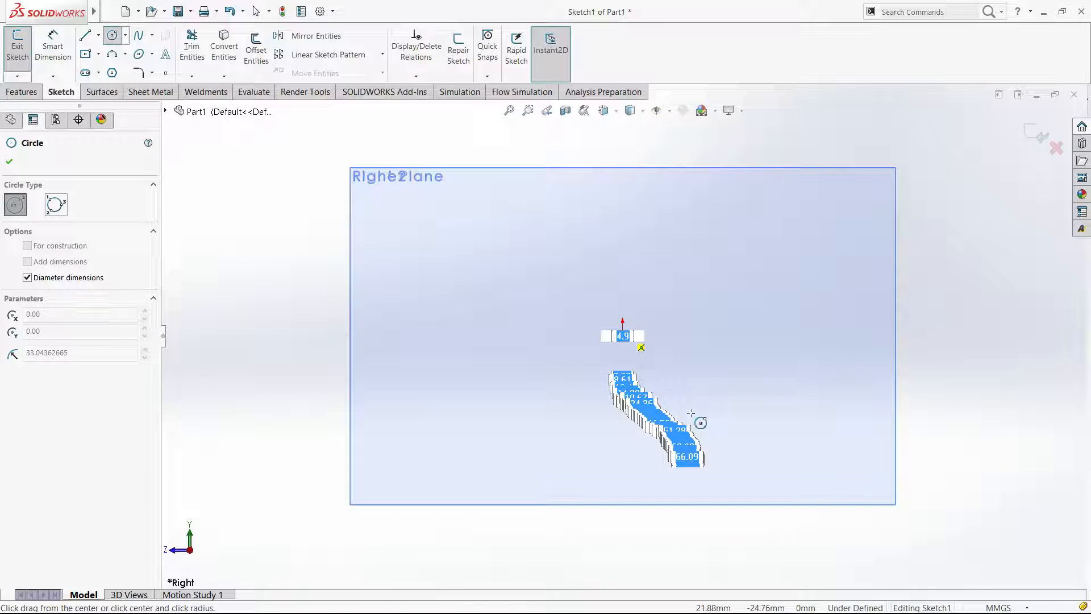
{"action": "type", "text": "60"}
{"action": "key", "text": "Return"}
{"action": "key", "text": "Escape"}
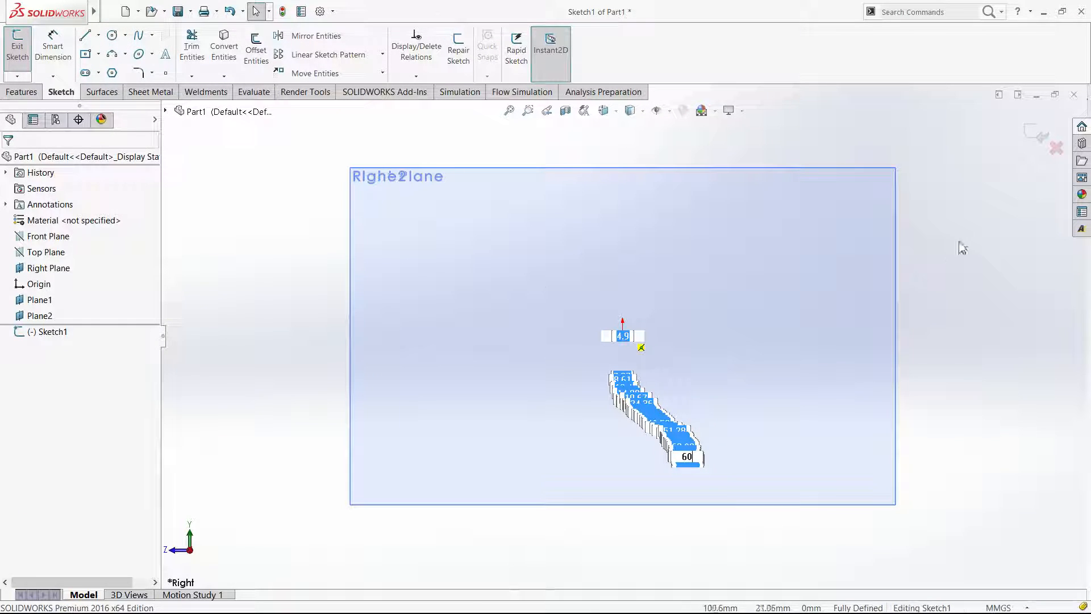
{"action": "left_click", "coordinate": [1031, 134]}
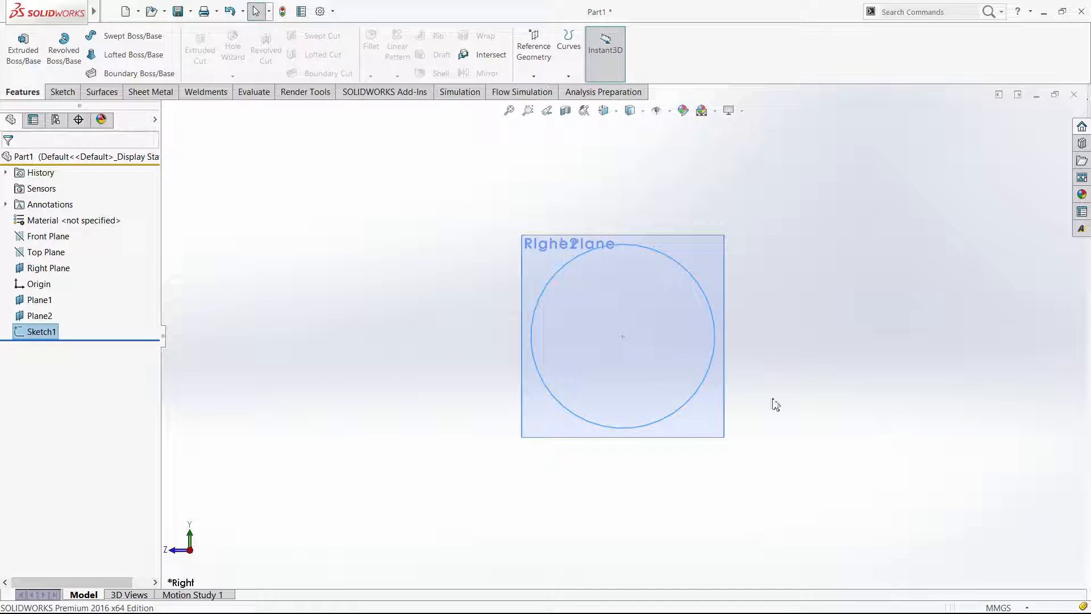
Start a sketch on Plane1 and draw a center rectangle about 28 mm by 24 mm at the origin.
{"action": "middle_click_drag", "start_coordinate": [422, 339], "coordinate": [499, 358]}
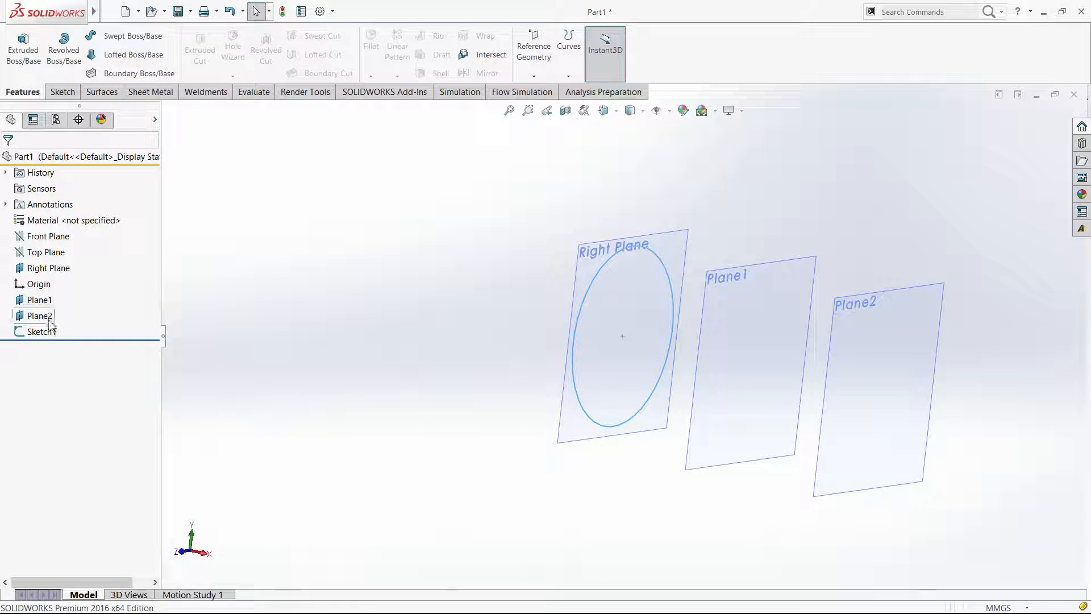
{"action": "left_click", "coordinate": [25, 304]}
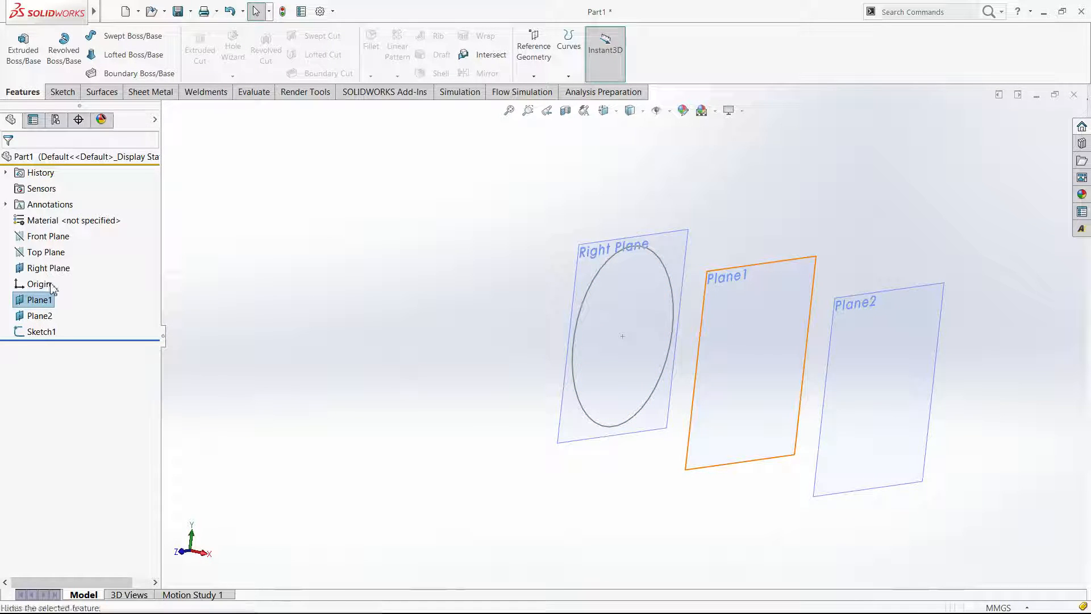
{"action": "left_click", "coordinate": [45, 286]}
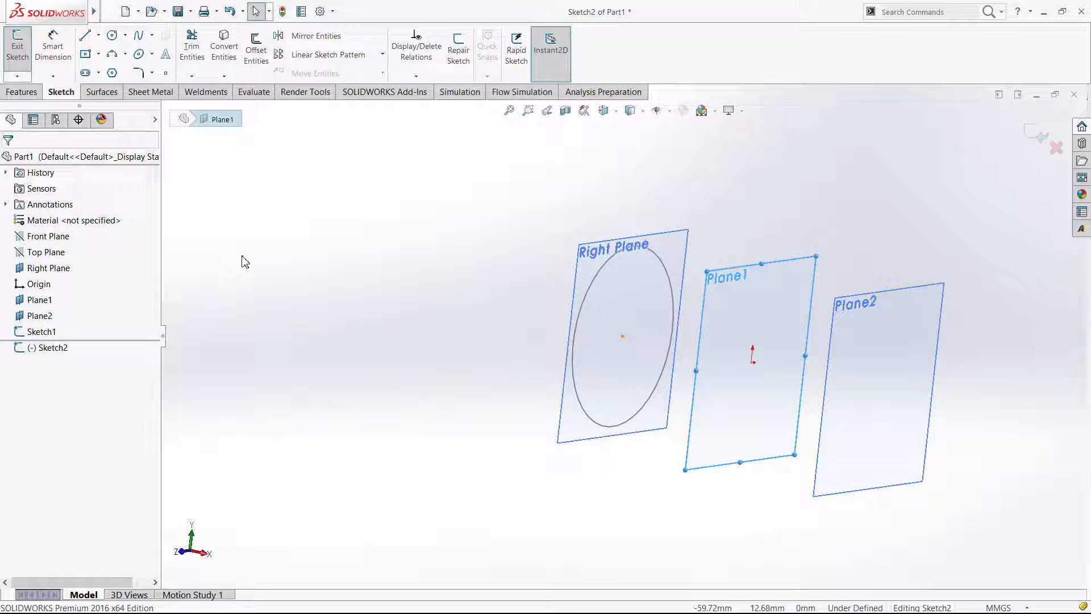
{"action": "left_click", "coordinate": [88, 55]}
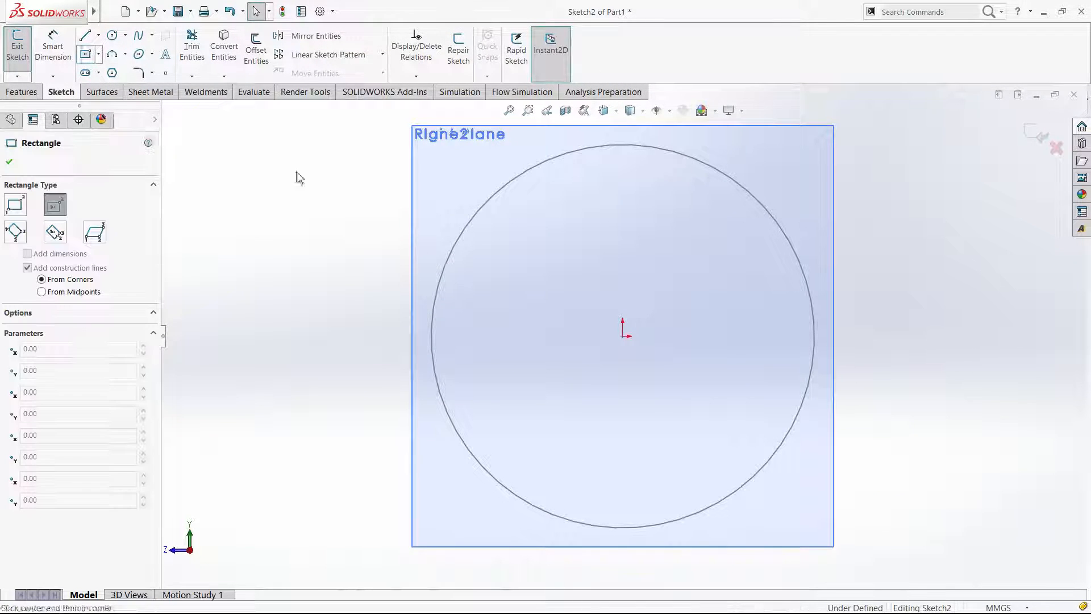
{"action": "left_click", "coordinate": [623, 337]}
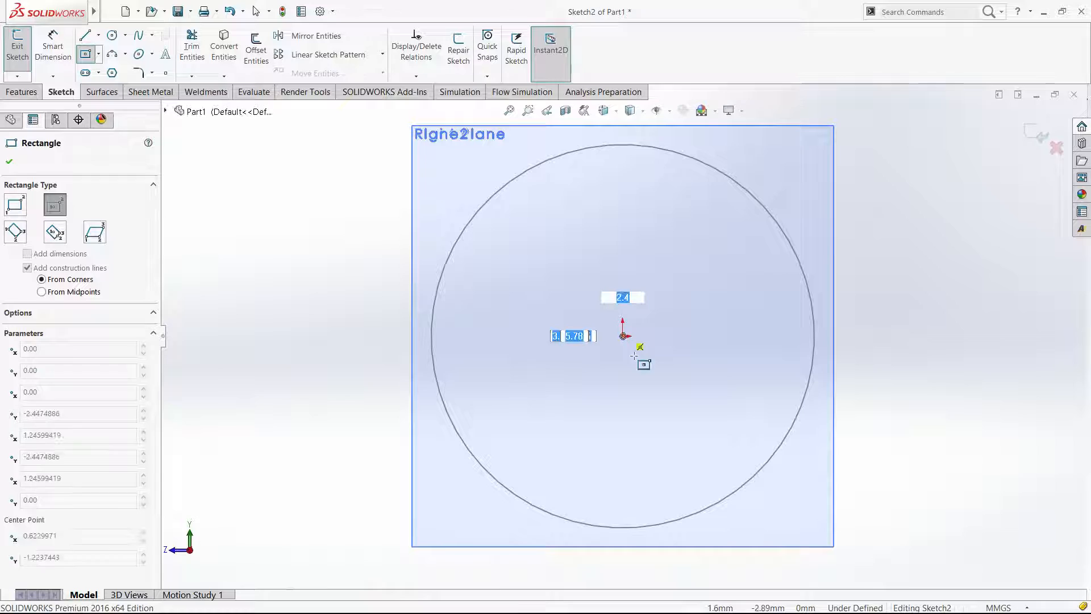
{"action": "left_click", "coordinate": [713, 415]}
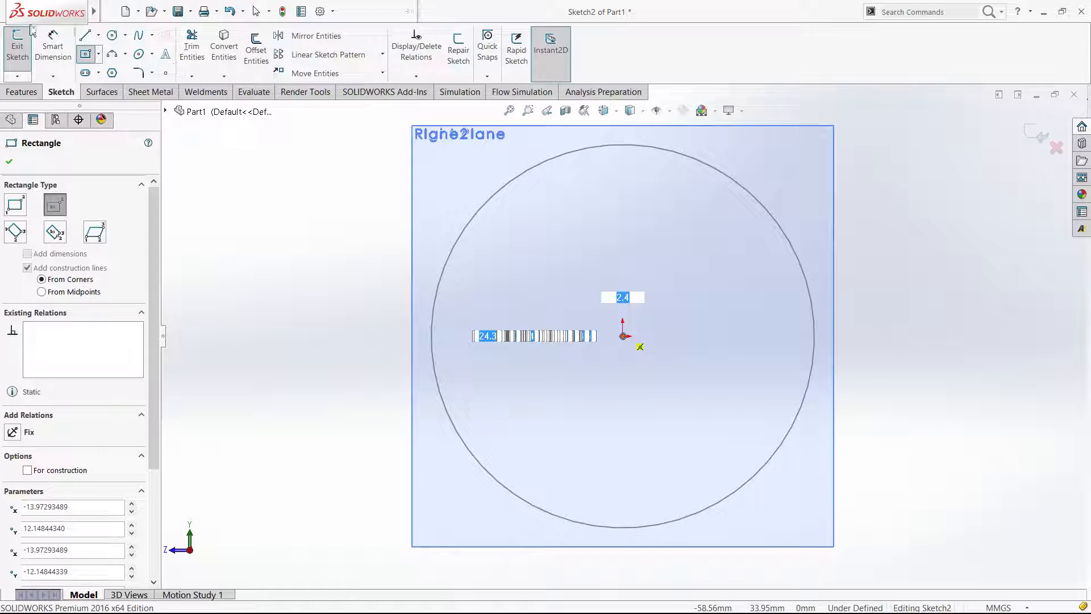
Dimension the rectangle on Plane1 to 30 mm wide and 25 mm high, then close the sketch.
{"action": "left_click", "coordinate": [53, 50]}
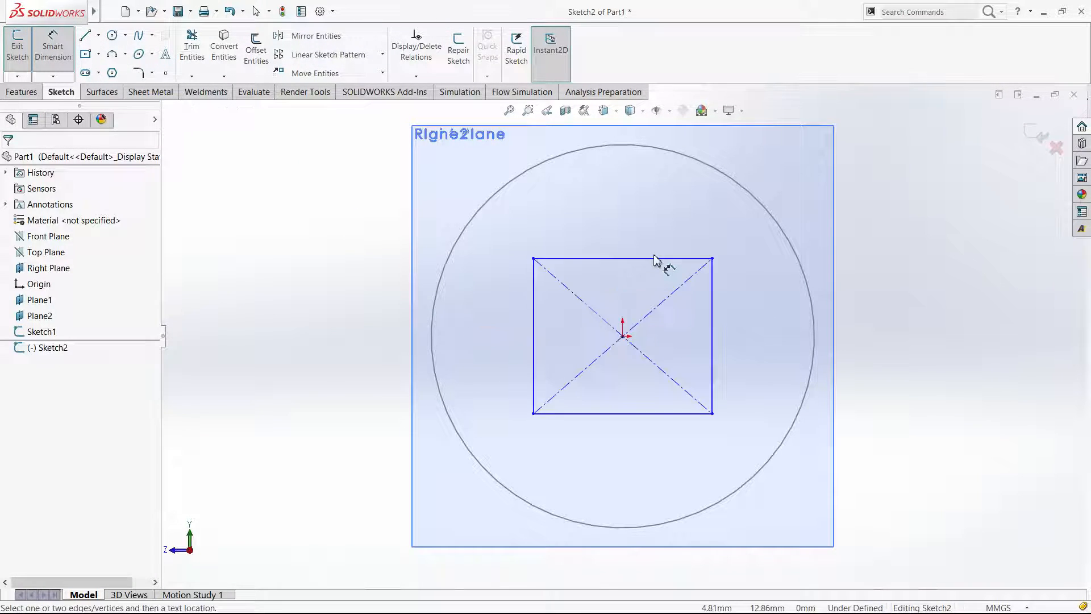
{"action": "left_click", "coordinate": [657, 259]}
{"action": "left_click", "coordinate": [656, 251]}
{"action": "type", "text": "30"}
{"action": "key", "text": "Return"}
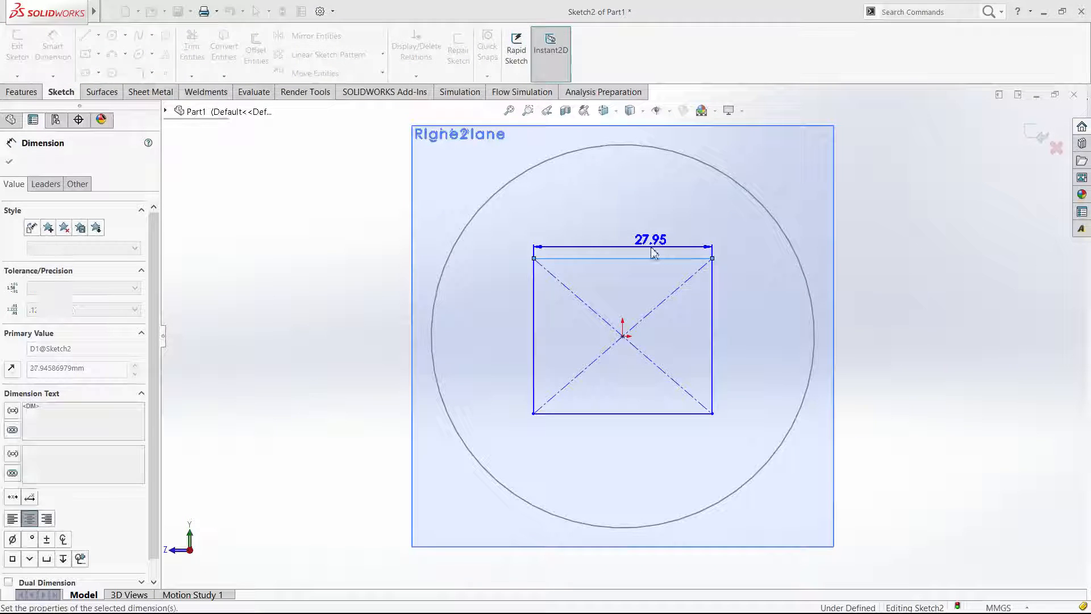
{"action": "left_click", "coordinate": [712, 344]}
{"action": "left_click", "coordinate": [751, 358]}
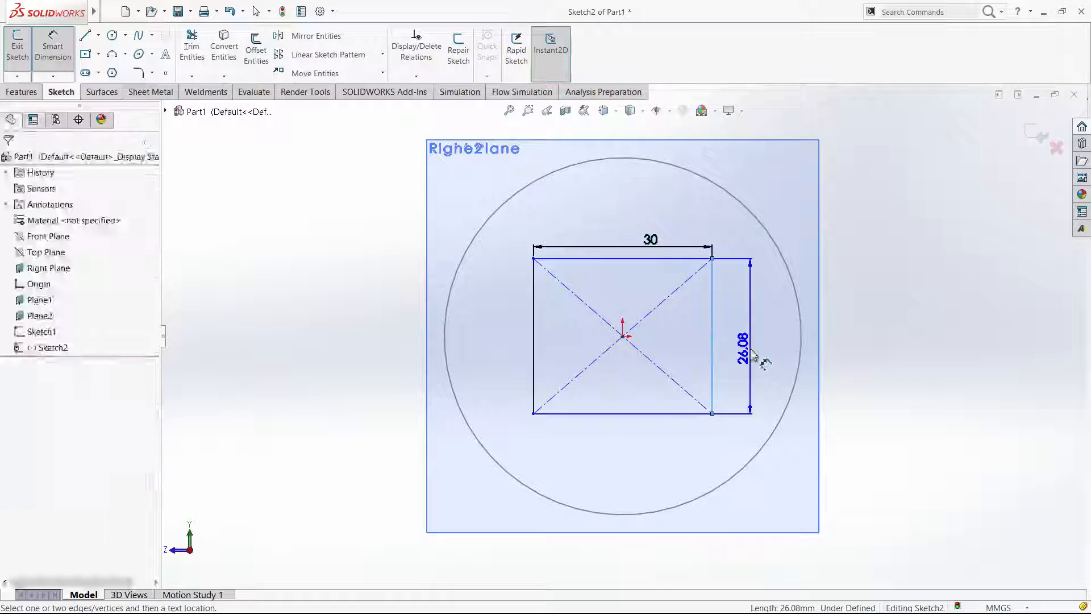
{"action": "type", "text": "25"}
{"action": "key", "text": "Return"}
{"action": "key", "text": "Escape"}
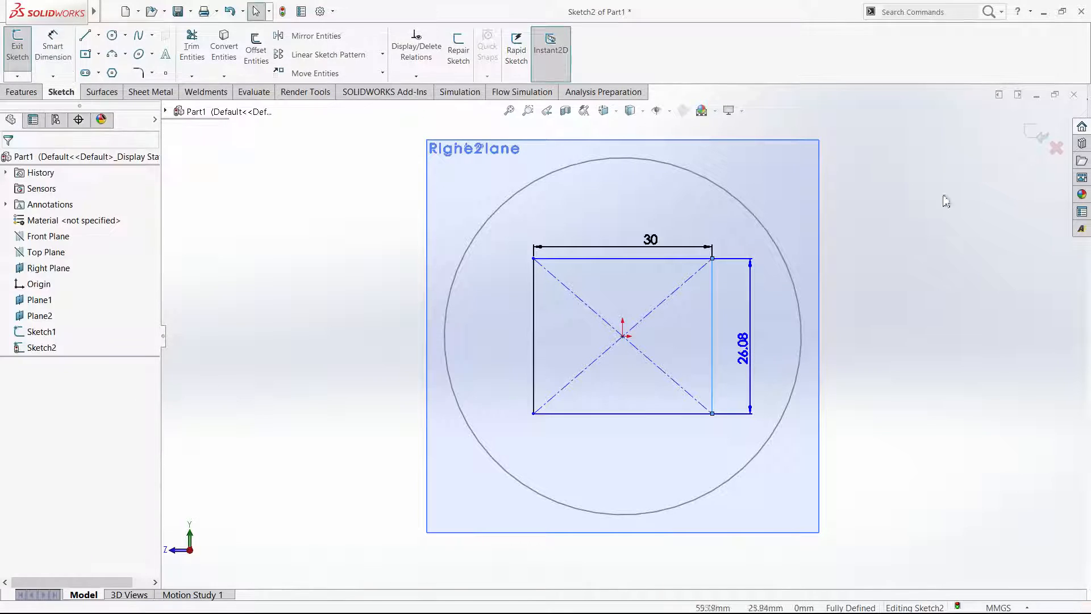
{"action": "left_click", "coordinate": [1039, 137]}
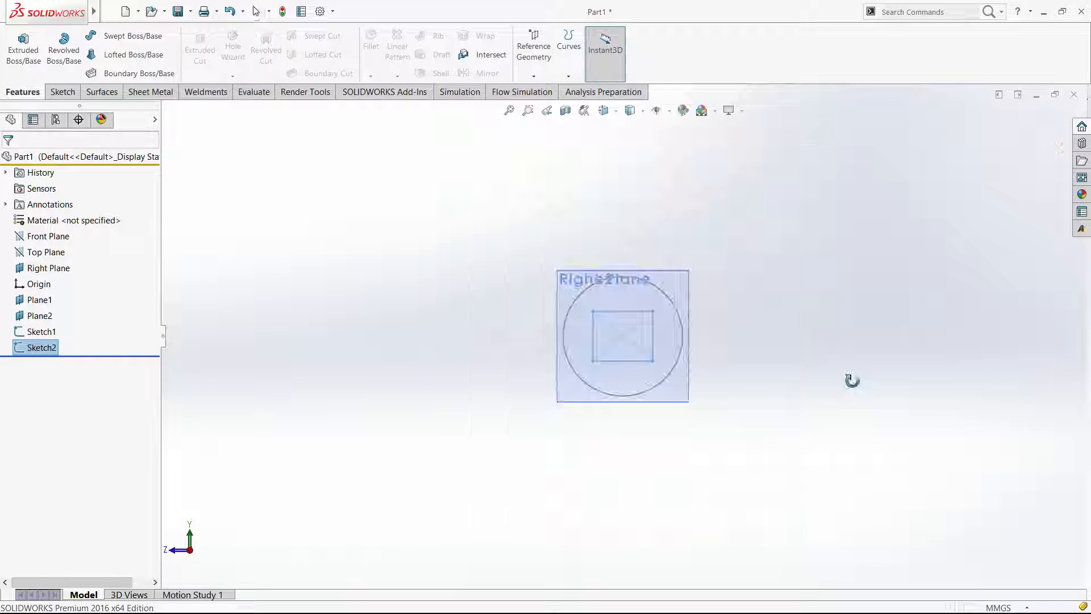
{"action": "middle_click_drag", "start_coordinate": [921, 409], "coordinate": [924, 404]}
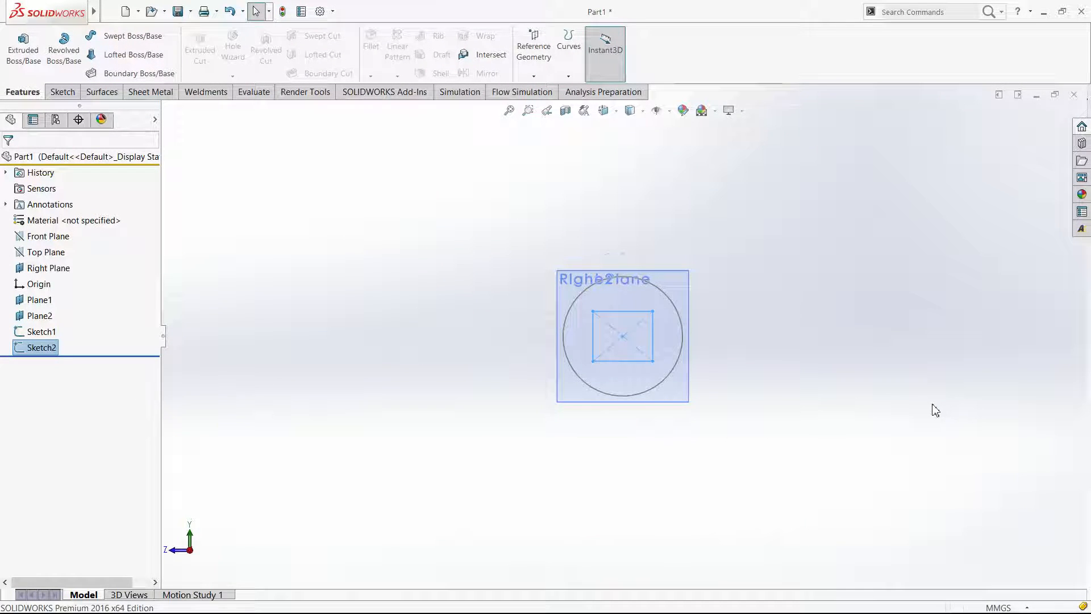
{"action": "left_click", "coordinate": [932, 404]}
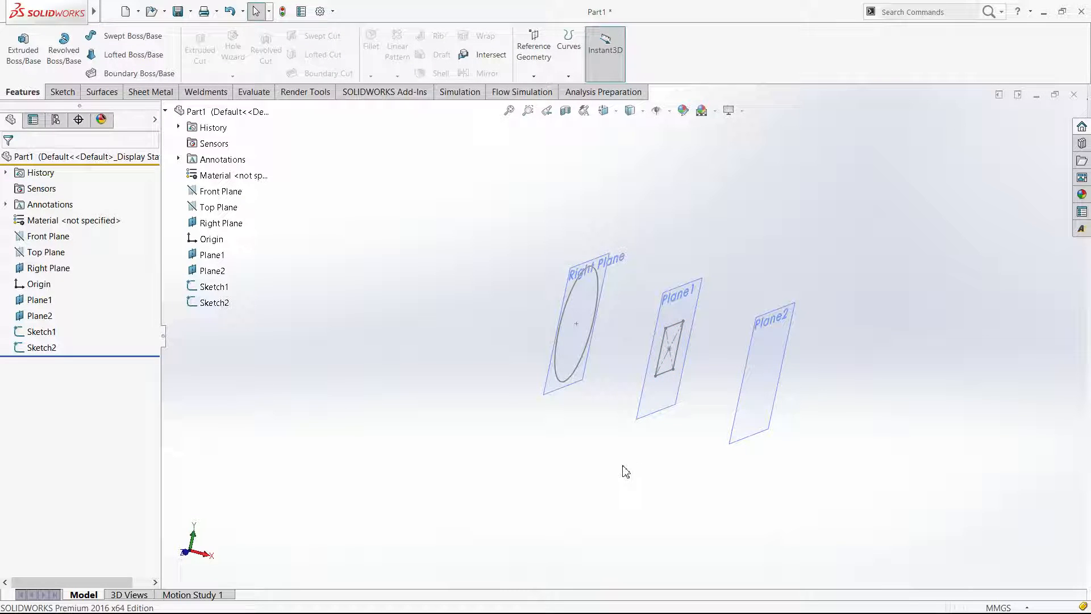
Start a sketch on Plane2 and draw a thin center rectangle about 28.5 mm by 2.3 mm, centred directly below the origin.
{"action": "left_click", "coordinate": [37, 315]}
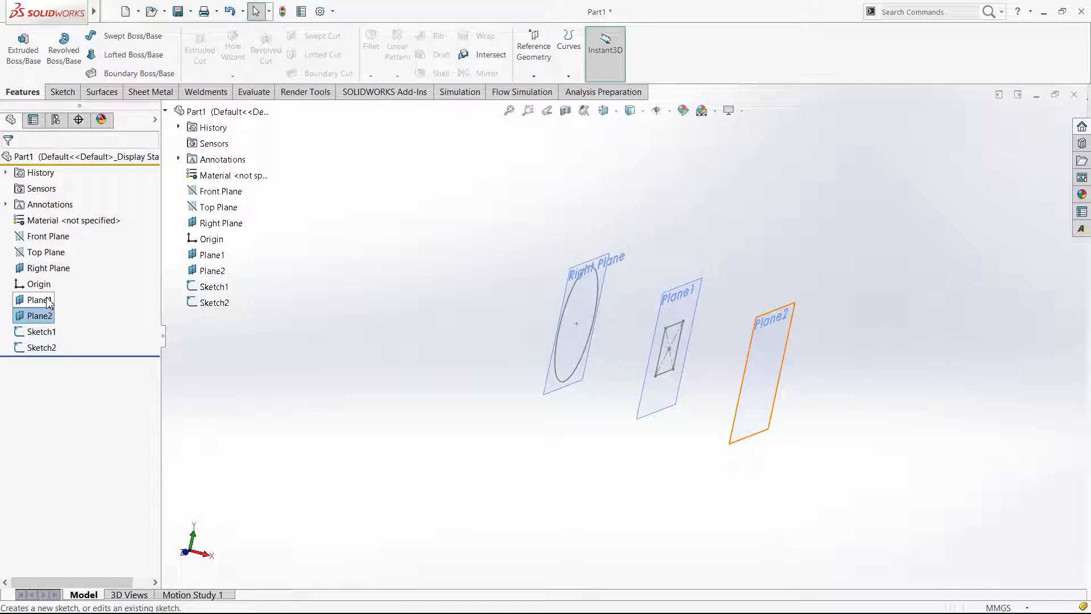
{"action": "left_click", "coordinate": [49, 303]}
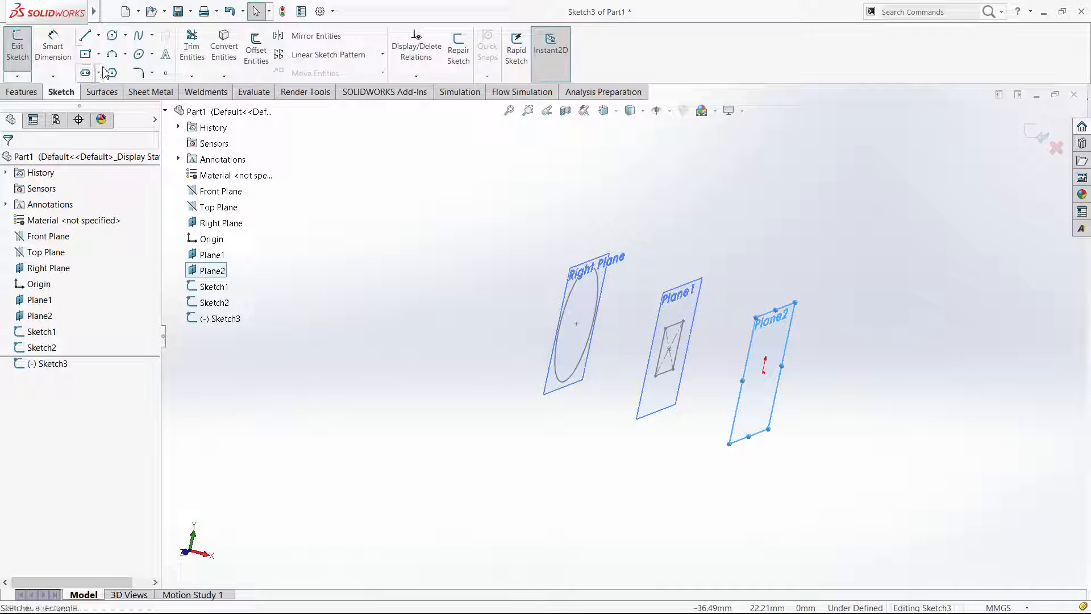
{"action": "left_click", "coordinate": [112, 87]}
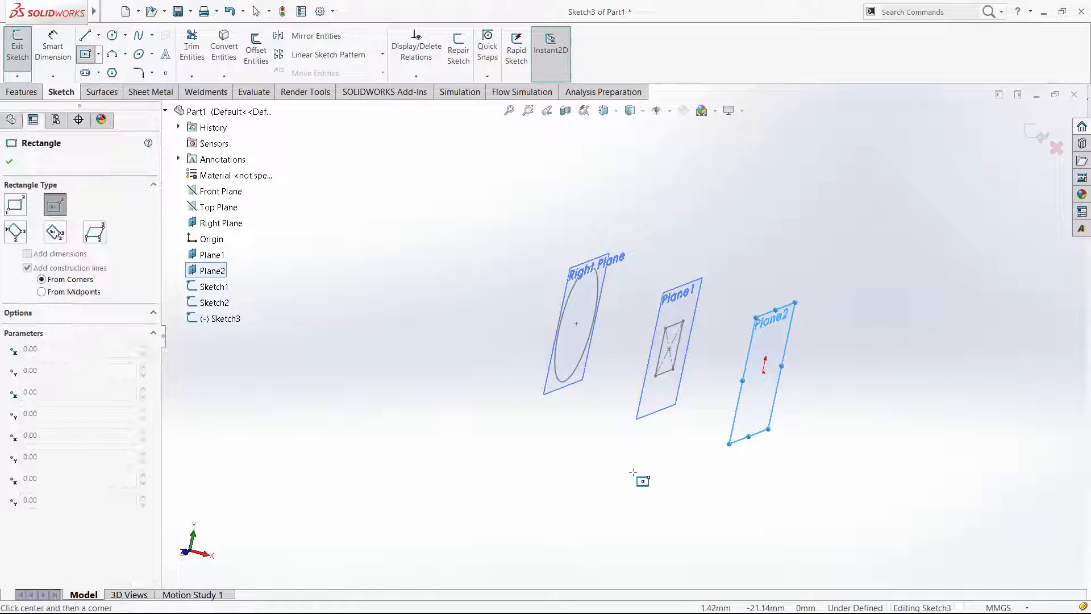
{"action": "left_click", "coordinate": [623, 437]}
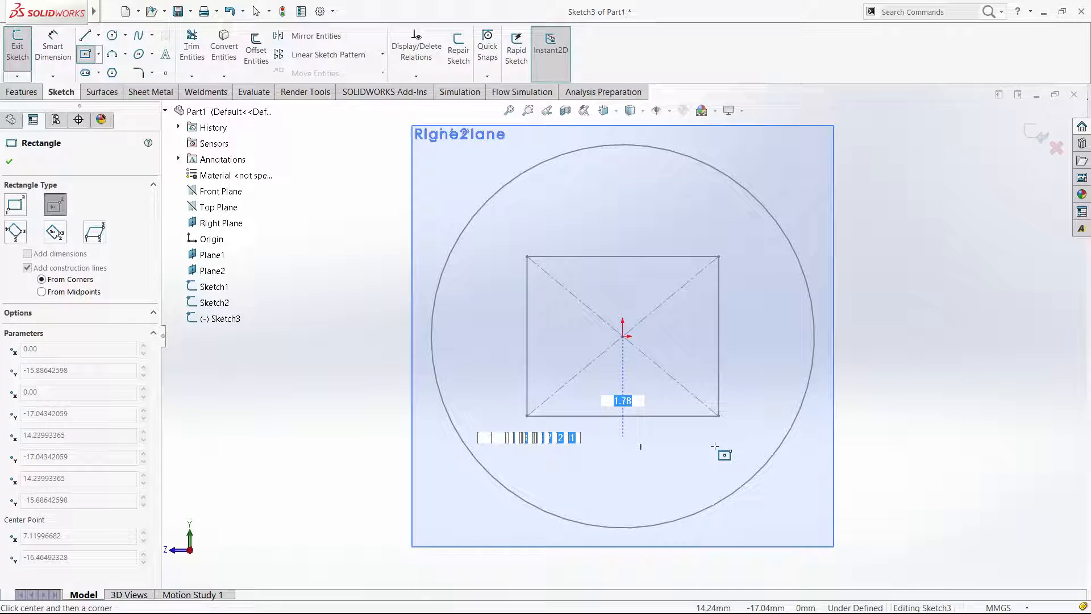
{"action": "type", "text": "23"}
{"action": "left_click", "coordinate": [715, 446]}
{"action": "key", "text": "Escape"}
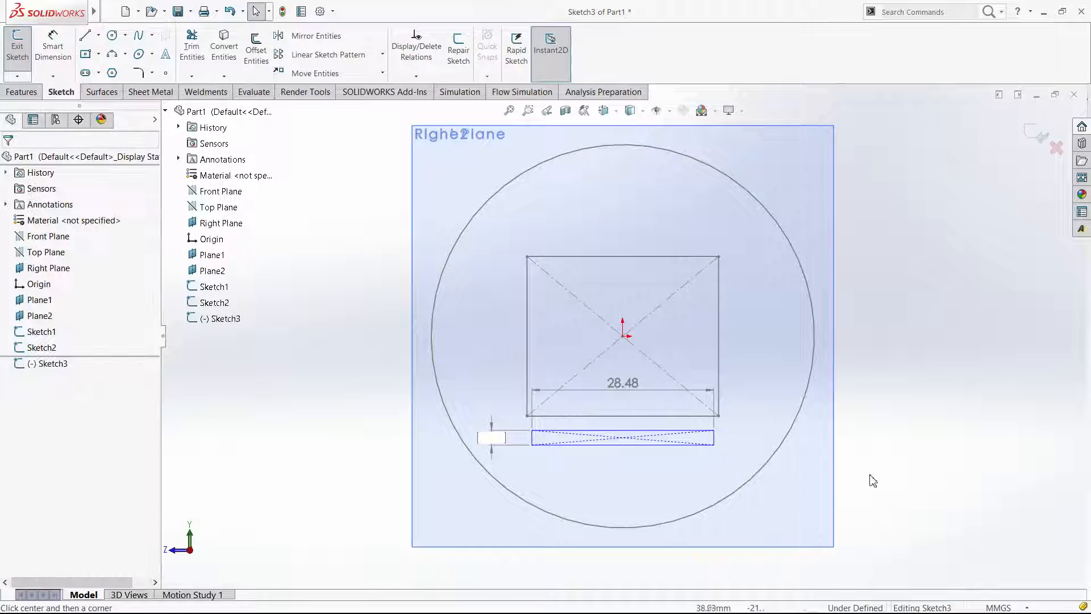
Dimension the thin rectangle on Plane2 to 2 mm high and 40 mm wide.
{"action": "left_click", "coordinate": [57, 69]}
{"action": "left_click", "coordinate": [532, 442]}
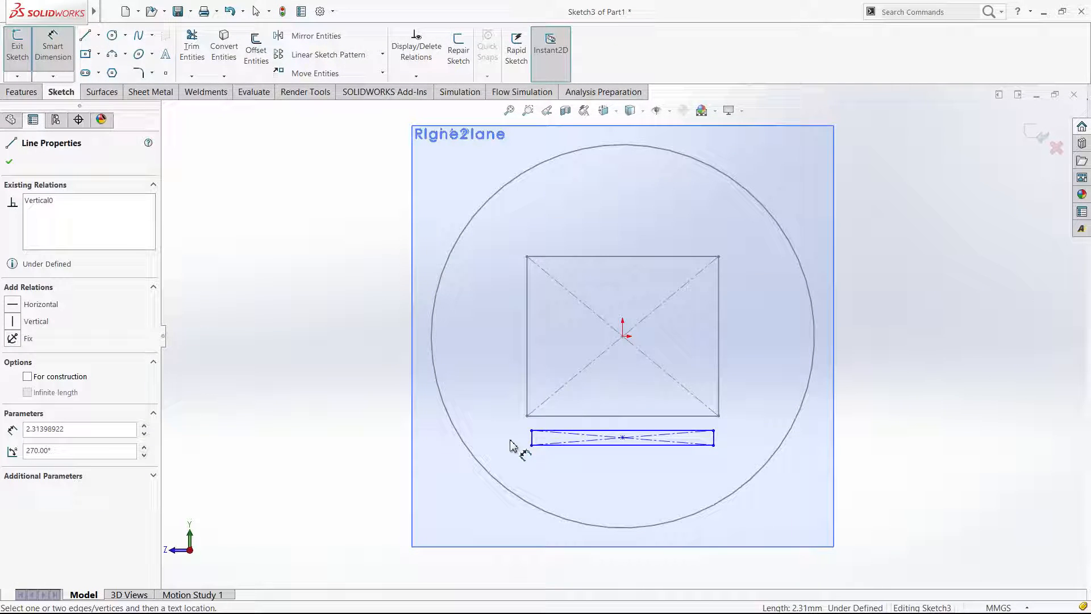
{"action": "left_click", "coordinate": [503, 439]}
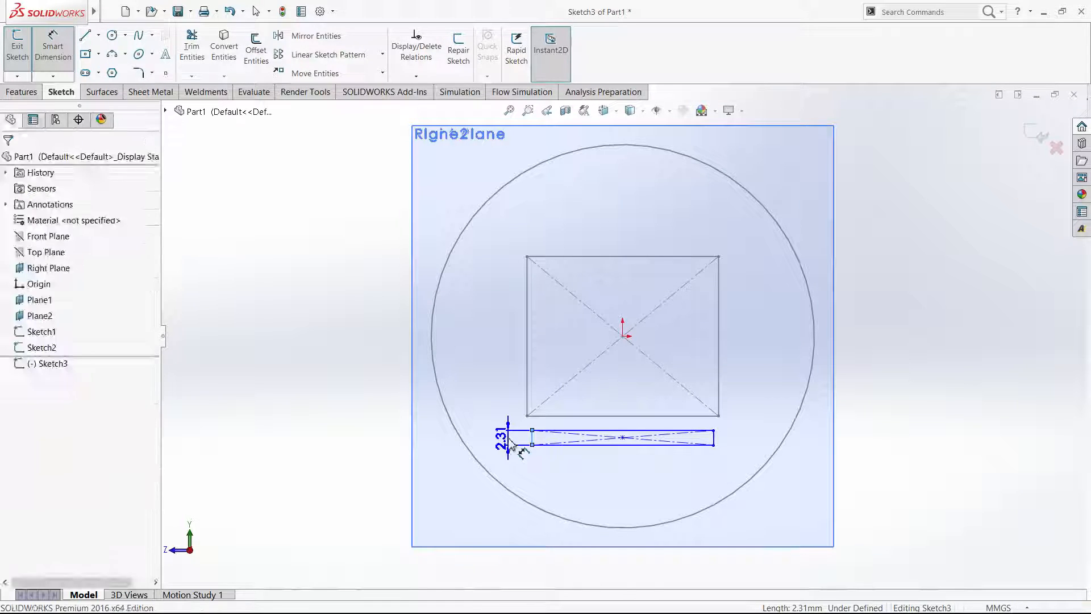
{"action": "type", "text": "2.00mm"}
{"action": "key", "text": "Return"}
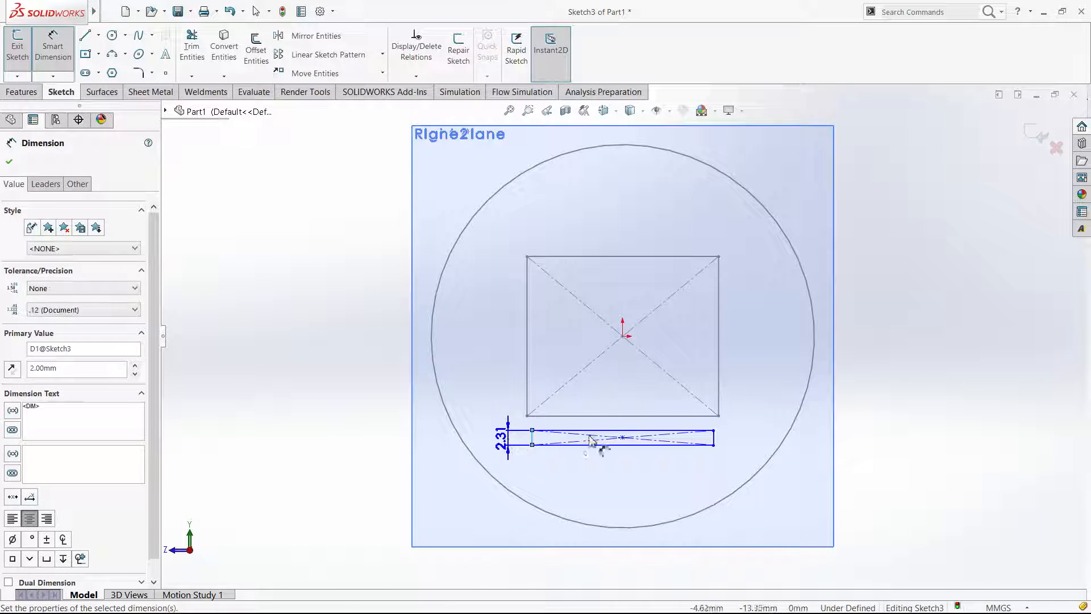
{"action": "left_click", "coordinate": [606, 445]}
{"action": "left_click", "coordinate": [625, 484]}
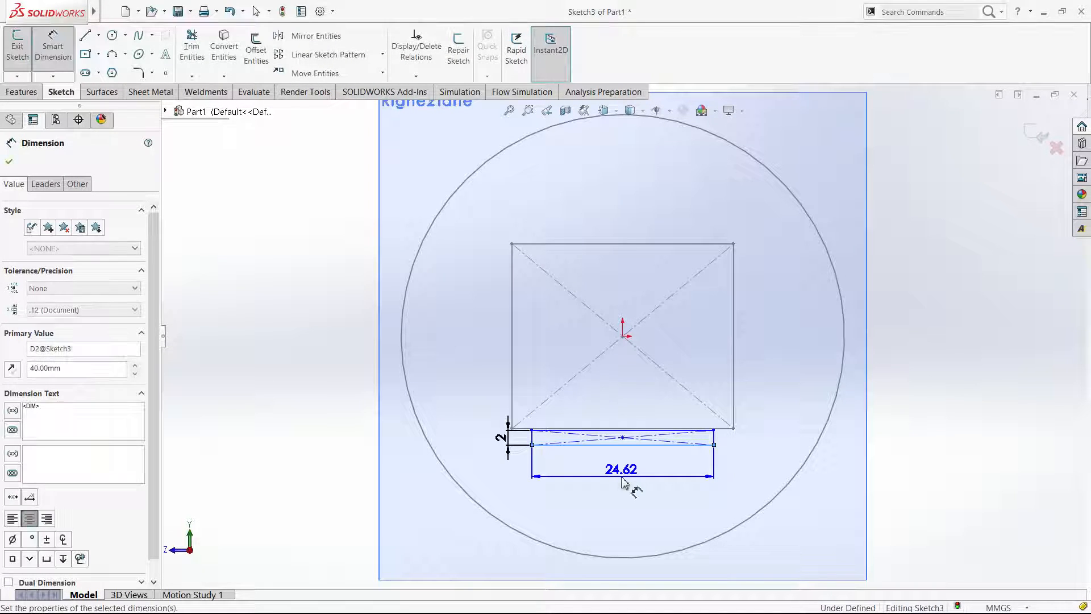
{"action": "type", "text": "40"}
{"action": "key", "text": "Return"}
Add a vertical relation between the thin rectangle's centre point and the origin.
{"action": "left_click", "coordinate": [682, 438]}
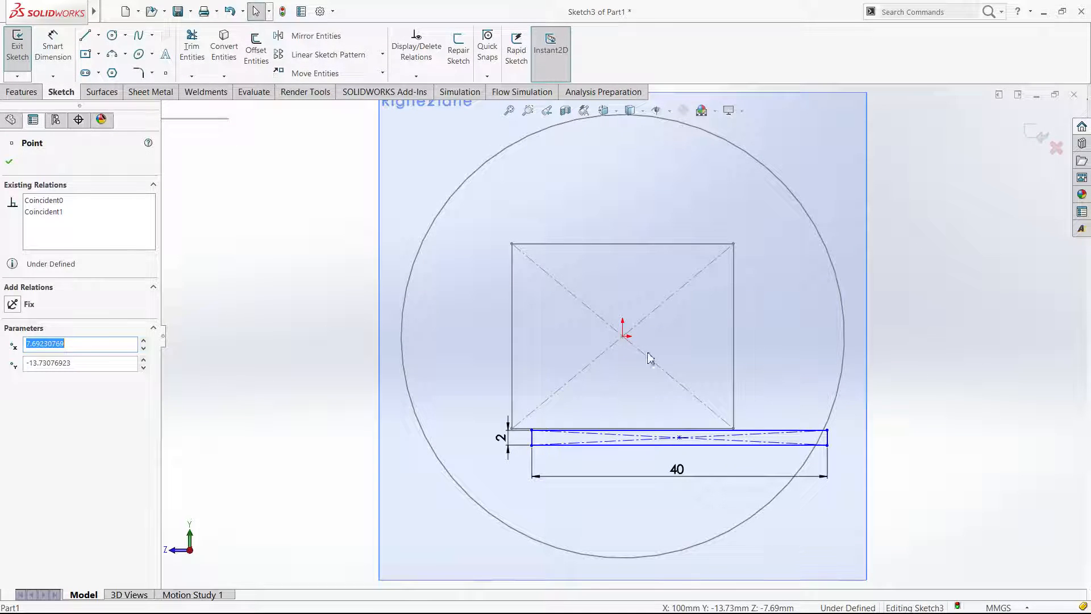
{"action": "left_click", "coordinate": [629, 338], "text": "ctrl"}
{"action": "left_click", "coordinate": [627, 337], "text": "ctrl"}
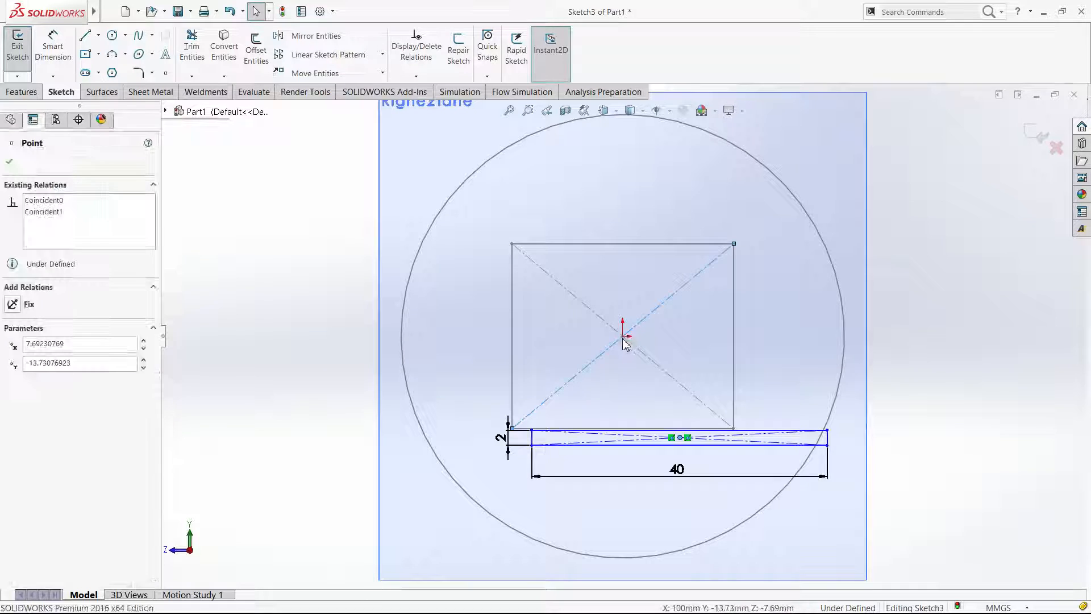
{"action": "left_click", "coordinate": [623, 335], "text": "ctrl"}
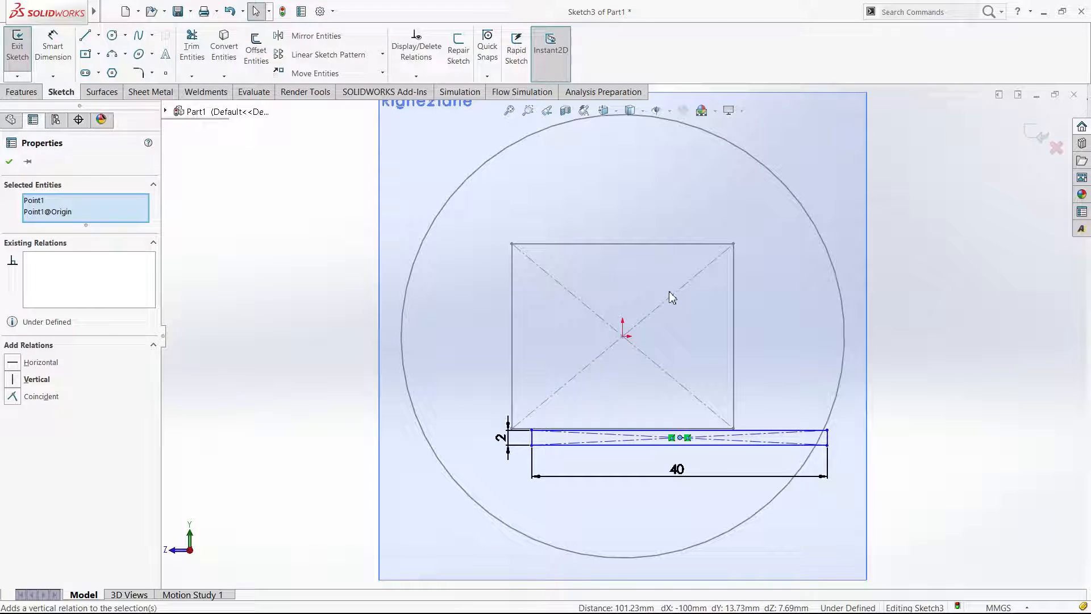
{"action": "left_click", "coordinate": [669, 292]}
{"action": "left_click", "coordinate": [942, 441]}
{"action": "right_click_drag", "start_coordinate": [941, 441], "coordinate": [908, 386]}
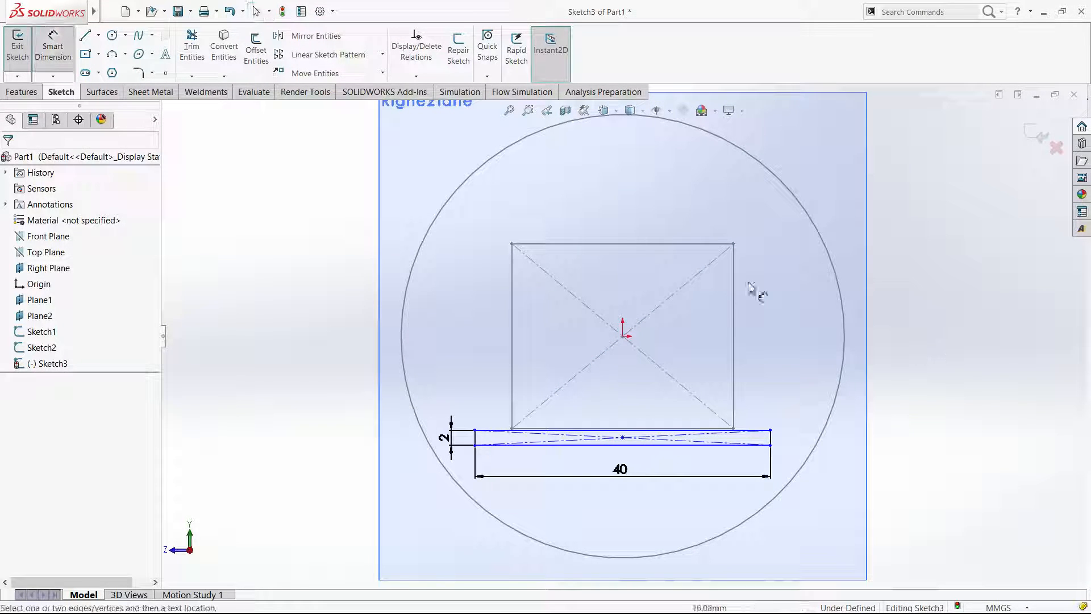
{"action": "key", "text": "Escape"}
{"action": "left_click", "coordinate": [623, 438]}
{"action": "left_click", "coordinate": [847, 489]}
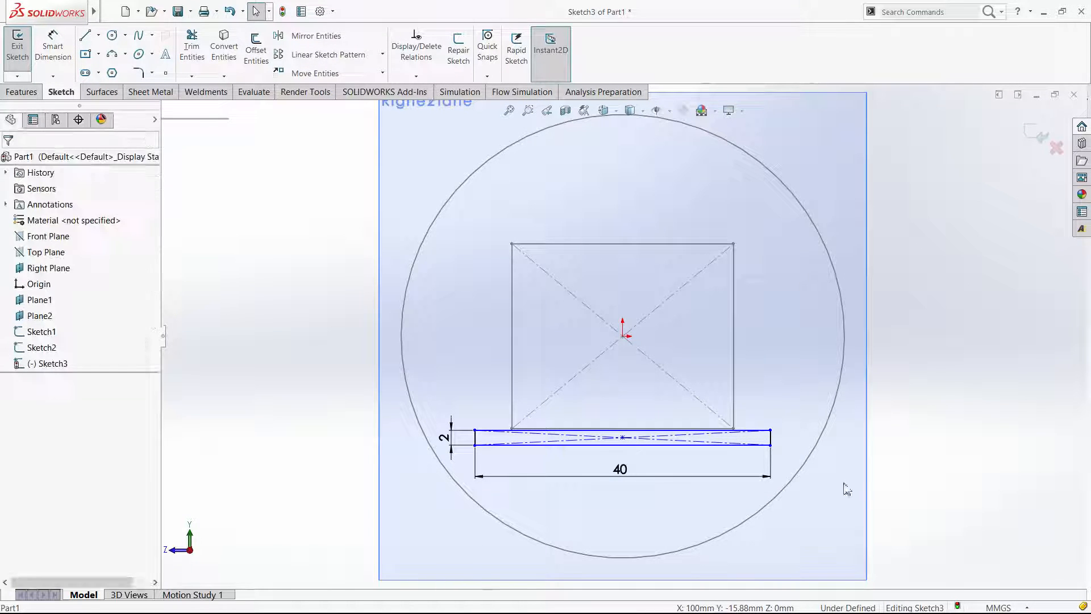
Dimension the gap between the thin rectangle's upper edge and the lower edge of the Plane1 rectangle to 2 mm, then close the sketch.
{"action": "scroll", "coordinate": [875, 477], "scroll_direction": "up", "scroll_amount": 4}
{"action": "middle_click_drag", "start_coordinate": [809, 467], "coordinate": [873, 499]}
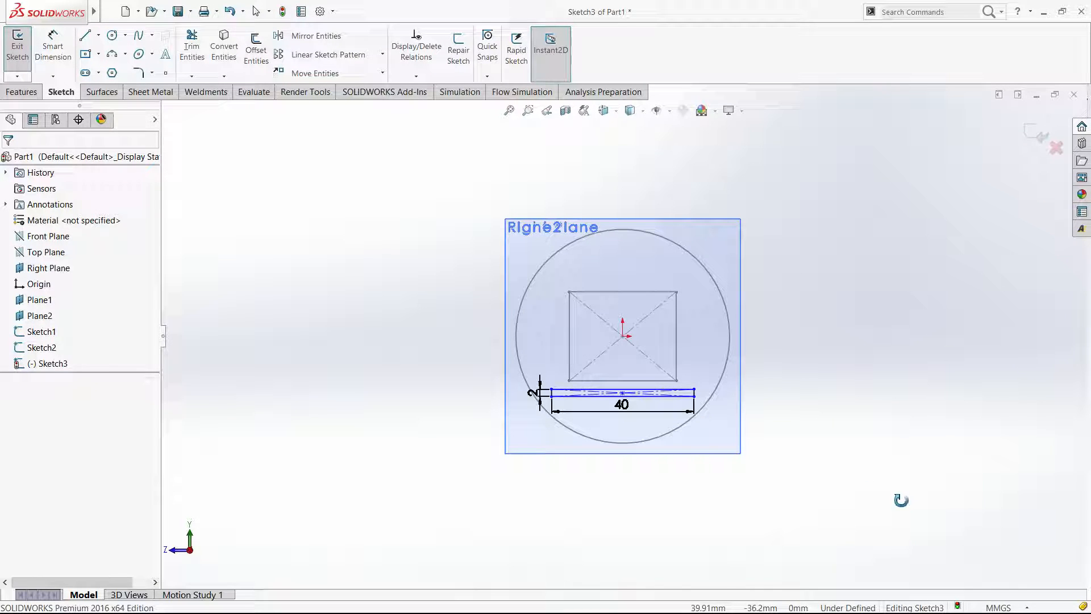
{"action": "key", "text": "Escape"}
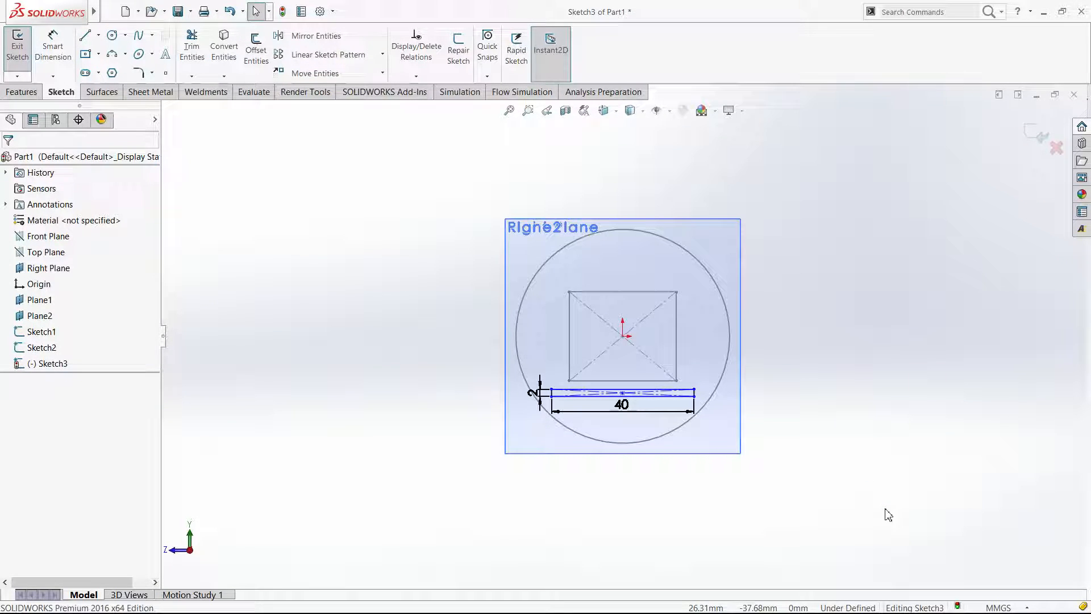
{"action": "key", "text": "ctrl+7"}
{"action": "right_click_drag", "start_coordinate": [944, 487], "coordinate": [942, 434]}
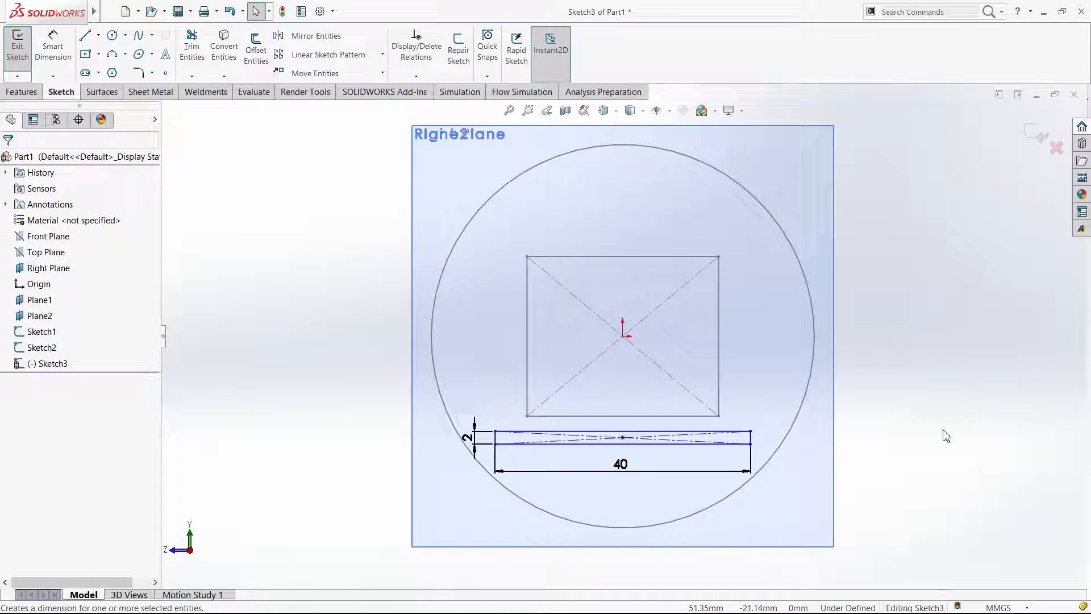
{"action": "left_click", "coordinate": [673, 431]}
{"action": "left_click", "coordinate": [672, 417]}
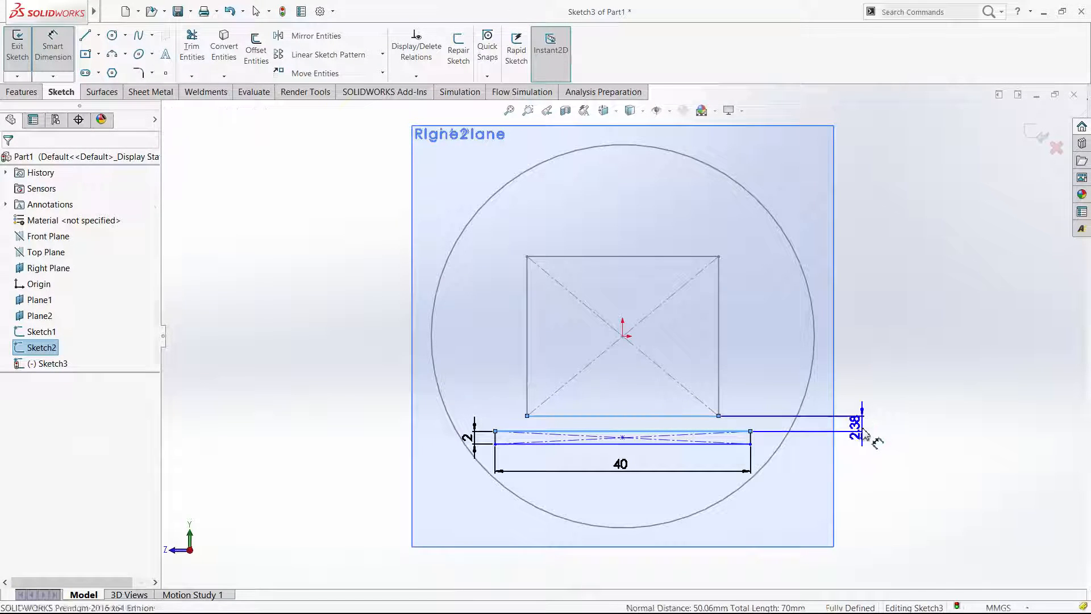
{"action": "left_click", "coordinate": [862, 430]}
{"action": "type", "text": "2"}
{"action": "key", "text": "Return"}
{"action": "key", "text": "Escape"}
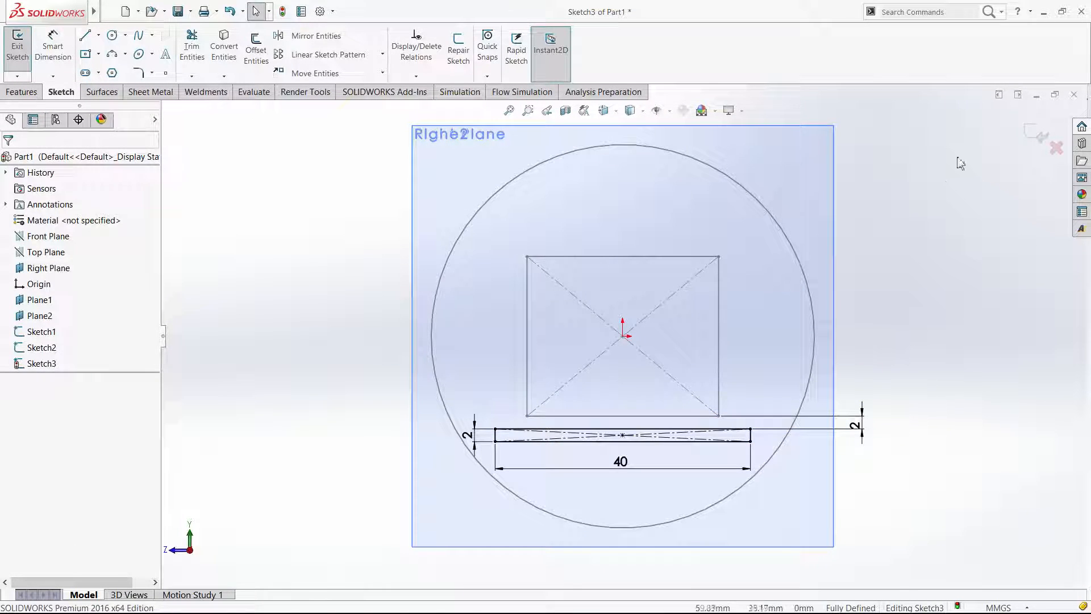
{"action": "left_click", "coordinate": [1039, 141]}
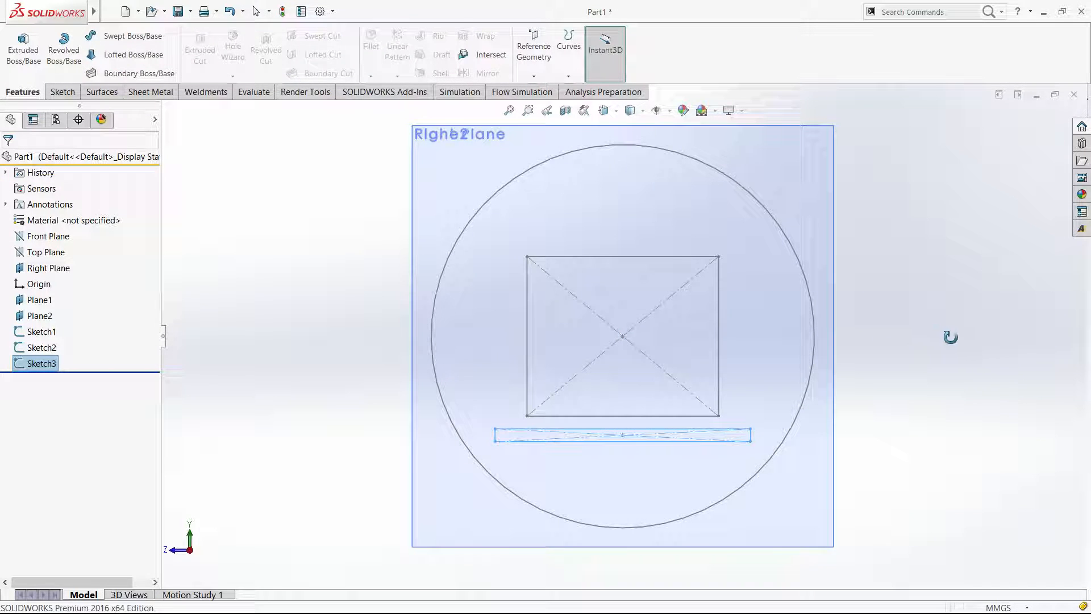
Show the three profiles in an angled view and hide the planes in the graphics area.
{"action": "key", "text": "ctrl+shift+z"}
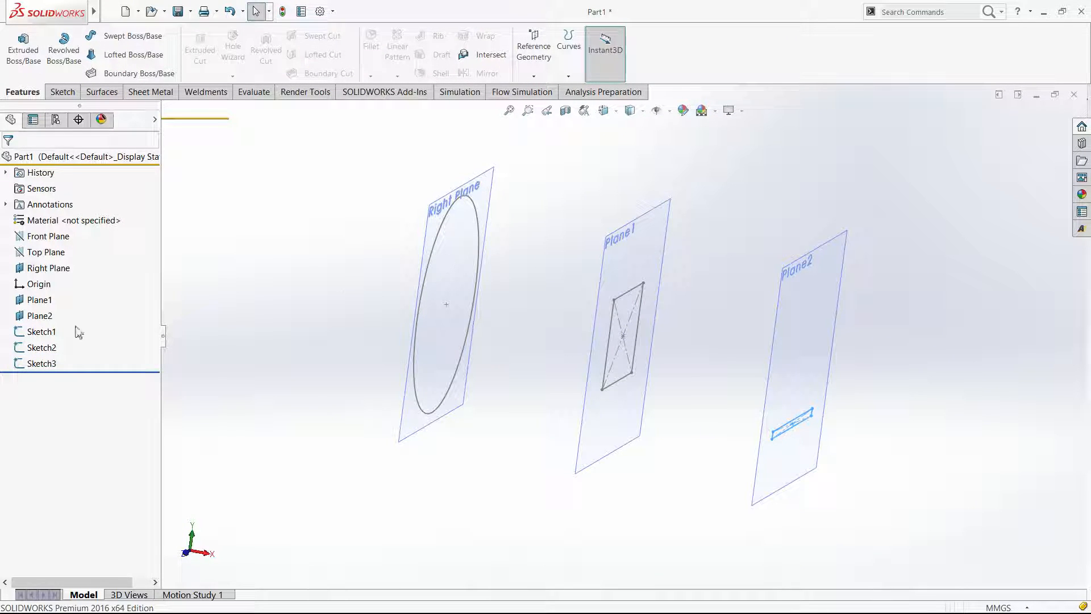
{"action": "left_click", "coordinate": [656, 111]}
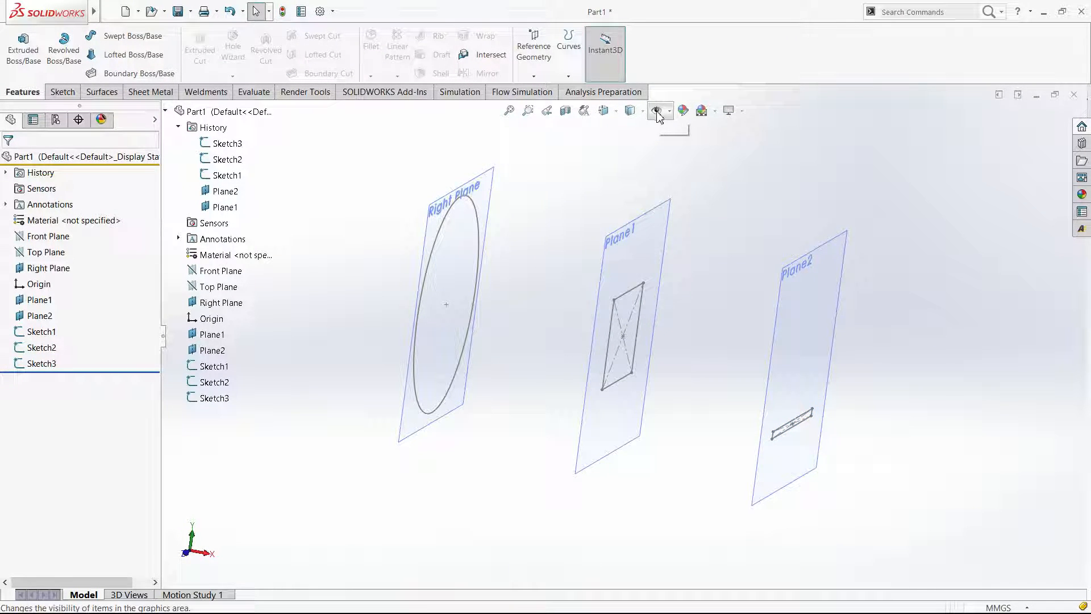
{"action": "left_click", "coordinate": [771, 287]}
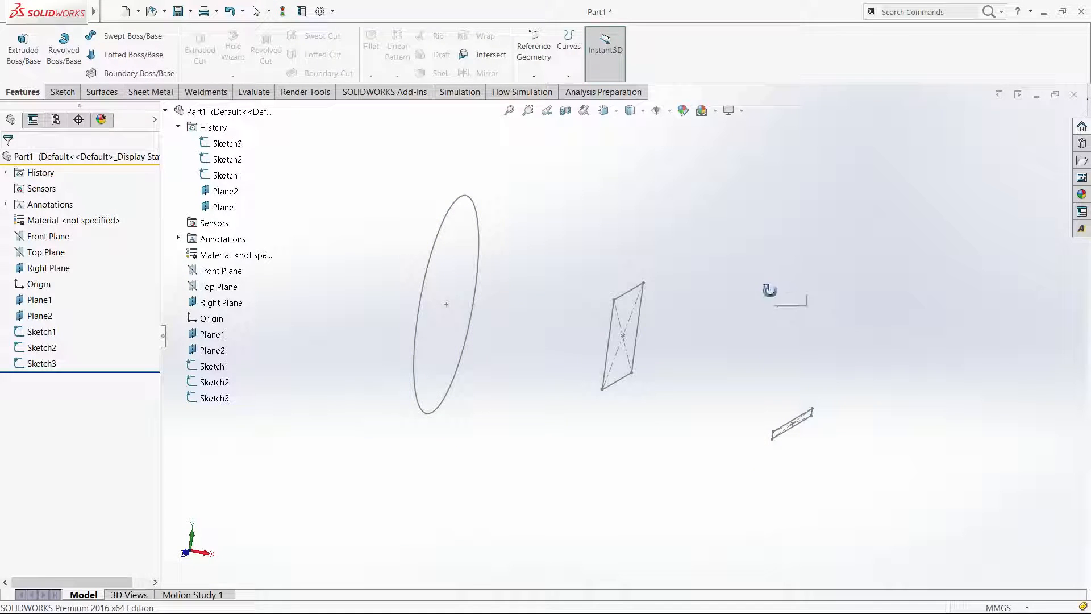
{"action": "left_click", "coordinate": [166, 110]}
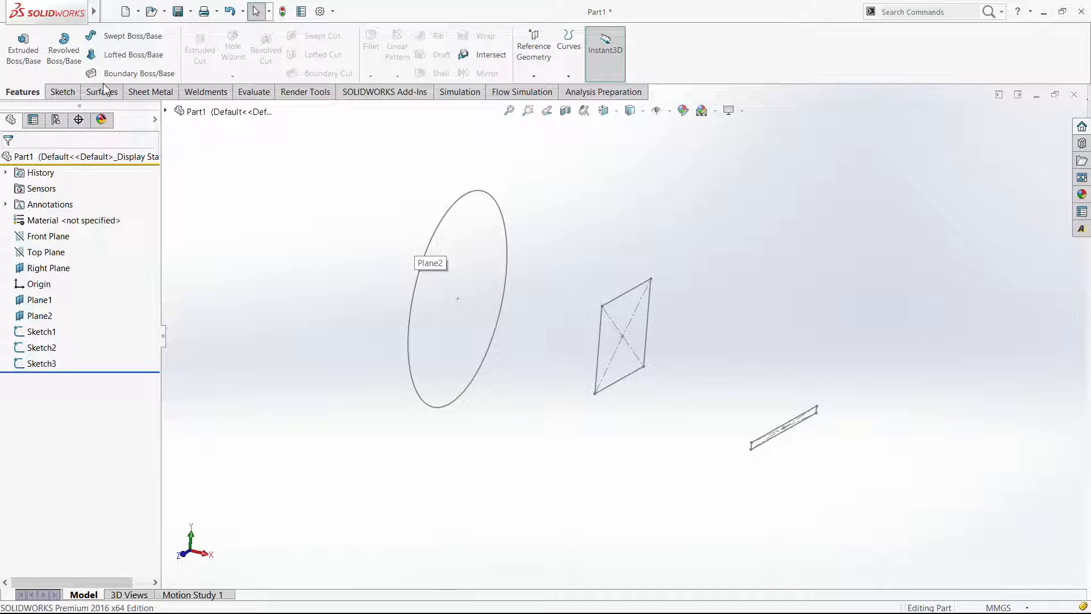
Start a Lofted Boss/Base with the circle, the Plane1 rectangle and the thin Plane2 rectangle as profiles, in that order.
{"action": "left_click", "coordinate": [130, 55]}
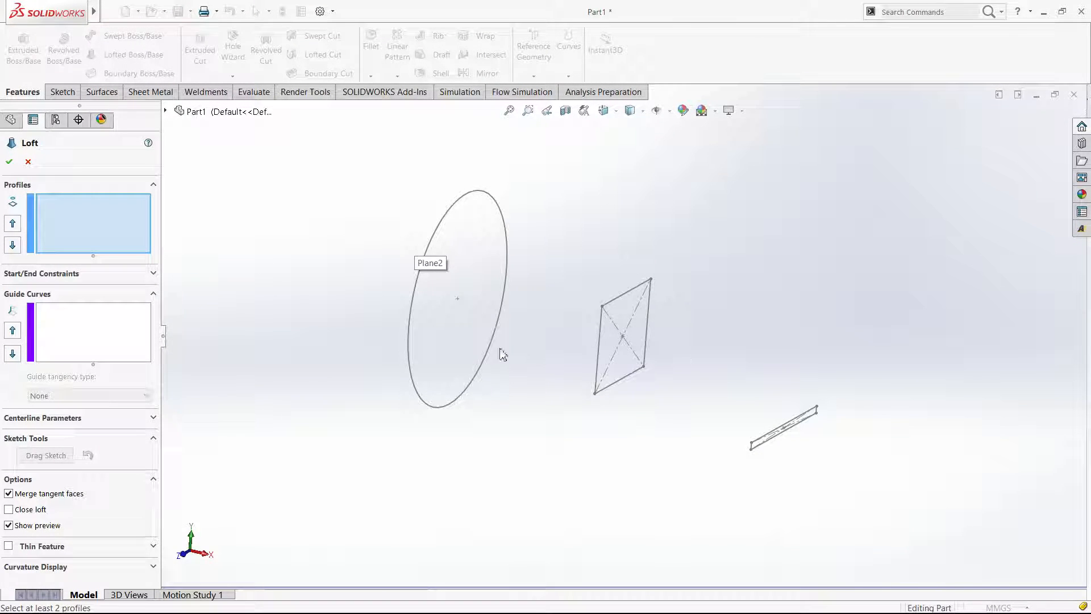
{"action": "left_click", "coordinate": [54, 348]}
{"action": "left_click", "coordinate": [94, 226]}
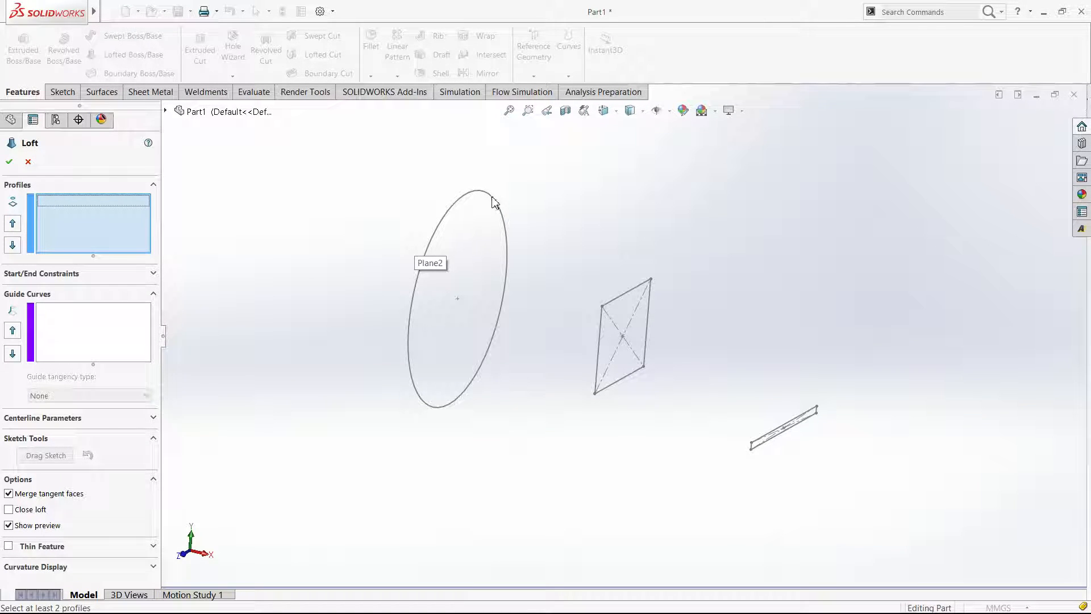
{"action": "left_click", "coordinate": [410, 320]}
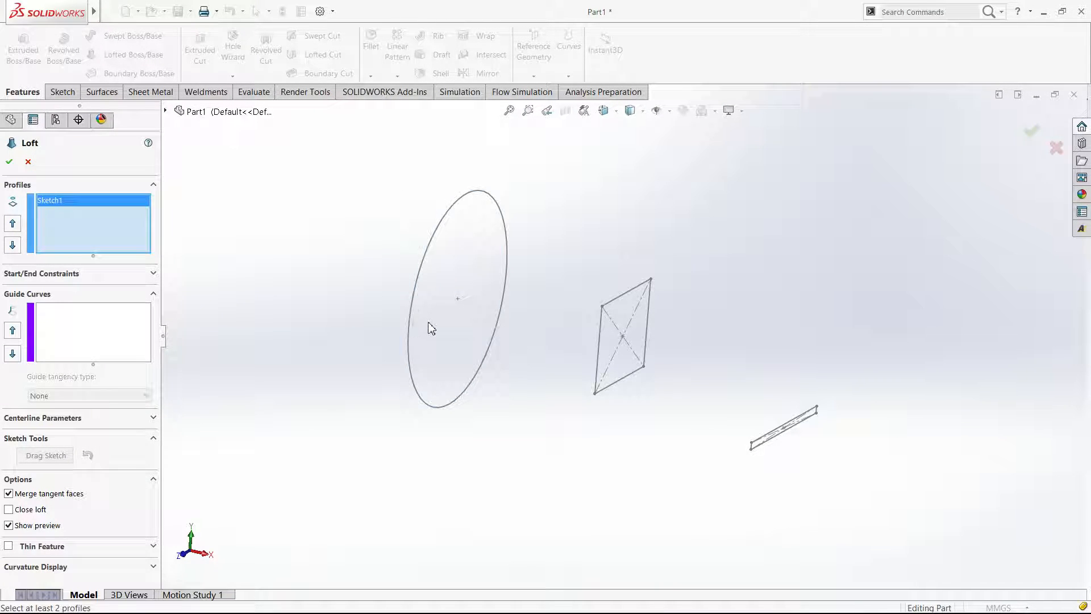
{"action": "left_click", "coordinate": [655, 279]}
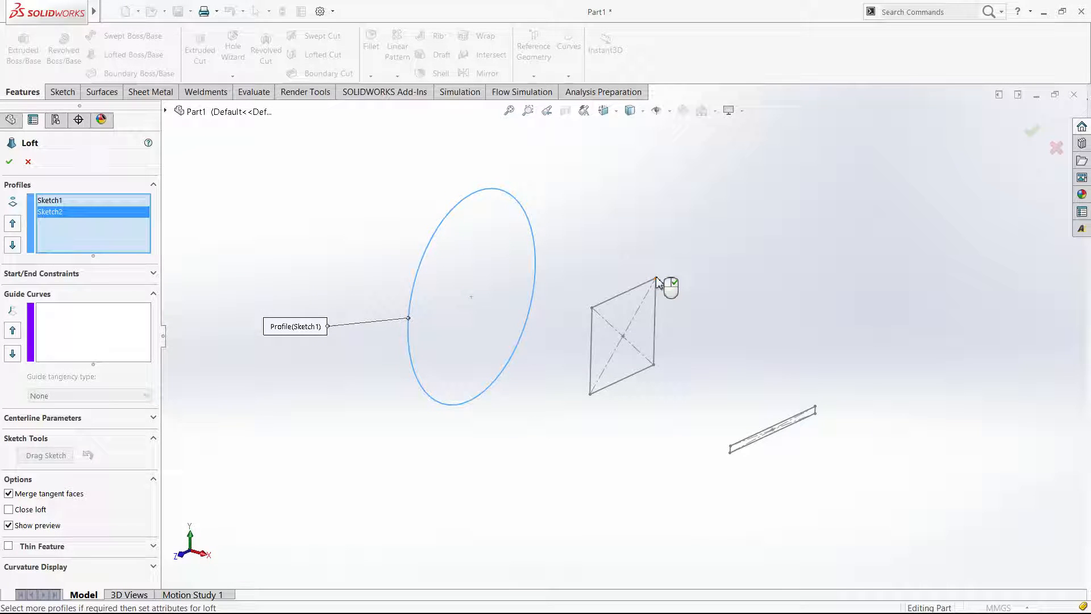
{"action": "left_click", "coordinate": [733, 446]}
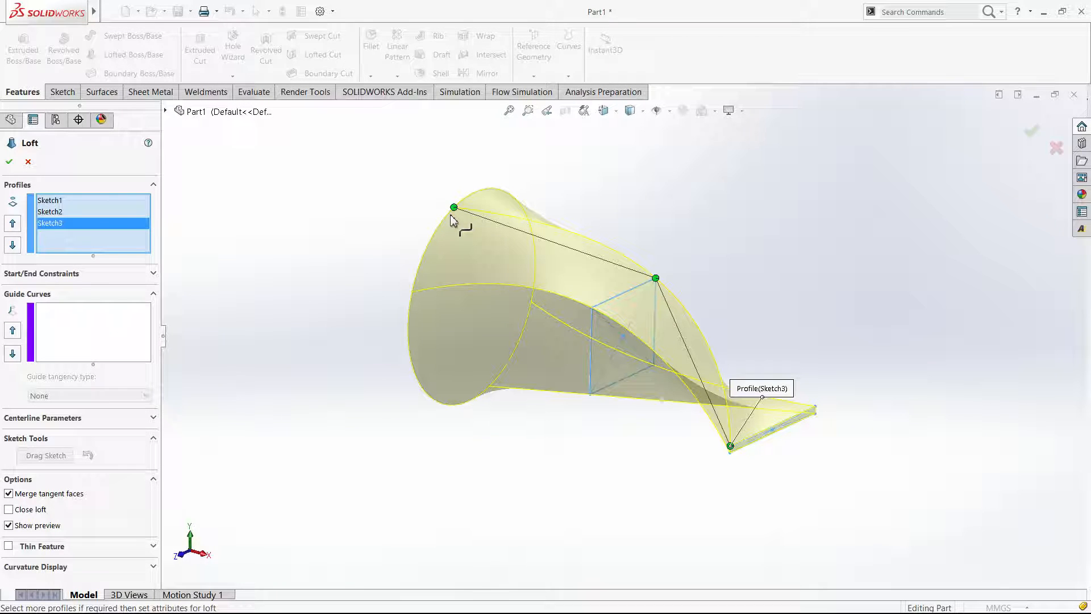
Slide the loft connector on the circle to its uppermost area and try the middle rectangle's connector at its other upper corner.
{"action": "middle_click_drag", "start_coordinate": [611, 415], "coordinate": [607, 469]}
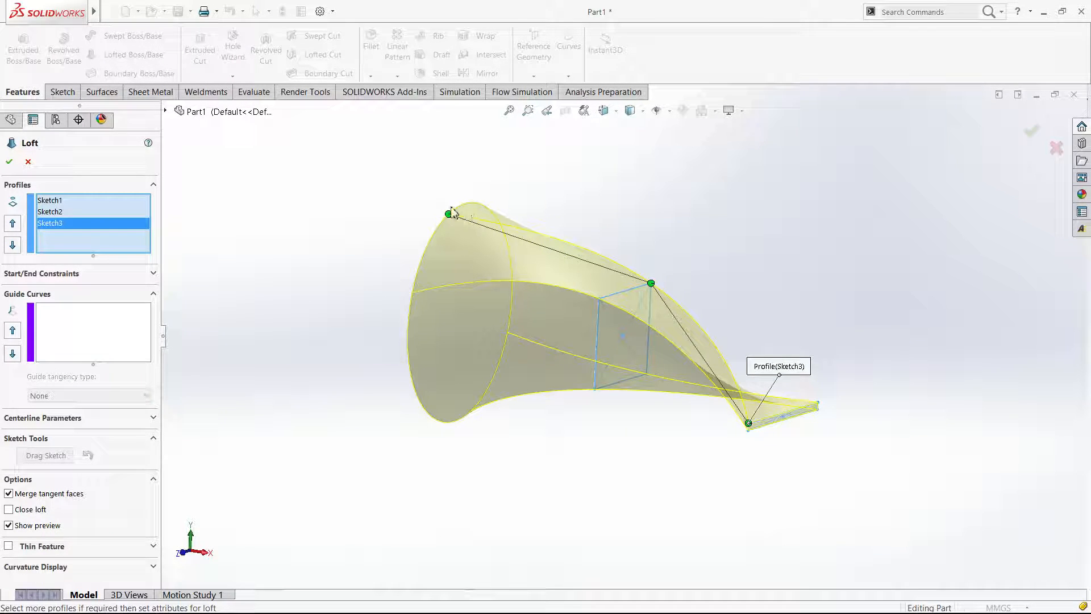
{"action": "left_click_drag", "start_coordinate": [450, 214], "coordinate": [499, 186]}
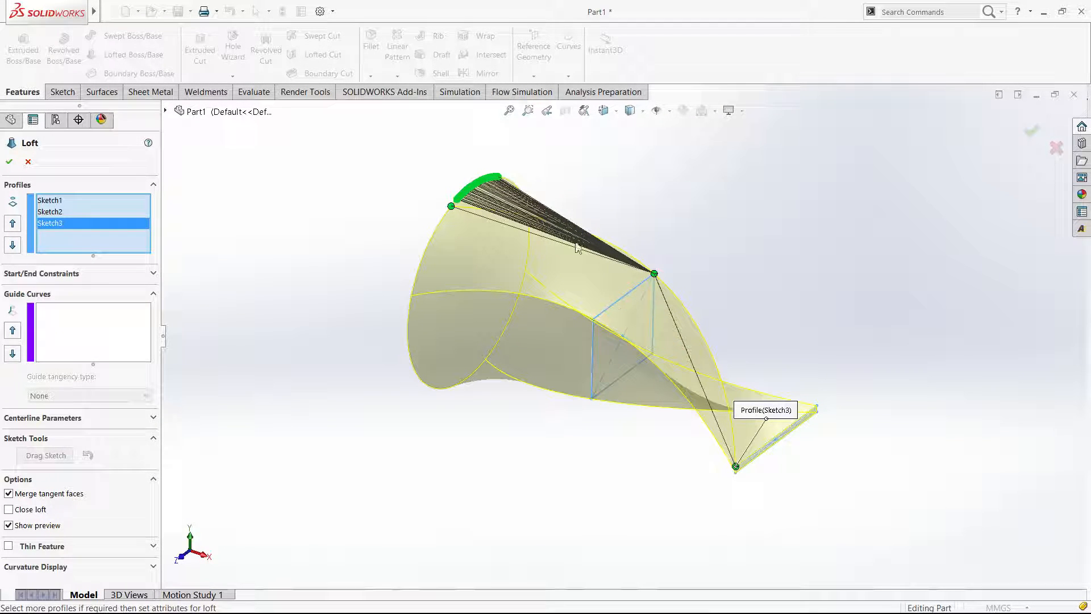
{"action": "mouse_move", "coordinate": [497, 181]}
{"action": "left_mouse_down"}
{"action": "mouse_move", "coordinate": [446, 302]}
{"action": "mouse_move", "coordinate": [477, 380]}
{"action": "mouse_move", "coordinate": [525, 273]}
{"action": "mouse_move", "coordinate": [503, 196]}
{"action": "left_mouse_up"}
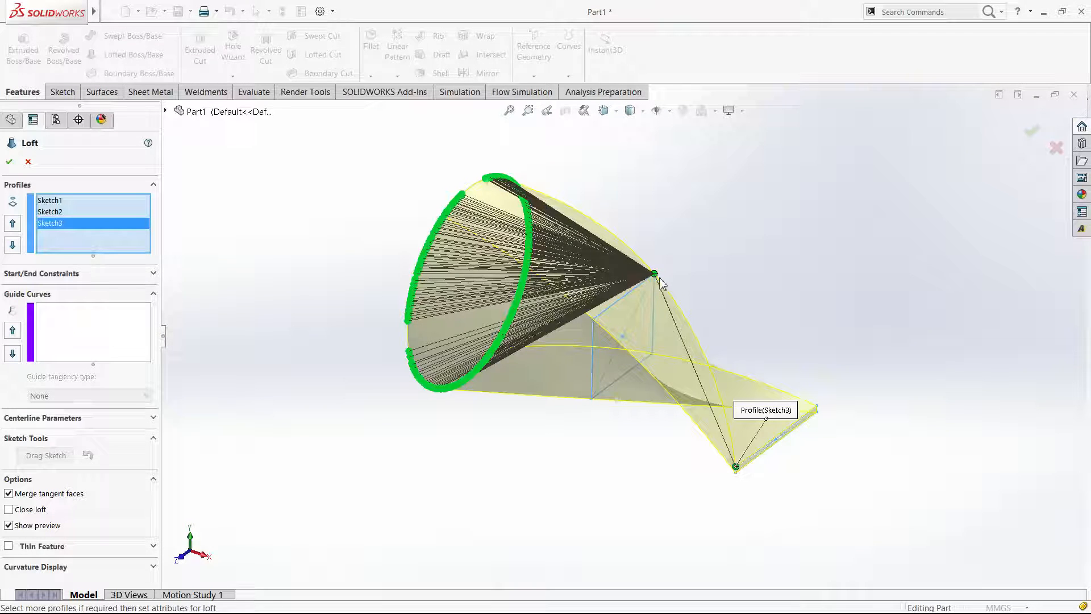
{"action": "left_click_drag", "start_coordinate": [654, 274], "coordinate": [593, 320]}
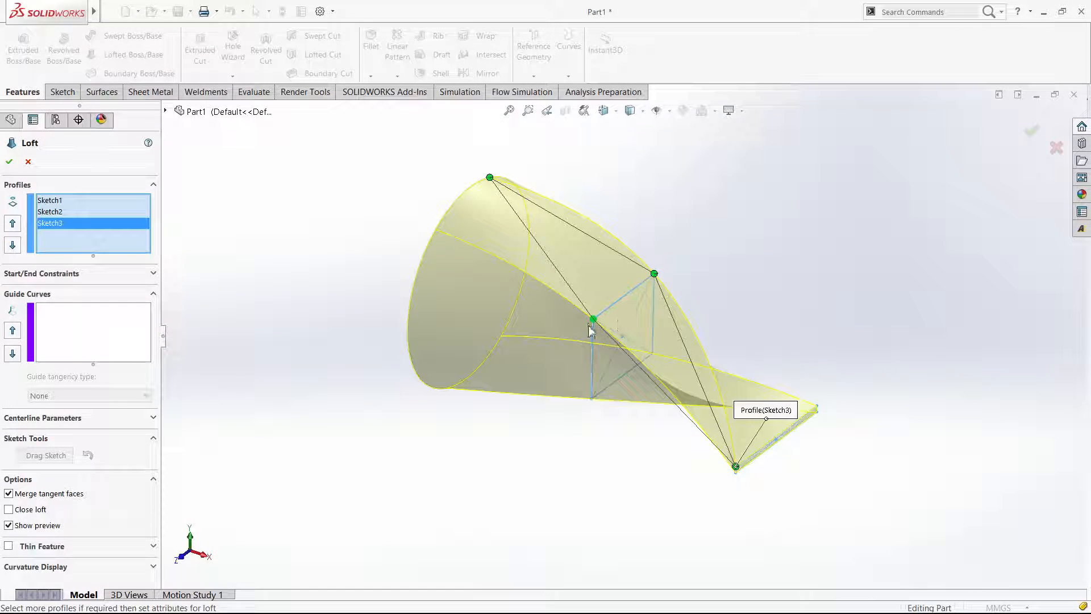
{"action": "left_click", "coordinate": [591, 320]}
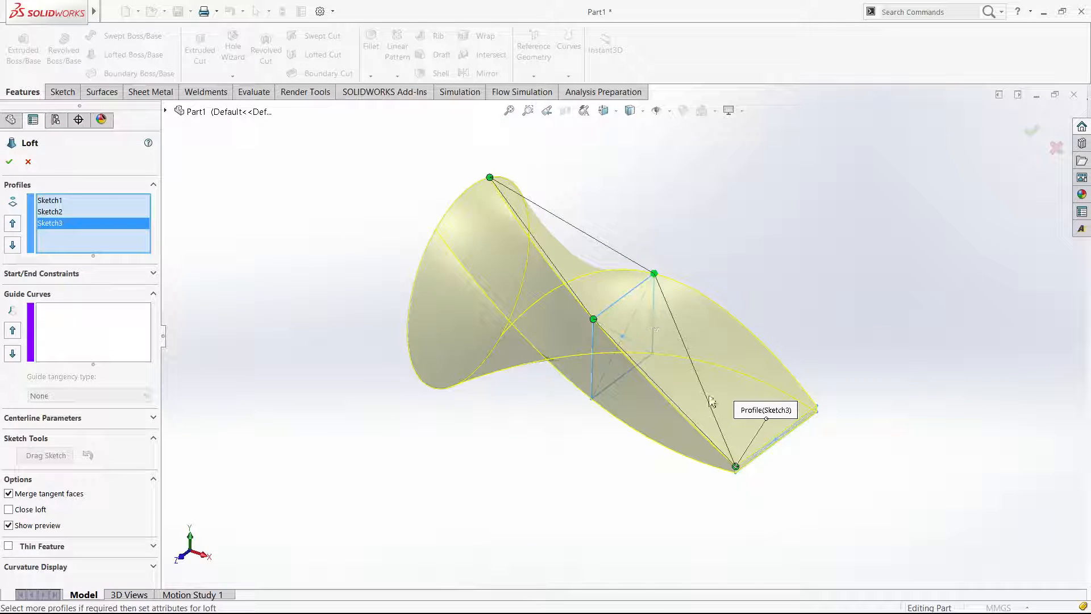
Move the thin rectangle's loft connector to the upper corner matching the middle rectangle's connector, and accept the loft.
{"action": "left_click_drag", "start_coordinate": [736, 466], "coordinate": [776, 434]}
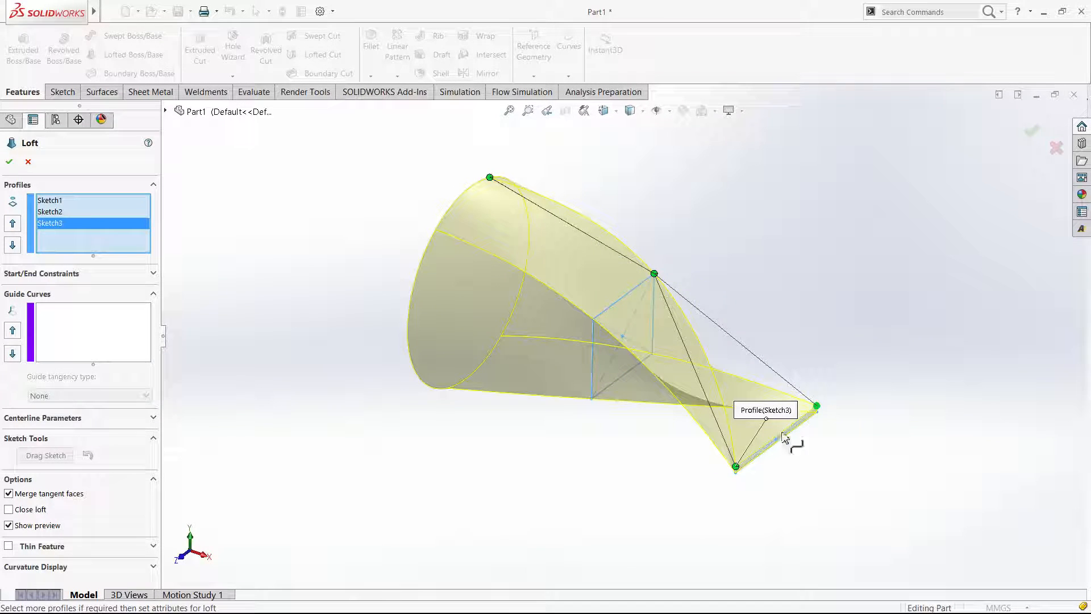
{"action": "middle_click_drag", "start_coordinate": [816, 471], "coordinate": [851, 361]}
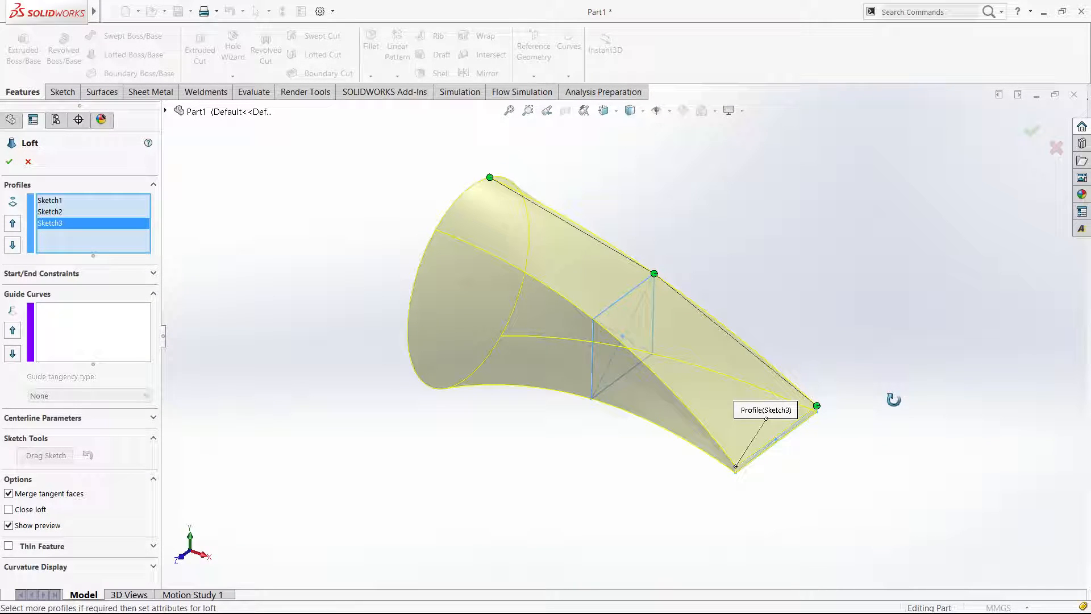
{"action": "left_click", "coordinate": [9, 162]}
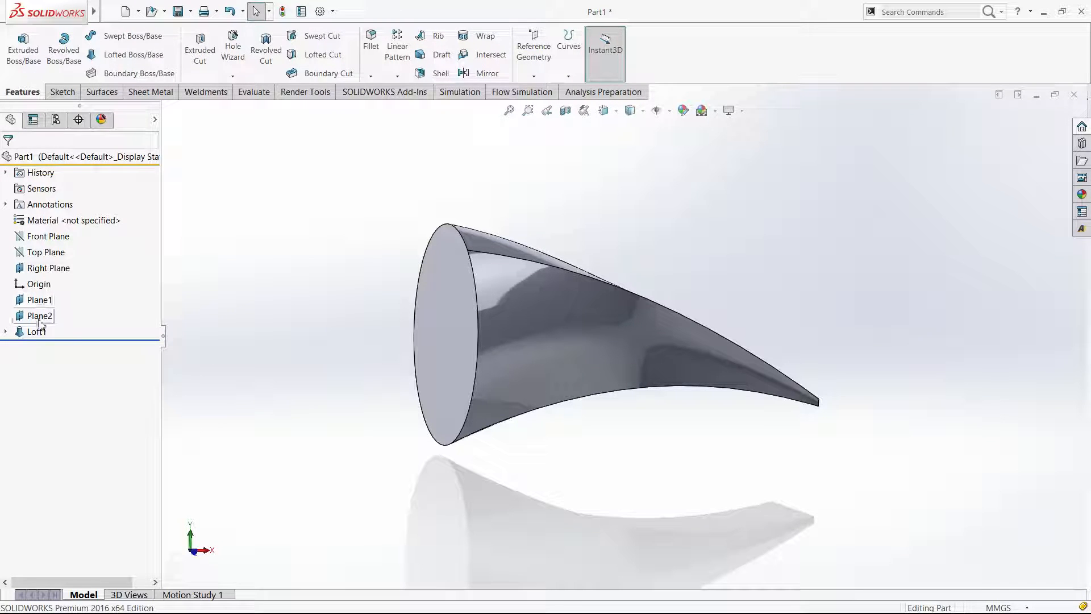
Expand the loft feature, select the middle rectangle's sketch and pull its upper edge upward to make the profile taller.
{"action": "left_click", "coordinate": [6, 333]}
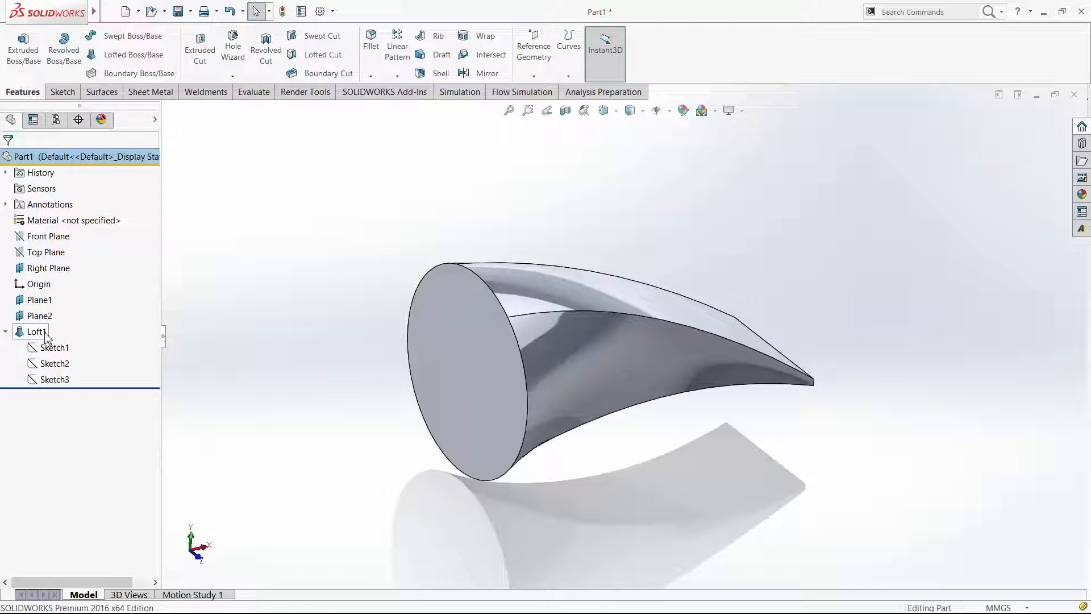
{"action": "left_click", "coordinate": [55, 366]}
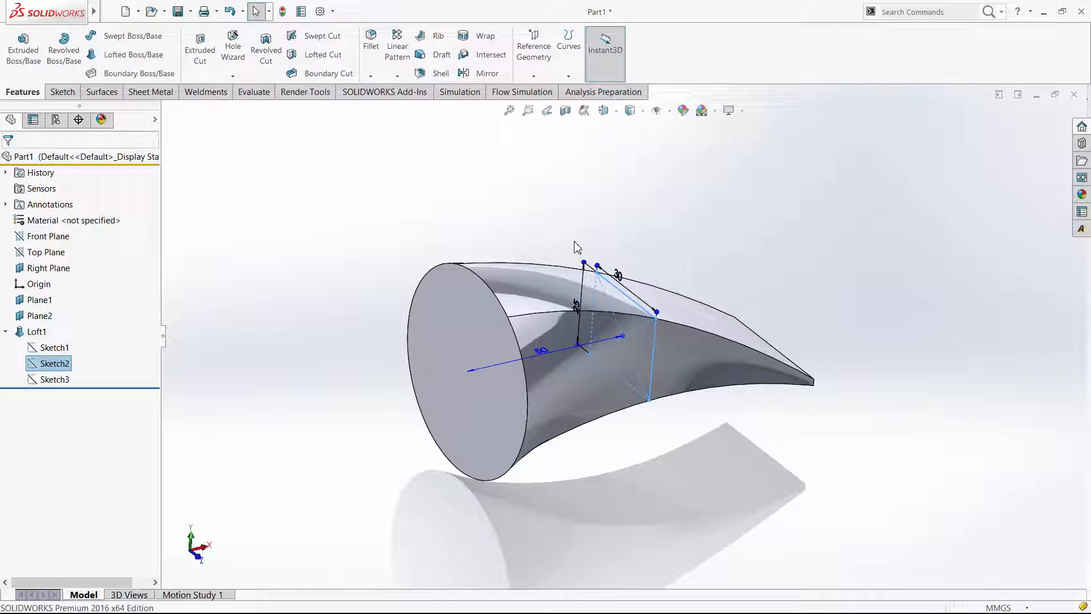
{"action": "left_click_drag", "start_coordinate": [658, 307], "coordinate": [660, 303]}
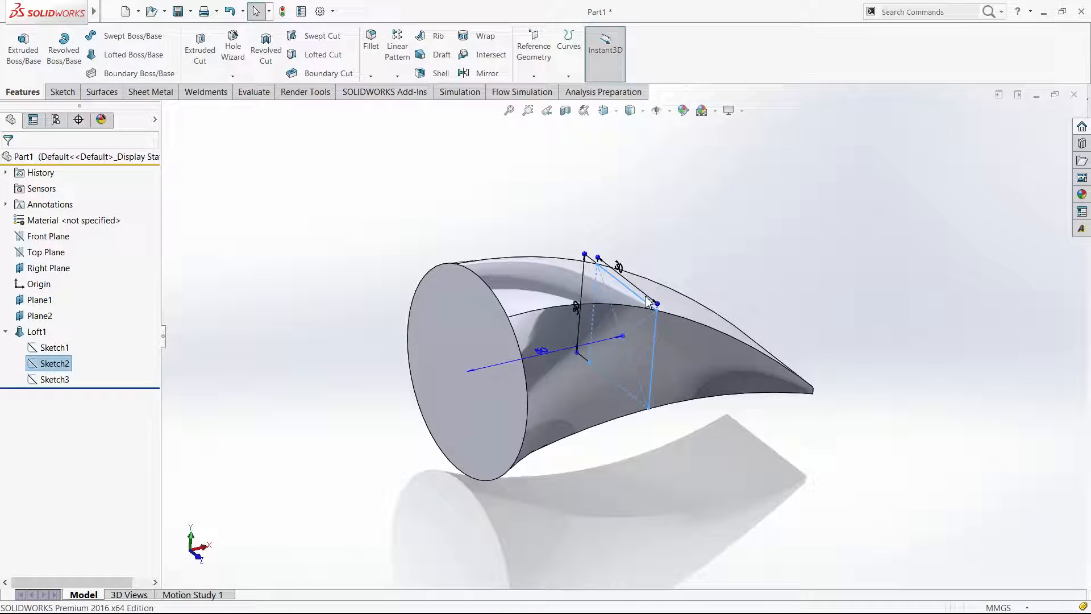
Undo the last height change to the middle rectangle and examine the loft's side.
{"action": "key", "text": "ctrl+z"}
{"action": "middle_click_drag", "start_coordinate": [526, 264], "coordinate": [430, 183]}
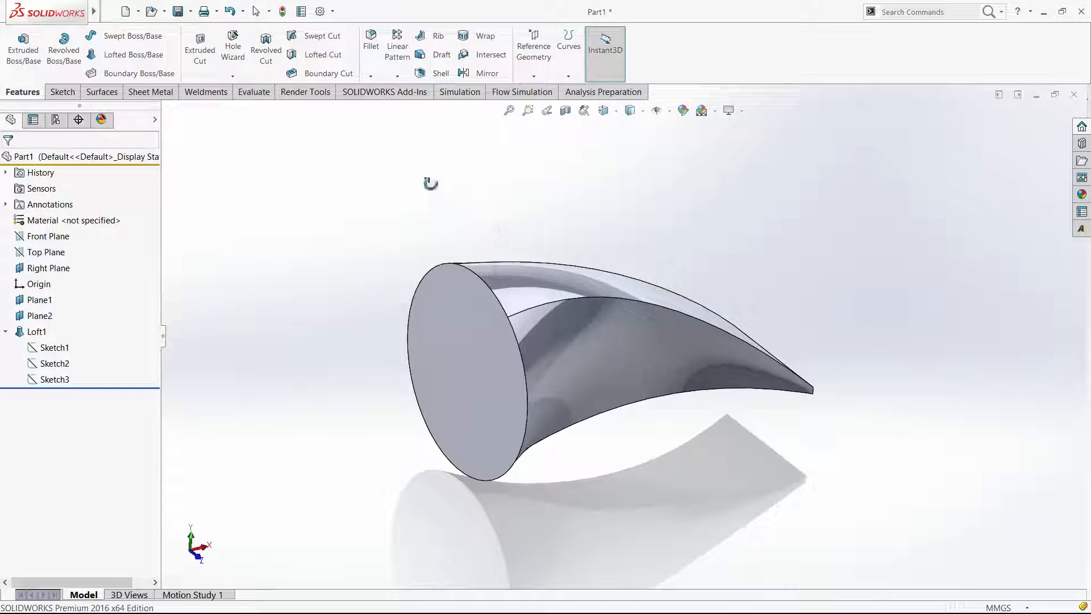
{"action": "middle_click_drag", "start_coordinate": [441, 242], "coordinate": [497, 282]}
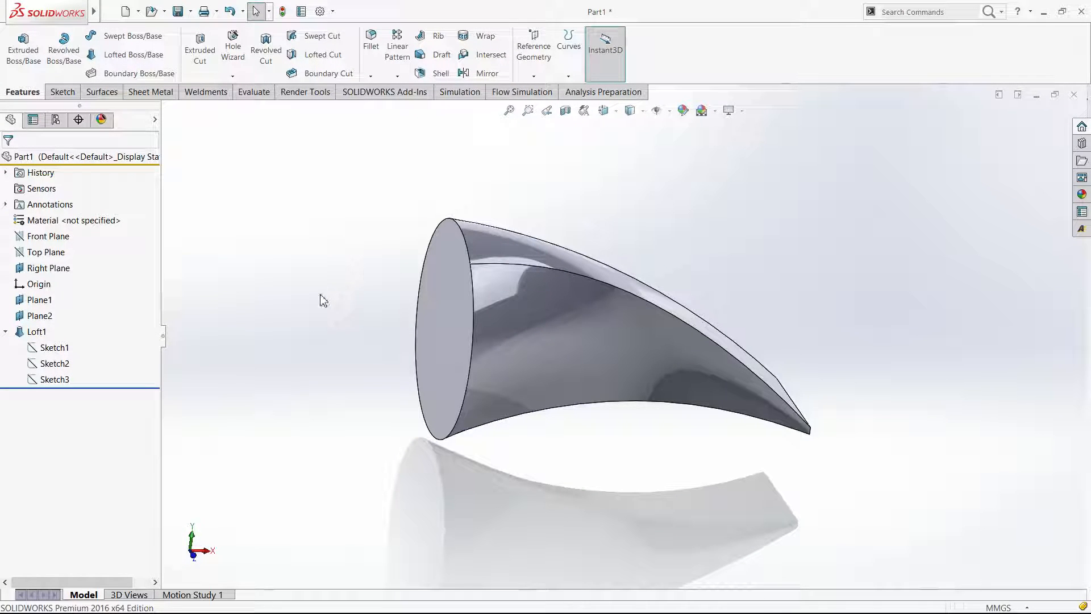
{"action": "middle_click_drag", "start_coordinate": [309, 298], "coordinate": [225, 339]}
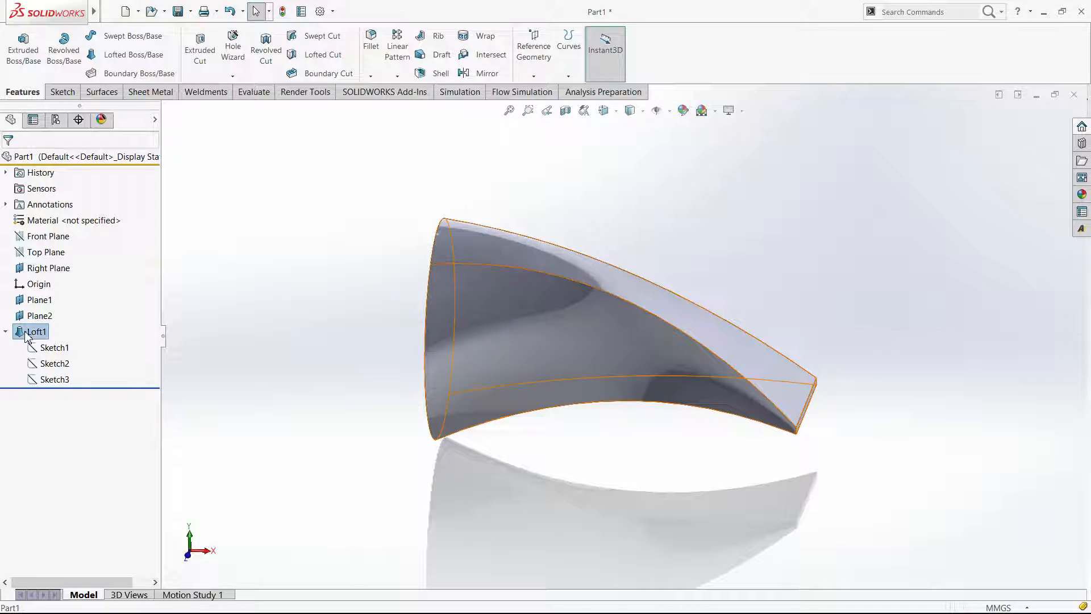
Delete the loft feature and start a sketch on the Front Plane, viewed from the front.
{"action": "key", "text": "Delete"}
{"action": "left_click", "coordinate": [424, 223]}
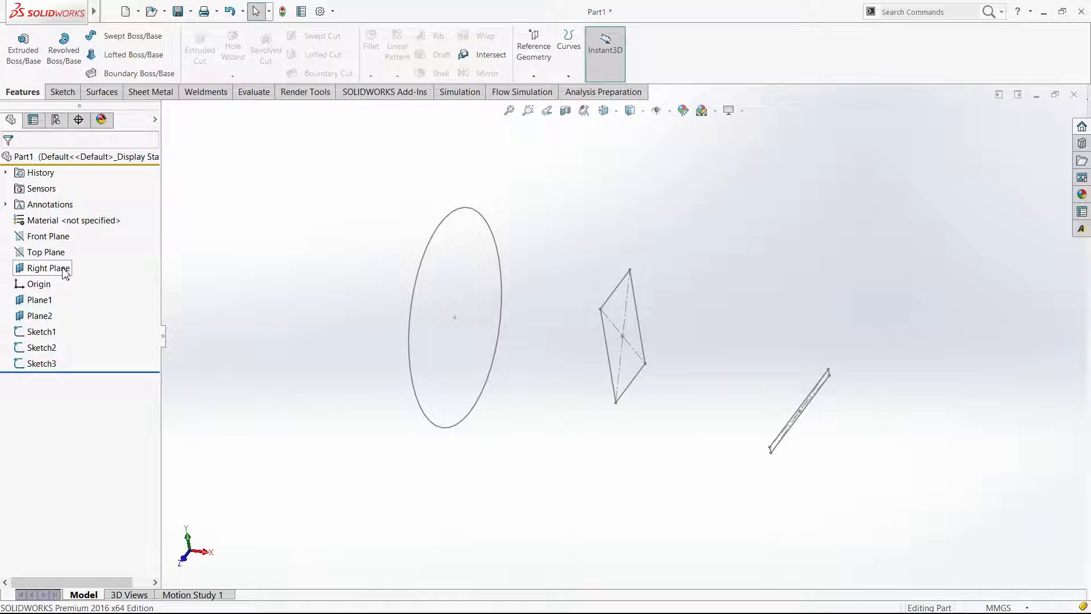
{"action": "left_click", "coordinate": [47, 237]}
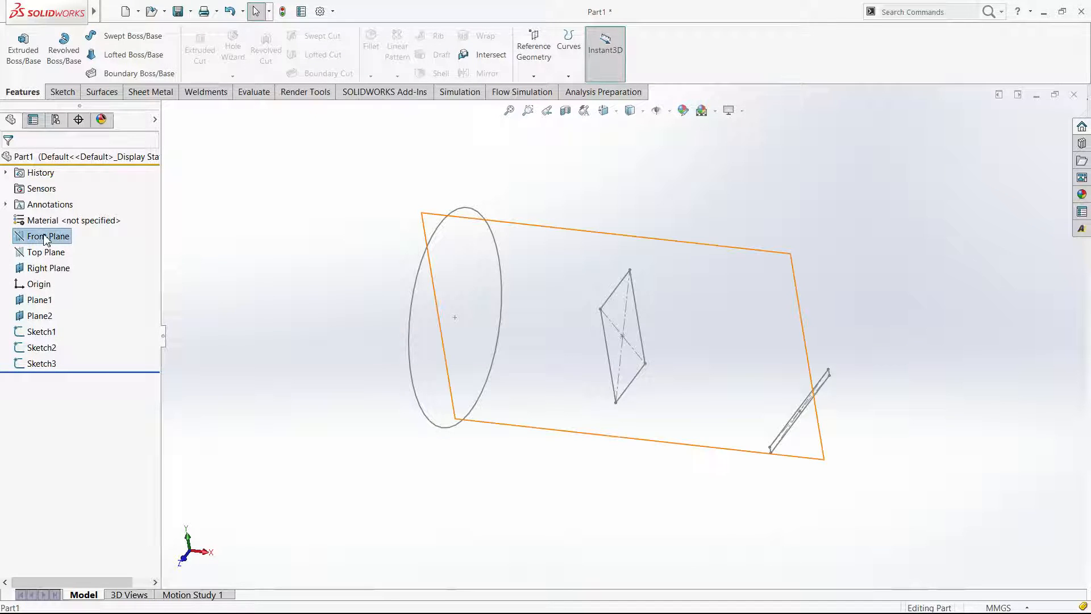
{"action": "left_click", "coordinate": [51, 226]}
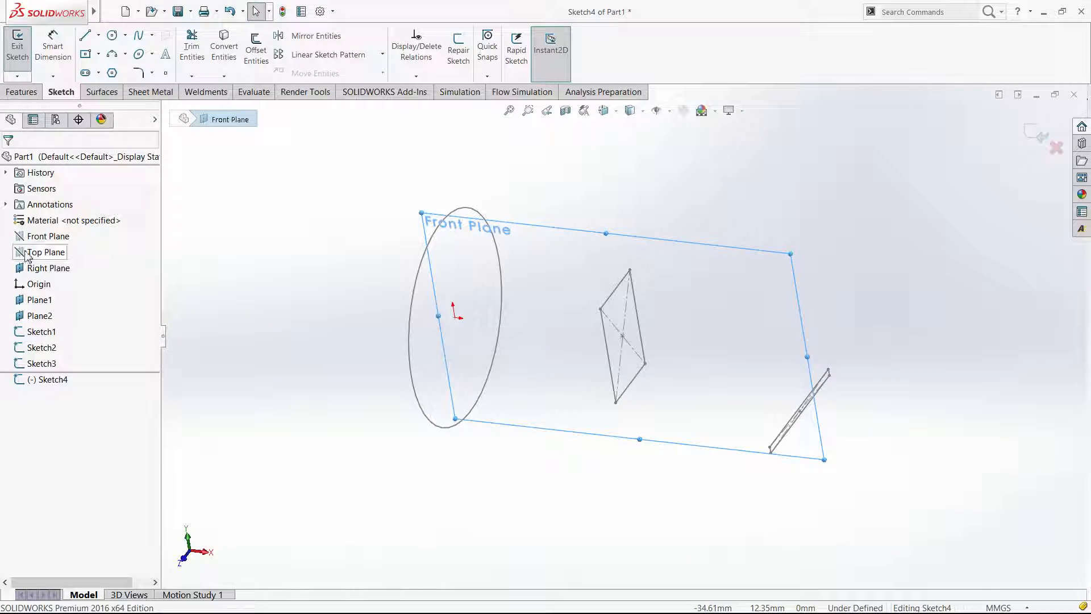
{"action": "key", "text": "ctrl+1"}
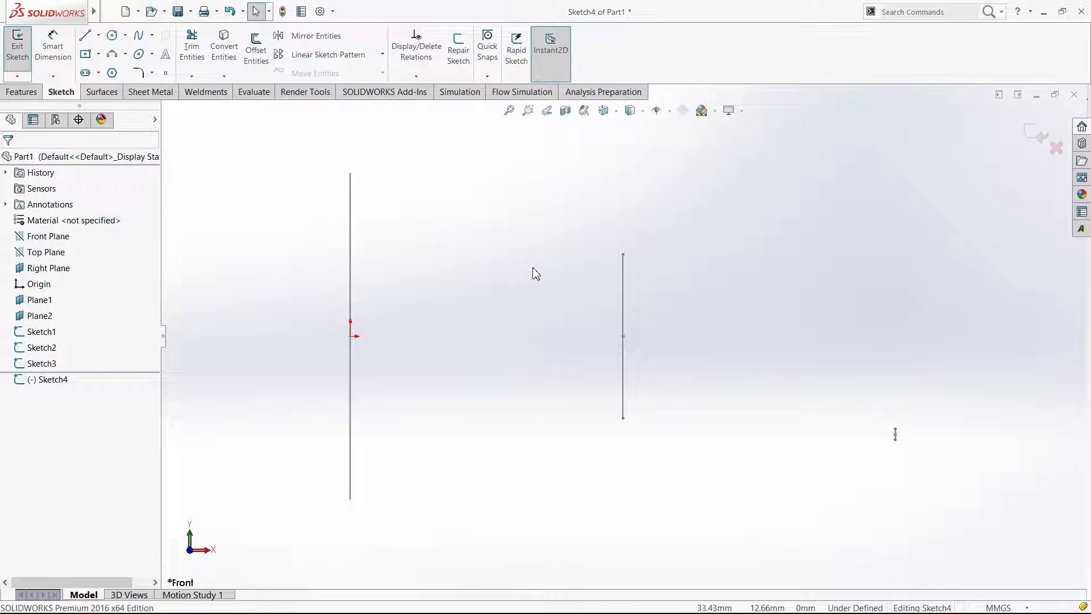
{"action": "key", "text": "l"}
{"action": "left_click", "coordinate": [351, 172]}
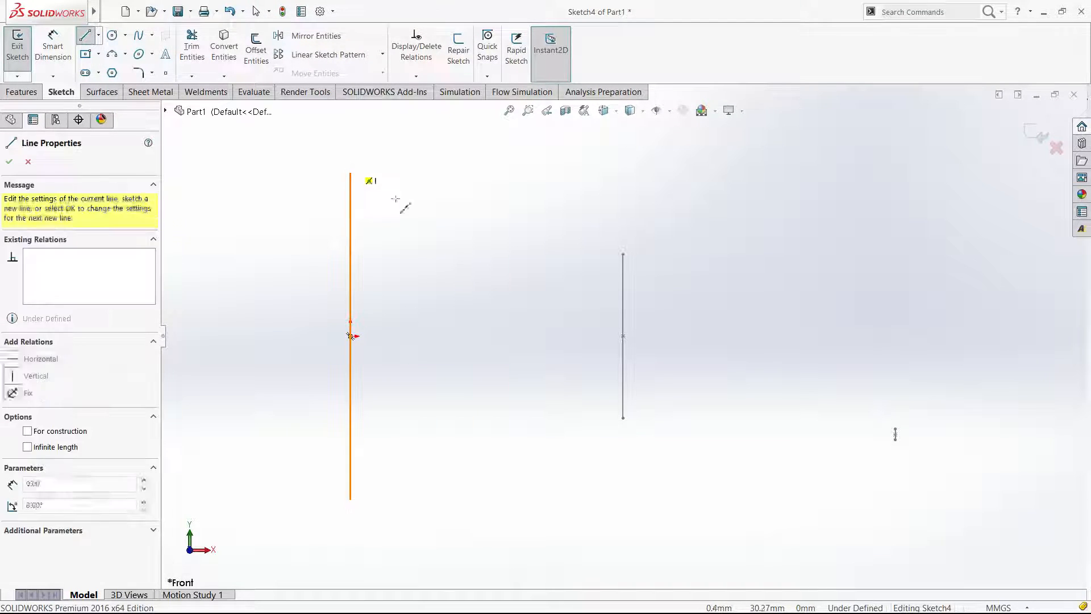
{"action": "left_click", "coordinate": [474, 247]}
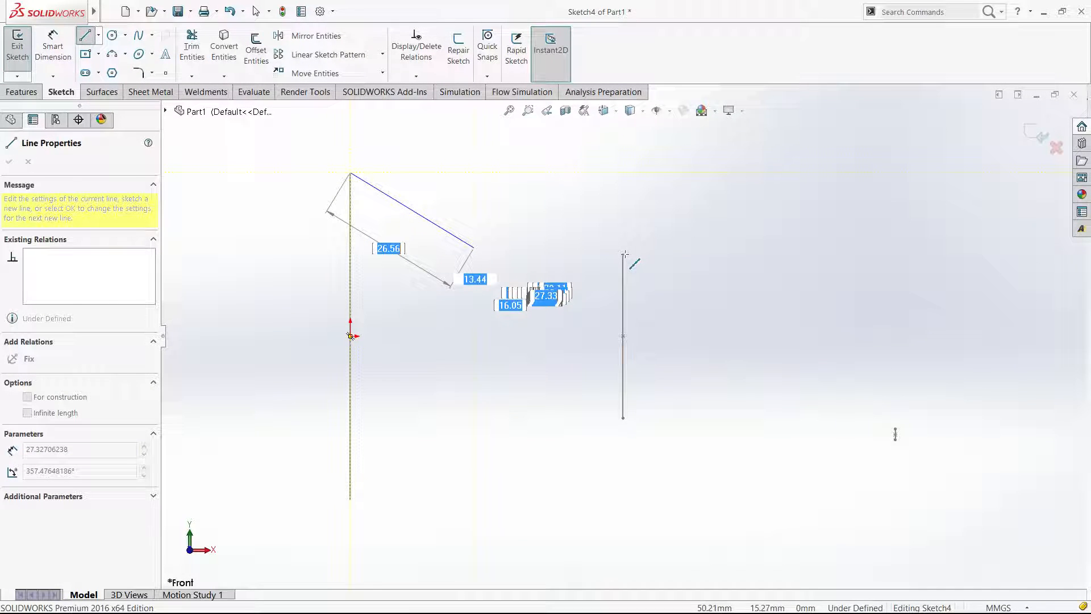
{"action": "left_click", "coordinate": [624, 255]}
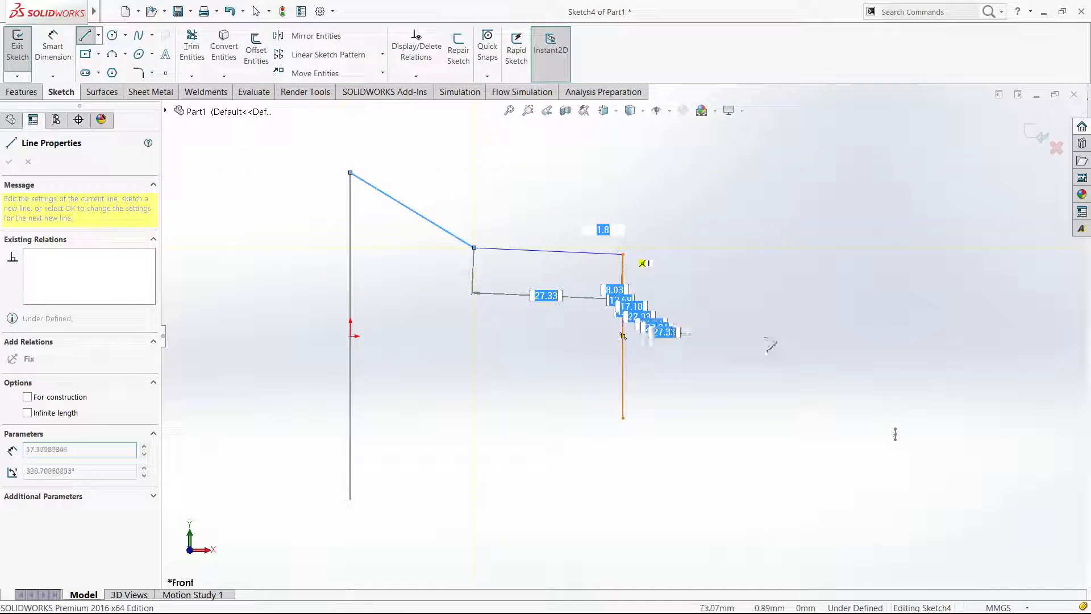
{"action": "left_click", "coordinate": [896, 433]}
{"action": "key", "text": "Escape"}
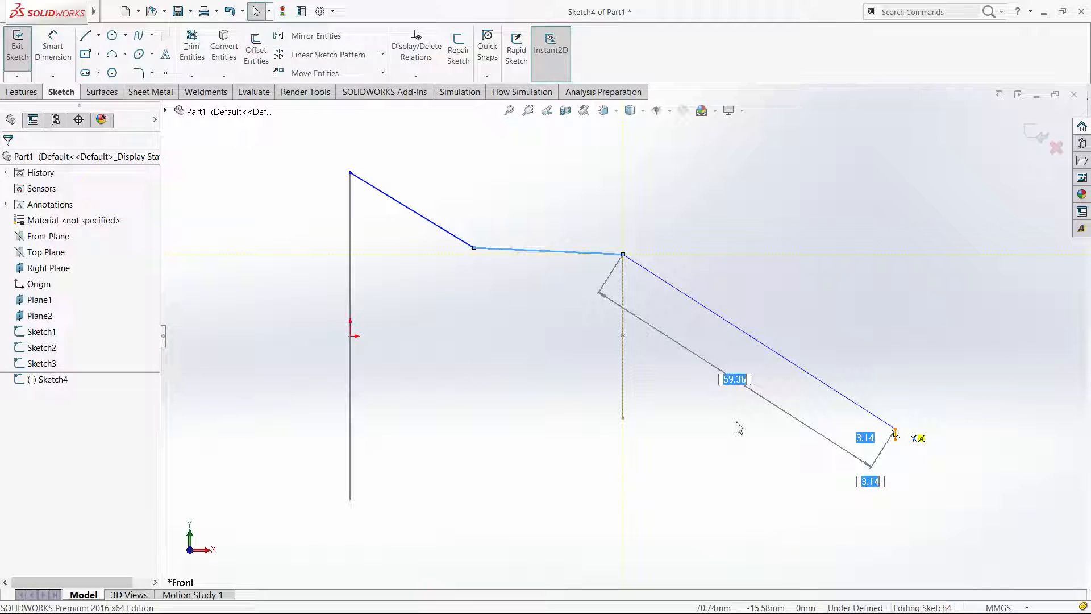
{"action": "double_click", "coordinate": [526, 397]}
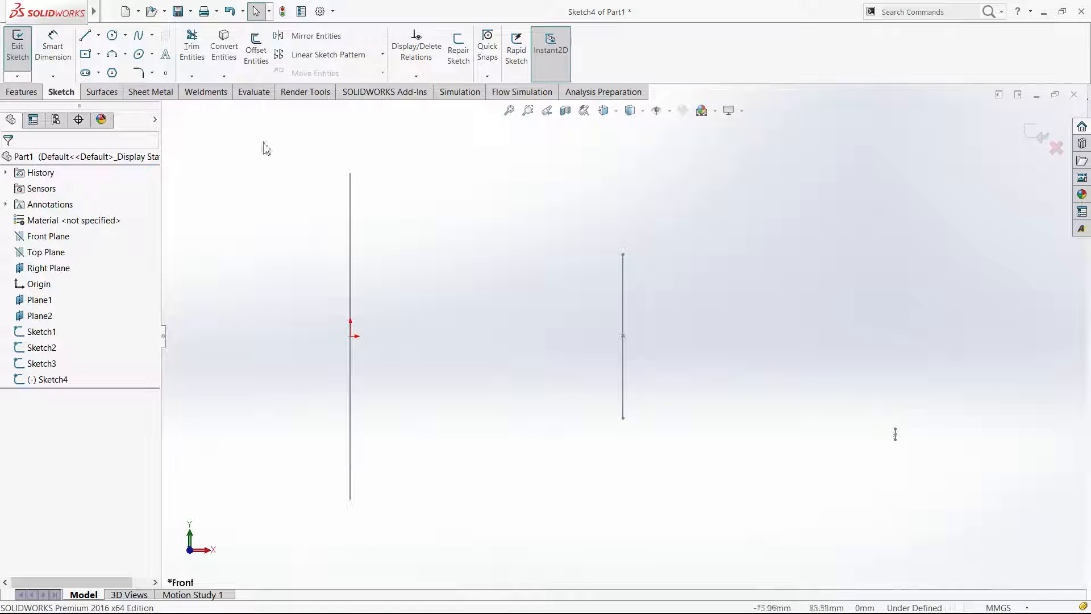
{"action": "left_click", "coordinate": [136, 39]}
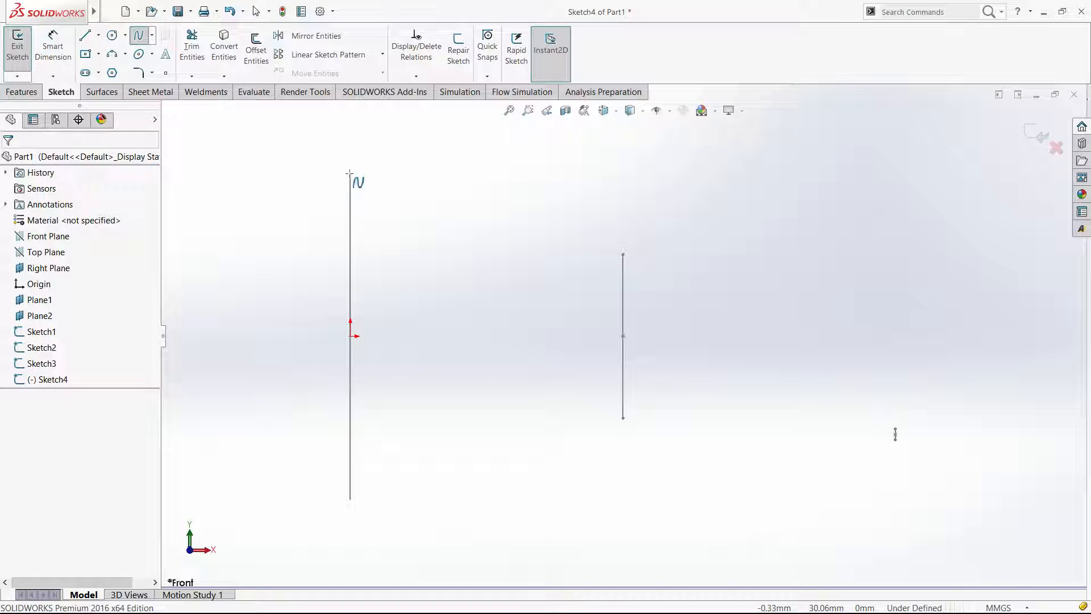
Sketch a horizontal line about 21 mm long from the circle's top, a 45° descending line, and a horizontal line ending at the middle rectangle's top.
{"action": "left_click", "coordinate": [85, 35]}
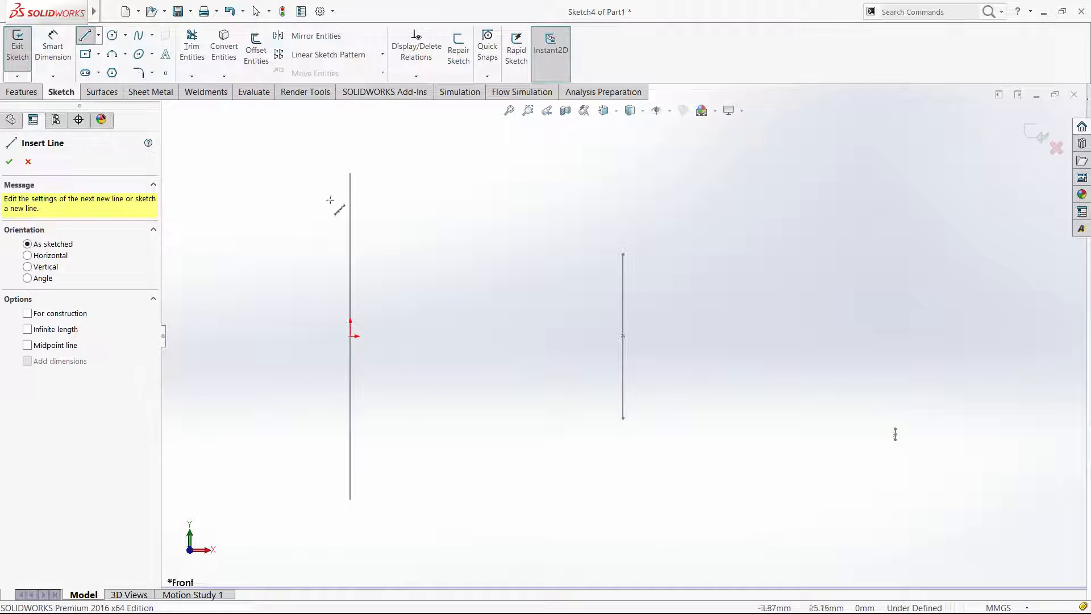
{"action": "left_click", "coordinate": [350, 174]}
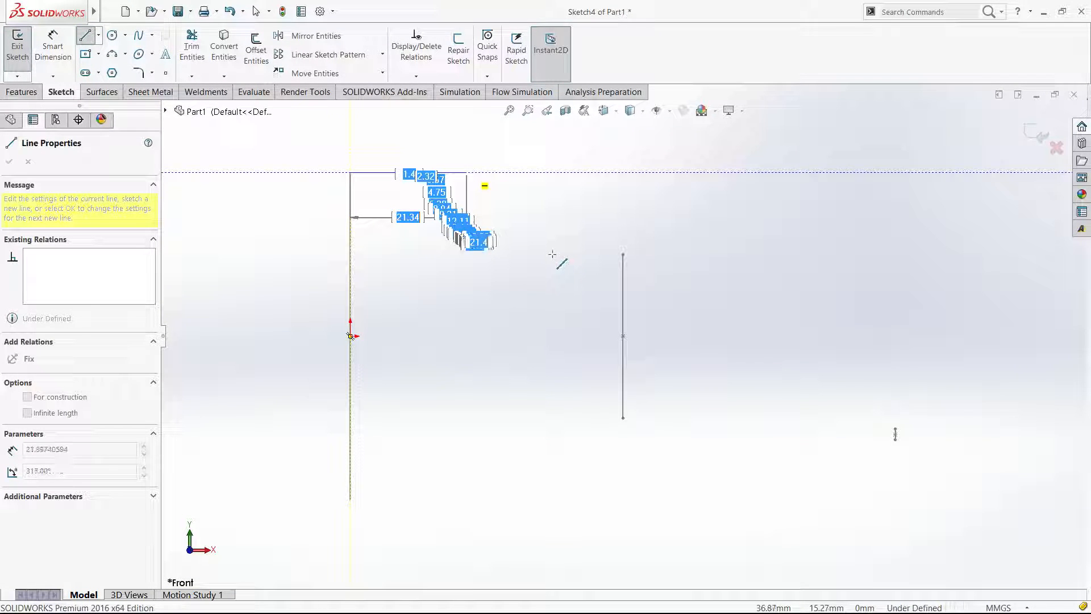
{"action": "left_click", "coordinate": [466, 172]}
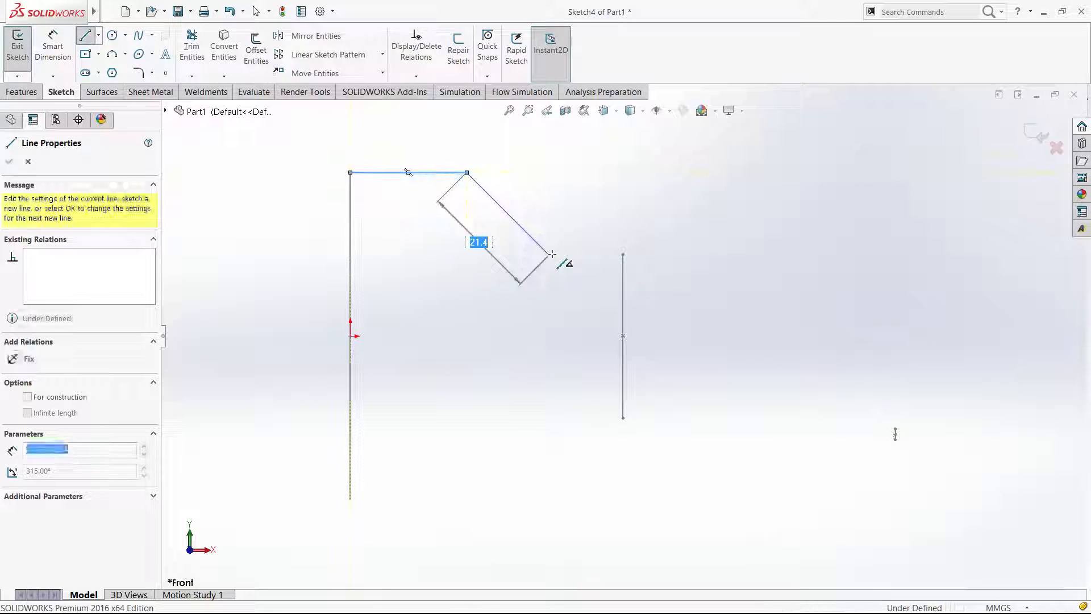
{"action": "left_click", "coordinate": [710, 257]}
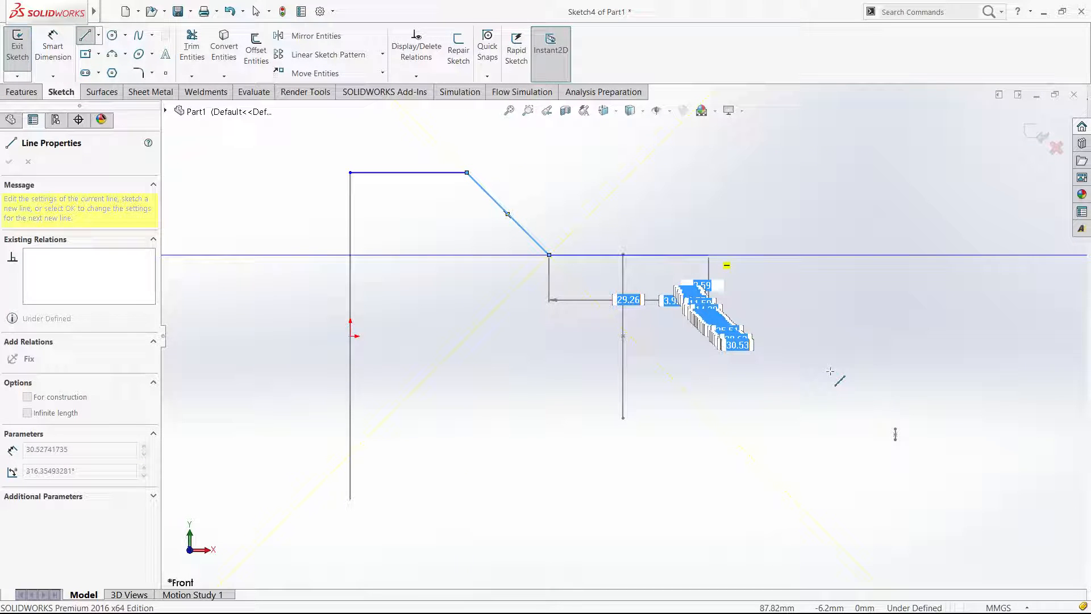
{"action": "key", "text": "Escape"}
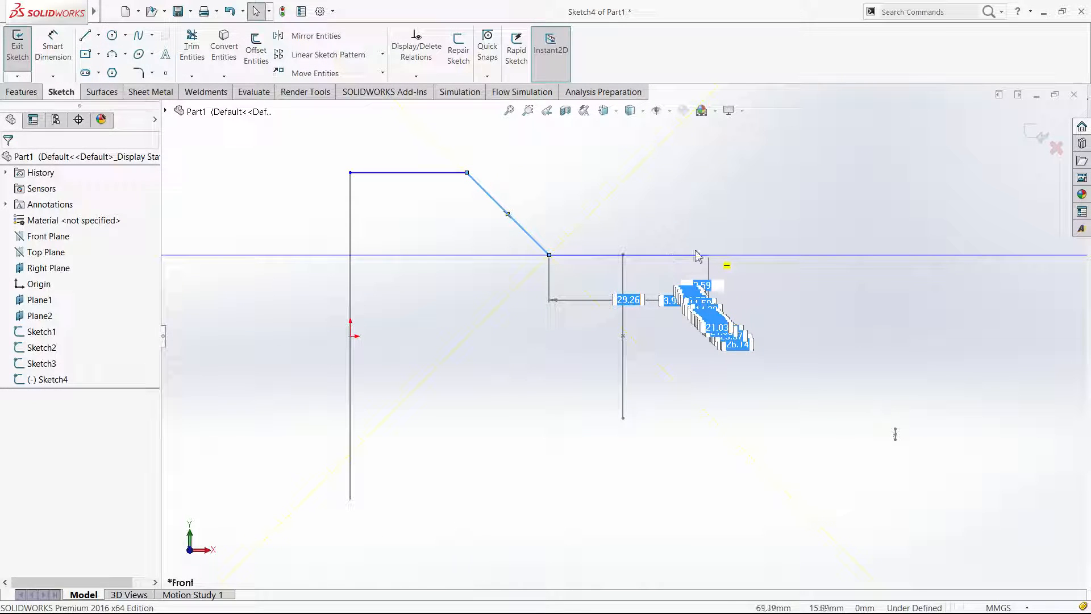
{"action": "left_click", "coordinate": [624, 255]}
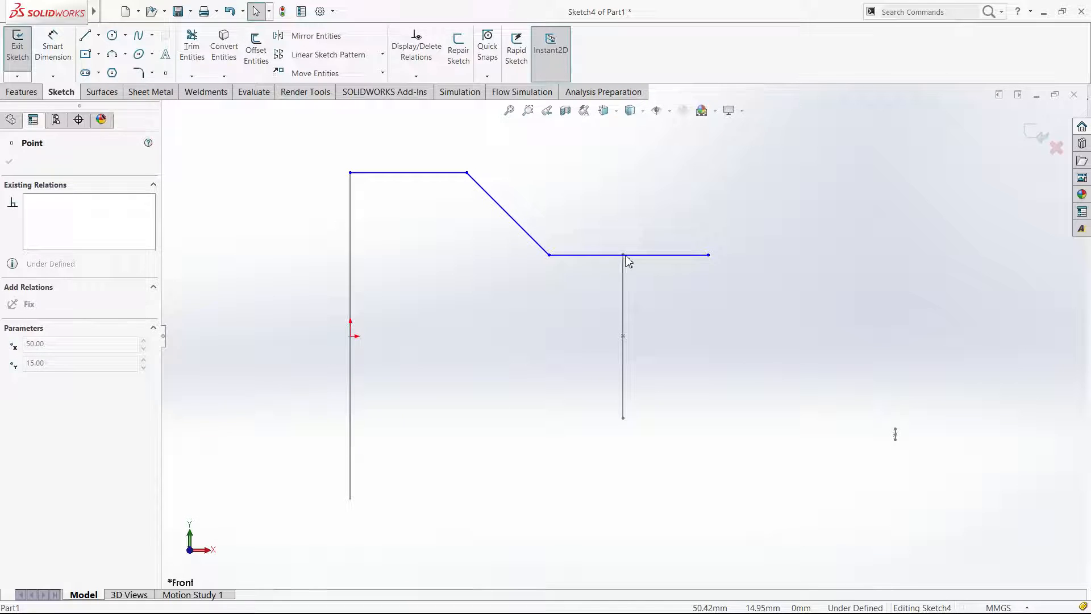
{"action": "left_click_drag", "start_coordinate": [625, 256], "coordinate": [622, 255]}
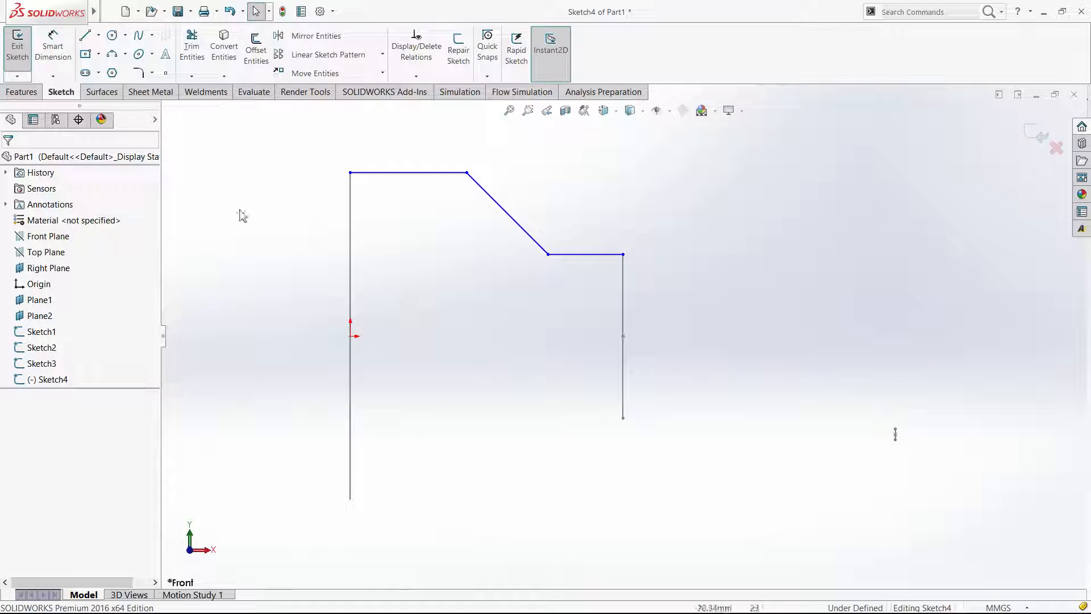
Draw a two-point spline from the end of the lower horizontal line to the top of the thin rectangle.
{"action": "left_click", "coordinate": [138, 35]}
{"action": "left_click", "coordinate": [623, 254]}
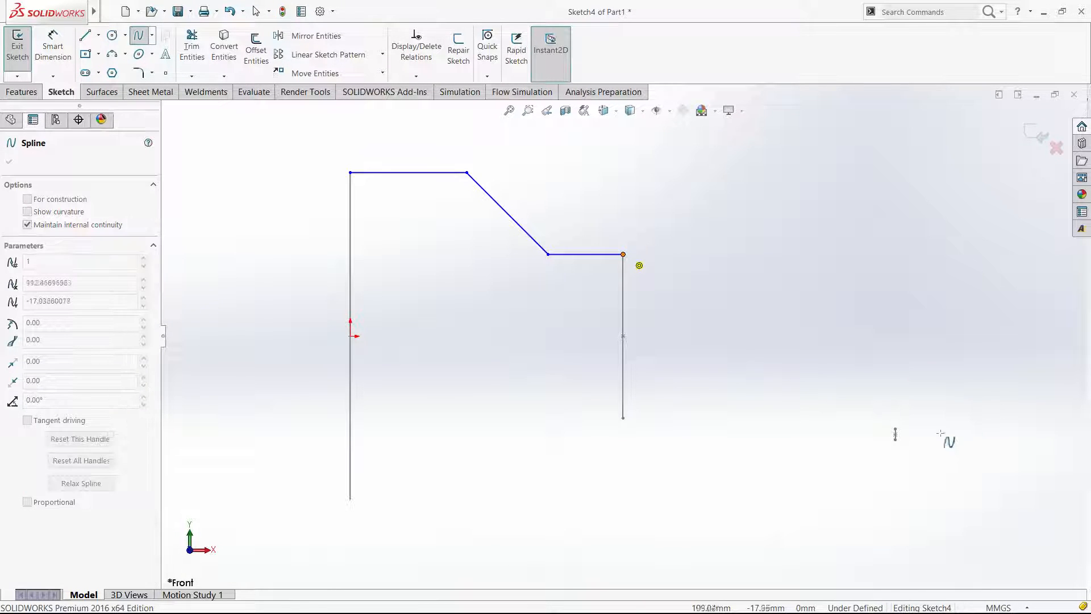
{"action": "left_click", "coordinate": [896, 427]}
{"action": "key", "text": "Escape"}
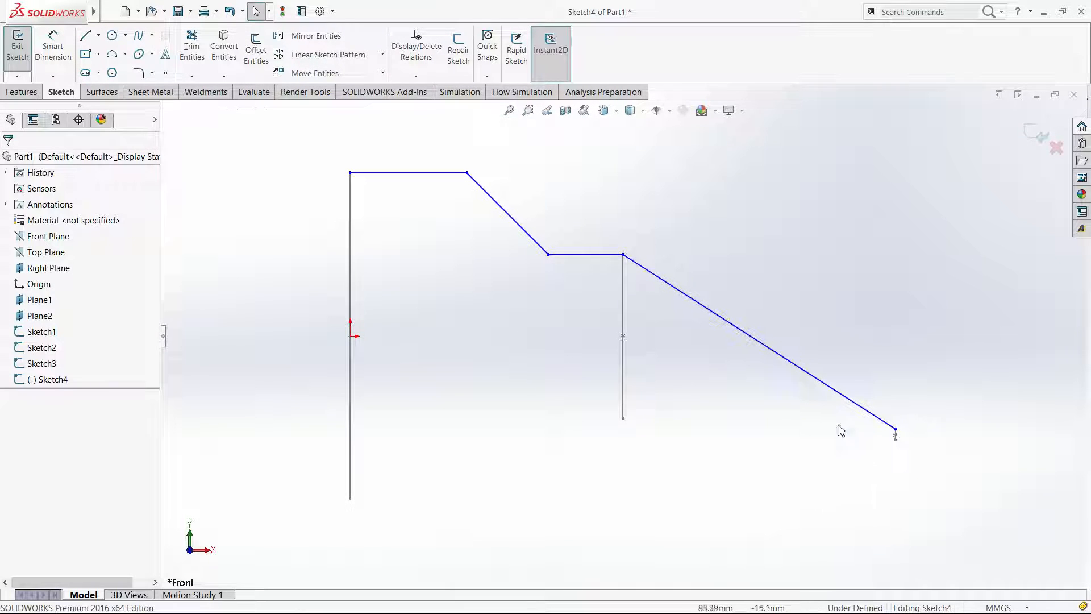
Adjust the spline's end handles so it leaves the lower line nearly horizontally and bulges upward before descending steeply to the thin rectangle.
{"action": "left_click", "coordinate": [836, 397]}
{"action": "left_click", "coordinate": [834, 438]}
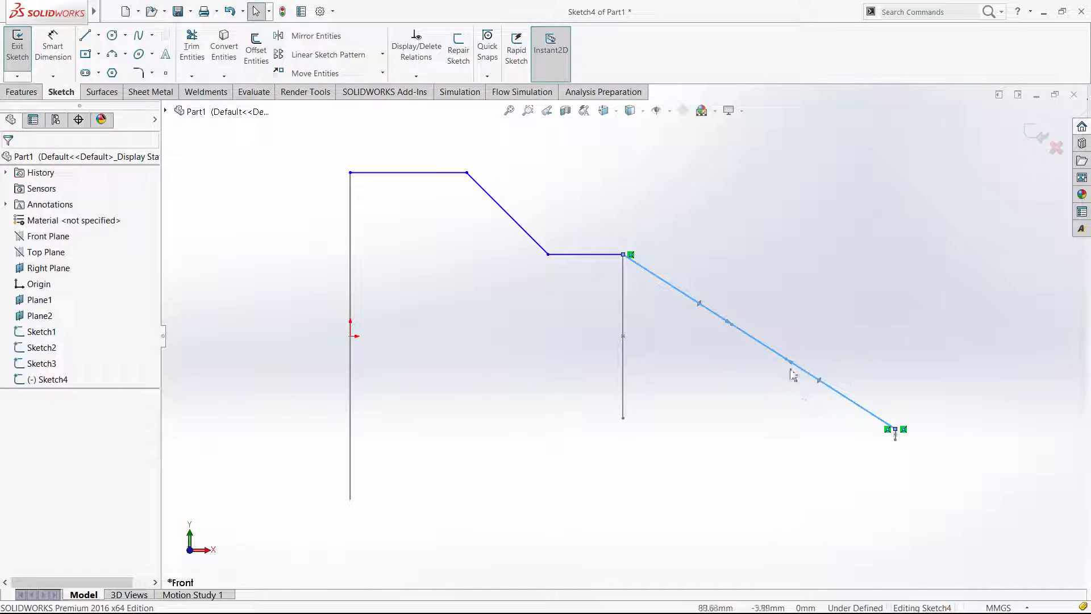
{"action": "left_click", "coordinate": [779, 355]}
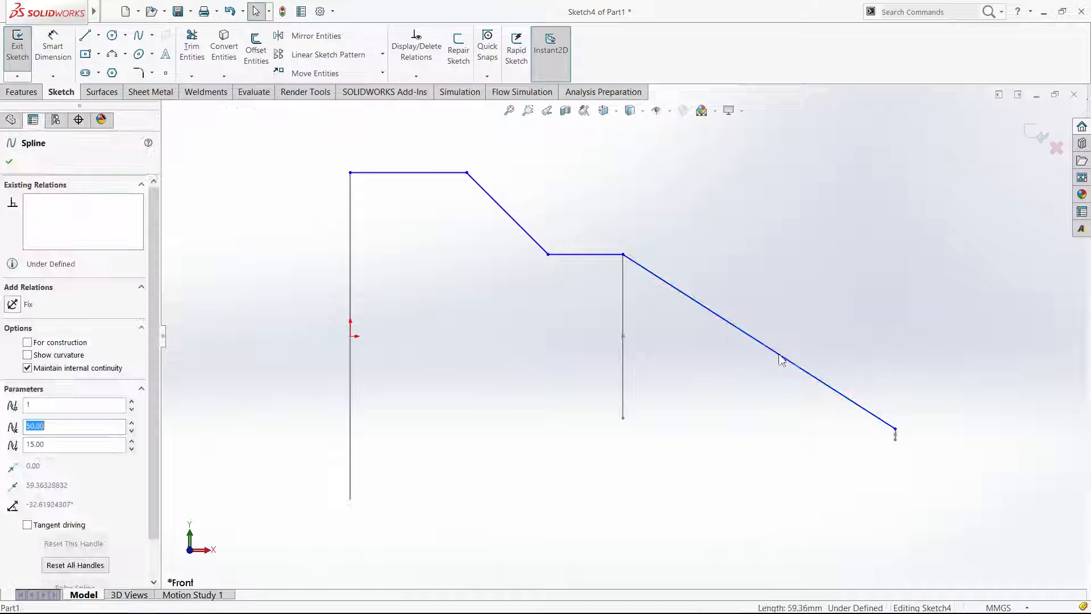
{"action": "left_click", "coordinate": [735, 331]}
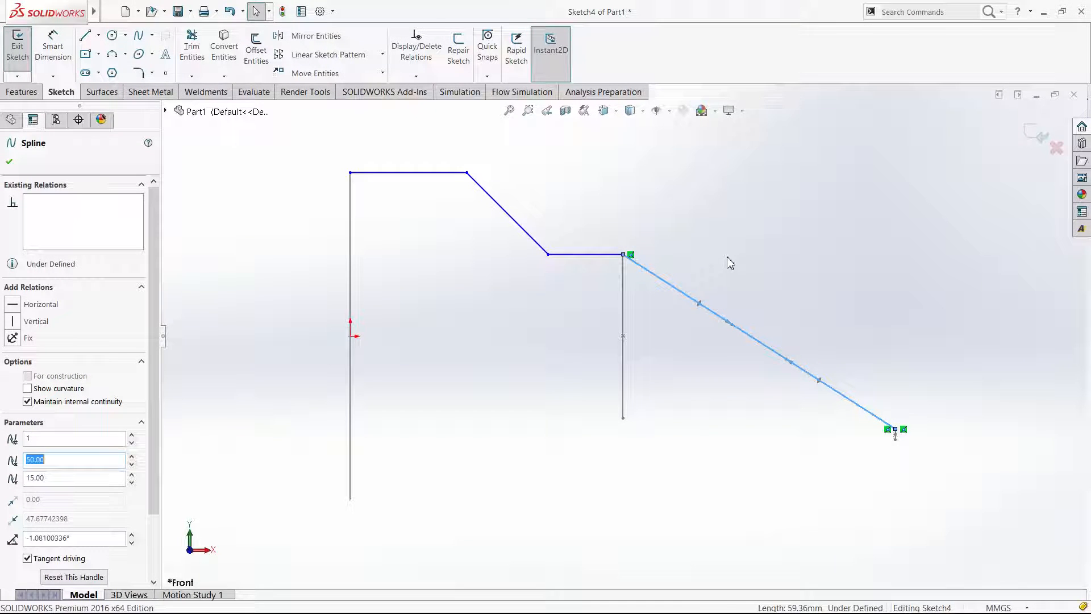
{"action": "left_click_drag", "start_coordinate": [820, 345], "coordinate": [828, 341]}
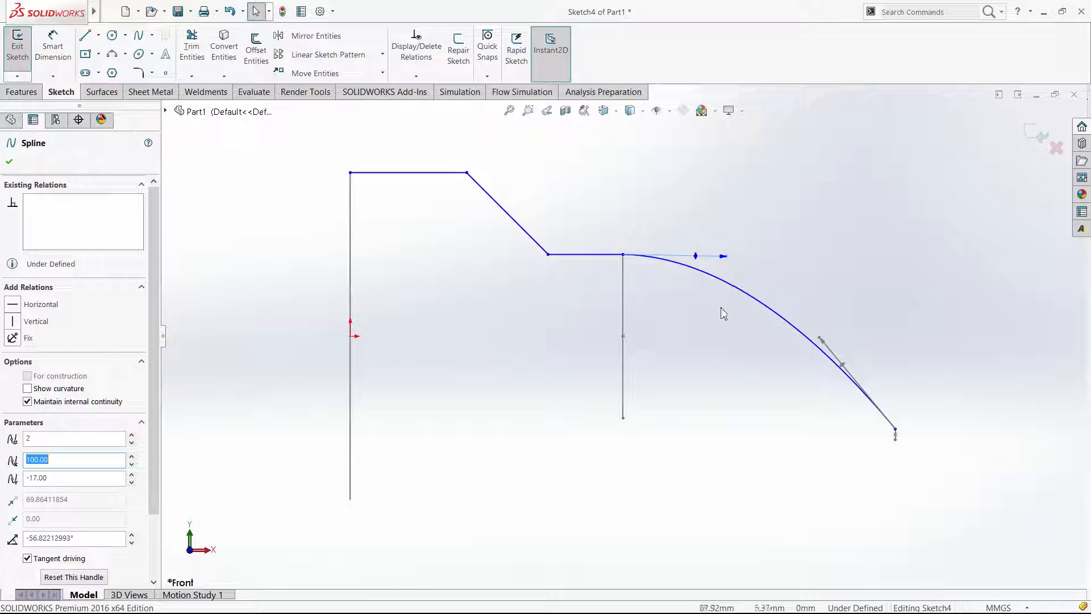
{"action": "left_click", "coordinate": [718, 352]}
Dimension the upper horizontal line to 20 mm and the lower horizontal line to 15 mm.
{"action": "key", "text": "d"}
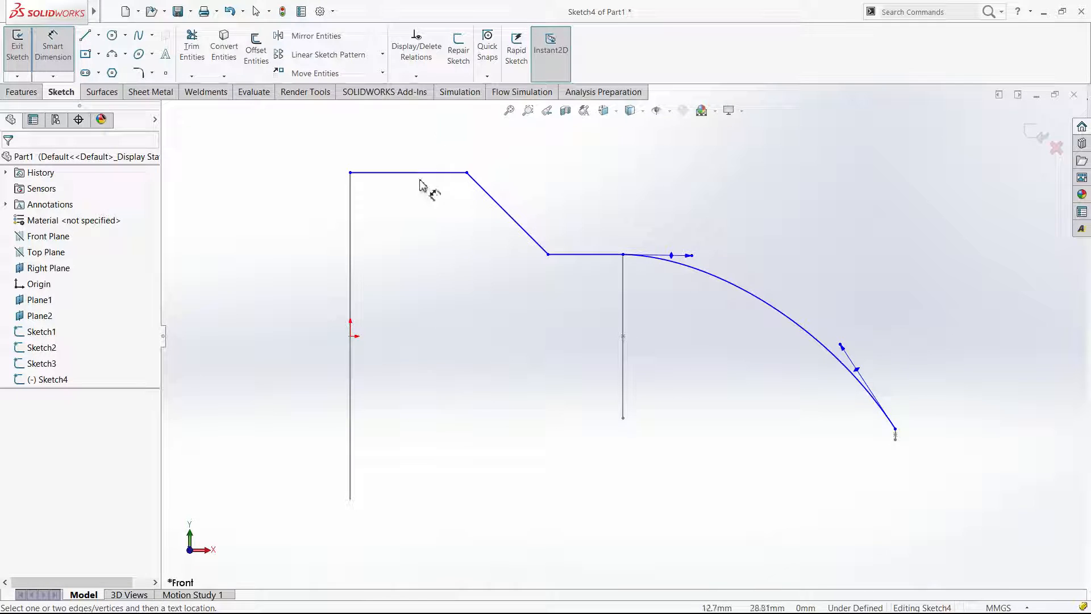
{"action": "left_click", "coordinate": [434, 174]}
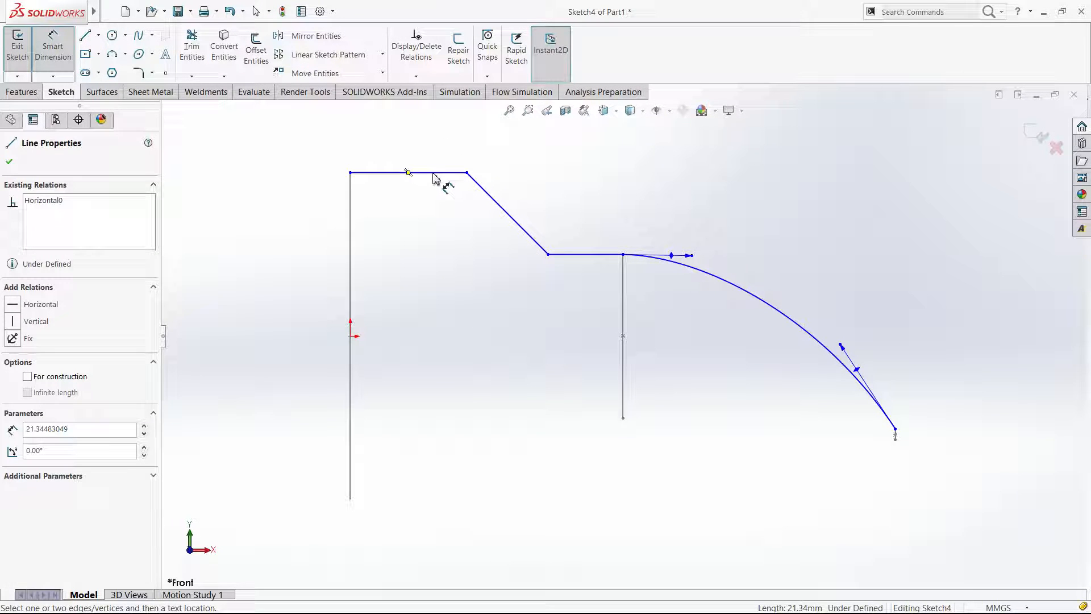
{"action": "left_click", "coordinate": [426, 159]}
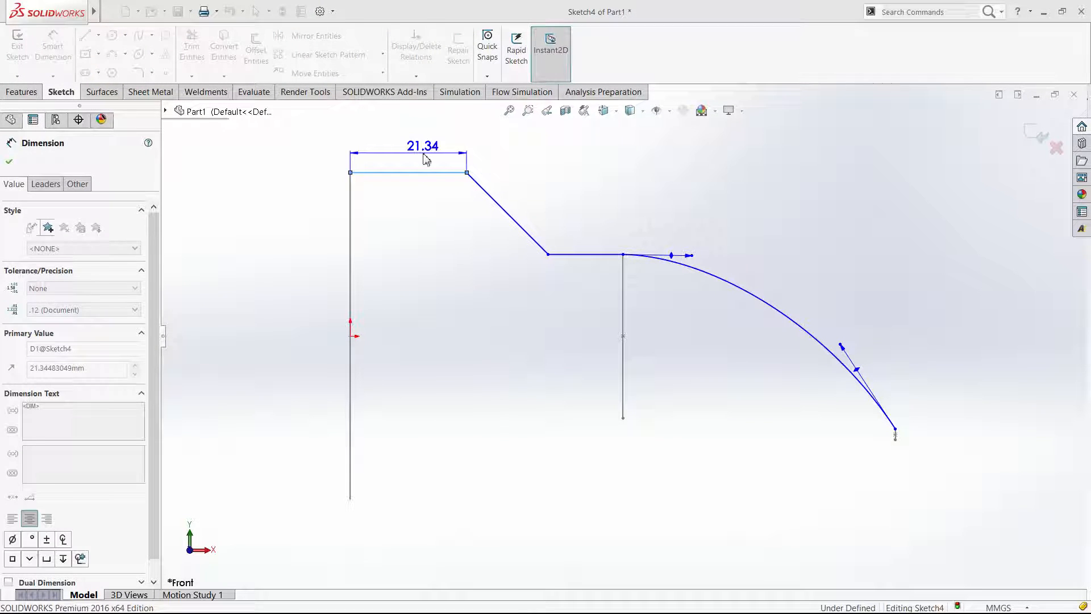
{"action": "type", "text": "20.00mm"}
{"action": "key", "text": "Return"}
{"action": "left_click", "coordinate": [604, 254]}
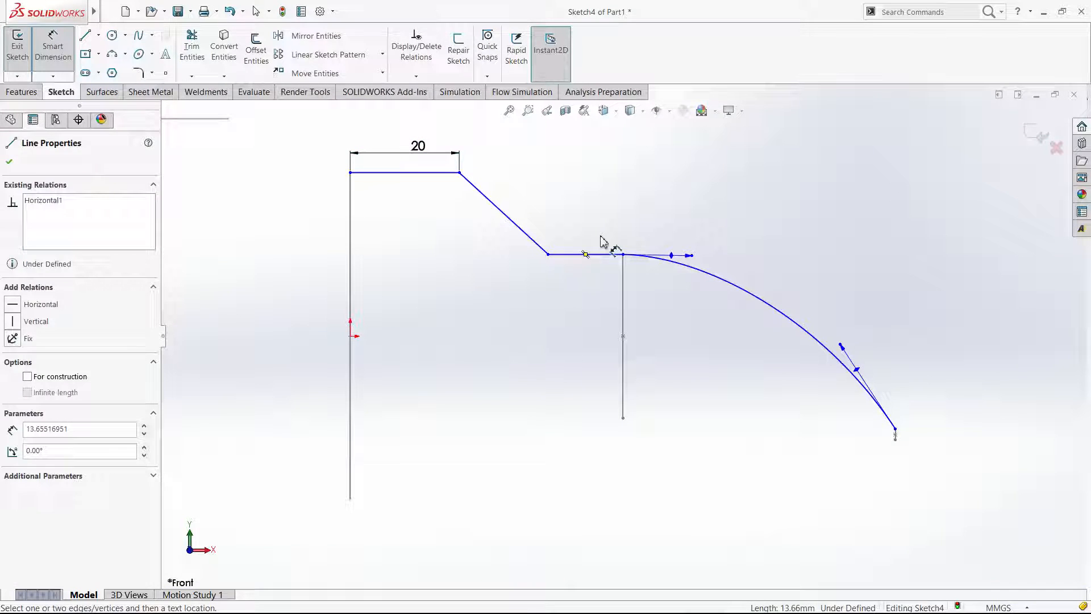
{"action": "left_click", "coordinate": [604, 242]}
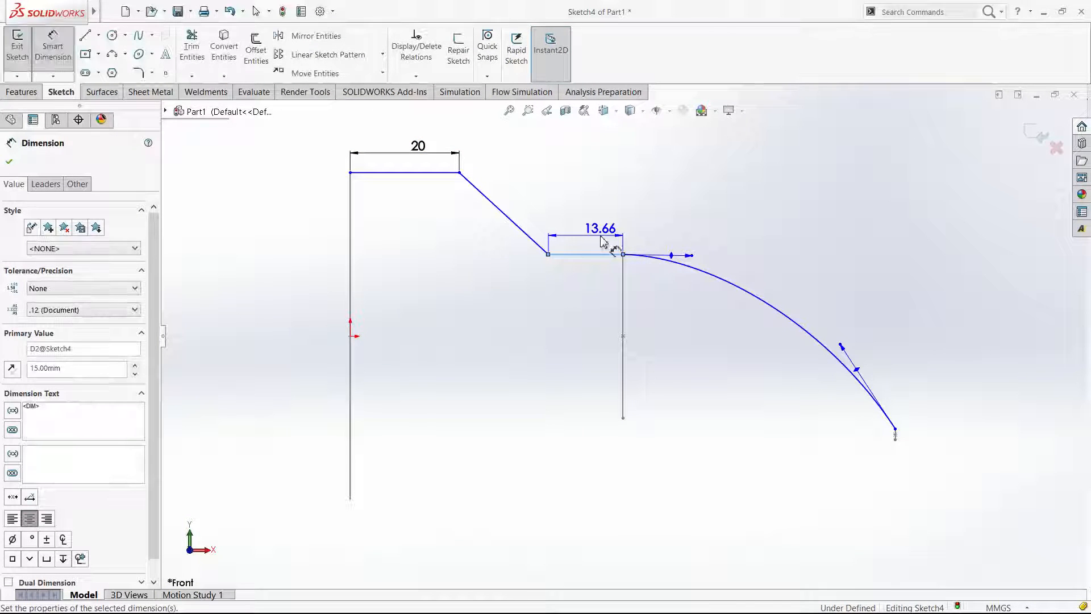
Dimension the vertical height of the diagonal line to 15 mm and select the point where the lower line meets the spline.
{"action": "left_click", "coordinate": [520, 233]}
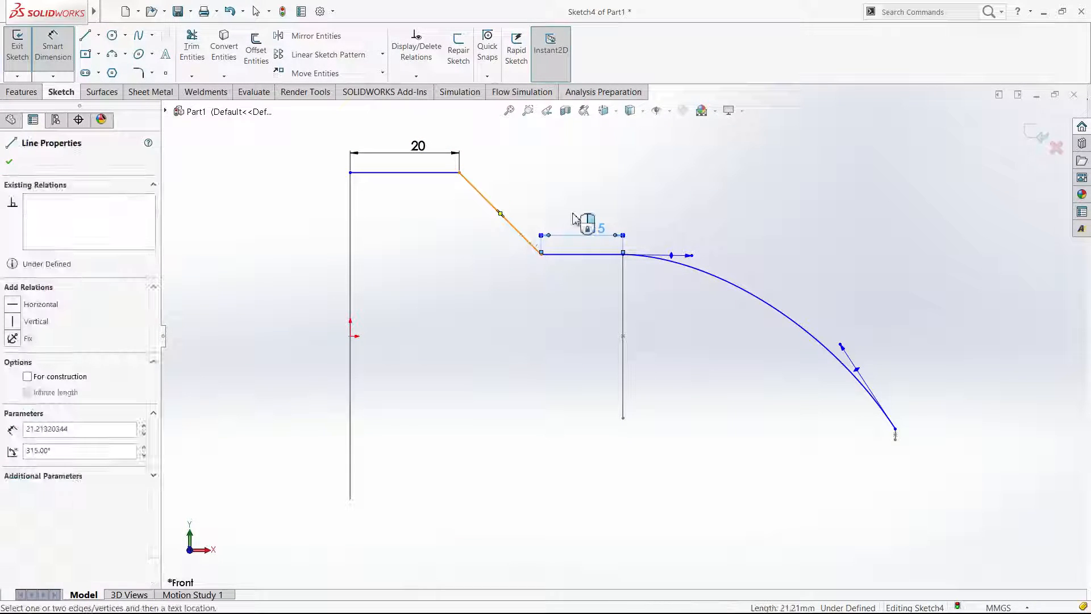
{"action": "left_click", "coordinate": [652, 210]}
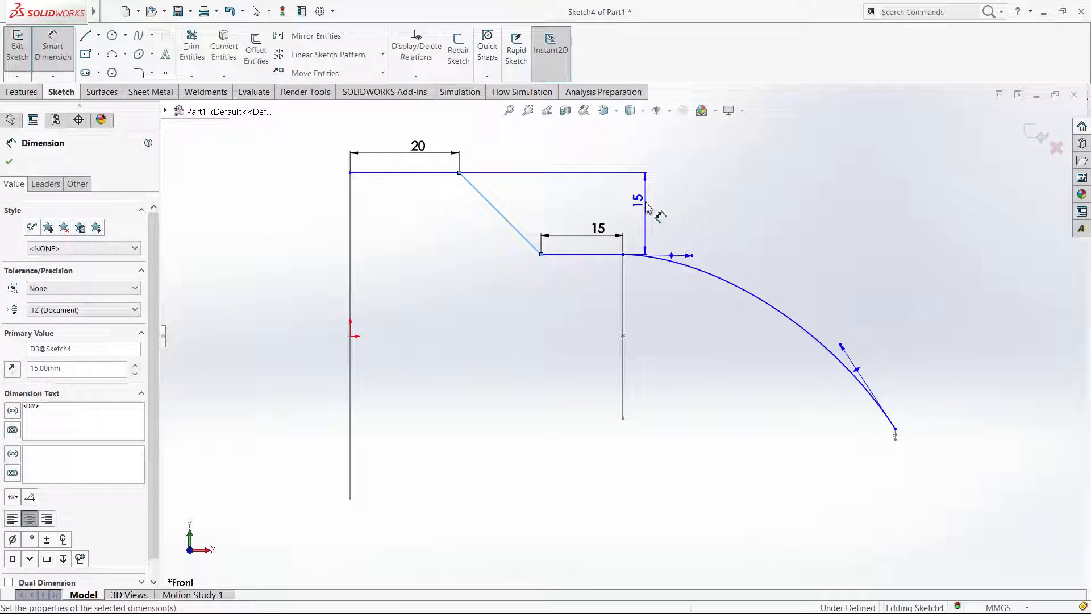
{"action": "key", "text": "Escape"}
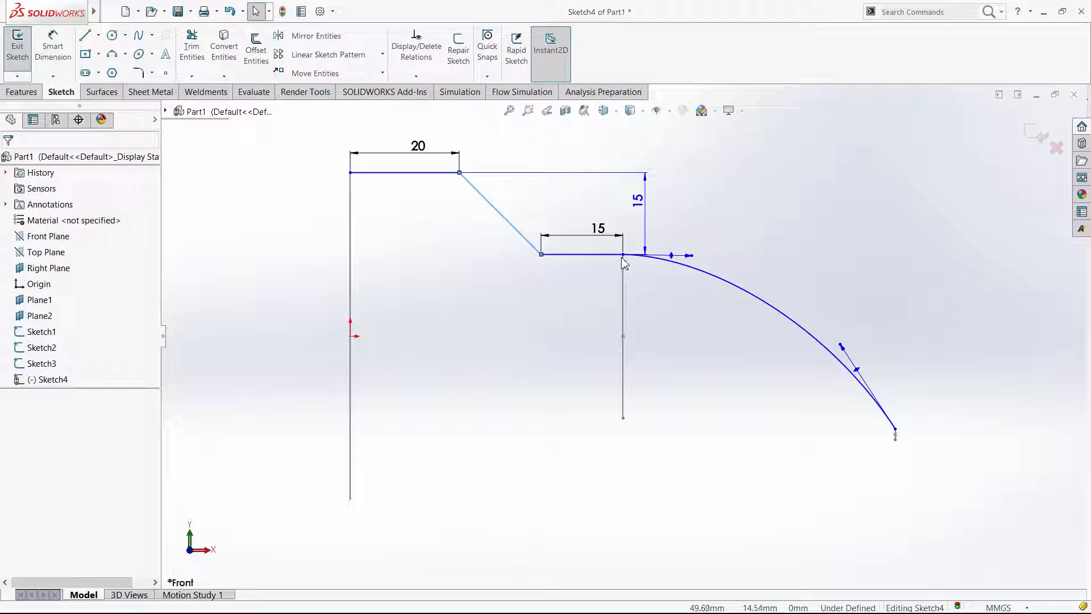
{"action": "left_click", "coordinate": [623, 255]}
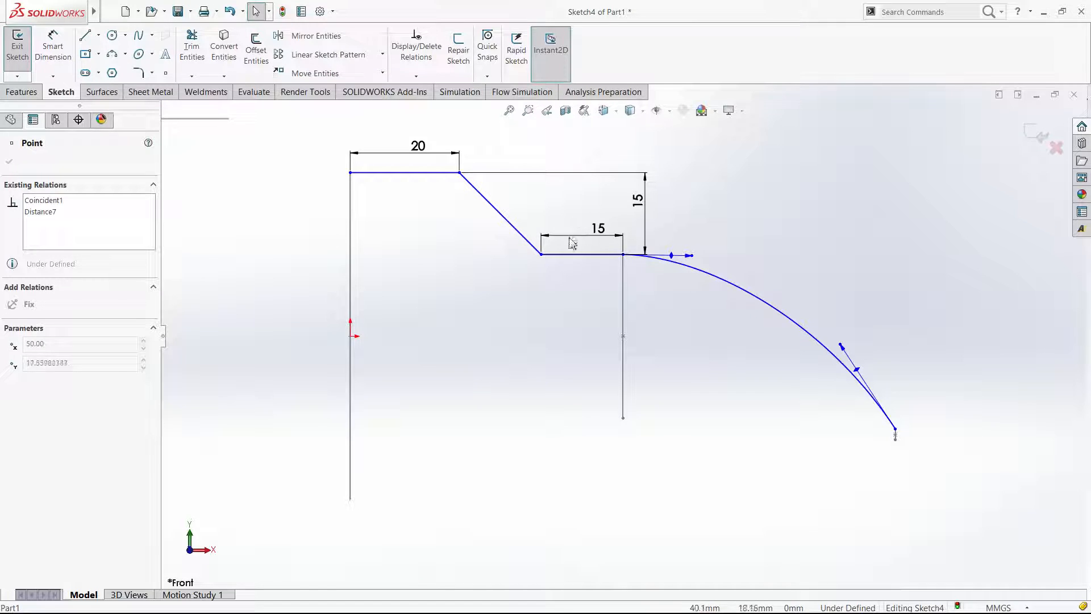
Constrain the start point of the upper horizontal line to the circle with a Pierce relation.
{"action": "left_click", "coordinate": [461, 209]}
{"action": "left_click", "coordinate": [350, 159]}
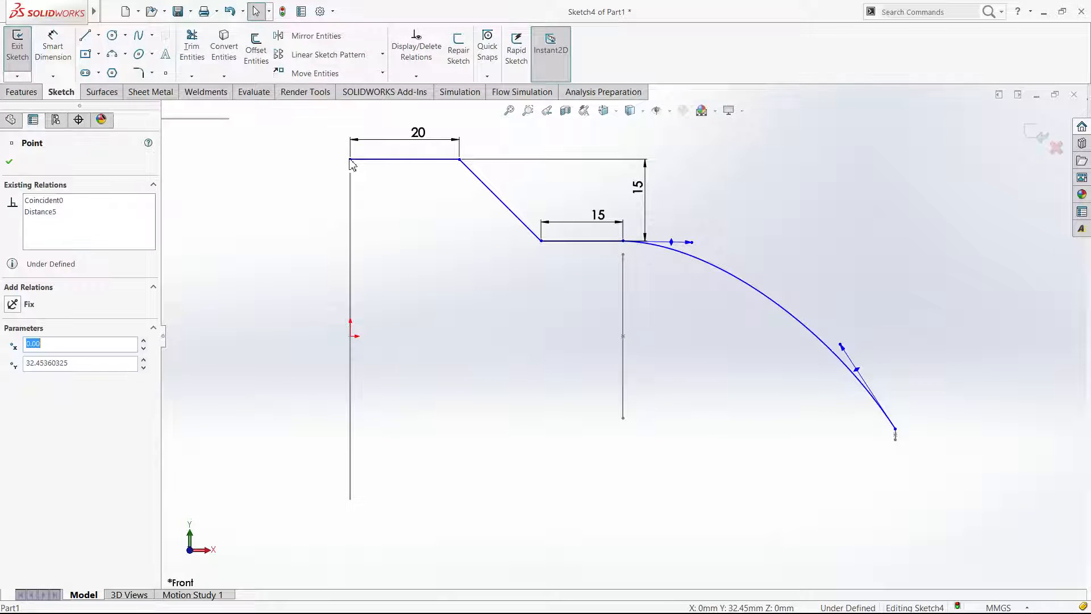
{"action": "left_click", "coordinate": [351, 187], "text": "ctrl"}
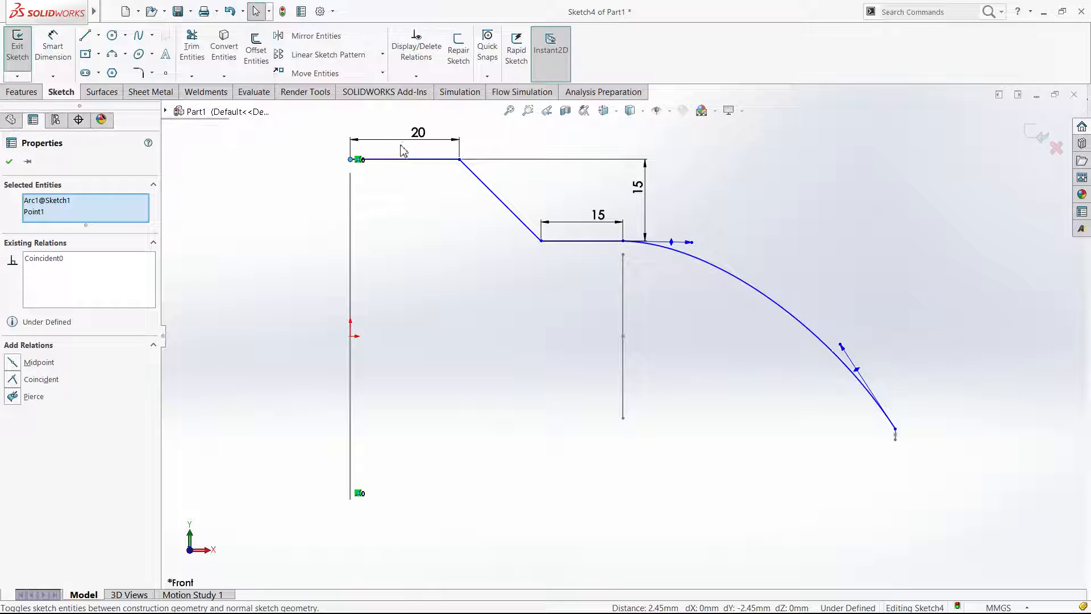
{"action": "left_click", "coordinate": [414, 139]}
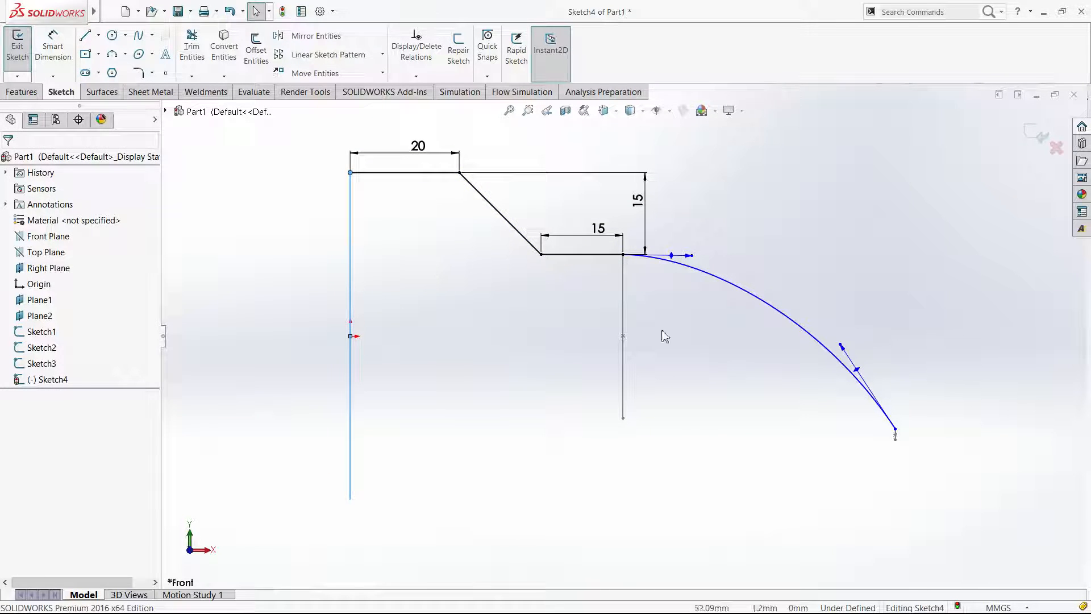
Dimension the tangent handles at both ends of the spline to 50 each.
{"action": "right_click_drag", "start_coordinate": [823, 451], "coordinate": [823, 334]}
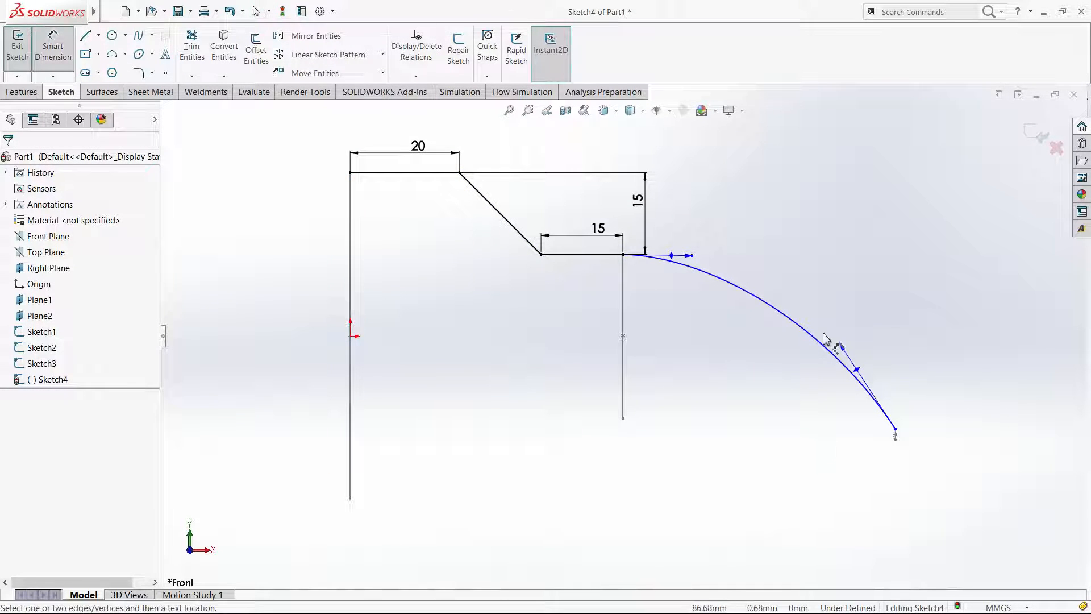
{"action": "left_click", "coordinate": [685, 258]}
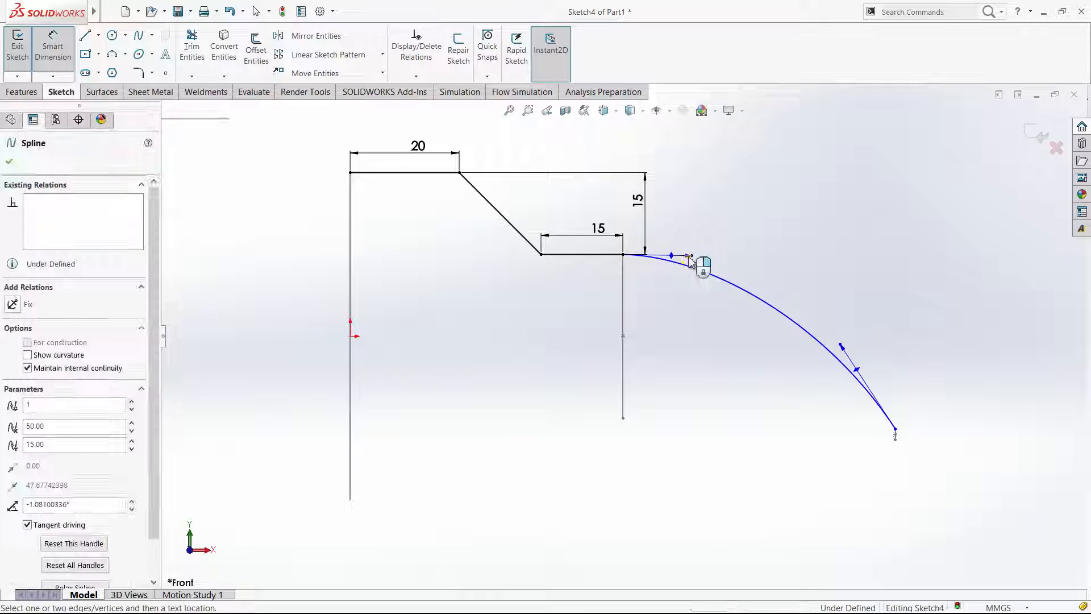
{"action": "left_click", "coordinate": [696, 243]}
{"action": "type", "text": "50"}
{"action": "key", "text": "Return"}
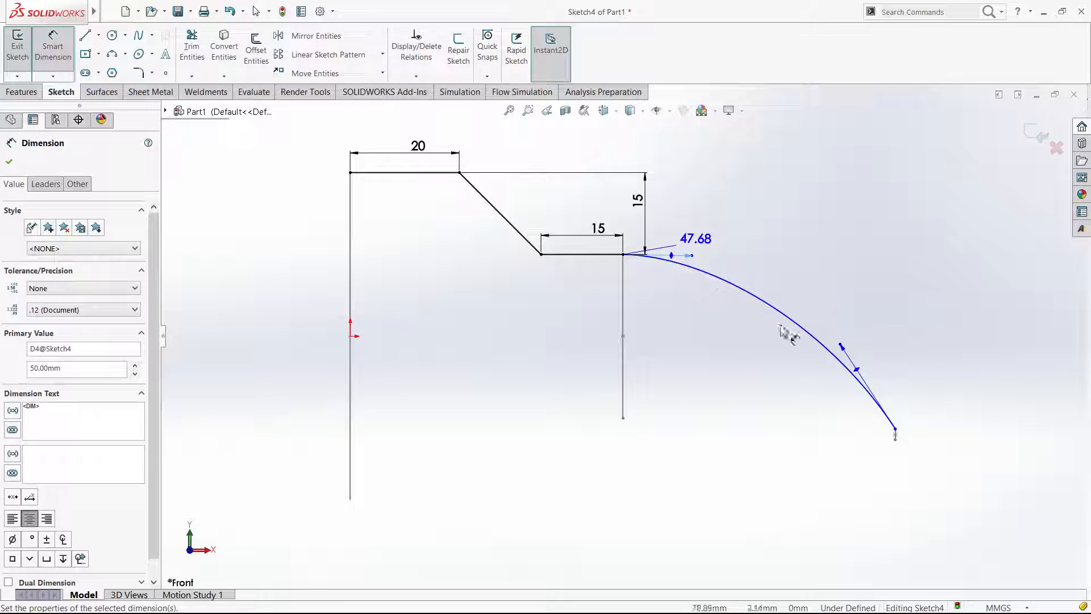
{"action": "left_click", "coordinate": [857, 370]}
{"action": "left_click", "coordinate": [874, 364]}
{"action": "type", "text": "50"}
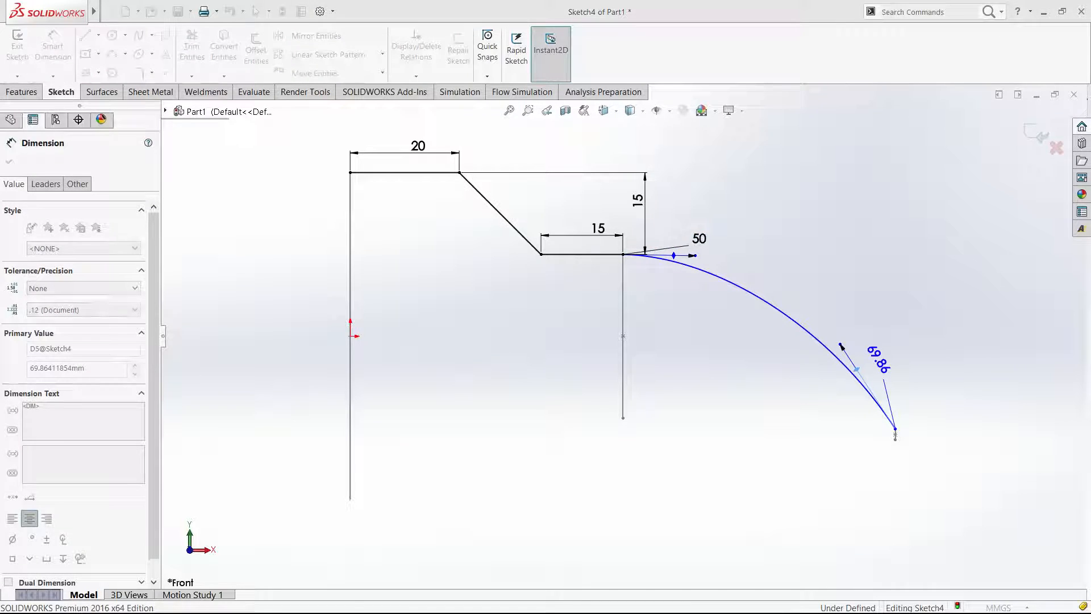
{"action": "key", "text": "Return"}
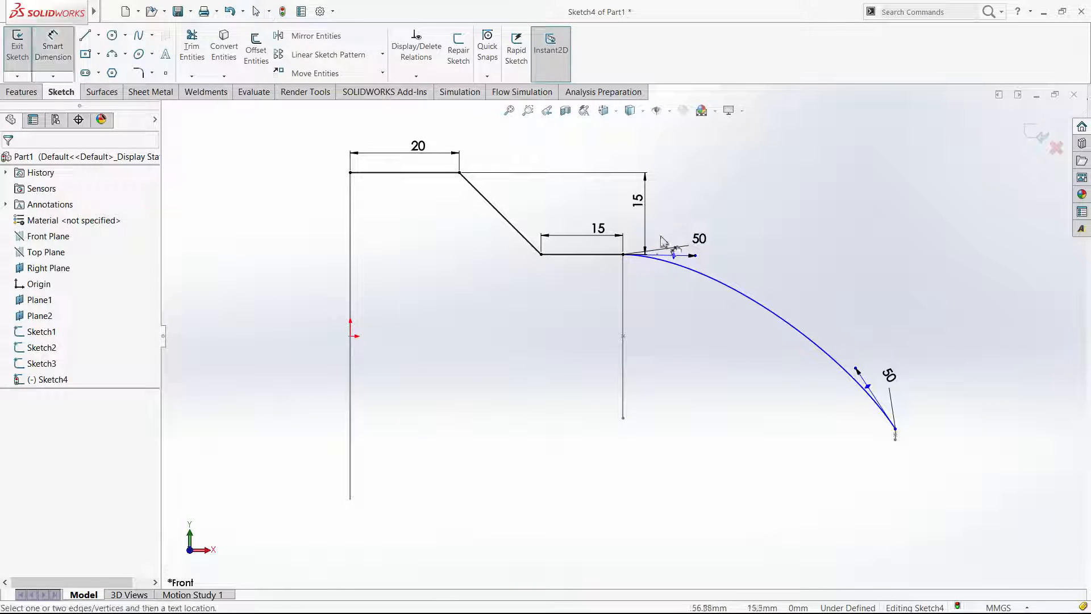
Add a Horizontal relation to the spline handle at the end of the lower horizontal line.
{"action": "key", "text": "Escape"}
{"action": "left_click", "coordinate": [670, 260]}
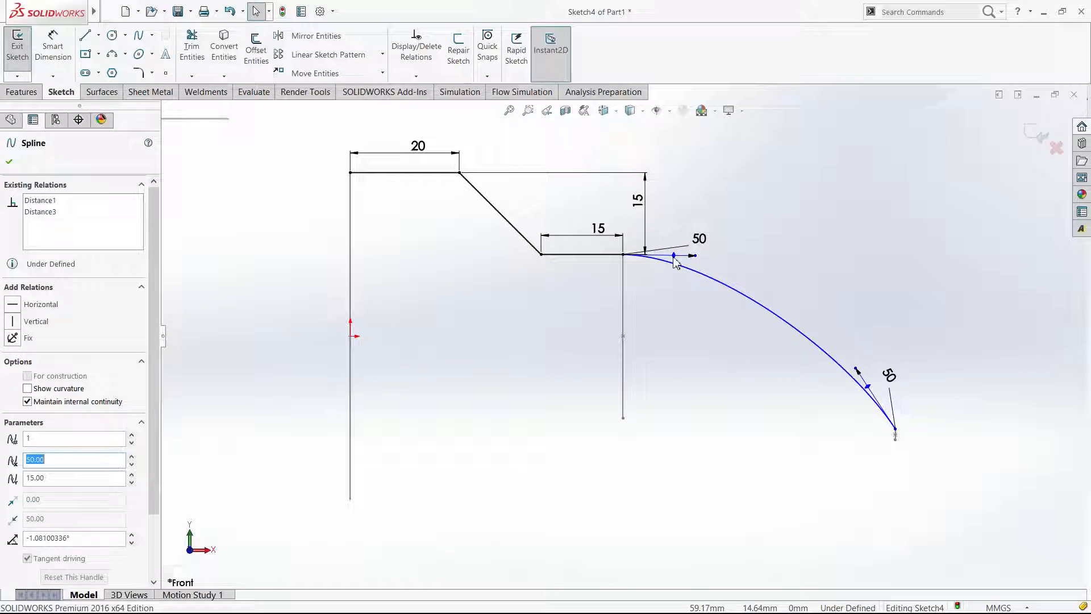
{"action": "left_click", "coordinate": [16, 306]}
{"action": "left_click", "coordinate": [898, 411]}
{"action": "right_click_drag", "start_coordinate": [898, 412], "coordinate": [865, 324]}
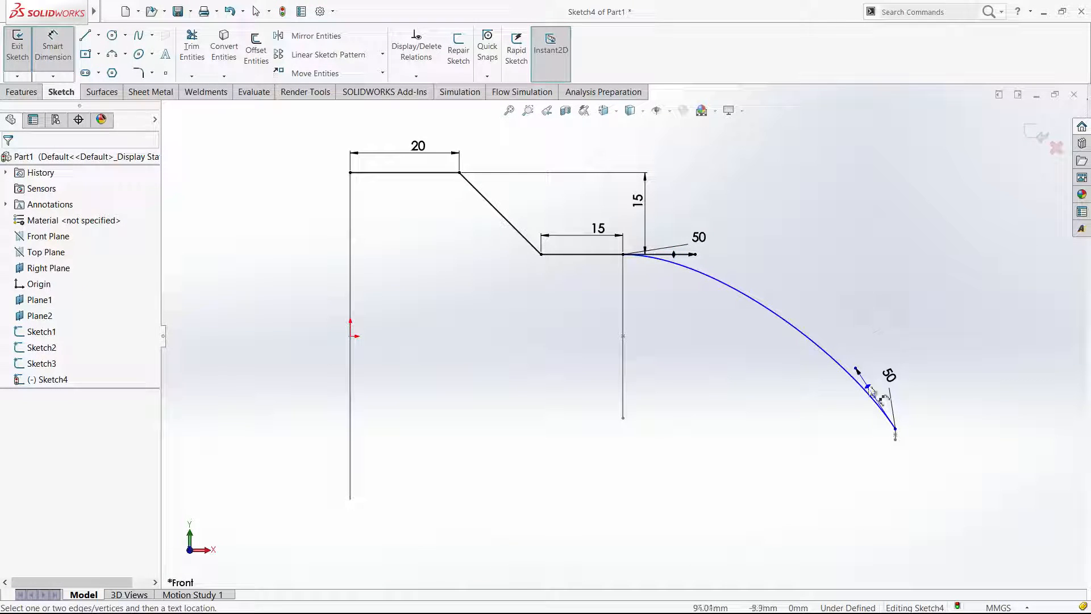
{"action": "left_click", "coordinate": [884, 405]}
{"action": "left_click", "coordinate": [896, 432]}
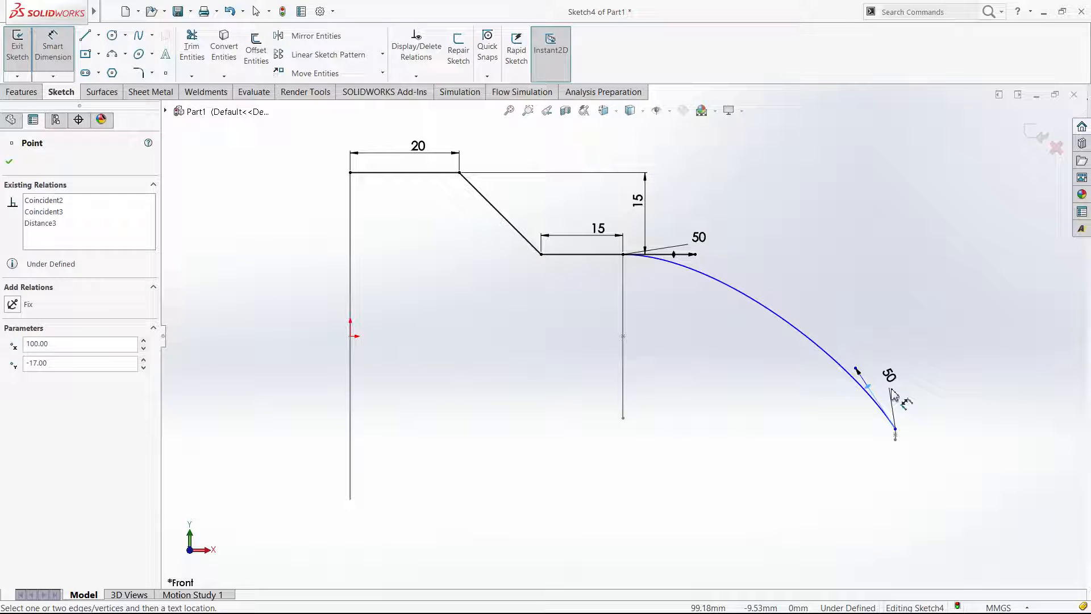
{"action": "left_click", "coordinate": [873, 411], "text": "ctrl"}
{"action": "left_click", "coordinate": [876, 402]}
{"action": "key", "text": "Escape"}
{"action": "key", "text": "Escape"}
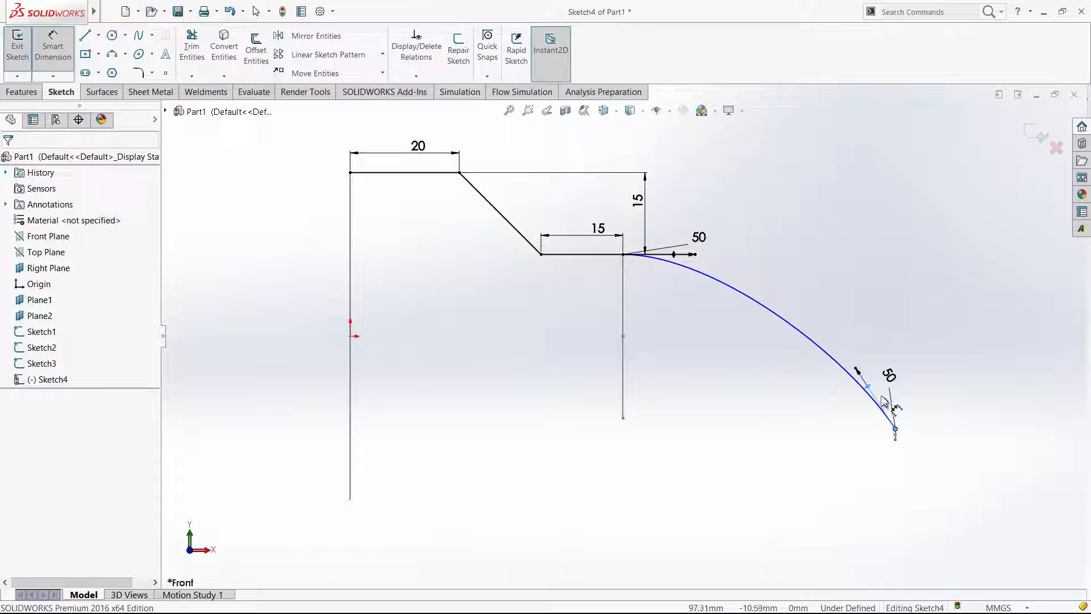
{"action": "left_click", "coordinate": [858, 374]}
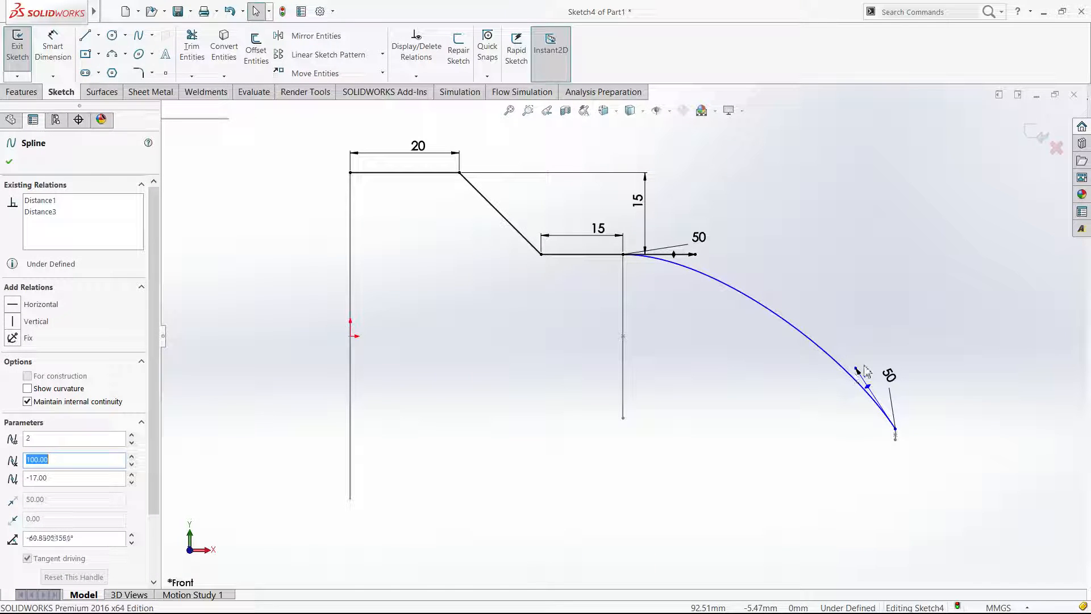
{"action": "key", "text": "Escape"}
{"action": "scroll", "coordinate": [873, 405], "scroll_direction": "down", "scroll_amount": 5}
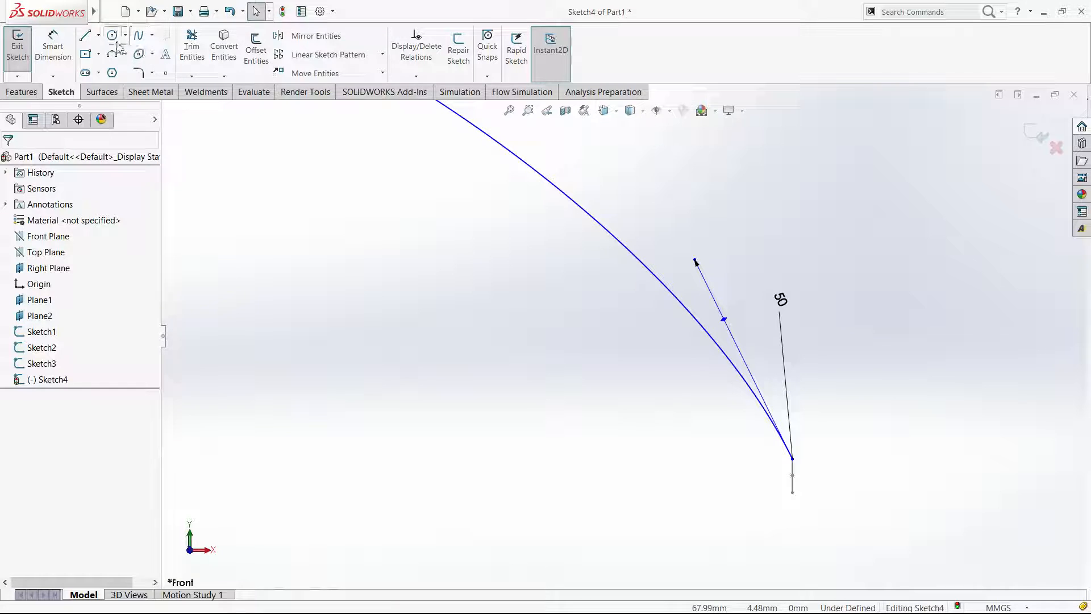
{"action": "left_click", "coordinate": [53, 47]}
{"action": "left_click", "coordinate": [726, 324]}
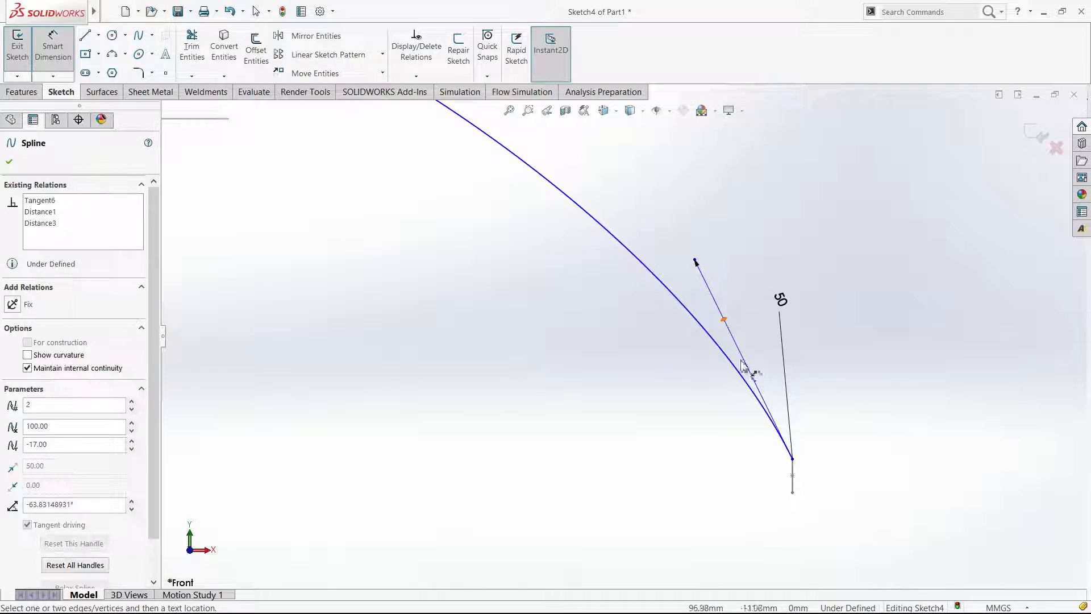
{"action": "left_click", "coordinate": [793, 459]}
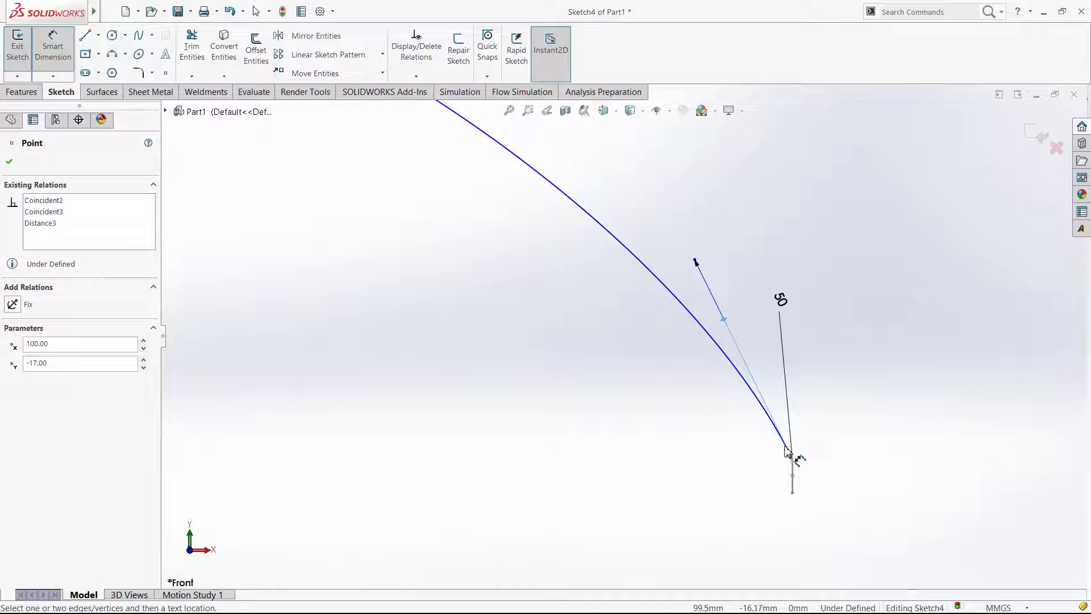
{"action": "key", "text": "Escape"}
{"action": "key", "text": "Escape"}
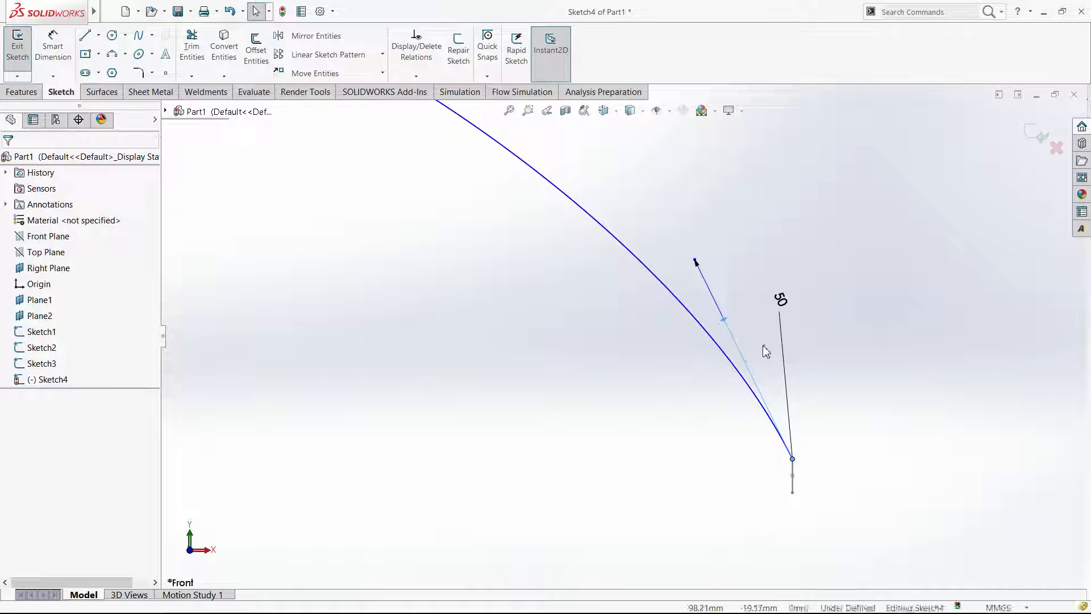
{"action": "key", "text": "l"}
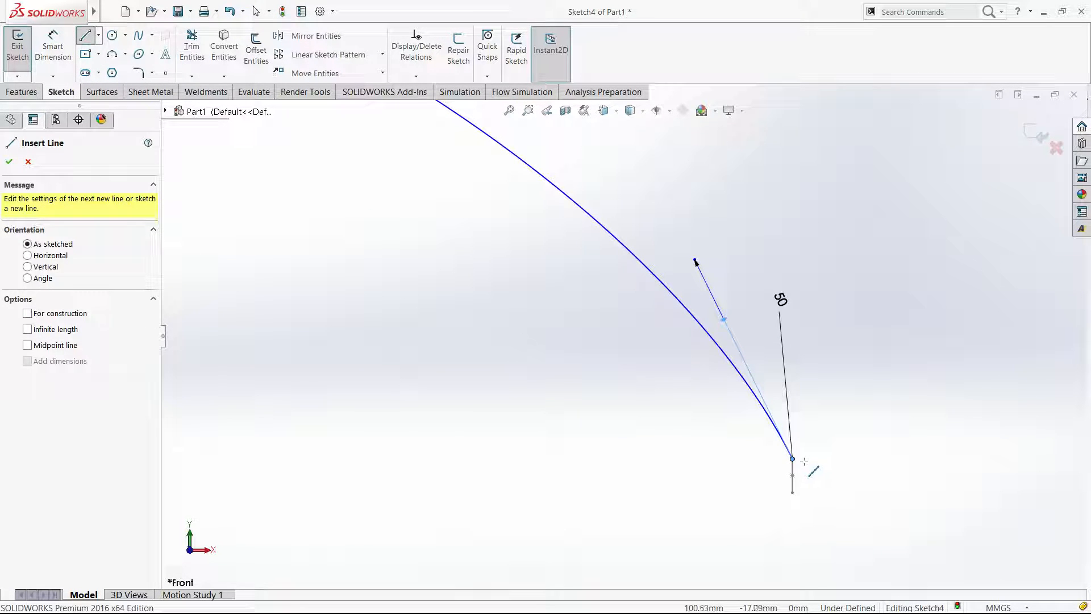
{"action": "left_click", "coordinate": [793, 459]}
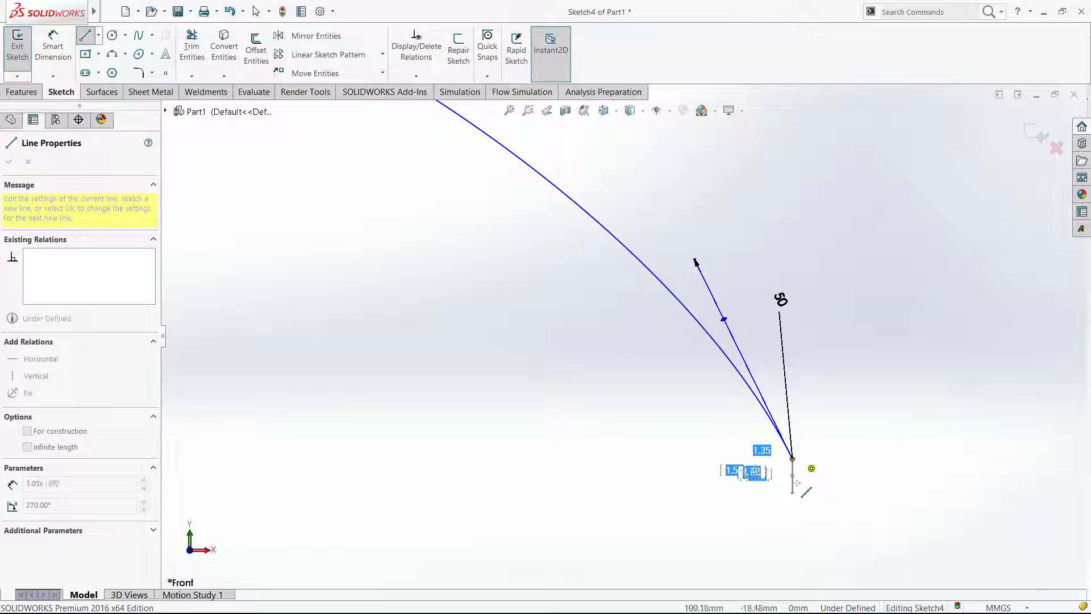
{"action": "key", "text": "Escape"}
Dimension the angle between the spline's lower end handle and the thin rectangle's vertical edge to 145°.
{"action": "left_click", "coordinate": [53, 45]}
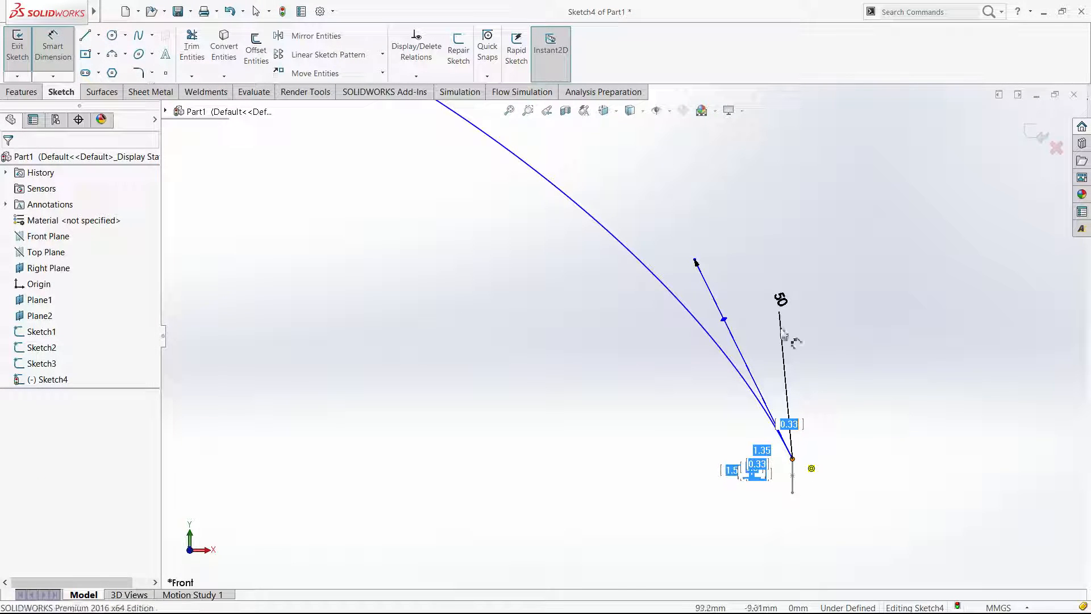
{"action": "left_click", "coordinate": [726, 320]}
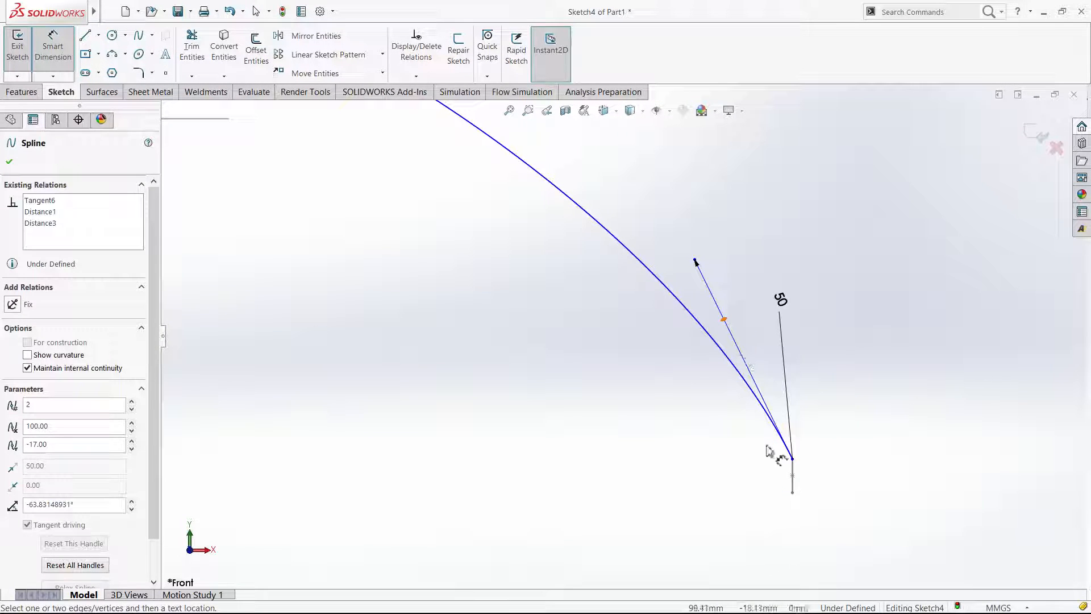
{"action": "left_click", "coordinate": [792, 494]}
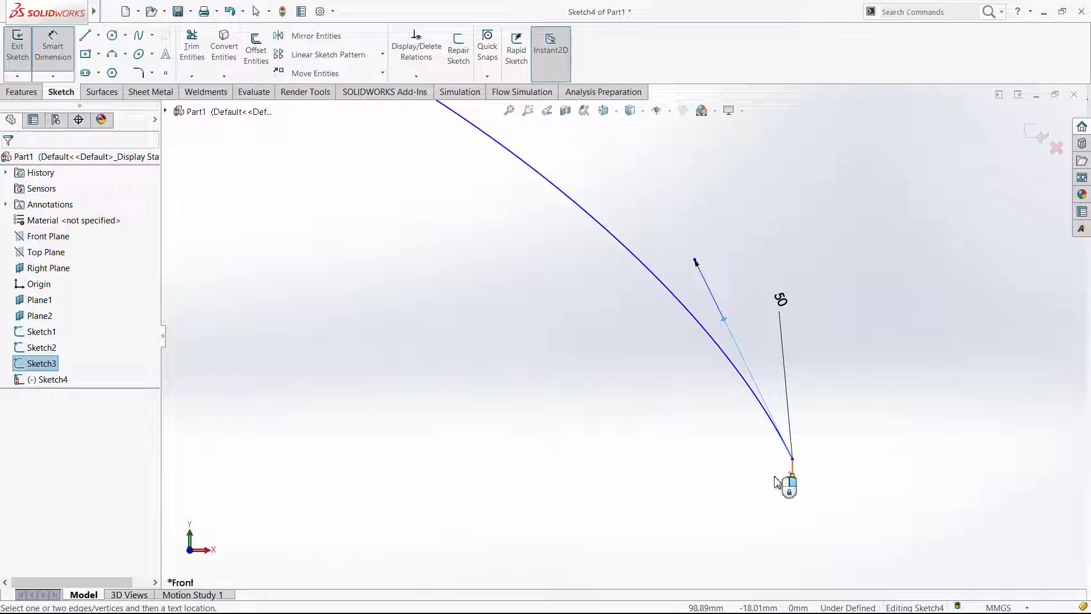
{"action": "left_click", "coordinate": [776, 481]}
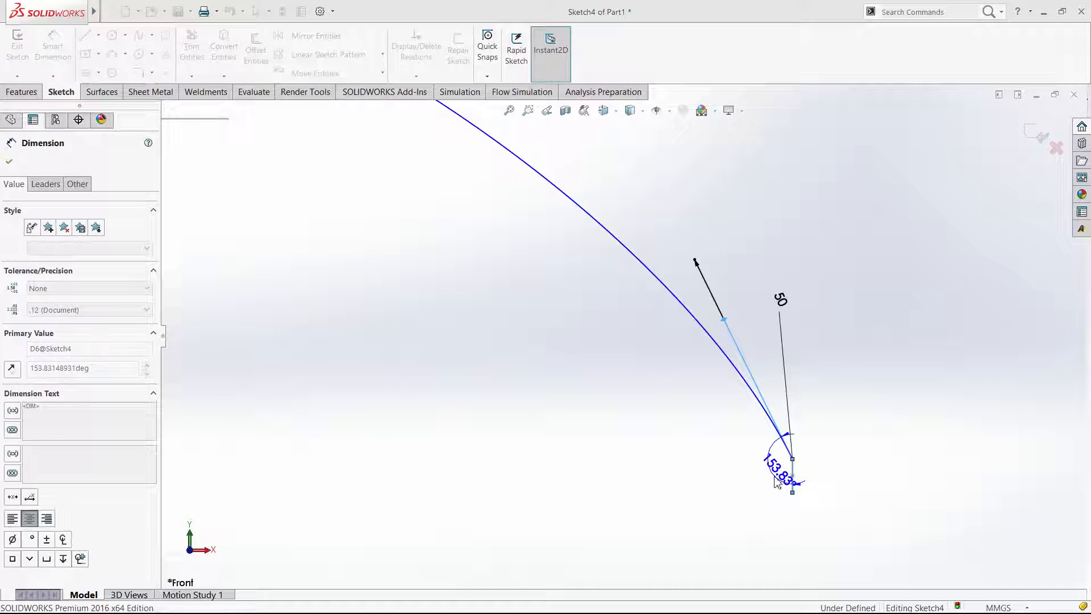
{"action": "key", "text": "Escape"}
Move the spline's lower endpoint vertically and inspect it against the thin rectangle to test its remaining freedom.
{"action": "scroll", "coordinate": [591, 372], "scroll_direction": "up", "scroll_amount": 3}
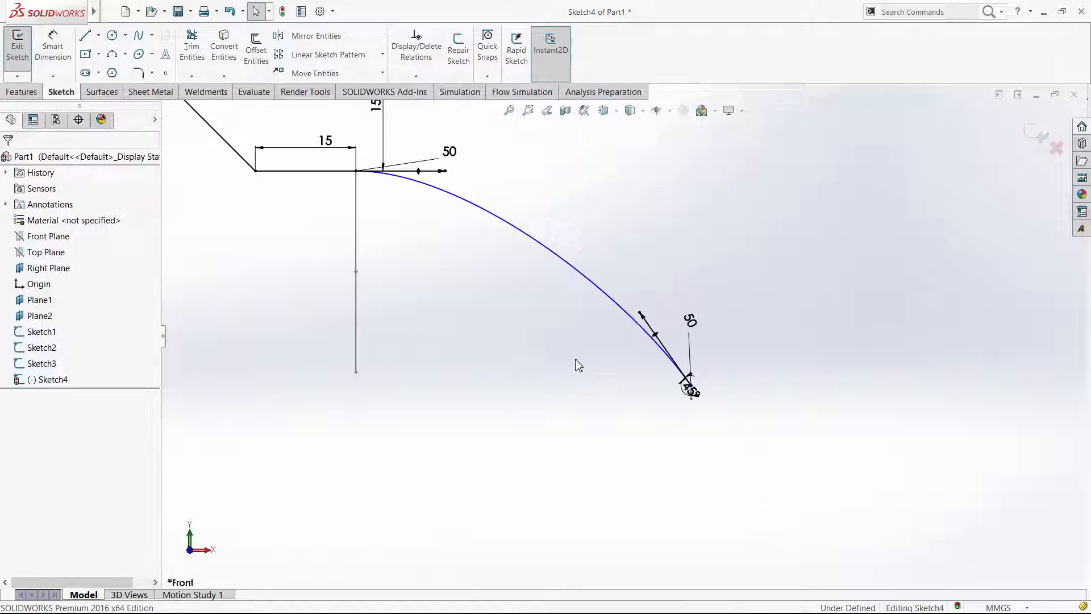
{"action": "left_click", "coordinate": [580, 278]}
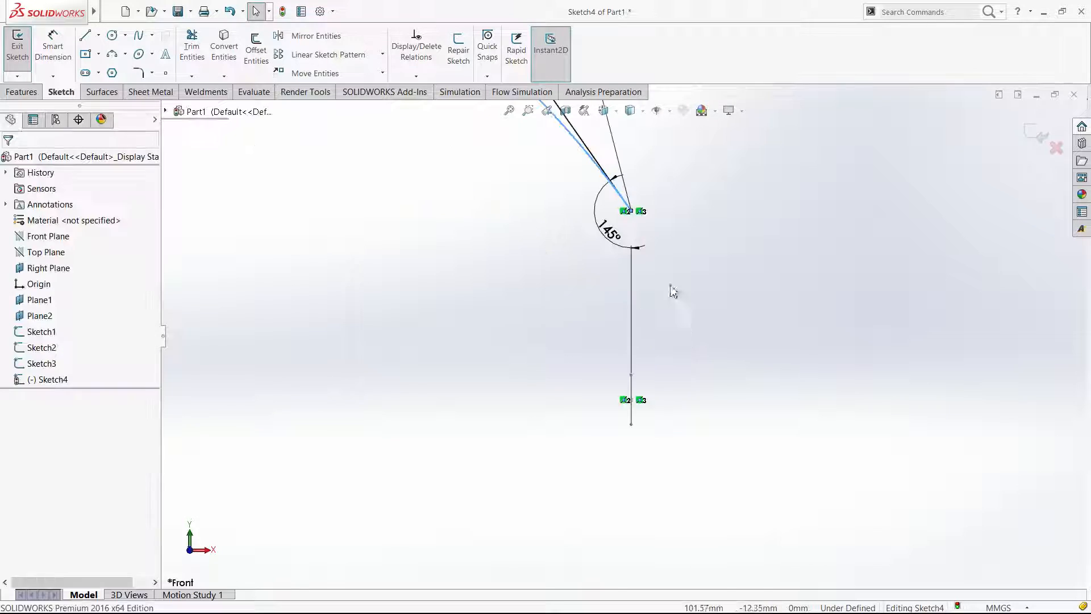
{"action": "left_click_drag", "start_coordinate": [630, 211], "coordinate": [626, 263]}
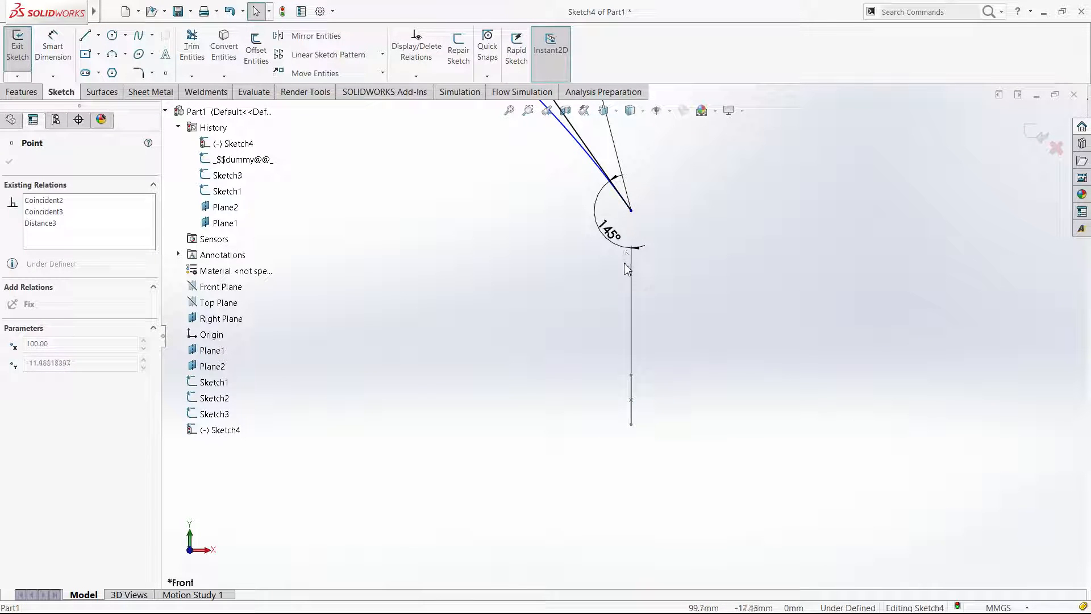
{"action": "middle_click_drag", "start_coordinate": [598, 353], "coordinate": [583, 361]}
{"action": "left_click", "coordinate": [578, 351]}
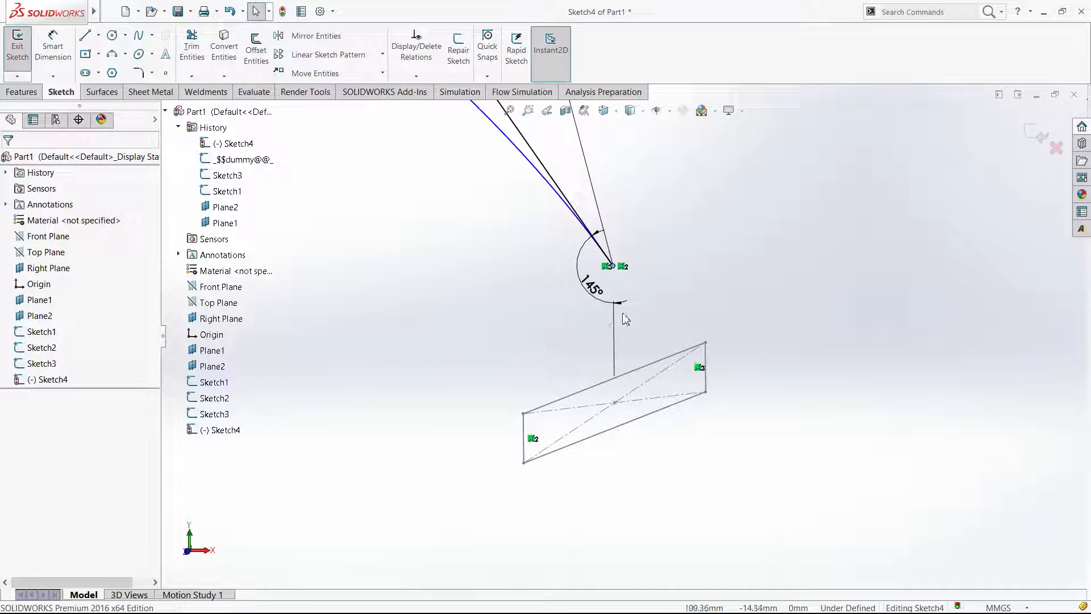
{"action": "key", "text": "ctrl+1"}
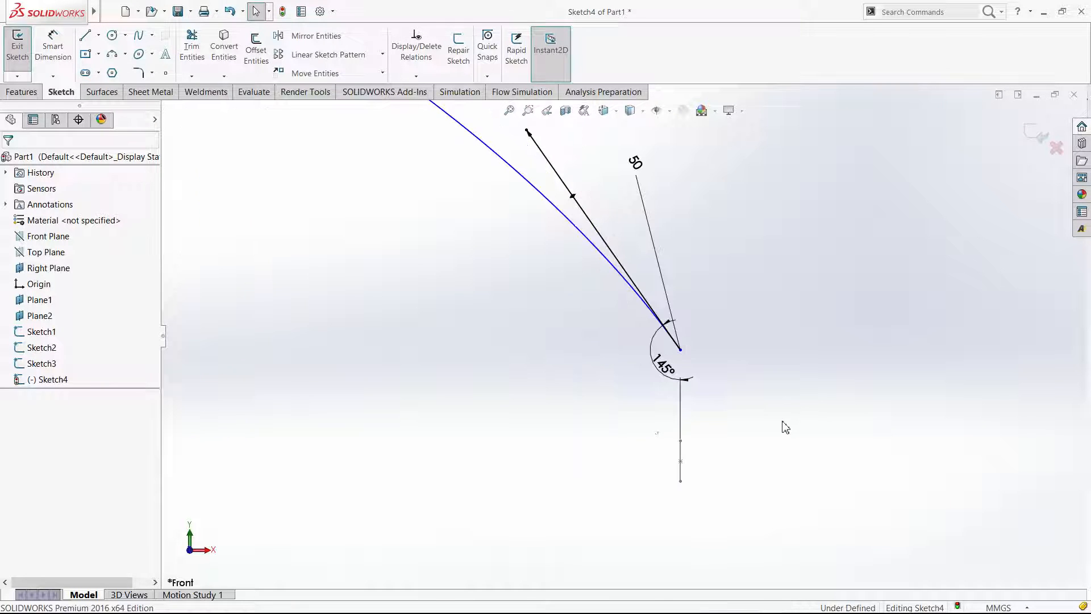
Add a Coincident relation between the spline's lower endpoint and the thin rectangle's upper corner point.
{"action": "left_click", "coordinate": [682, 351]}
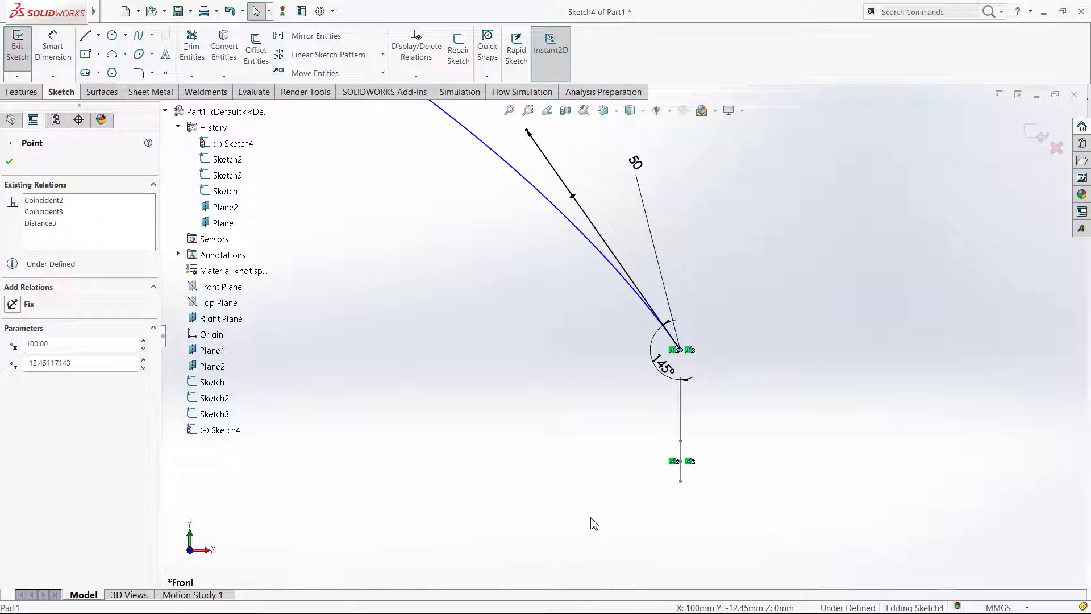
{"action": "middle_click_drag", "start_coordinate": [593, 522], "coordinate": [591, 522]}
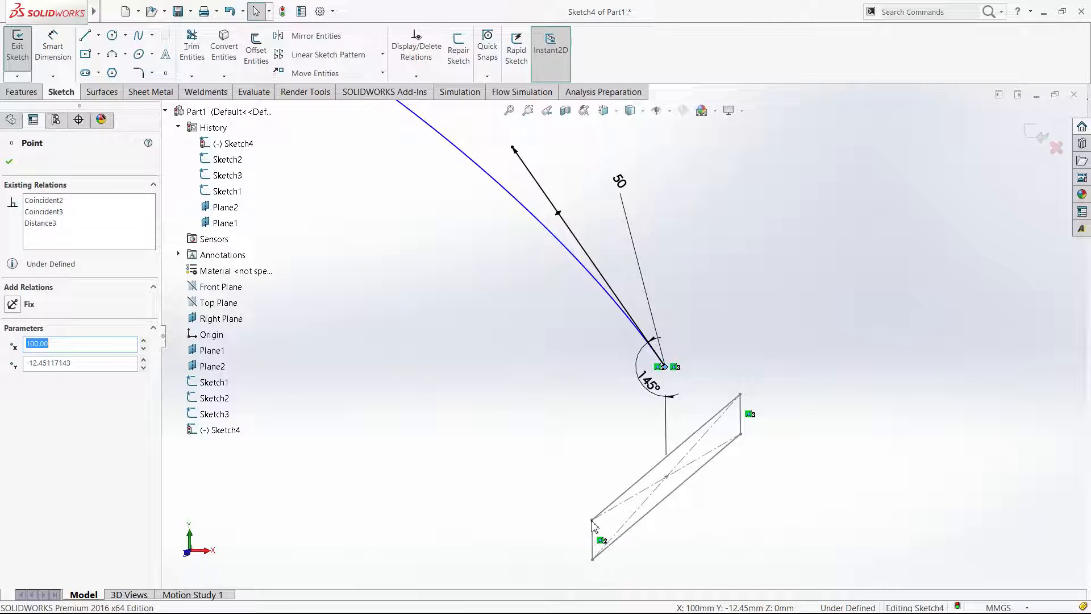
{"action": "left_click", "coordinate": [592, 521]}
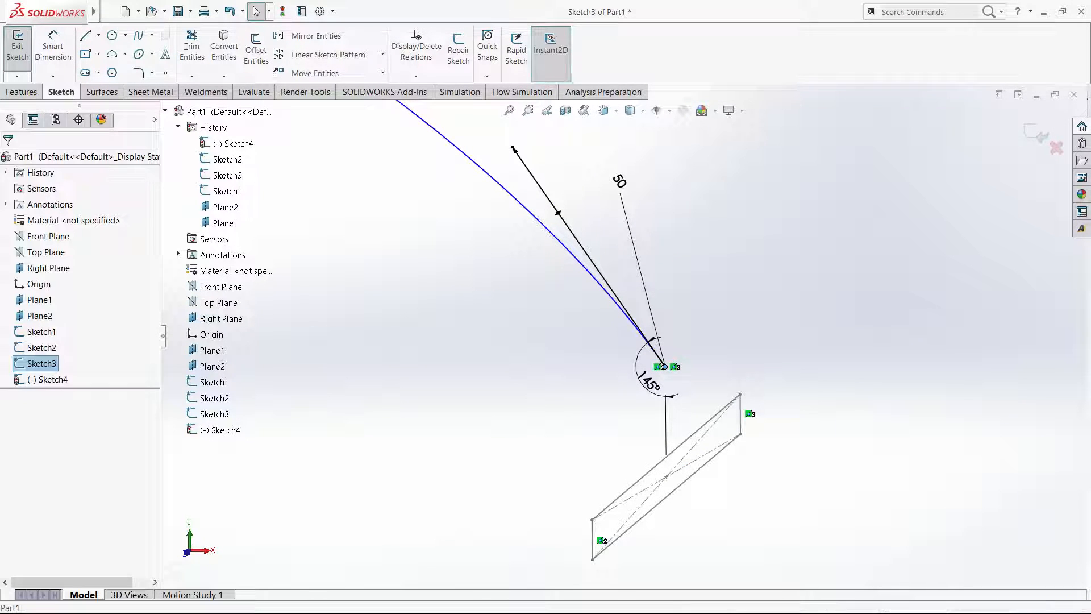
{"action": "left_click", "coordinate": [667, 368], "text": "ctrl"}
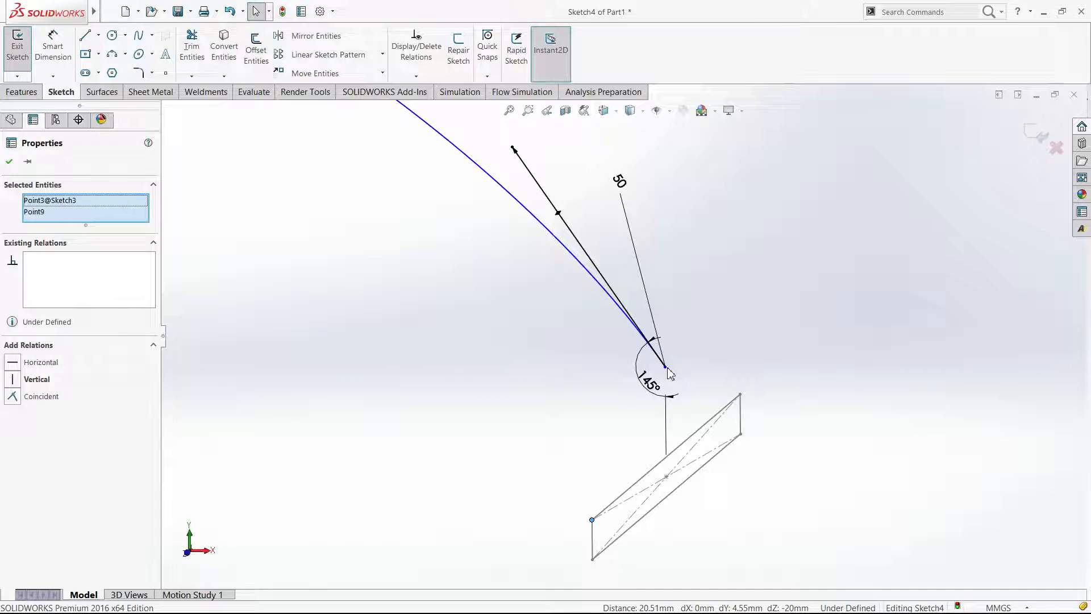
{"action": "left_click", "coordinate": [12, 396]}
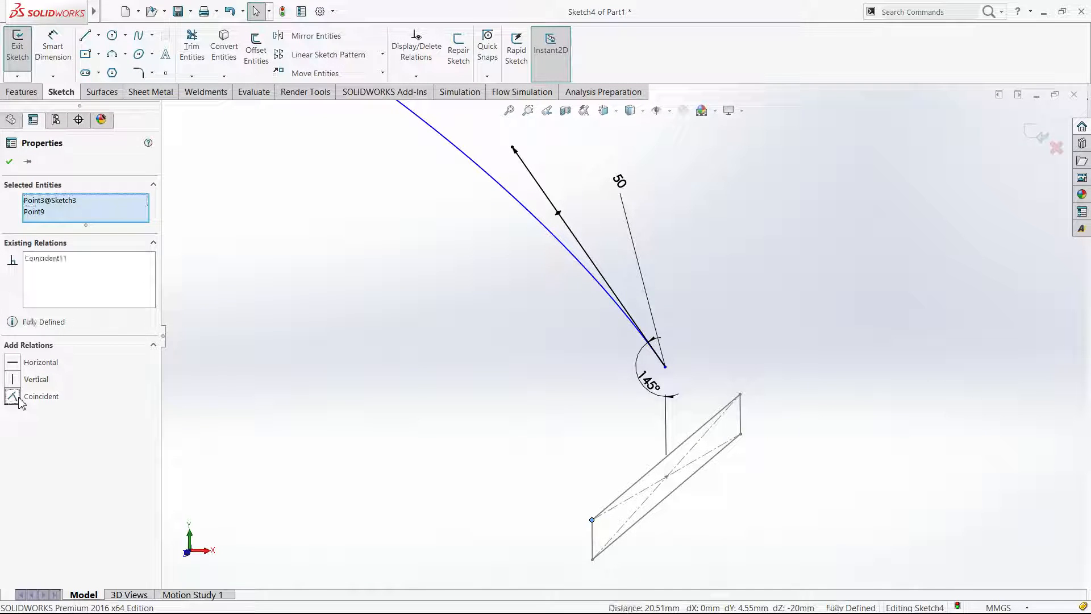
{"action": "left_click", "coordinate": [606, 519]}
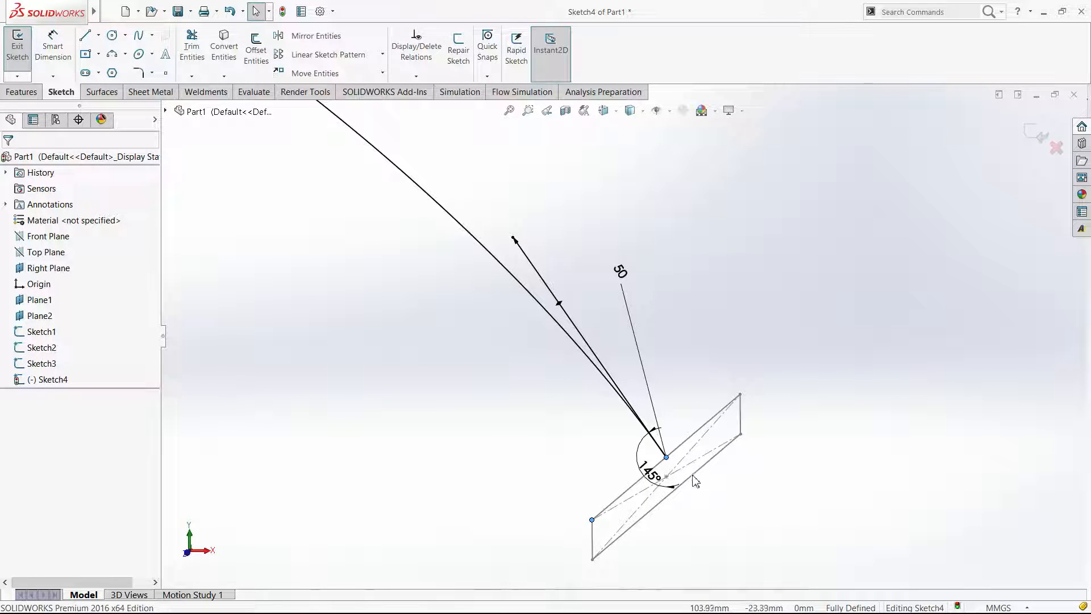
{"action": "scroll", "coordinate": [690, 472], "scroll_direction": "up", "scroll_amount": 3}
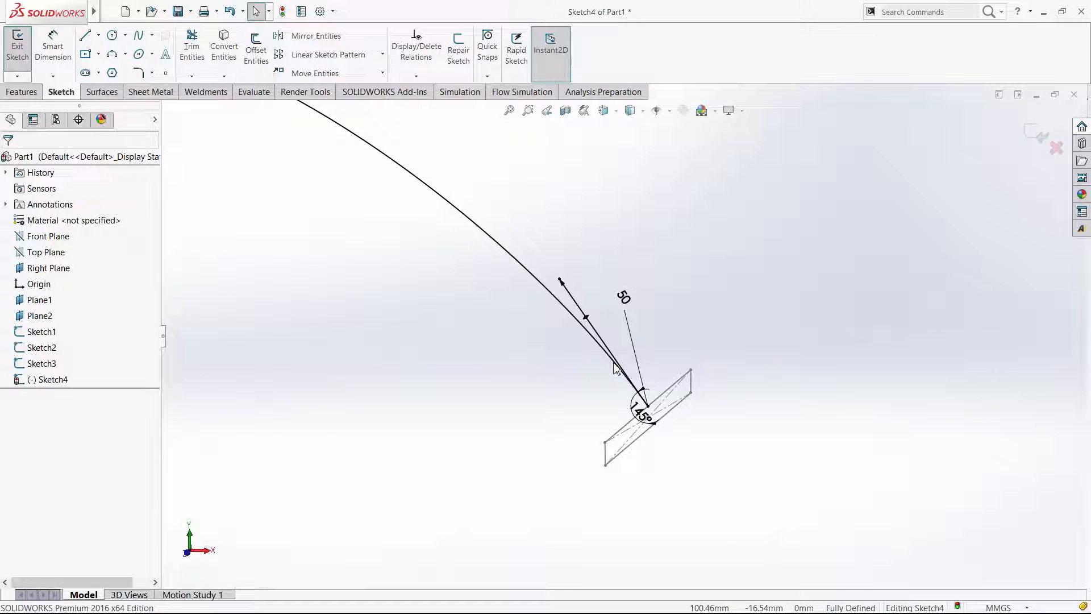
Close the fully defined guide-curve sketch and orient the model to the Front view.
{"action": "scroll", "coordinate": [614, 368], "scroll_direction": "down", "scroll_amount": 3}
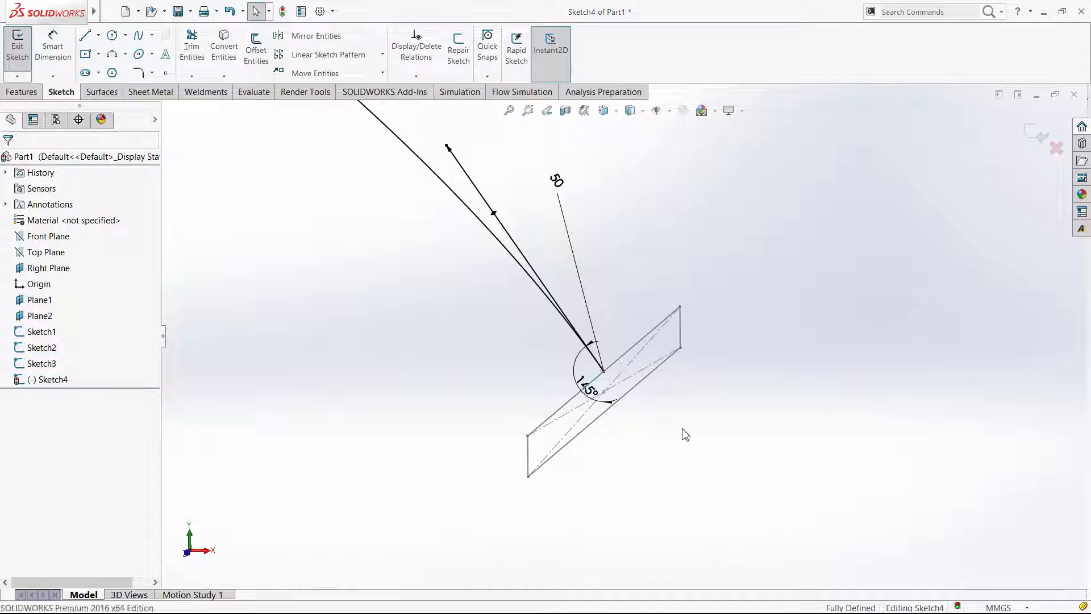
{"action": "scroll", "coordinate": [599, 460], "scroll_direction": "up", "scroll_amount": 5}
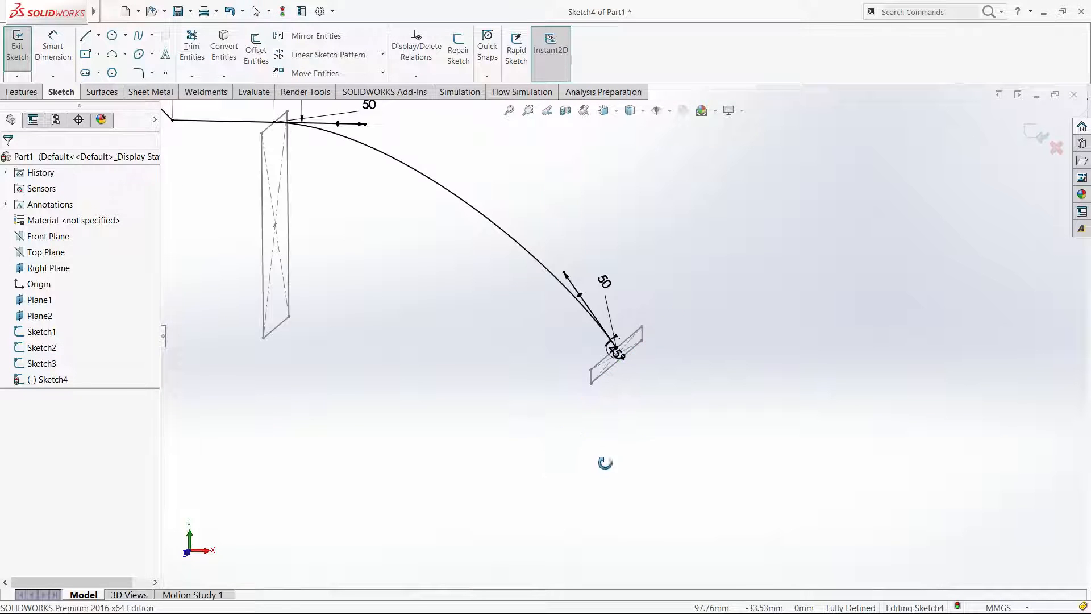
{"action": "left_click", "coordinate": [1036, 133]}
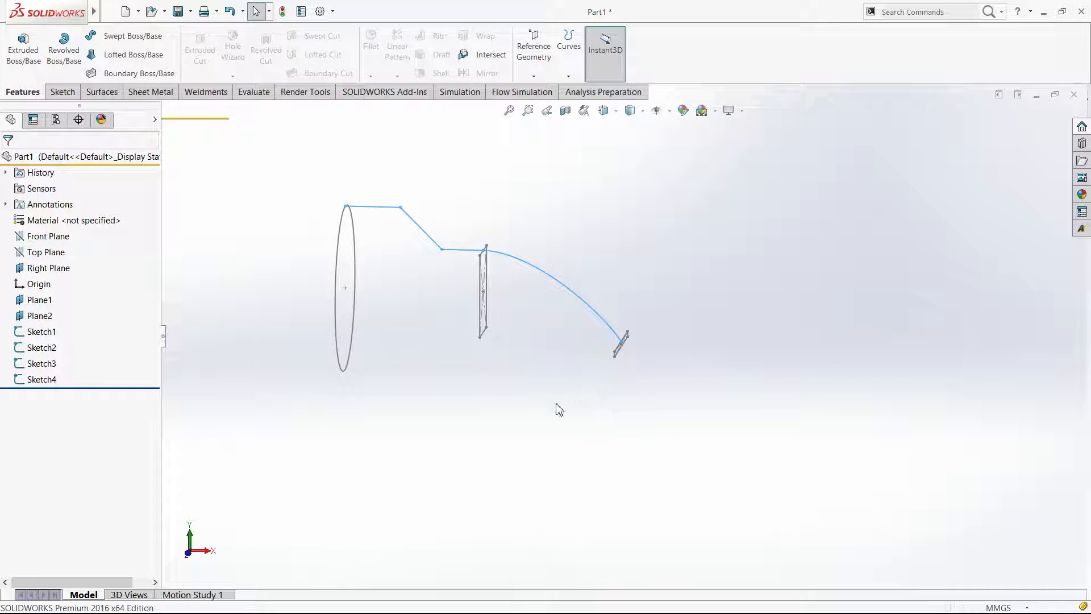
{"action": "key", "text": "ctrl+1"}
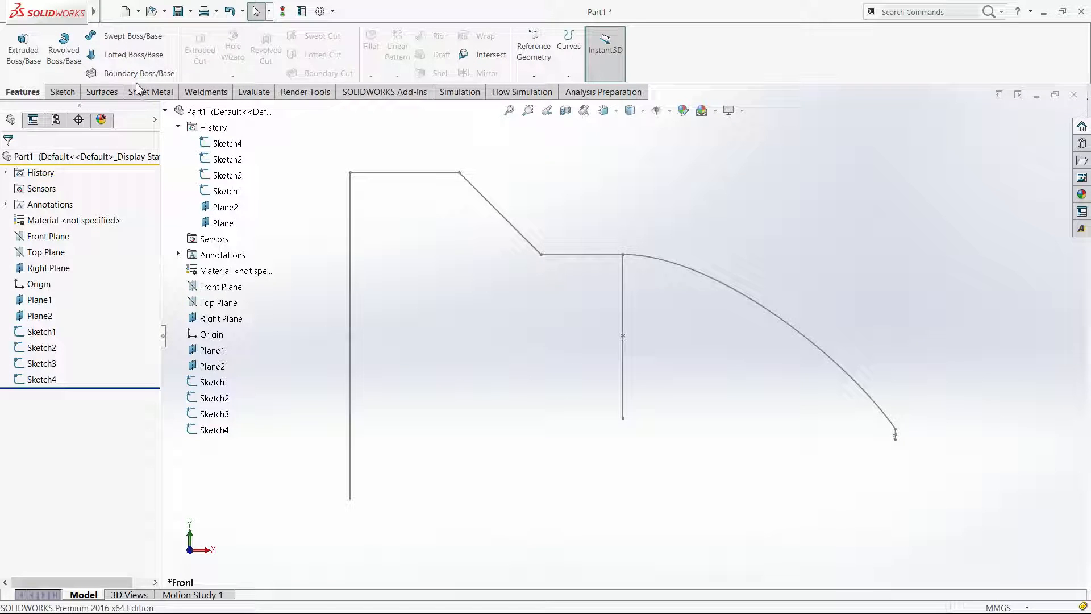
Try a loft through the circle, rectangle and thin rectangle with the Front Plane sketch as its guide curve.
{"action": "left_click", "coordinate": [132, 55]}
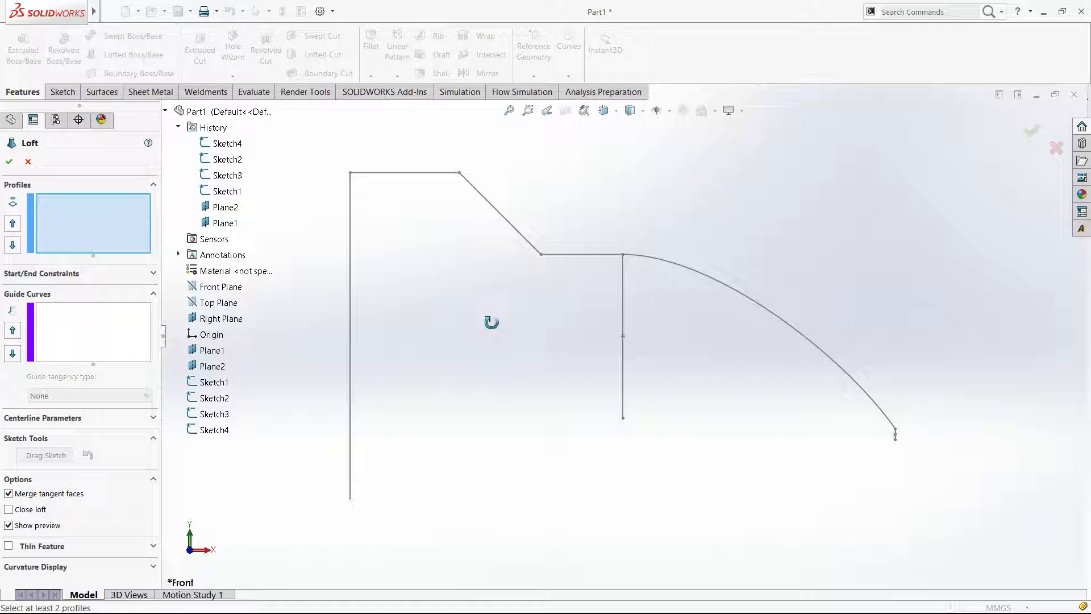
{"action": "middle_click_drag", "start_coordinate": [371, 252], "coordinate": [354, 260]}
{"action": "left_click", "coordinate": [373, 259]}
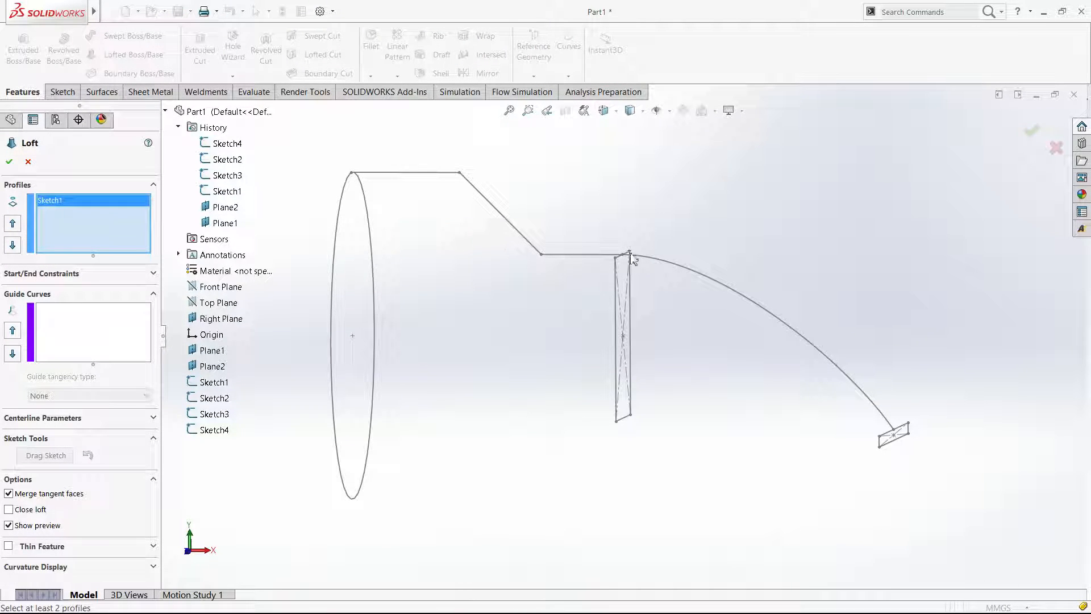
{"action": "middle_click_drag", "start_coordinate": [631, 251], "coordinate": [620, 270]}
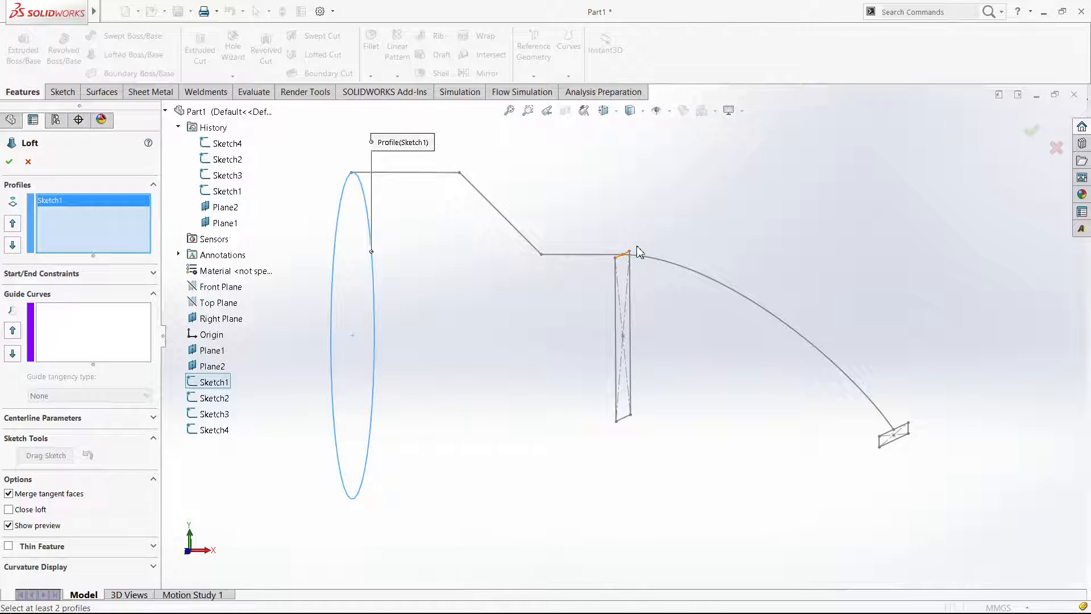
{"action": "left_click", "coordinate": [635, 247]}
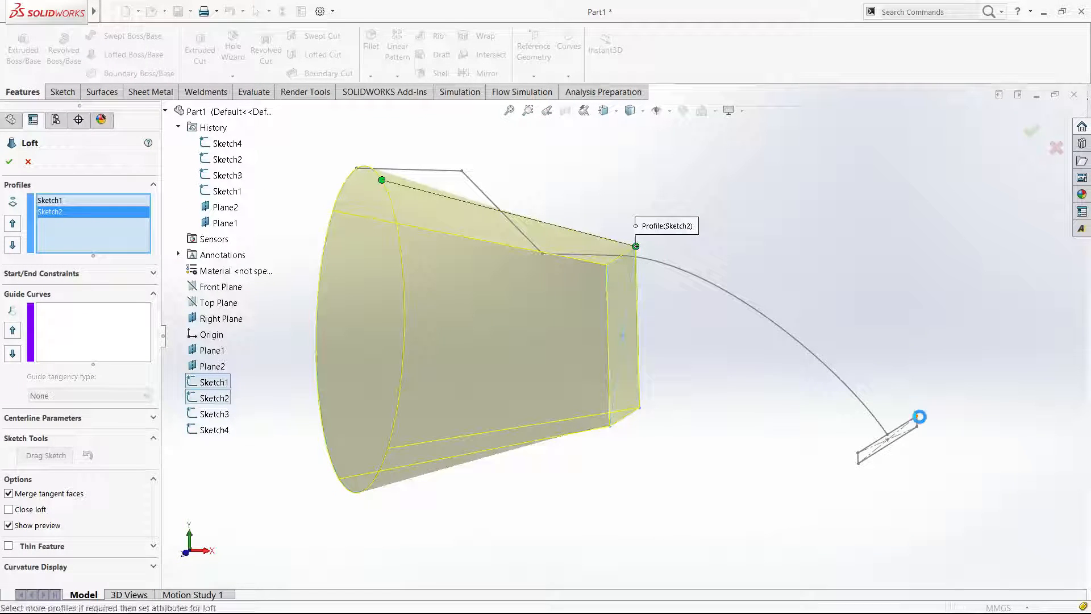
{"action": "left_click", "coordinate": [917, 416]}
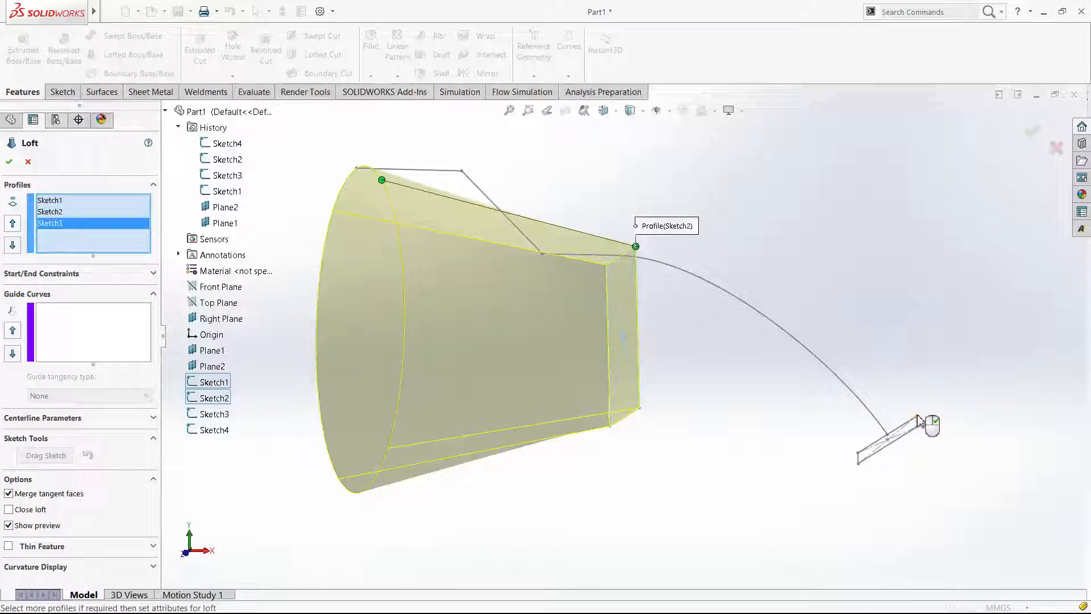
{"action": "left_click", "coordinate": [408, 169]}
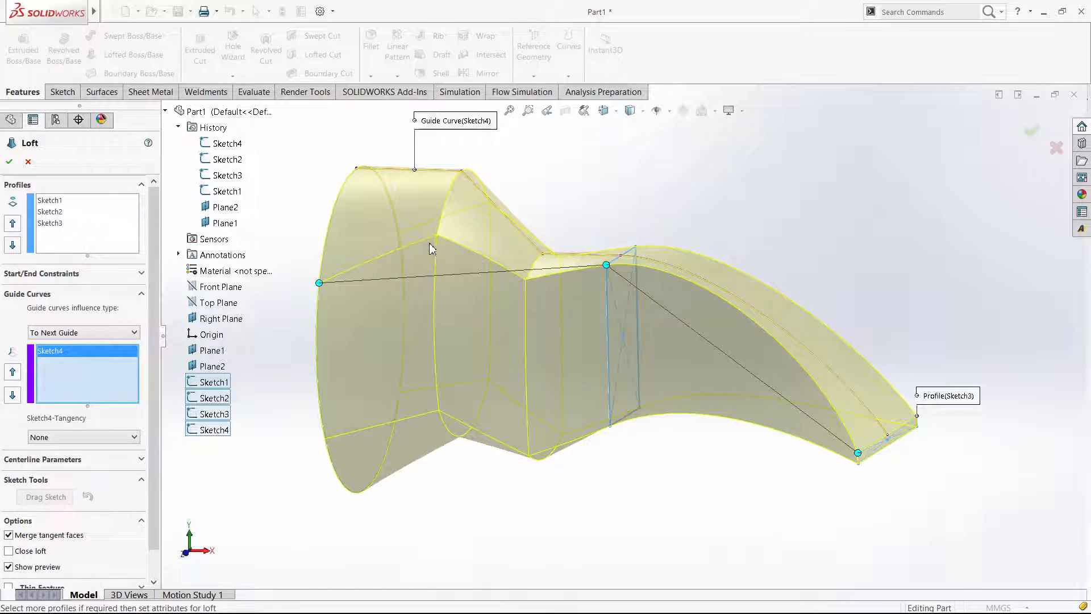
From the Right view, try moving the loft connector along the circle's edge, and cancel the loft.
{"action": "key", "text": "ctrl+4"}
{"action": "left_click_drag", "start_coordinate": [434, 242], "coordinate": [559, 136]}
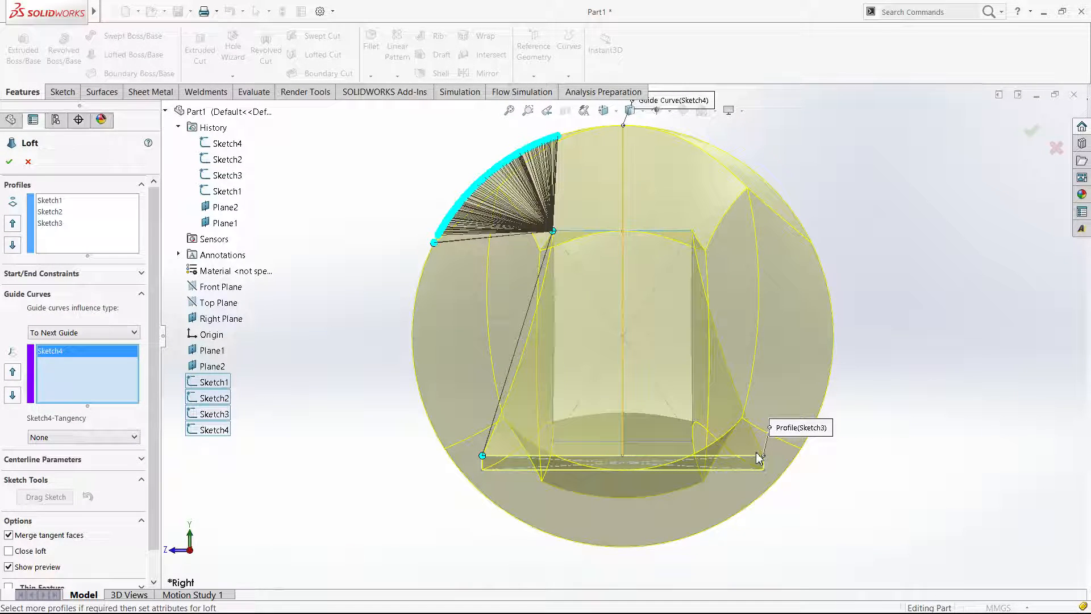
{"action": "left_click", "coordinate": [28, 162]}
Reopen the guide-curve sketch and draw a 50 mm horizontal construction line from the origin to the rectangle's center.
{"action": "key", "text": "ctrl+1"}
{"action": "left_click", "coordinate": [38, 379]}
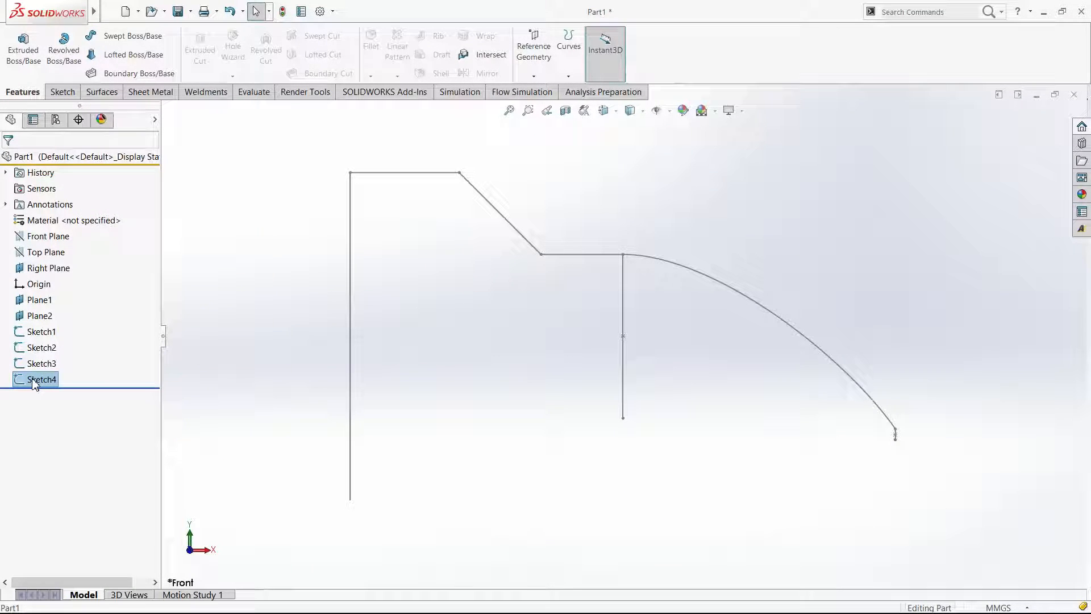
{"action": "left_click", "coordinate": [41, 353]}
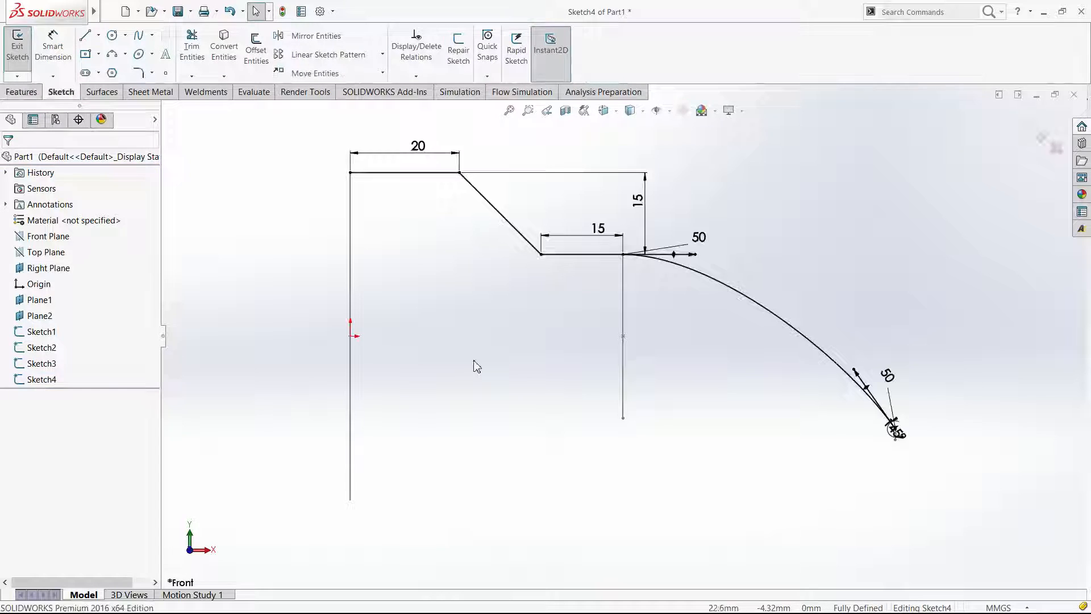
{"action": "key", "text": "l"}
{"action": "left_click", "coordinate": [350, 336]}
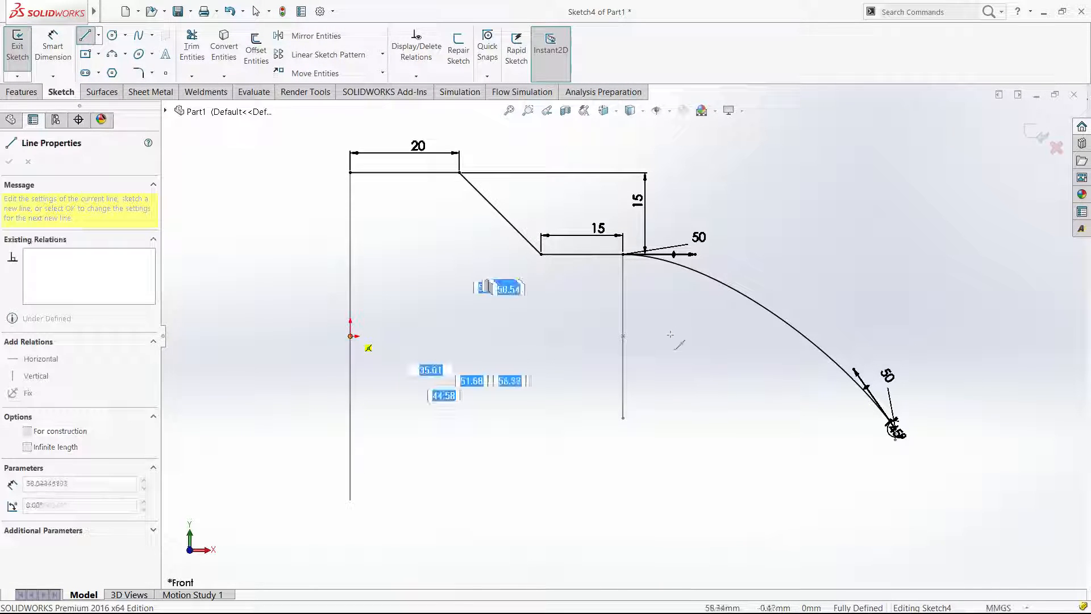
{"action": "key", "text": "Escape"}
{"action": "left_click", "coordinate": [580, 336]}
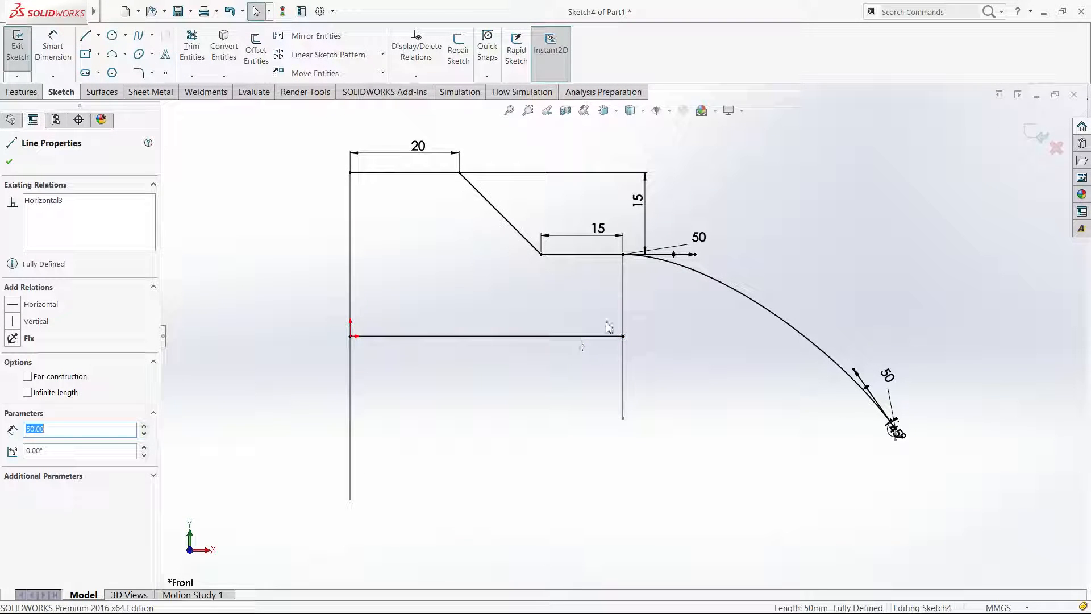
{"action": "left_click", "coordinate": [620, 310]}
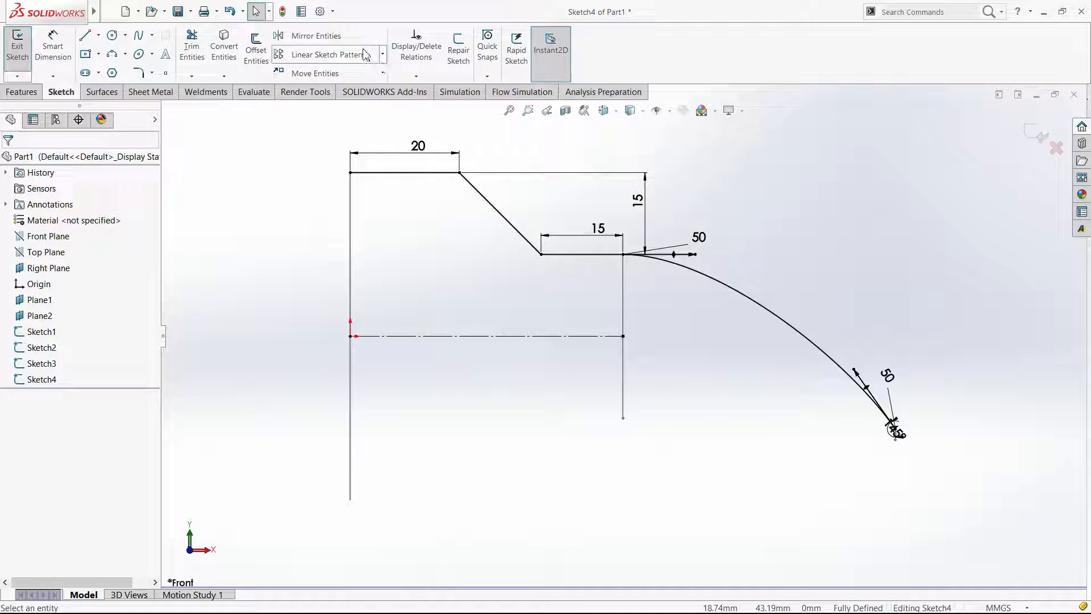
Mirror the two horizontal lines and the slanted line about the horizontal centerline, and close the sketch.
{"action": "left_click", "coordinate": [315, 36]}
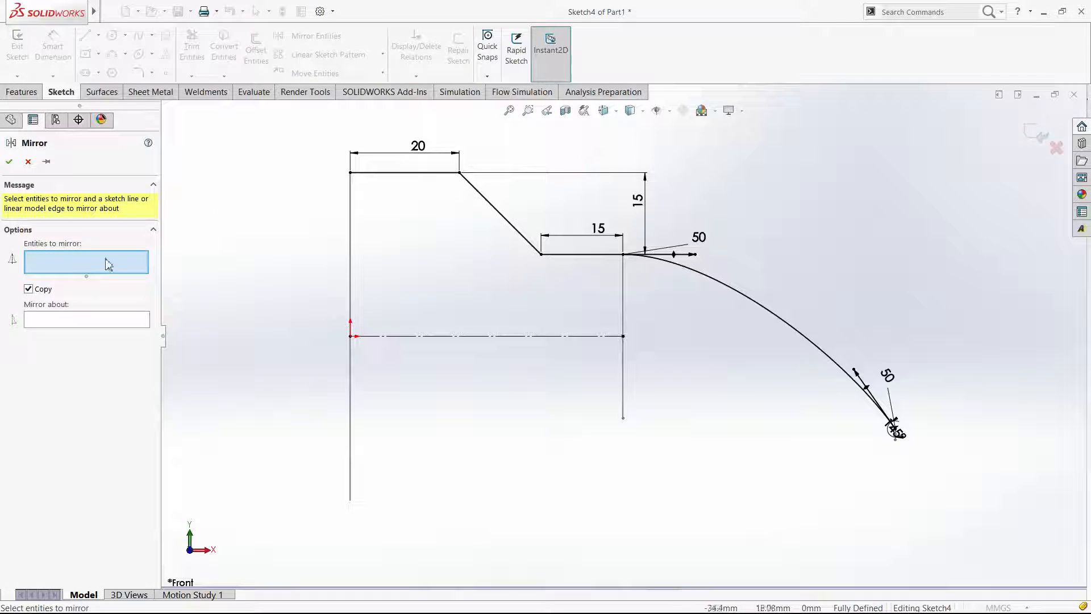
{"action": "left_click", "coordinate": [456, 172]}
{"action": "left_click", "coordinate": [480, 193]}
{"action": "left_click", "coordinate": [576, 255]}
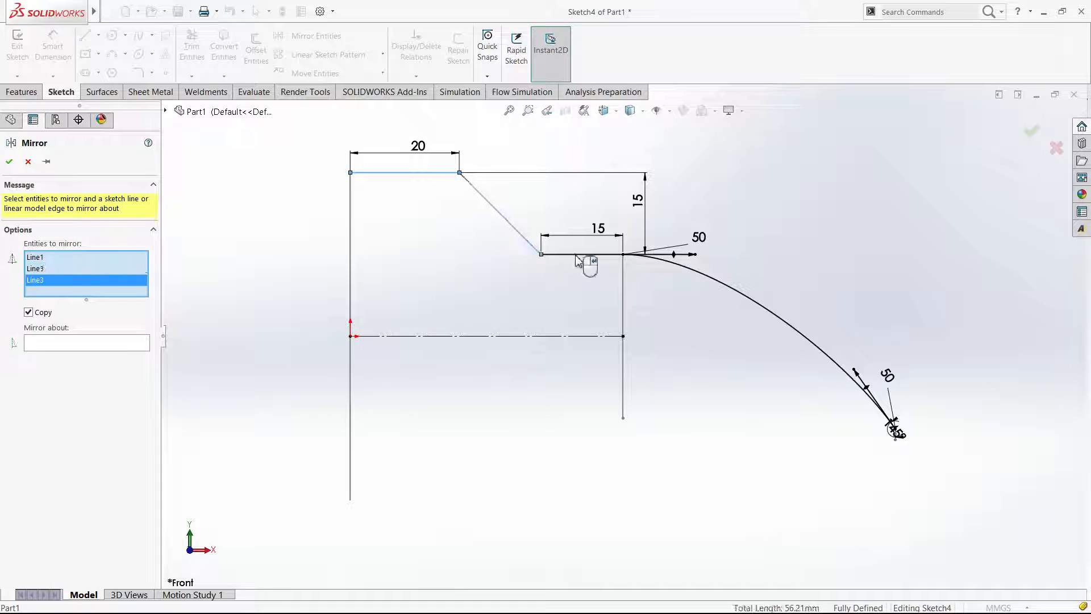
{"action": "left_click", "coordinate": [67, 343]}
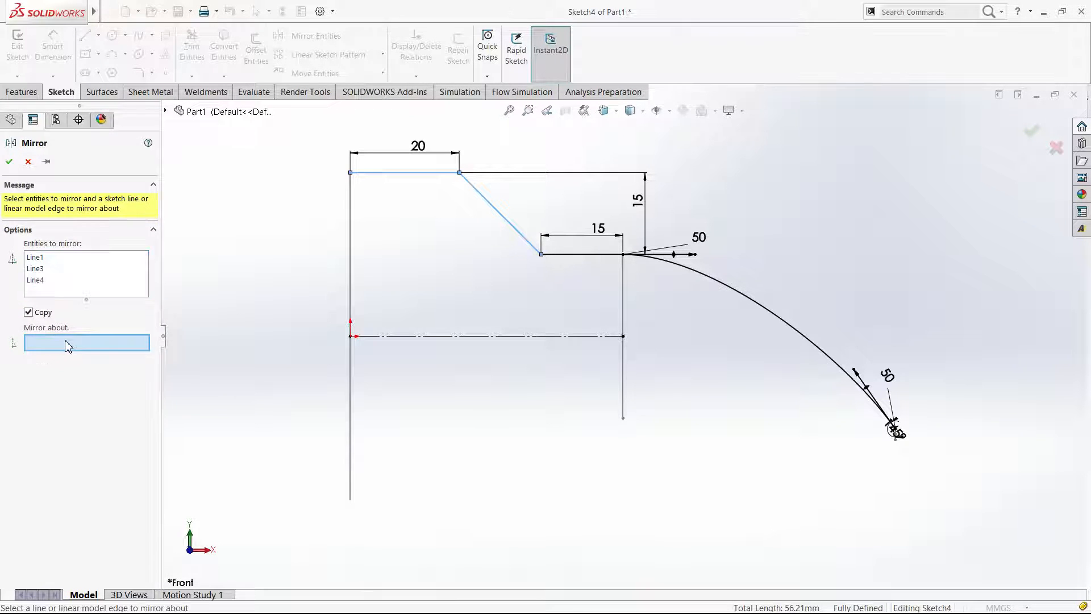
{"action": "left_click", "coordinate": [518, 342]}
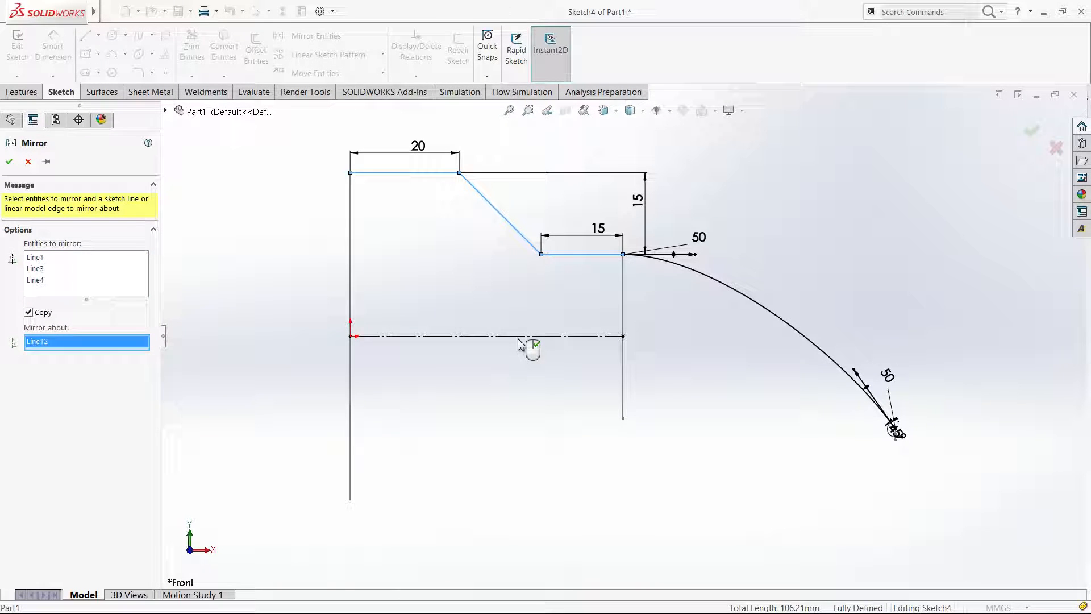
{"action": "left_click", "coordinate": [8, 162]}
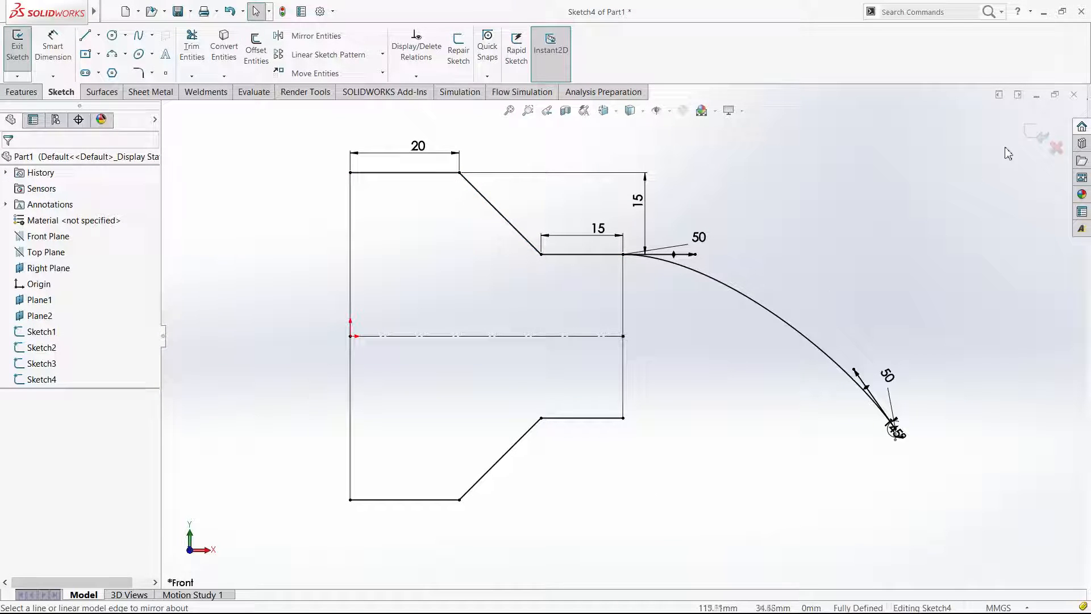
{"action": "left_click", "coordinate": [1043, 137]}
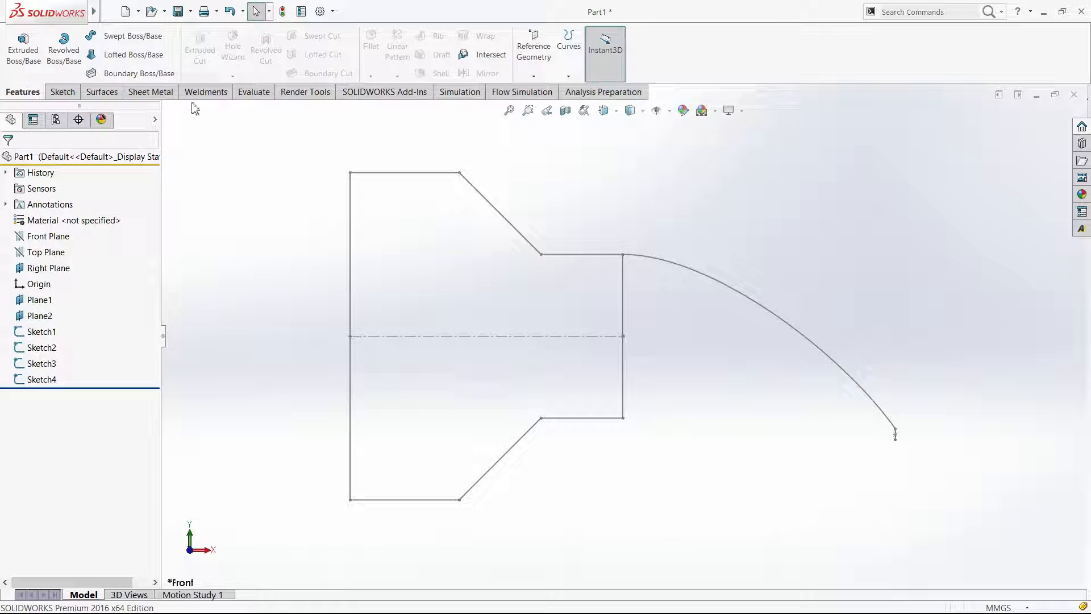
Start a loft with the circle, rectangle and thin rectangle as profiles.
{"action": "left_click", "coordinate": [126, 54]}
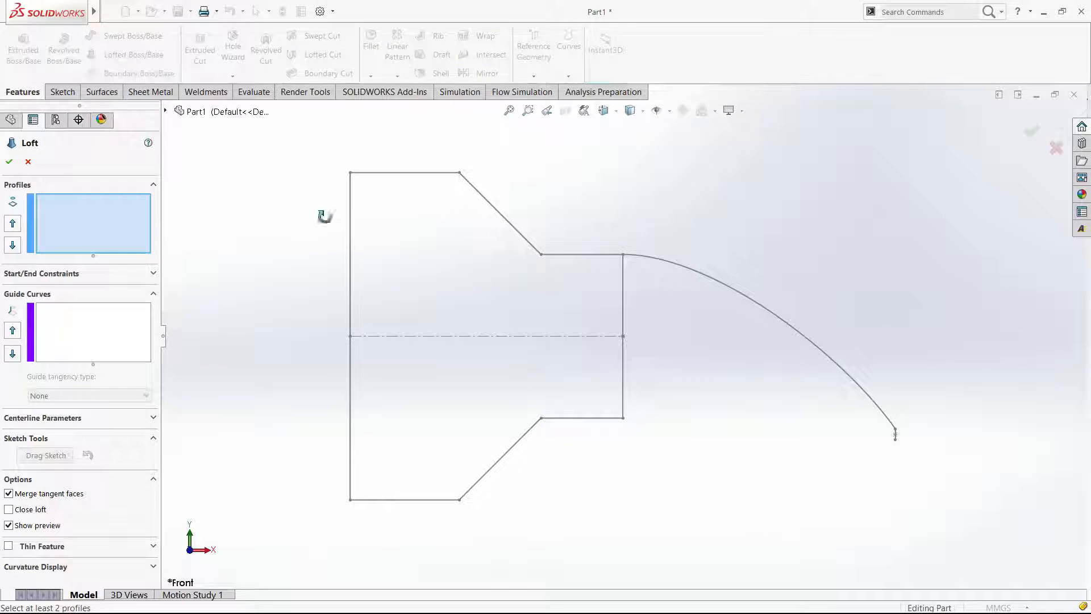
{"action": "middle_click_drag", "start_coordinate": [382, 215], "coordinate": [379, 215]}
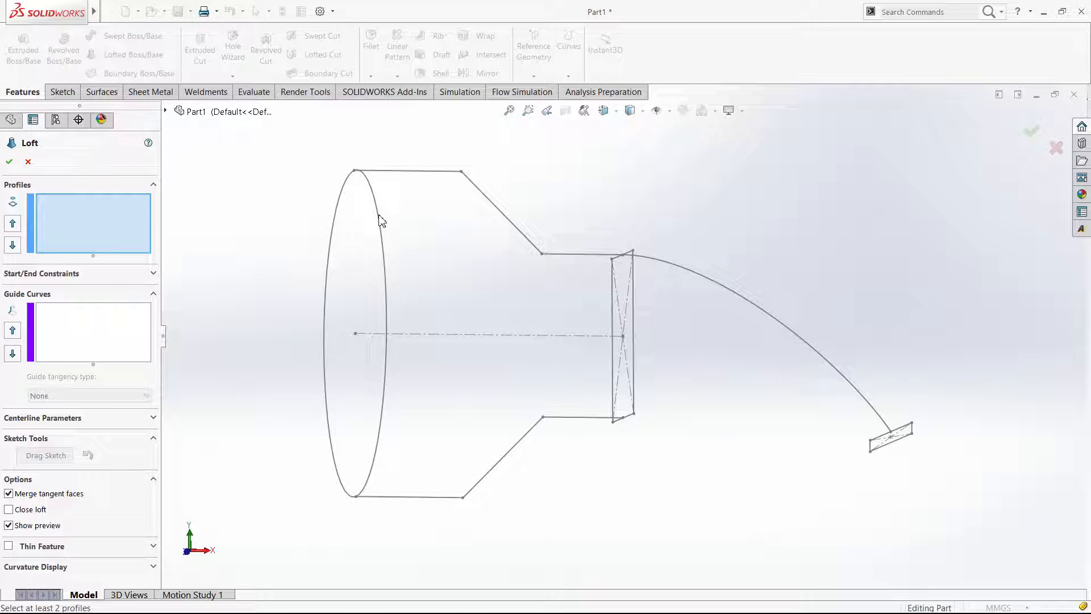
{"action": "left_click", "coordinate": [381, 220]}
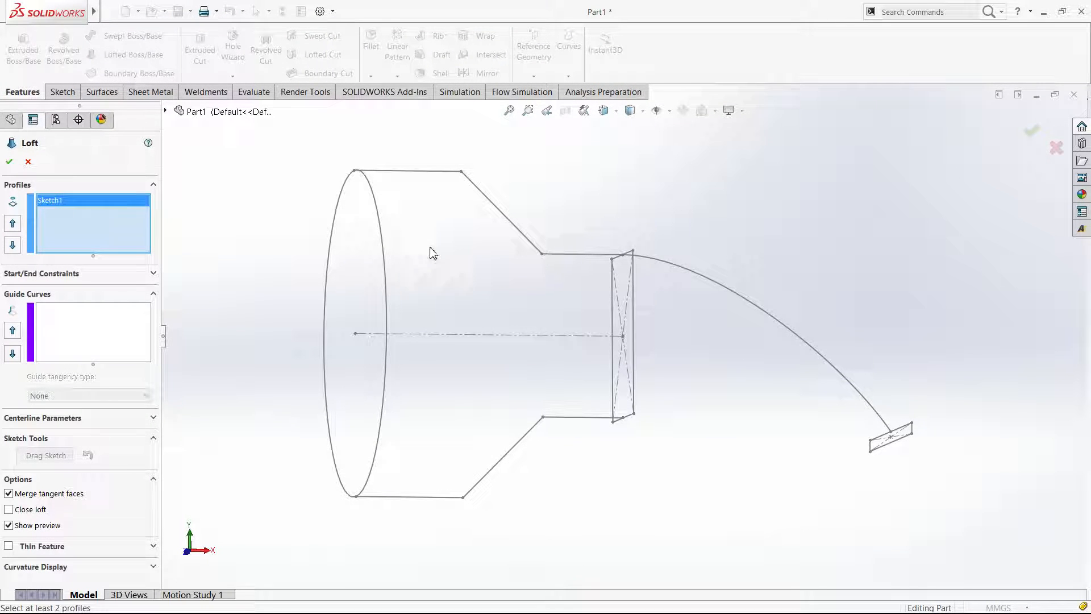
{"action": "left_click", "coordinate": [633, 252]}
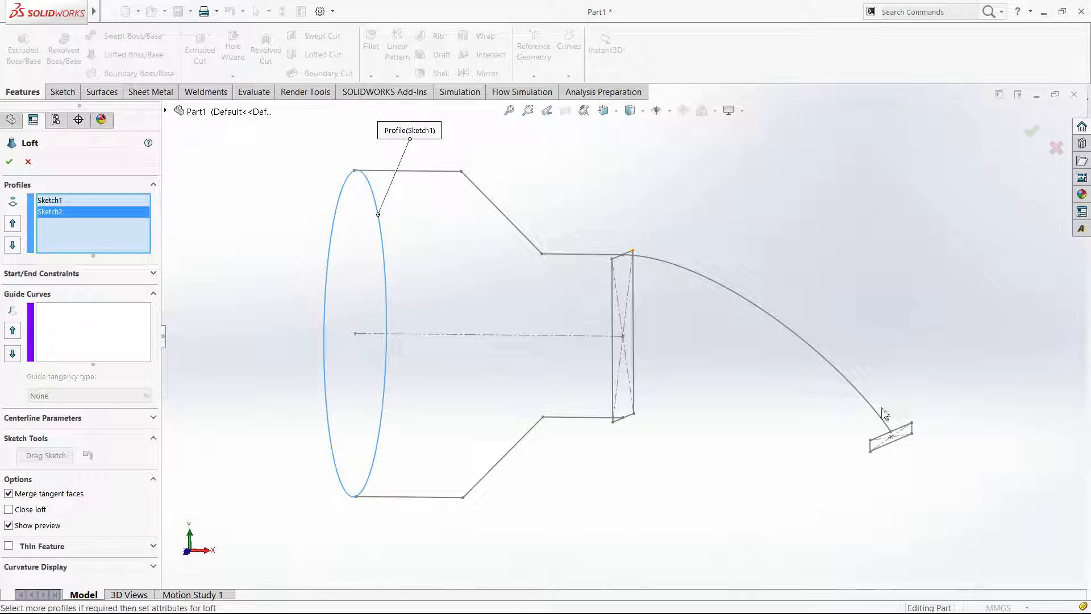
{"action": "left_click", "coordinate": [912, 424]}
Try adding the upper and lower open loops of the Front Plane sketch as guide curves, and cancel the loft.
{"action": "left_click", "coordinate": [121, 336]}
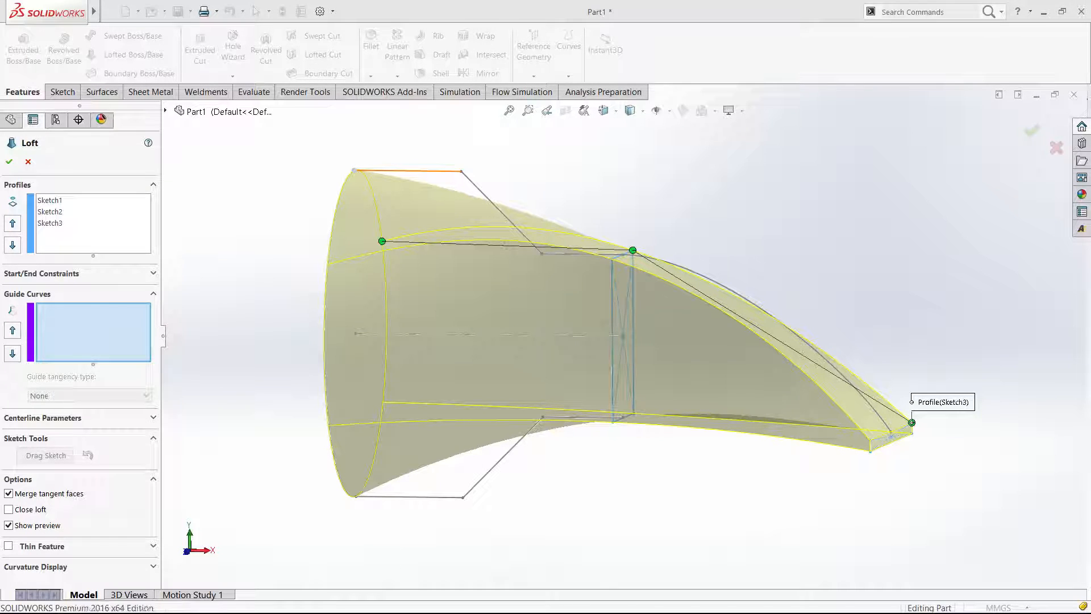
{"action": "left_click", "coordinate": [336, 327]}
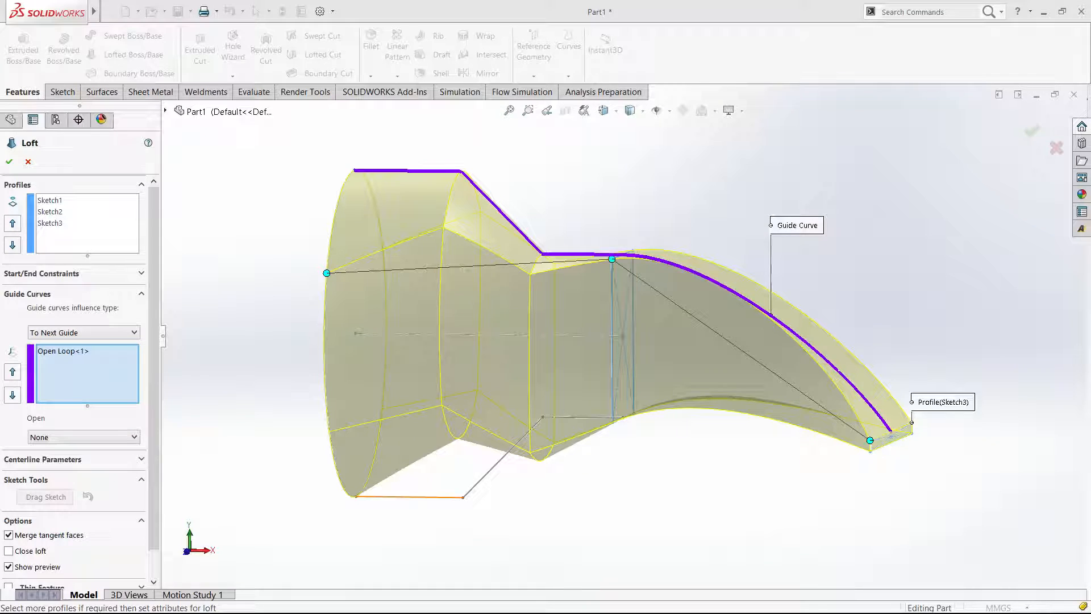
{"action": "left_click", "coordinate": [409, 497]}
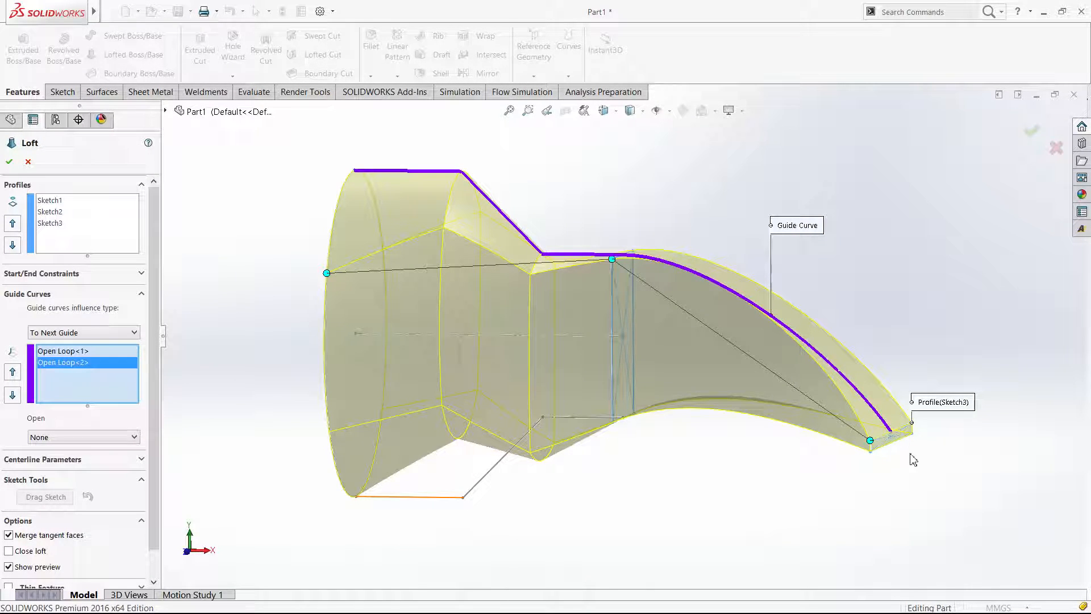
{"action": "left_click", "coordinate": [26, 162]}
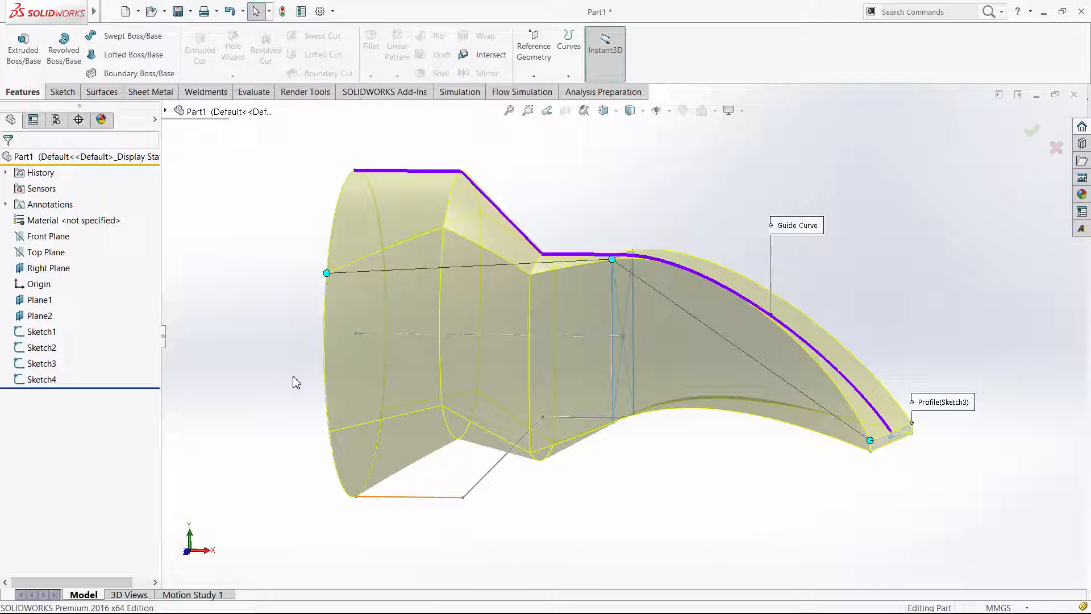
Reopen the guide-curve sketch and draw a spline from the mirrored lower line's free end to the thin rectangle's lower edge.
{"action": "left_click", "coordinate": [28, 378]}
{"action": "left_click", "coordinate": [31, 356]}
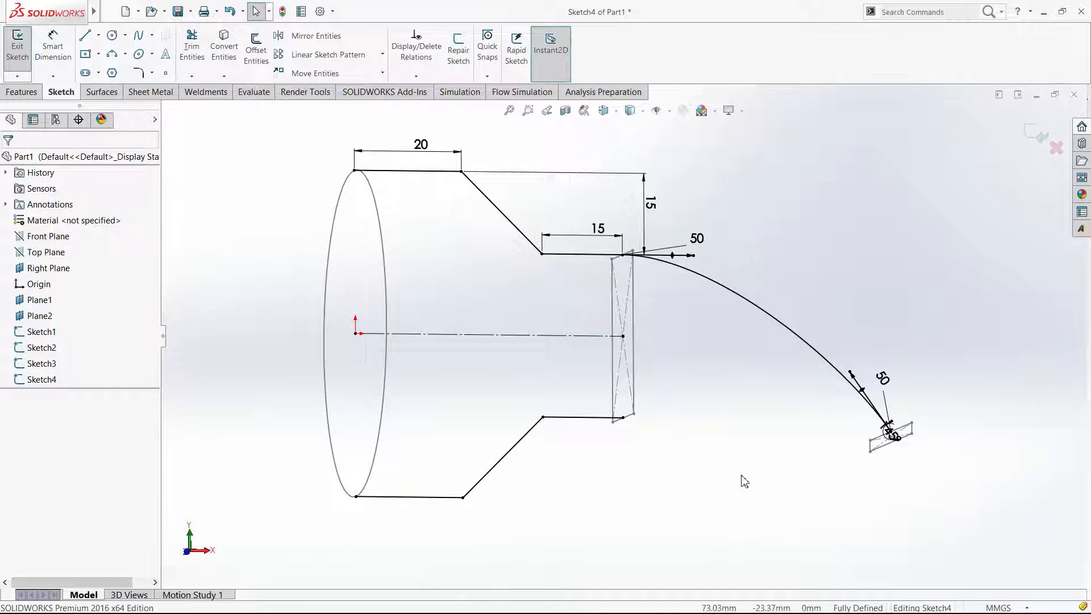
{"action": "key", "text": "ctrl+8"}
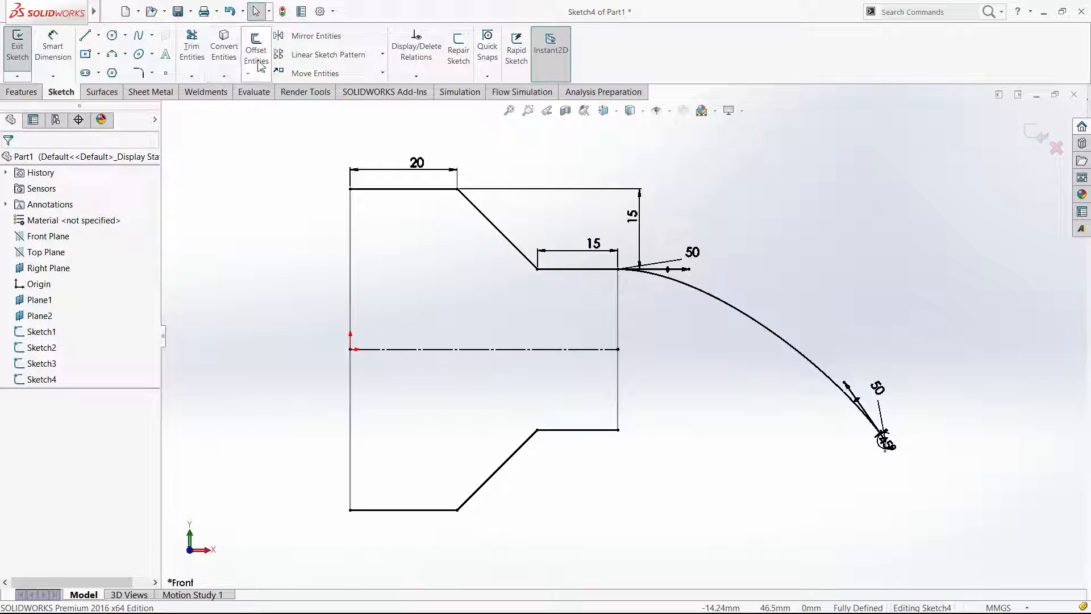
{"action": "left_click", "coordinate": [139, 35]}
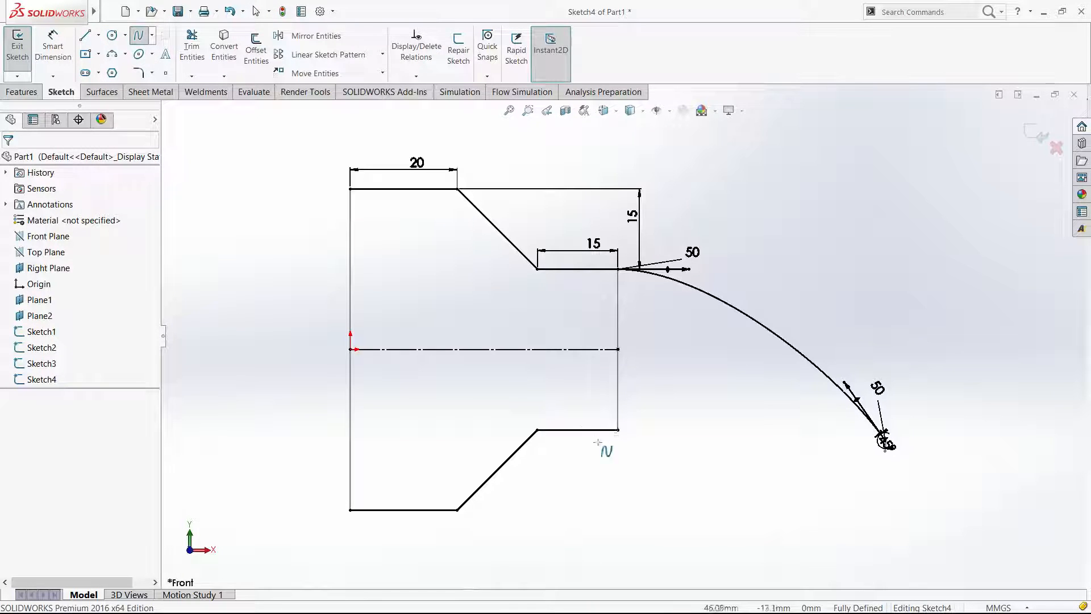
{"action": "left_click", "coordinate": [618, 430]}
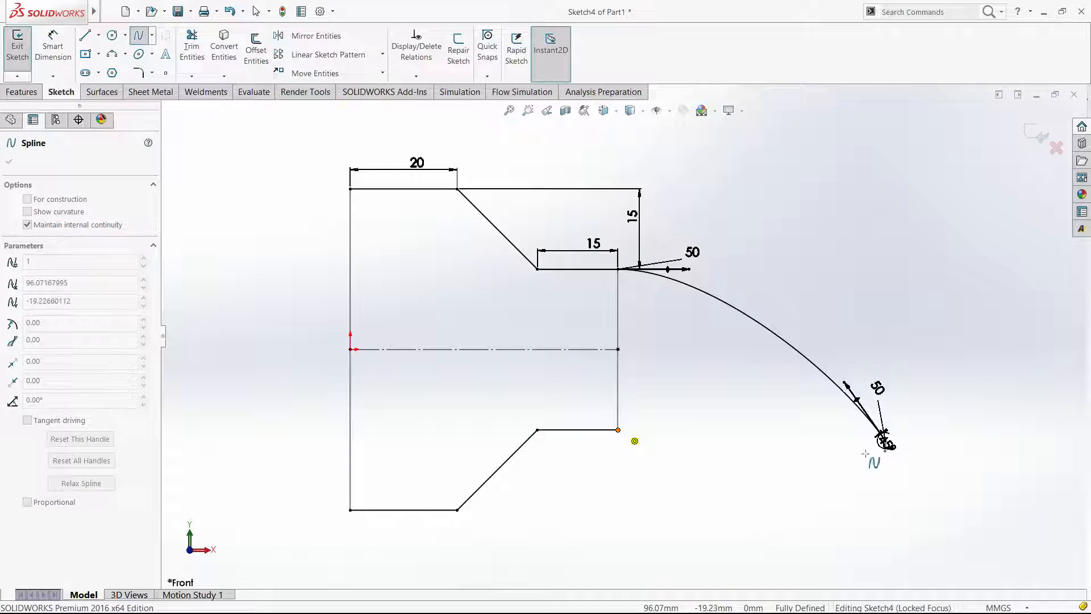
{"action": "scroll", "coordinate": [916, 473], "scroll_direction": "down", "scroll_amount": 6}
{"action": "left_click", "coordinate": [819, 405]}
{"action": "key", "text": "Escape"}
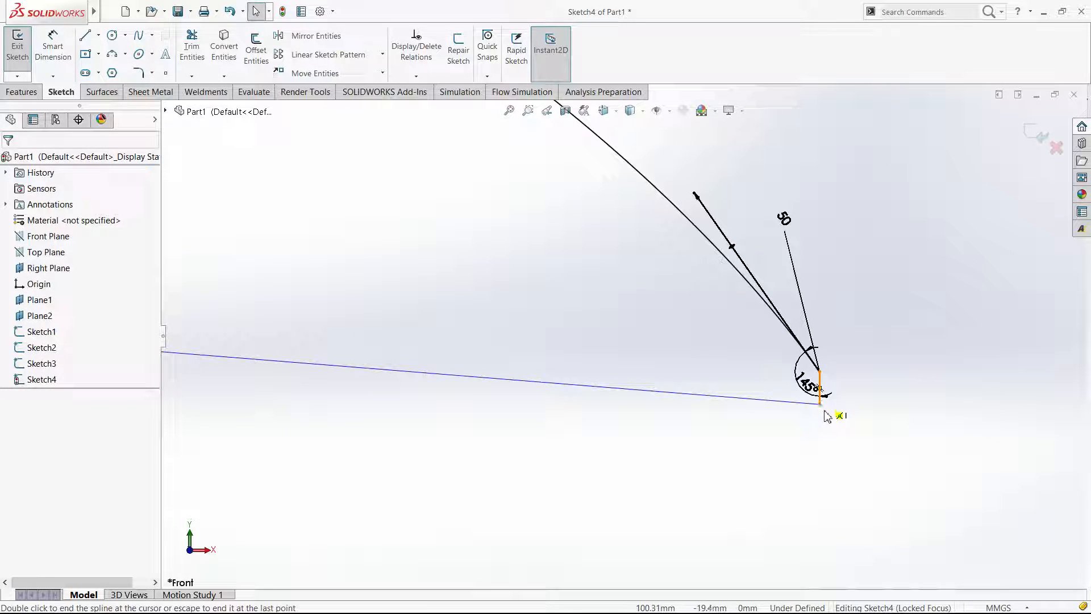
Try to relate the lower spline's free end to the thin rectangle's edge, and close the sketch.
{"action": "left_click_drag", "start_coordinate": [800, 434], "coordinate": [815, 427]}
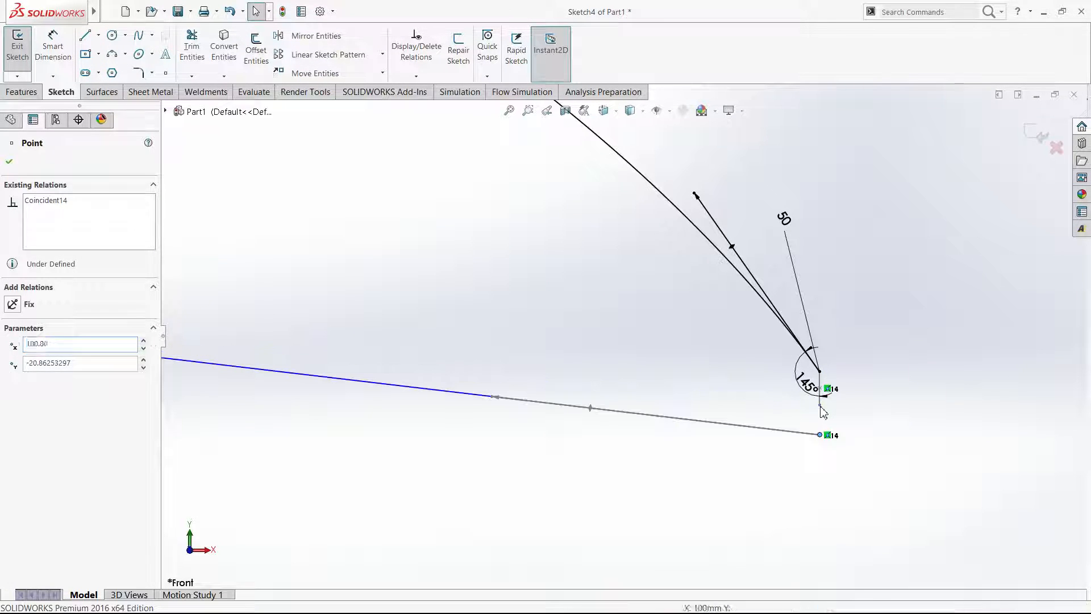
{"action": "left_click", "coordinate": [819, 400], "text": "ctrl"}
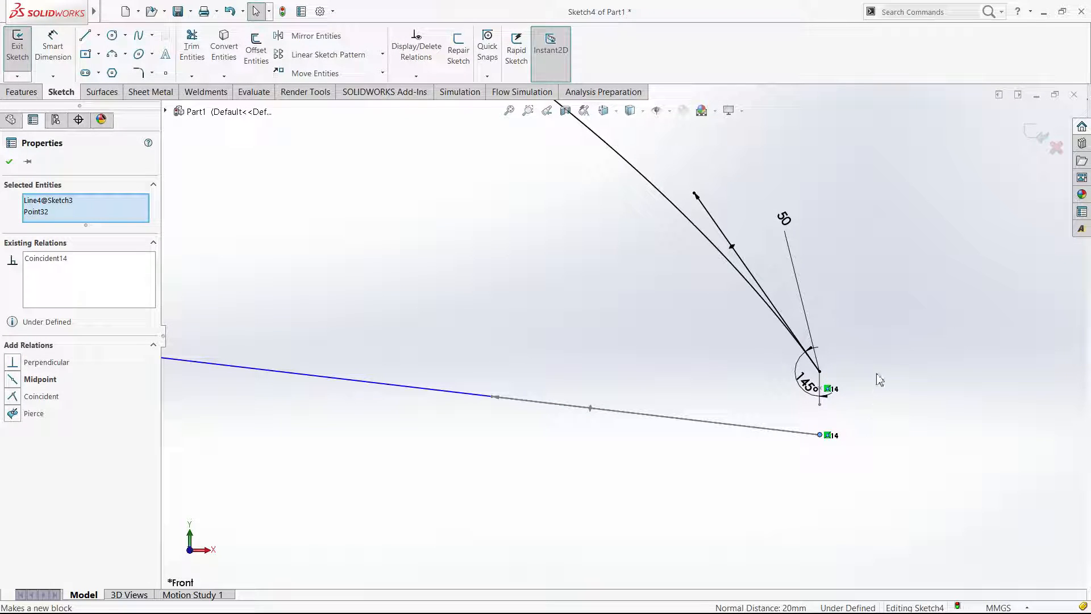
{"action": "left_click", "coordinate": [871, 419]}
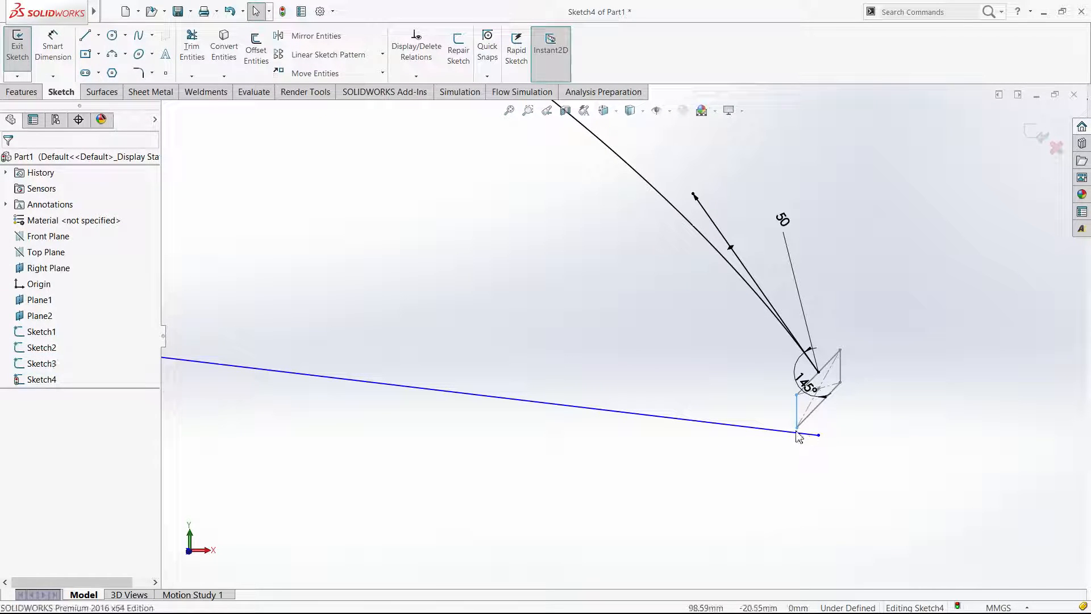
{"action": "left_click", "coordinate": [801, 436]}
{"action": "left_click", "coordinate": [801, 447]}
{"action": "scroll", "coordinate": [721, 407], "scroll_direction": "down", "scroll_amount": 3}
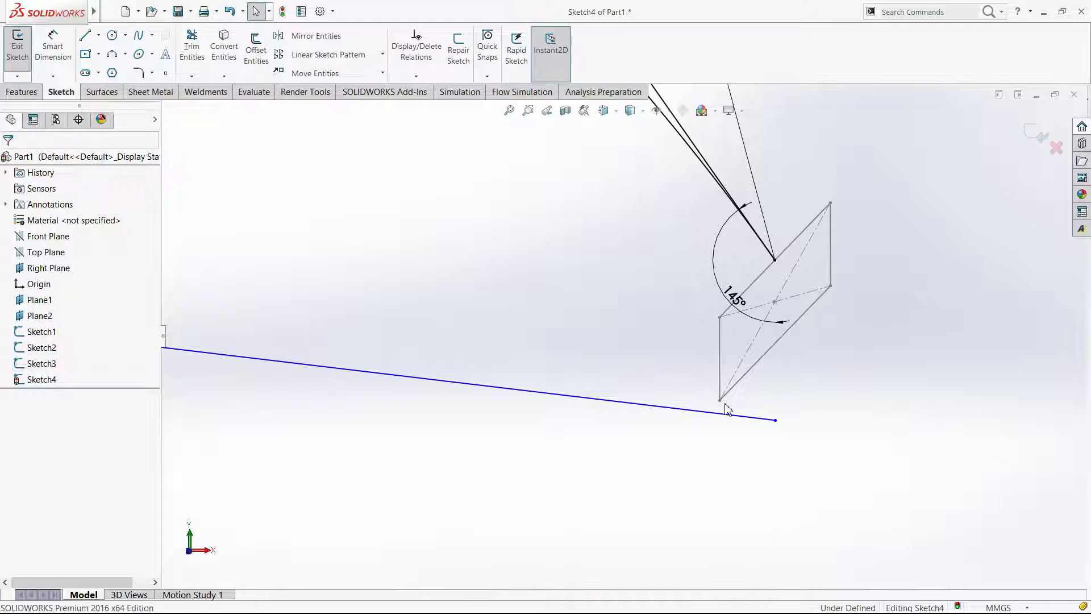
{"action": "key", "text": "ctrl+b"}
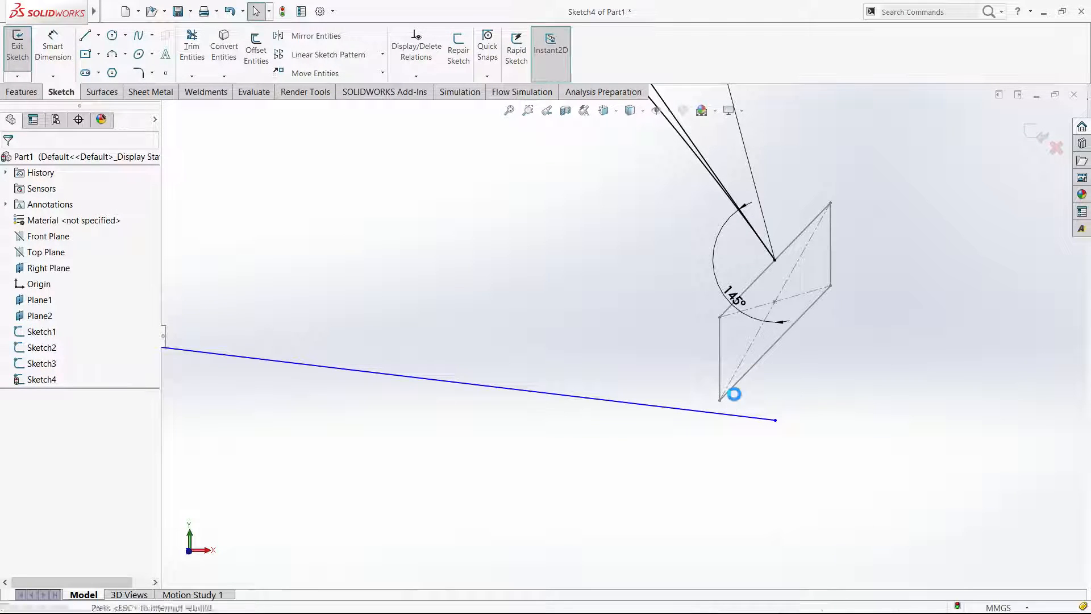
Reopen the guide-curve sketch and add a Pierce relation between the lower spline's free end and the thin rectangle's lower edge.
{"action": "left_click", "coordinate": [53, 379]}
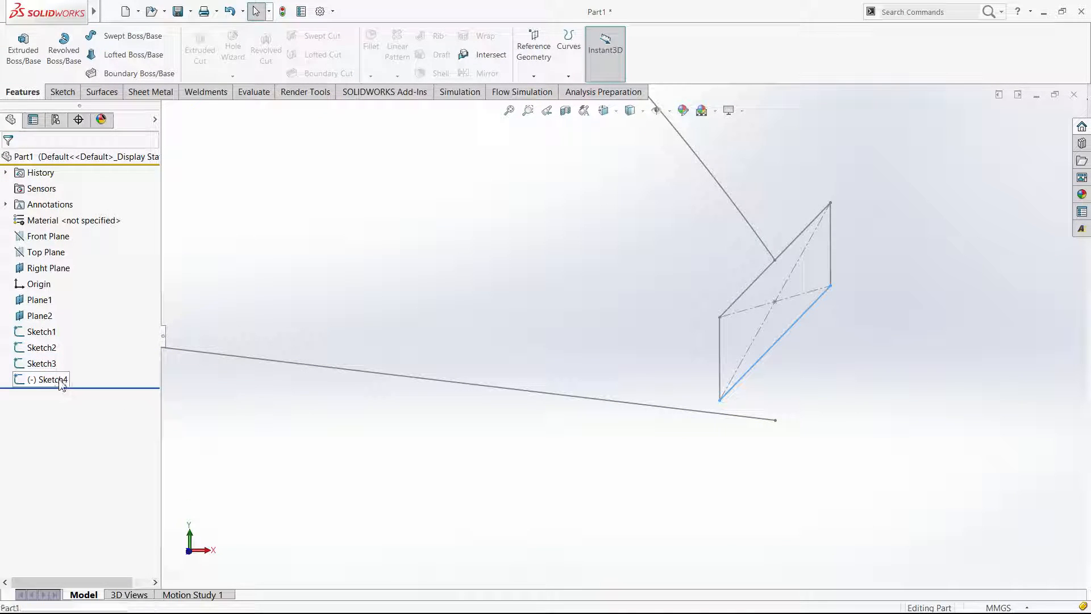
{"action": "left_click", "coordinate": [73, 352]}
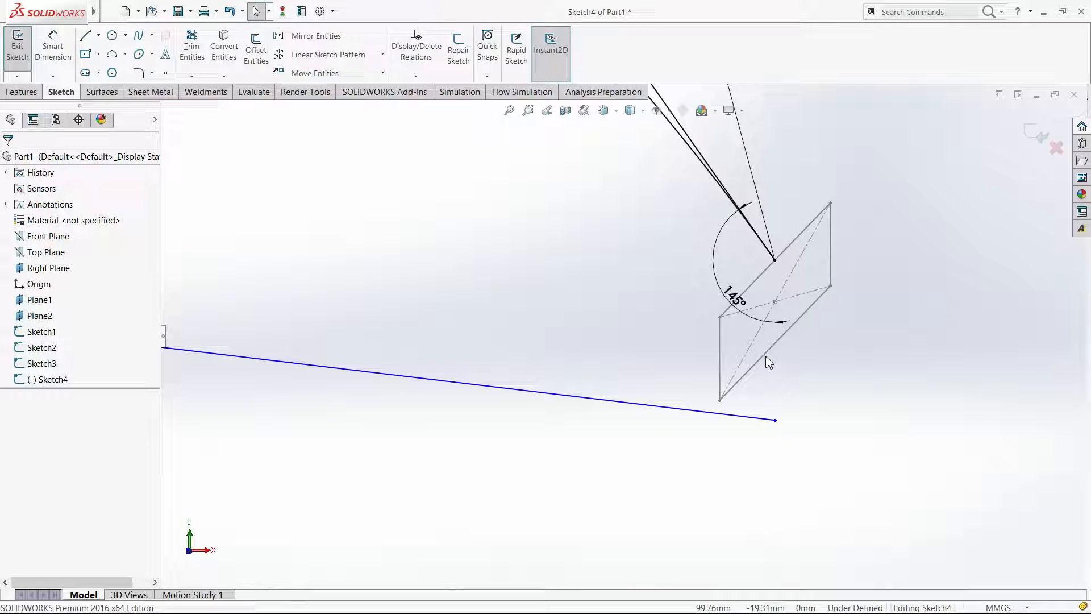
{"action": "left_click", "coordinate": [775, 420], "text": "ctrl"}
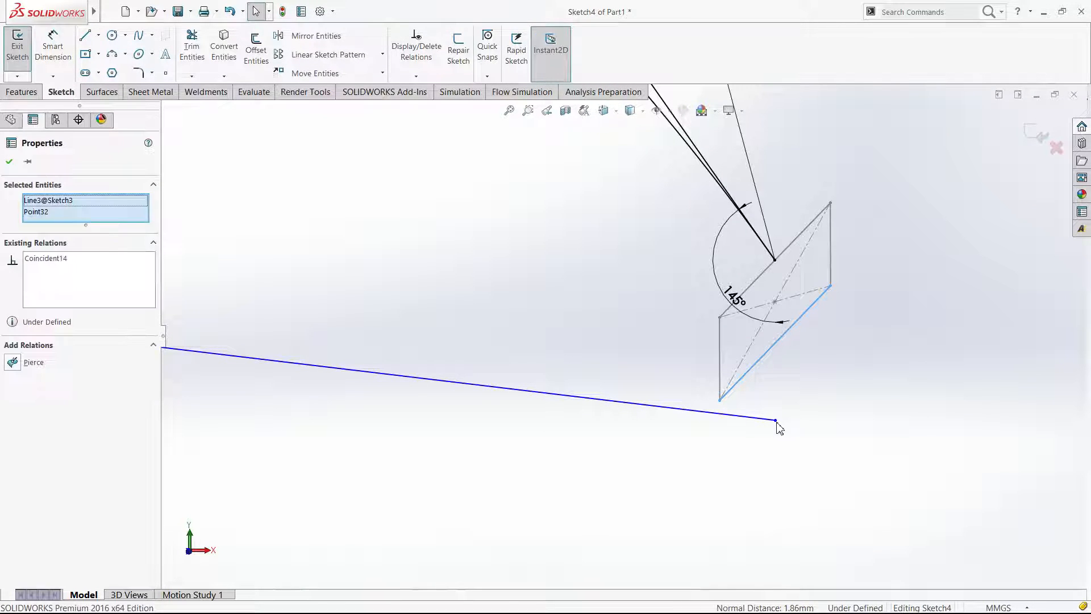
{"action": "left_click", "coordinate": [828, 435]}
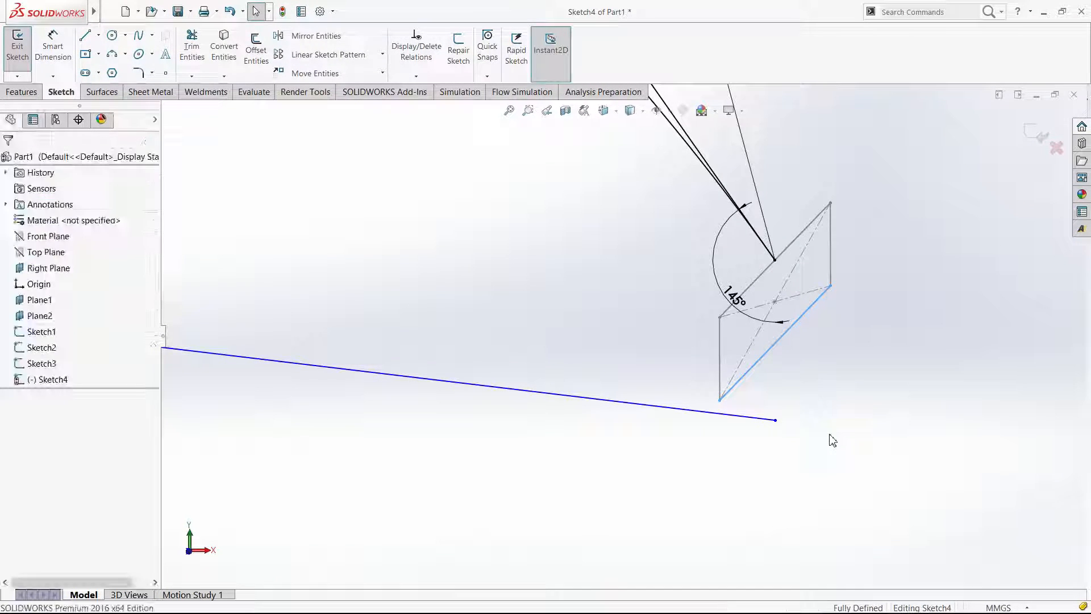
Bend the lower spline upward by raising its start tangent handle to an angle of about 21°.
{"action": "key", "text": "ctrl+1"}
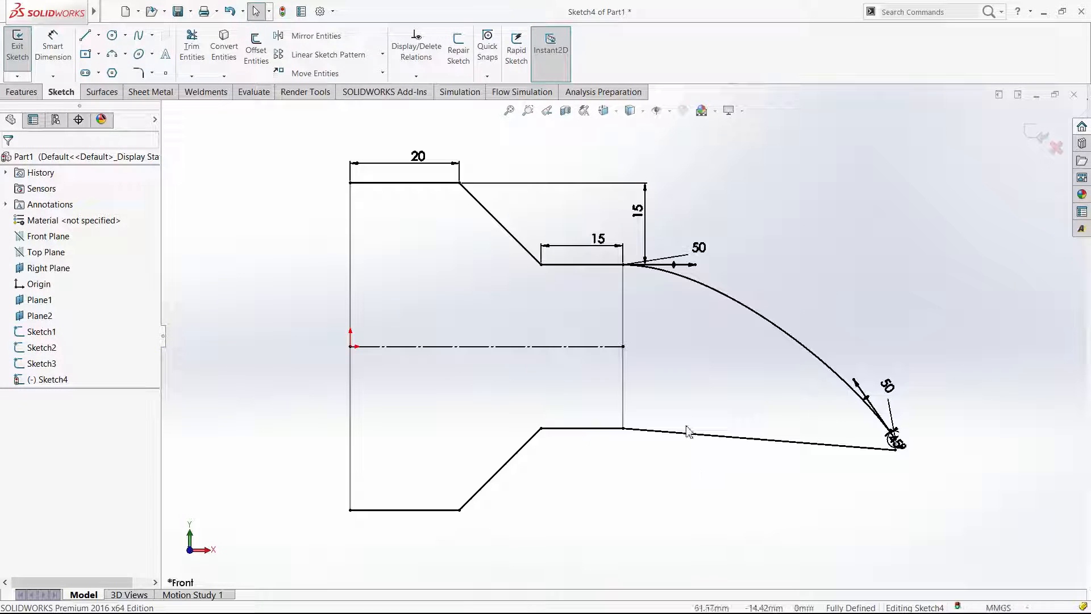
{"action": "left_click", "coordinate": [687, 440]}
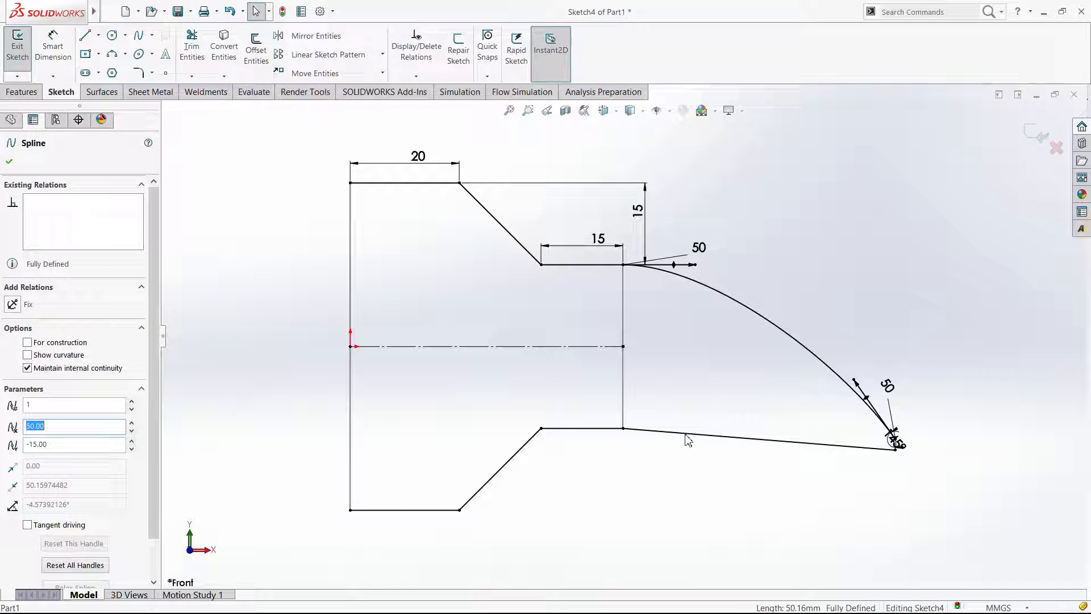
{"action": "left_click", "coordinate": [733, 437]}
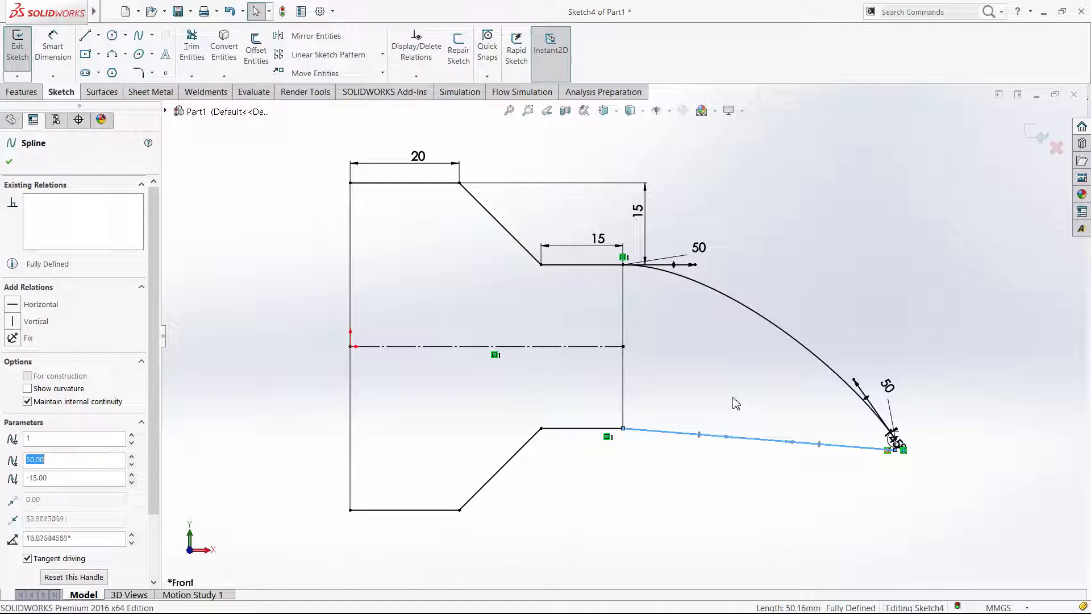
{"action": "left_click", "coordinate": [727, 467]}
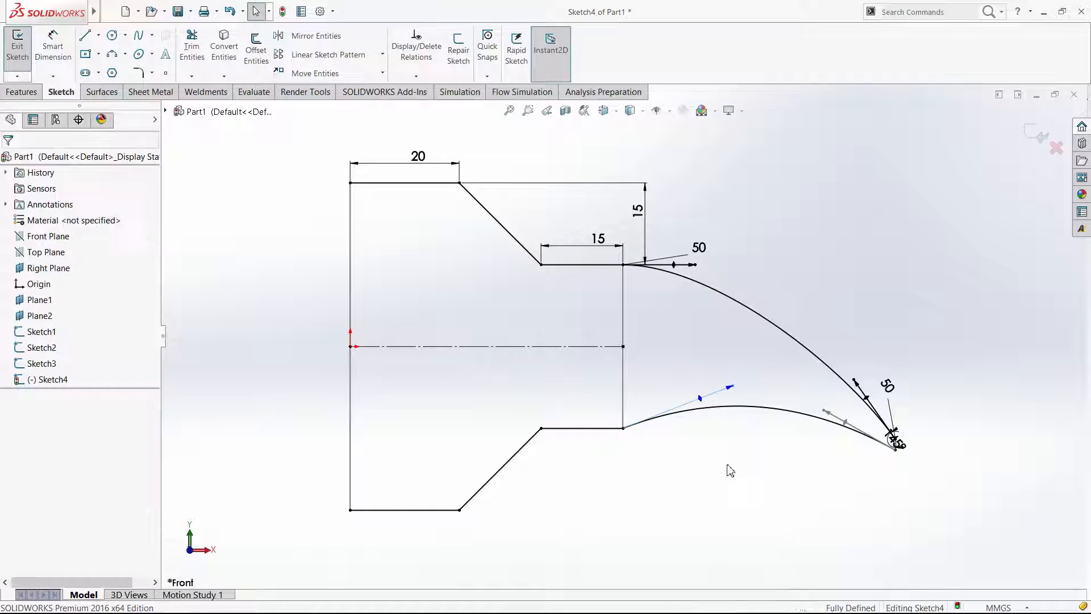
Dimension the lower spline's start tangent handle to 50.
{"action": "right_click_drag", "start_coordinate": [727, 467], "coordinate": [713, 382]}
{"action": "left_click", "coordinate": [697, 398]}
{"action": "left_click", "coordinate": [691, 380]}
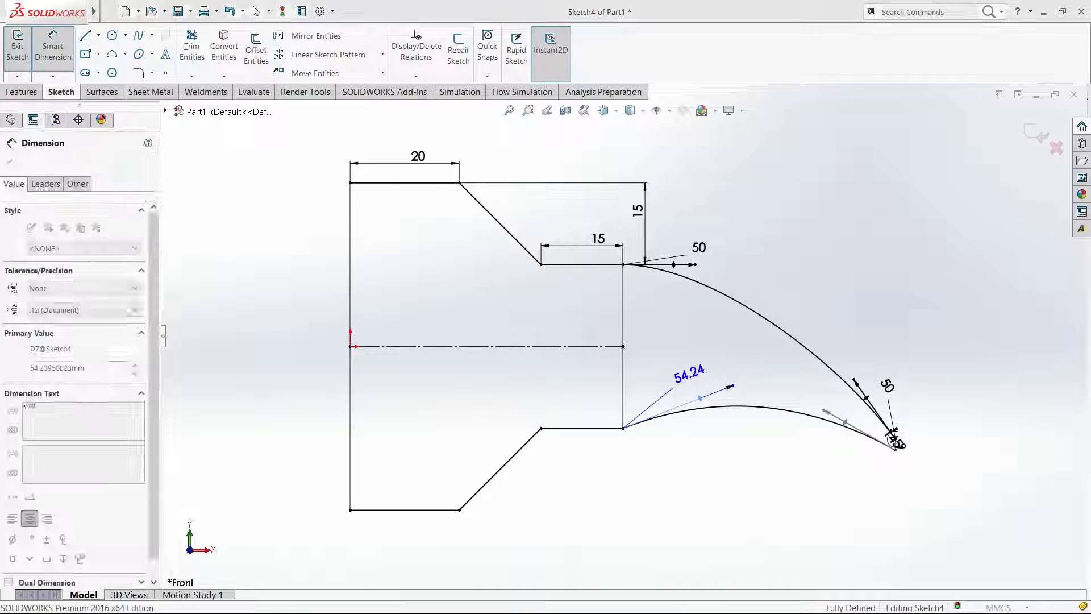
{"action": "key", "text": "Escape"}
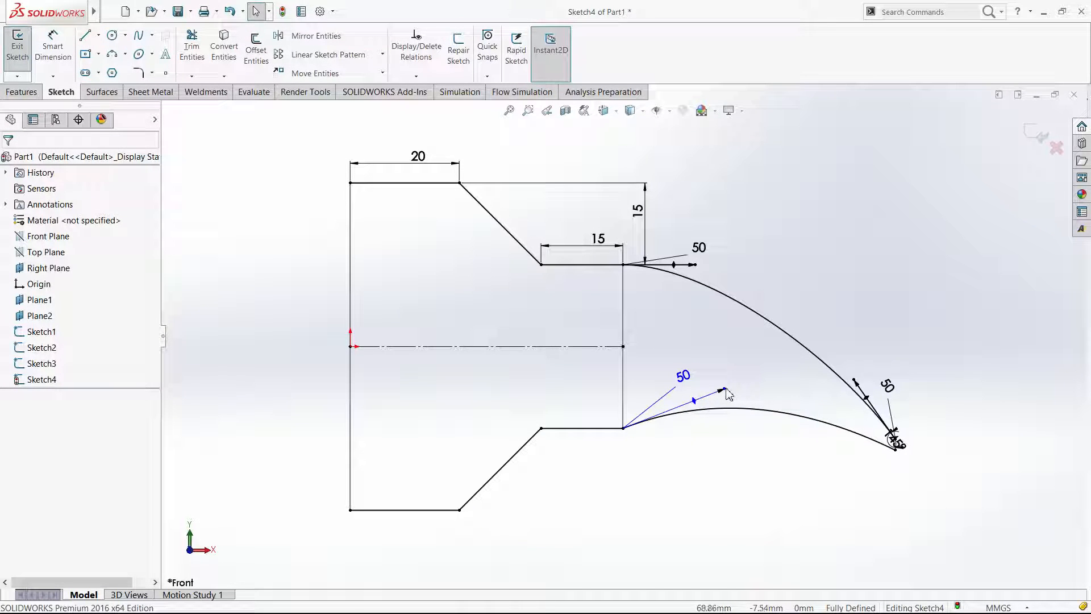
Dimension the angle between the lower spline's start handle and the adjoining horizontal line as 150°, and close the sketch.
{"action": "right_click_drag", "start_coordinate": [700, 432], "coordinate": [701, 387]}
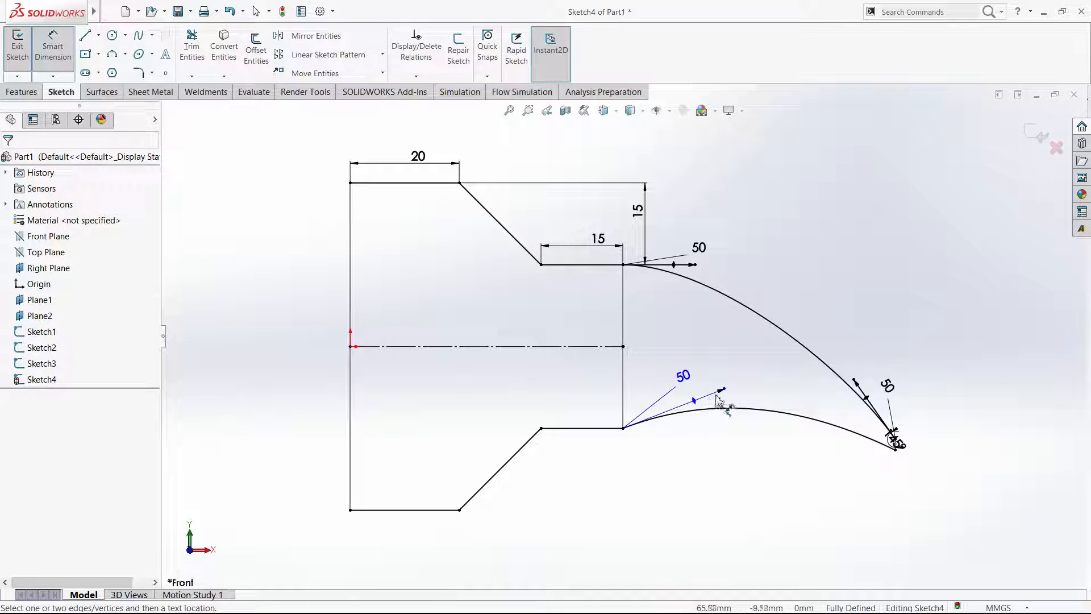
{"action": "left_click", "coordinate": [680, 416]}
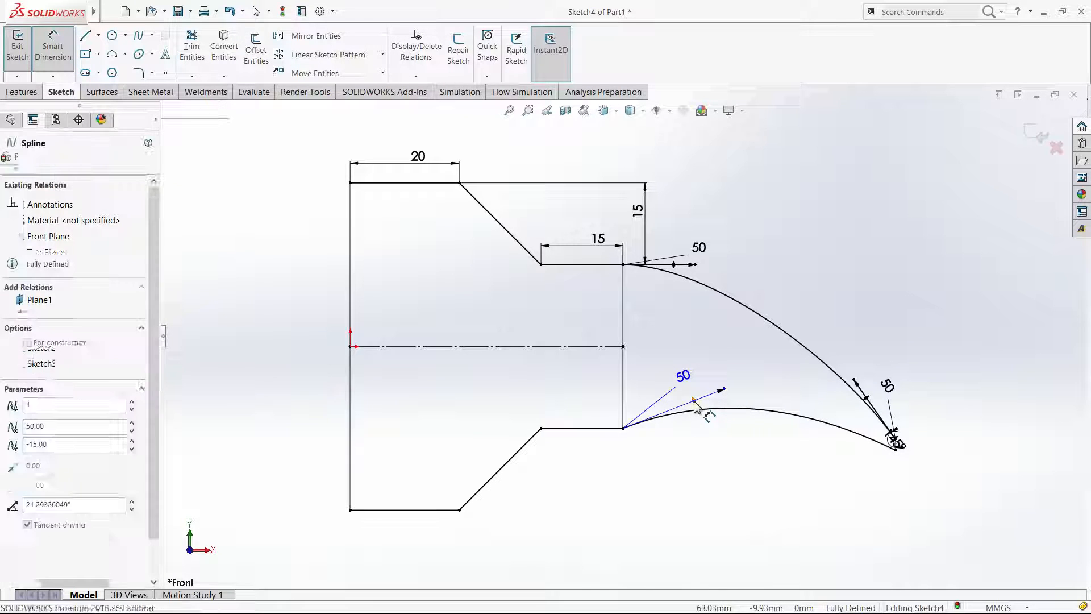
{"action": "left_click", "coordinate": [607, 429]}
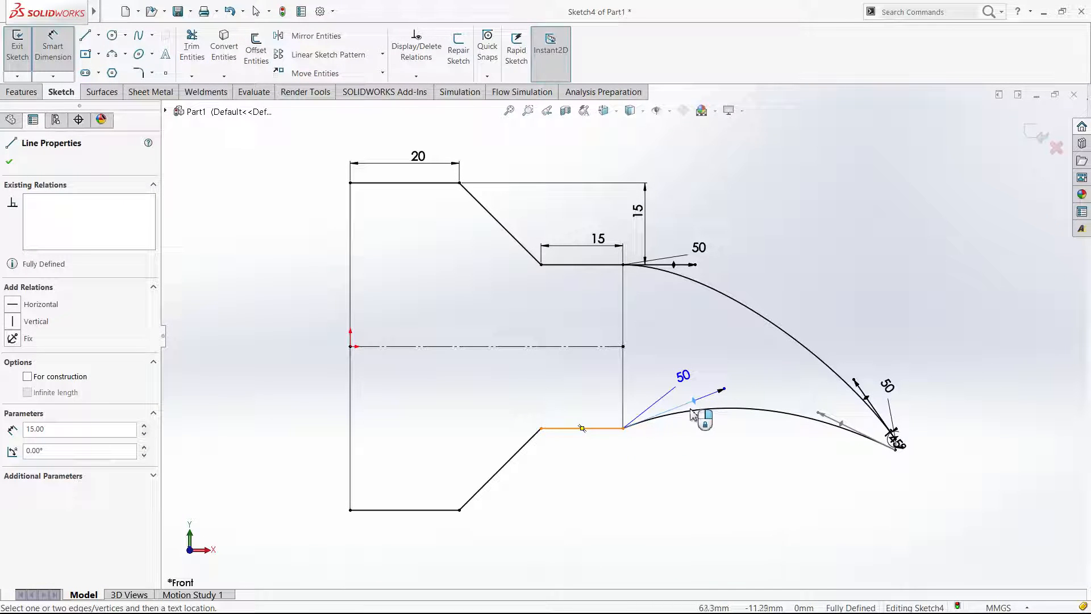
{"action": "left_click", "coordinate": [599, 402]}
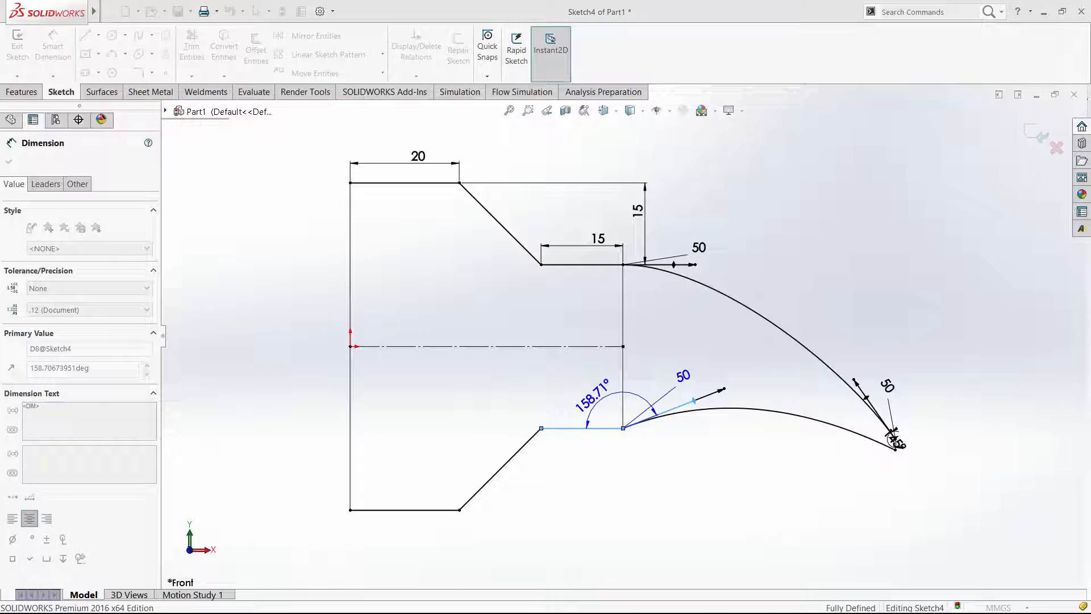
{"action": "type", "text": "150"}
{"action": "key", "text": "Return"}
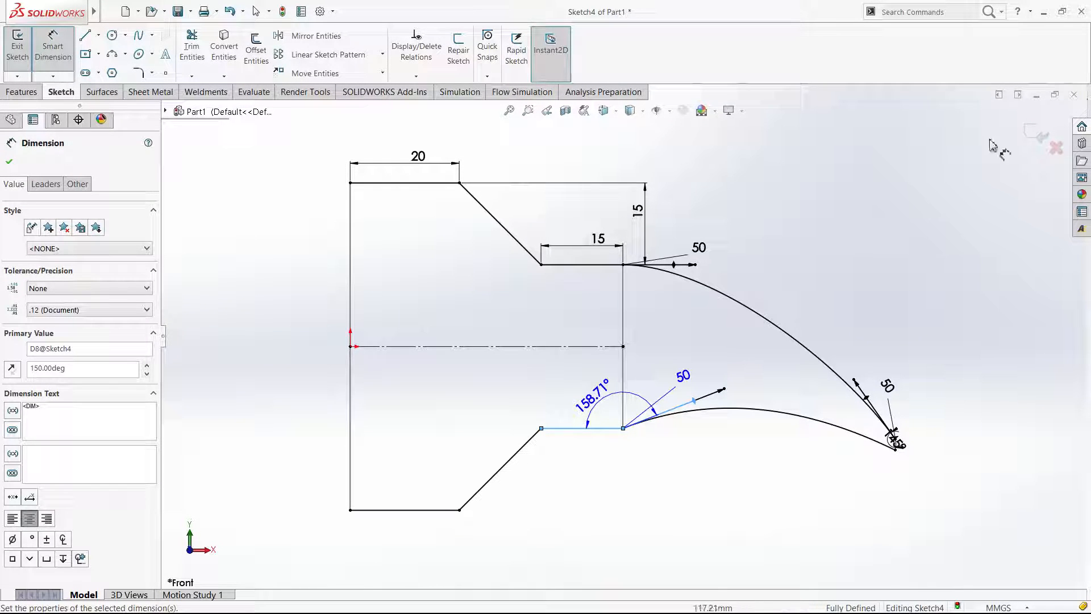
{"action": "left_click", "coordinate": [1041, 133]}
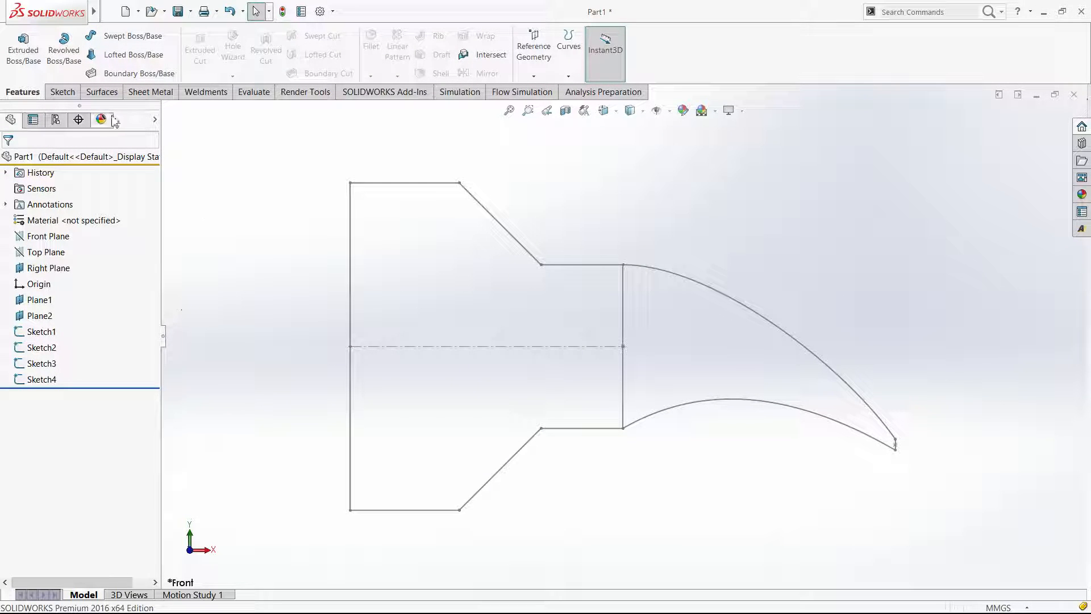
Start a loft through the circle, rectangle and thin rectangle, and shift the connector on the thin rectangle to its neighbouring upper corner.
{"action": "left_click", "coordinate": [133, 54]}
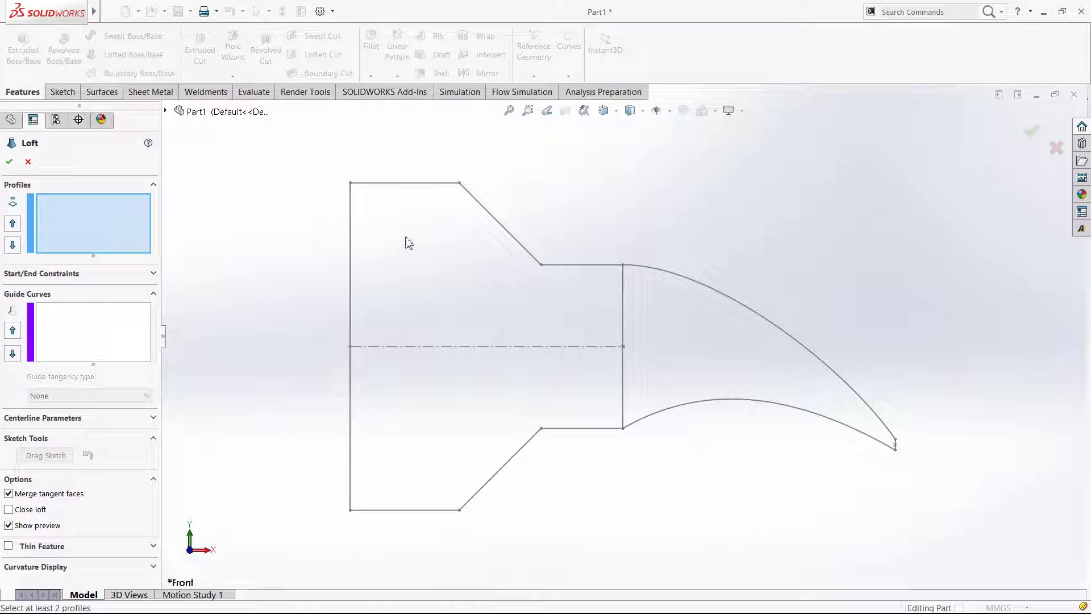
{"action": "left_click", "coordinate": [390, 214]}
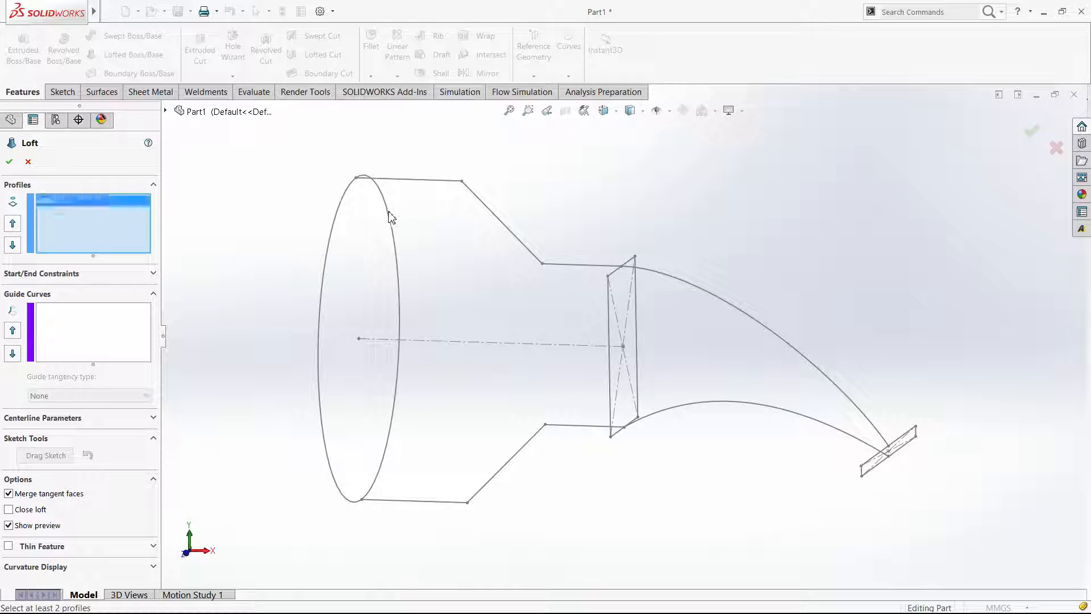
{"action": "left_click", "coordinate": [636, 305]}
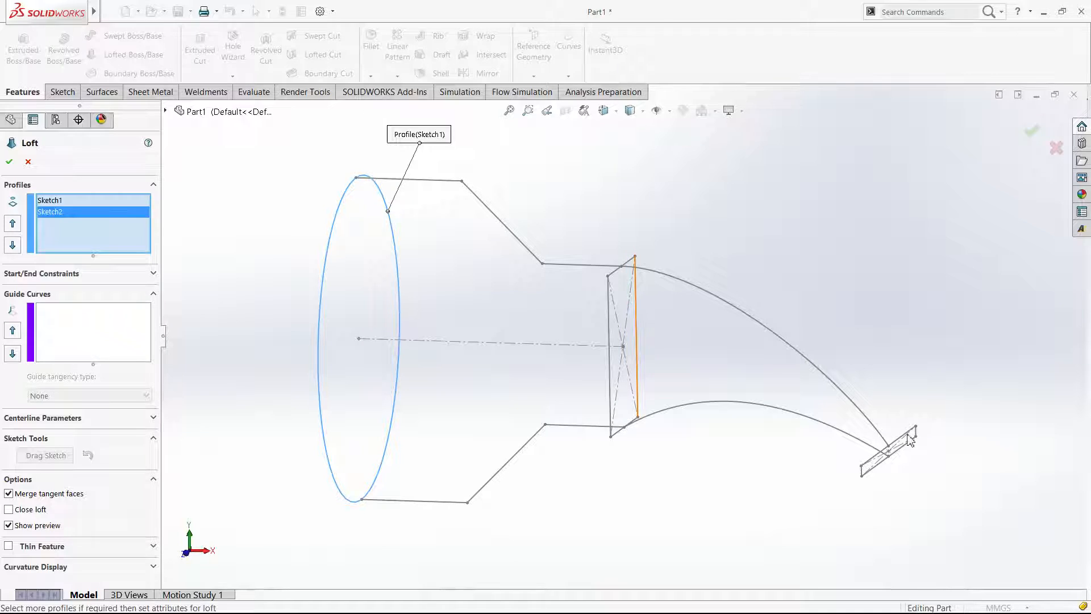
{"action": "left_click", "coordinate": [915, 435]}
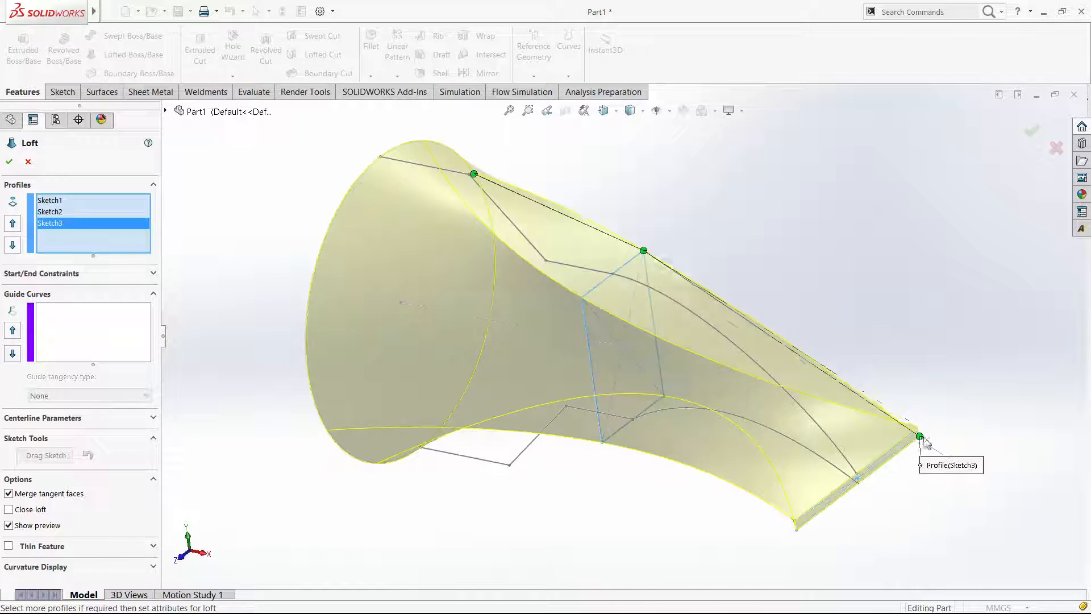
{"action": "left_click_drag", "start_coordinate": [919, 436], "coordinate": [918, 427]}
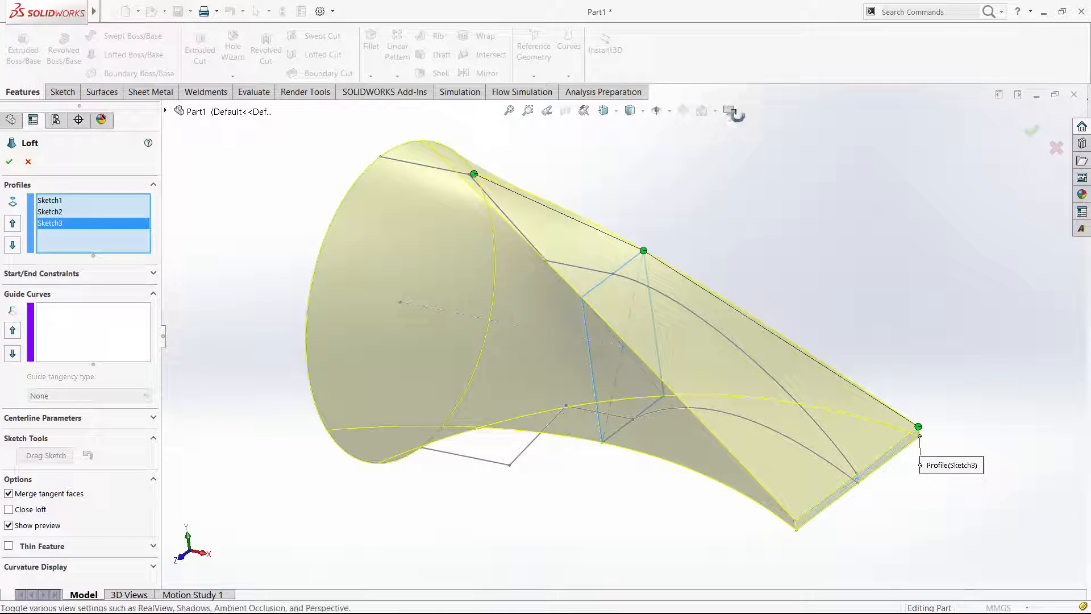
Add the upper and lower open loops of the Front Plane sketch as the loft's guide curves.
{"action": "left_click", "coordinate": [109, 328]}
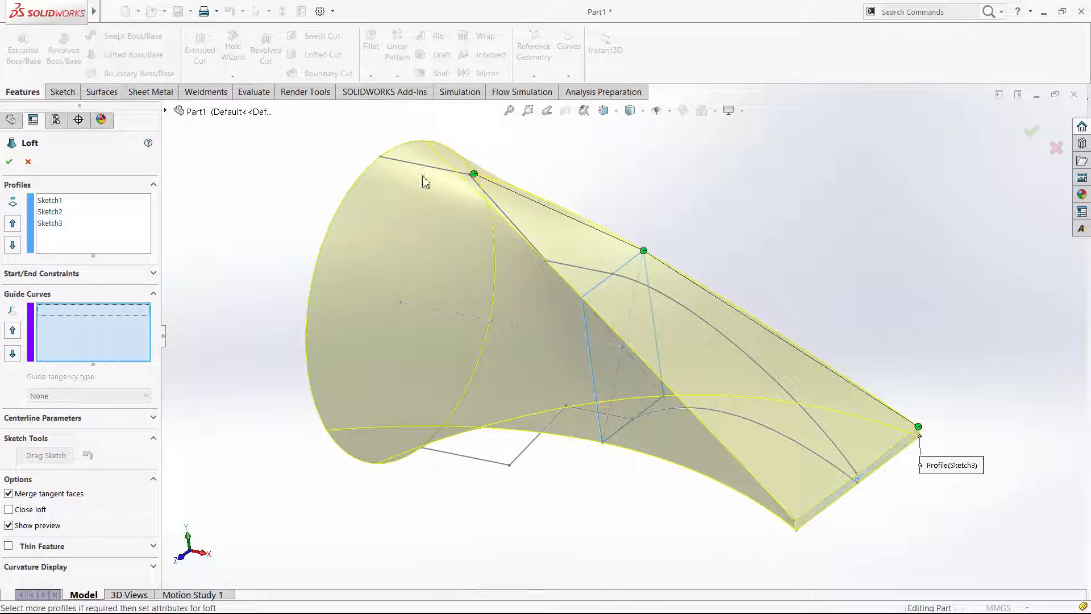
{"action": "key", "text": "ctrl+1"}
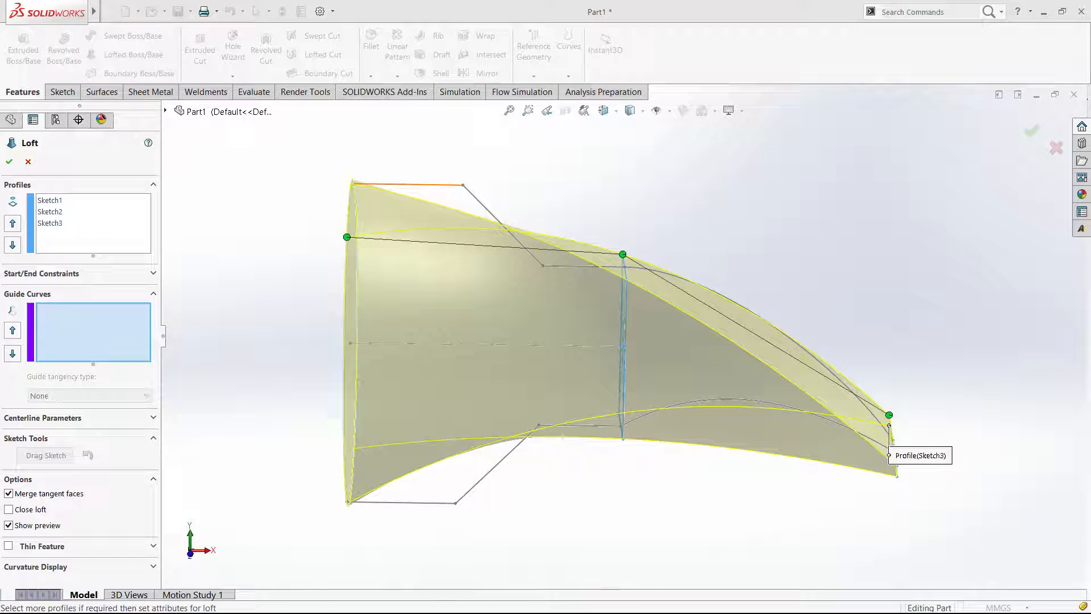
{"action": "left_click", "coordinate": [407, 184]}
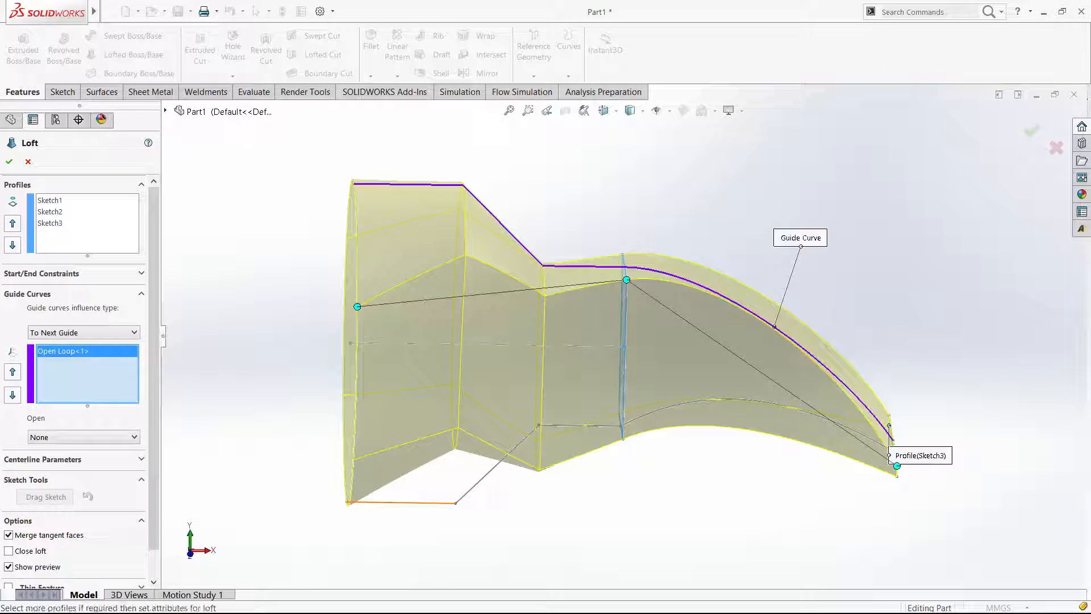
{"action": "left_click", "coordinate": [423, 502]}
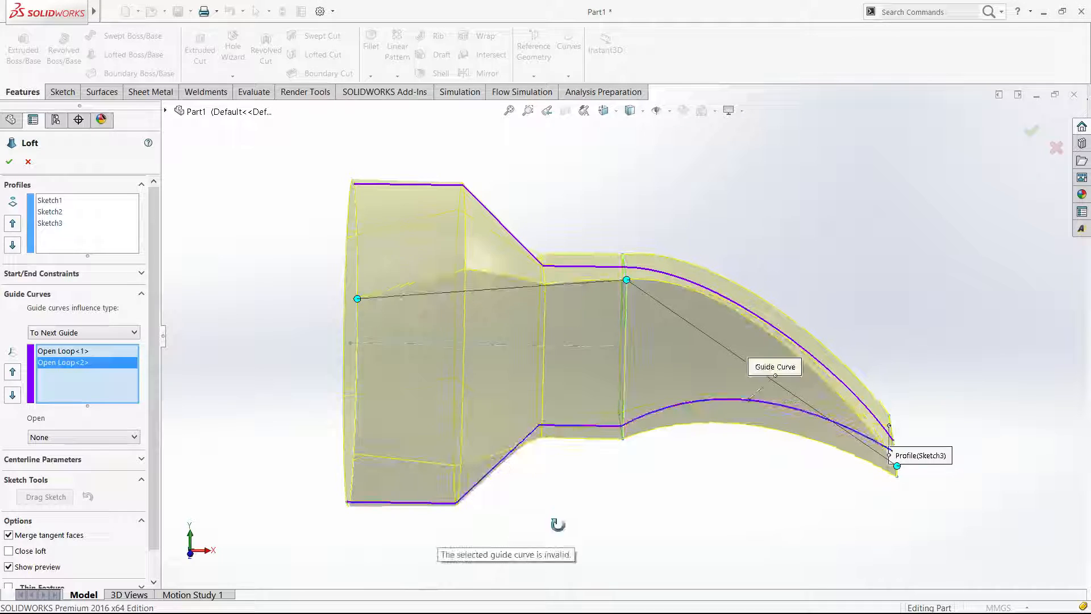
{"action": "key", "text": "ctrl+1"}
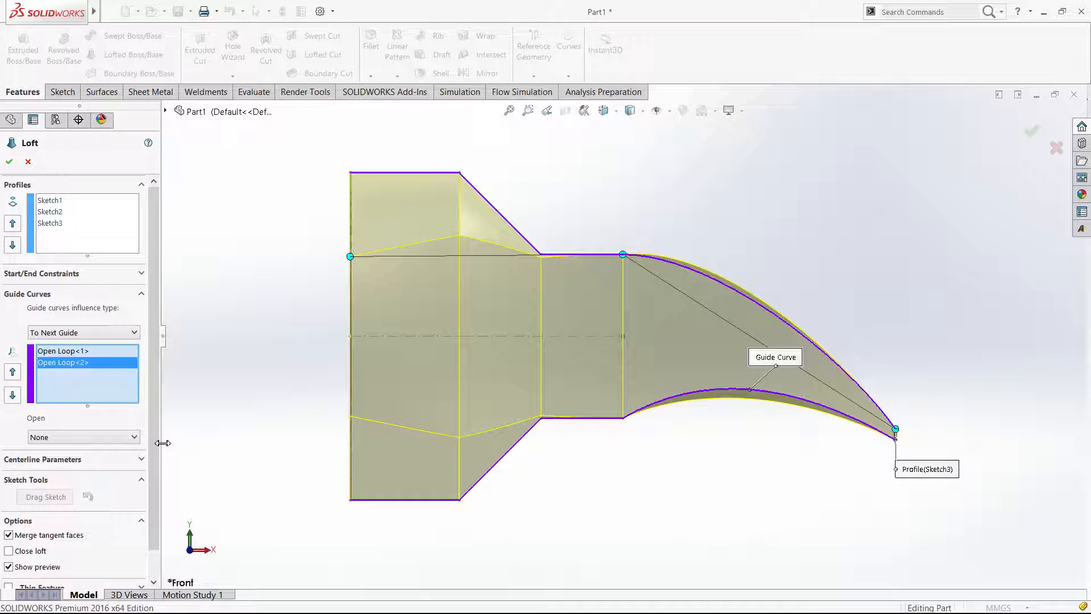
Set the loft's start constraint to Normal To Profile and increase its start tangent length.
{"action": "left_click", "coordinate": [135, 276]}
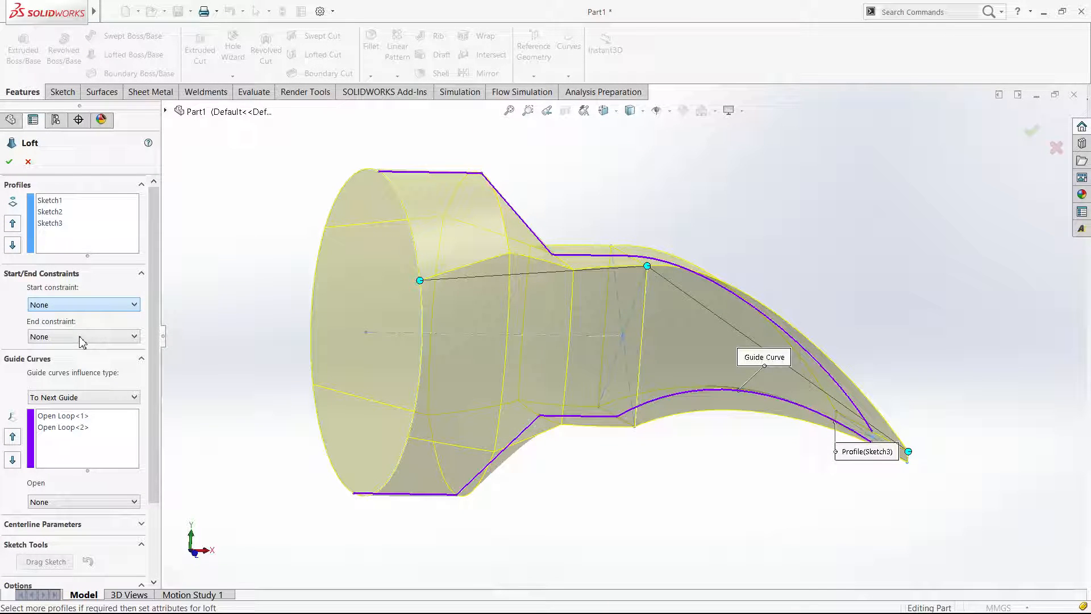
{"action": "left_click", "coordinate": [83, 305]}
{"action": "left_click", "coordinate": [80, 336]}
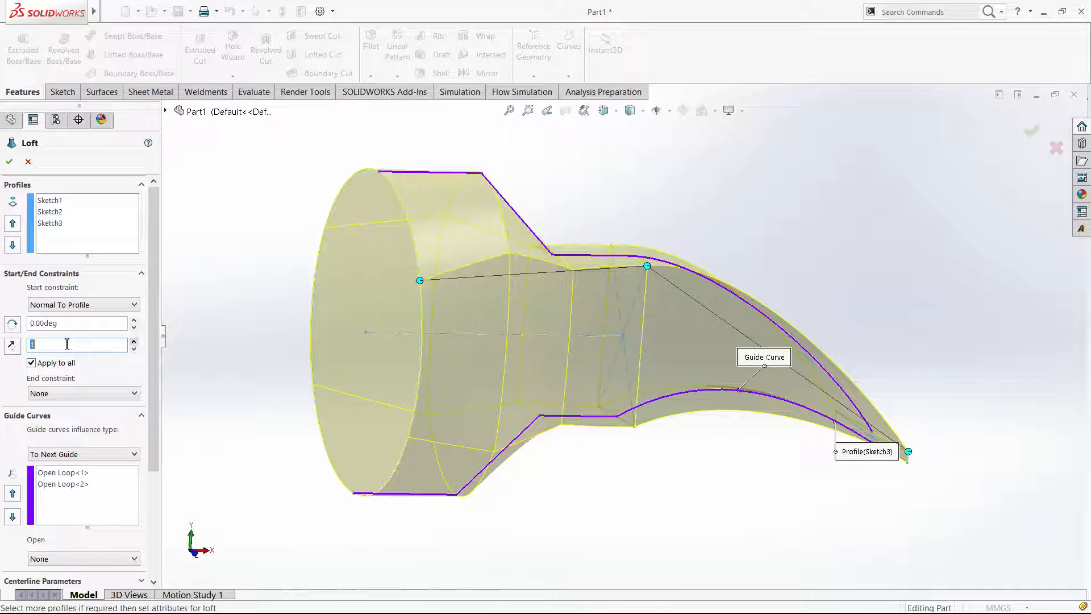
{"action": "left_click", "coordinate": [136, 341]}
{"action": "left_click", "coordinate": [135, 342]}
{"action": "left_click", "coordinate": [135, 341]}
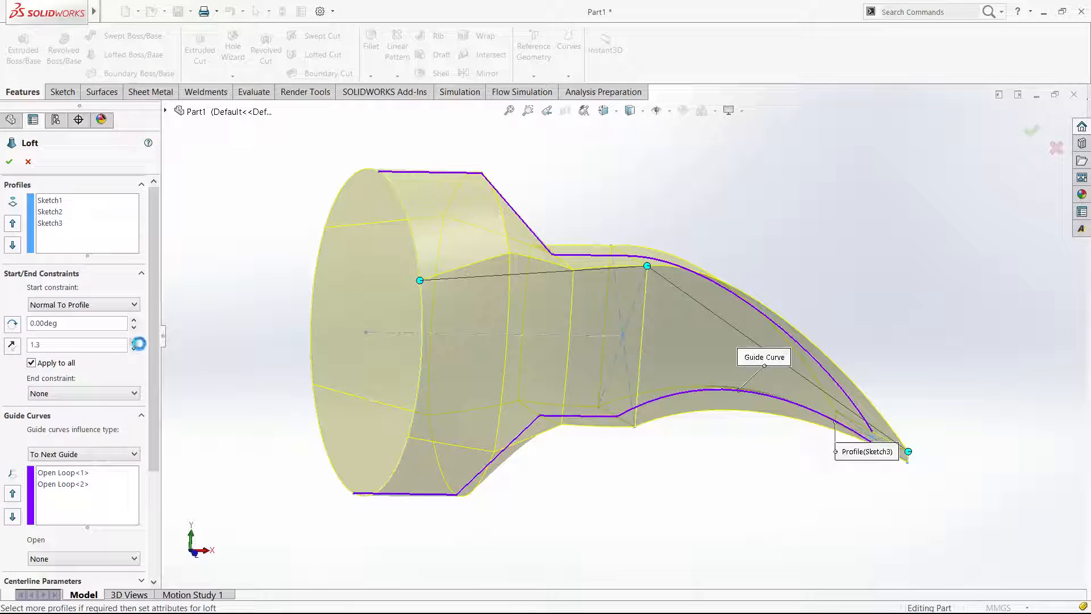
{"action": "left_click", "coordinate": [134, 342]}
{"action": "left_click", "coordinate": [135, 342]}
{"action": "left_click", "coordinate": [135, 342]}
{"action": "left_click", "coordinate": [134, 342]}
{"action": "left_click", "coordinate": [135, 342]}
{"action": "left_click", "coordinate": [137, 341]}
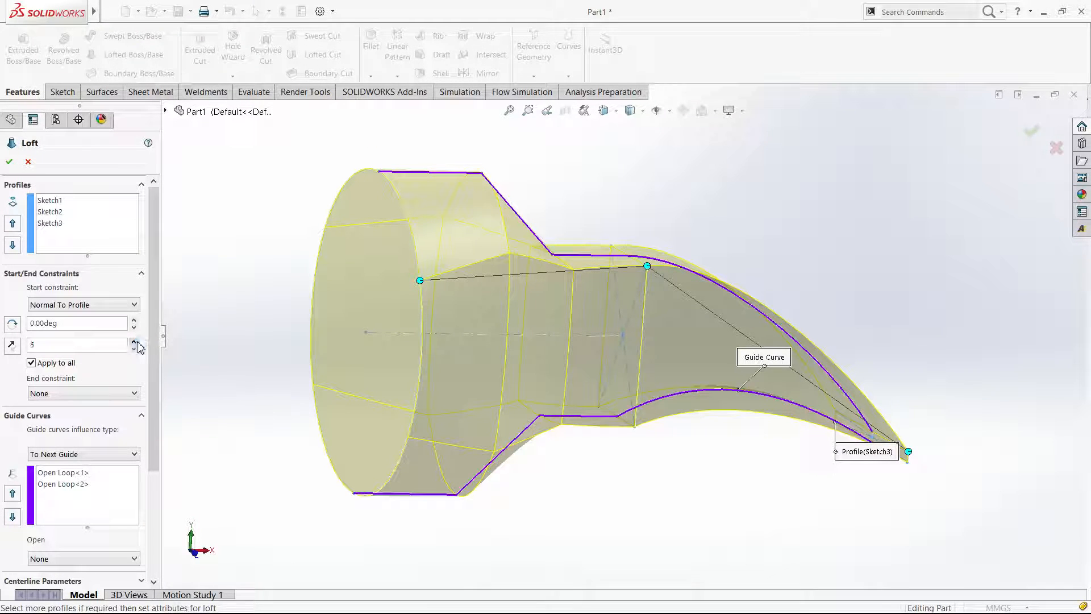
Raise the start tangent length of the loft's Normal To Profile constraint to 10 and check the preview from the front.
{"action": "left_click", "coordinate": [134, 341]}
{"action": "key", "text": "ctrl+1"}
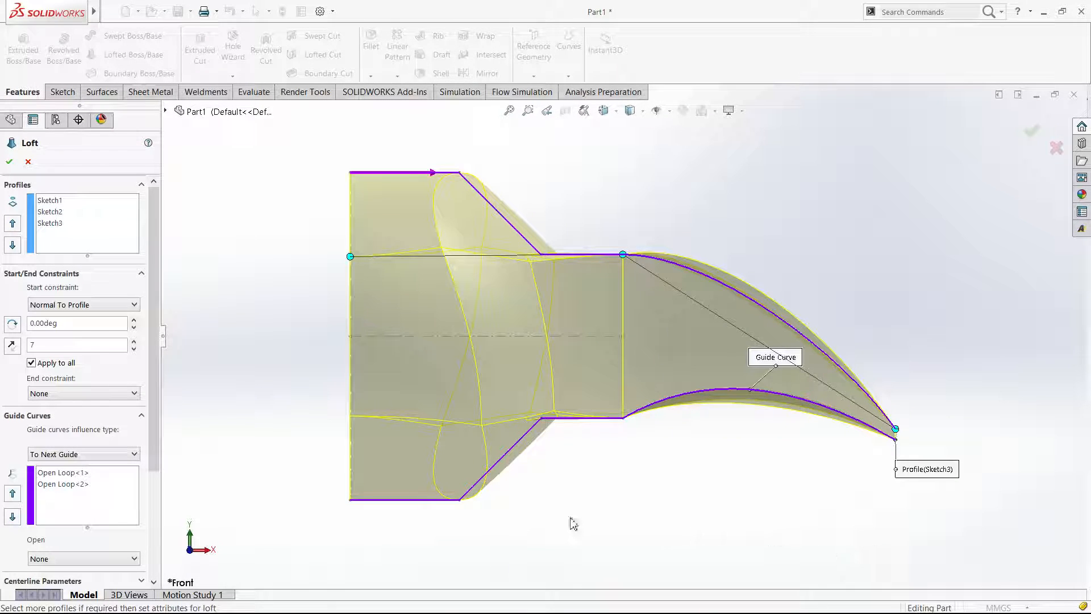
{"action": "left_click", "coordinate": [135, 342]}
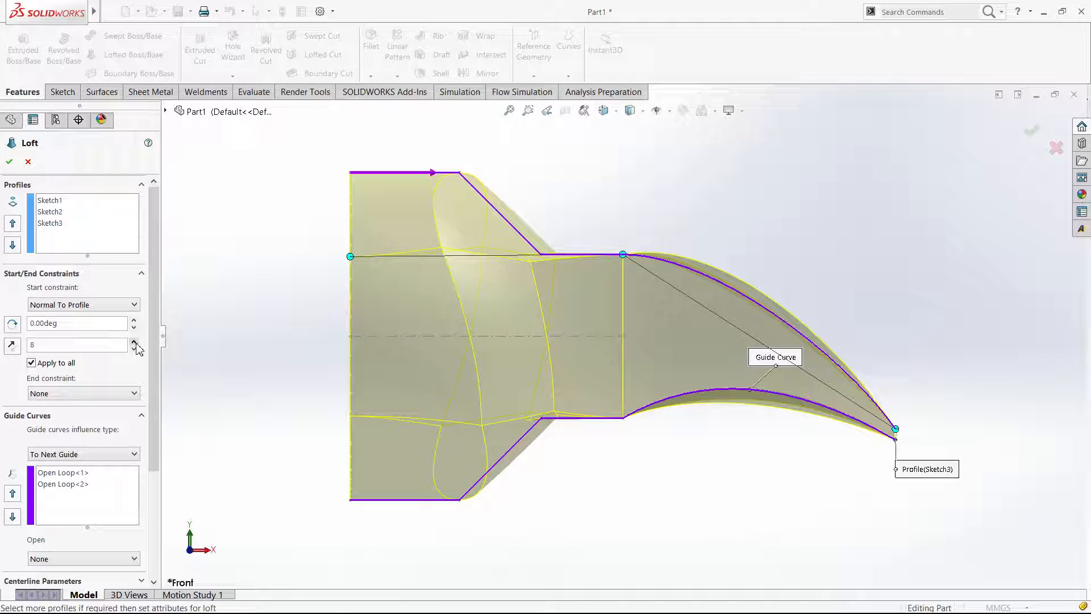
{"action": "left_click", "coordinate": [134, 342]}
{"action": "left_click", "coordinate": [134, 342]}
Set the loft's start constraint to Direction Vector along the middle rectangle's diagonal construction line and inspect the preview.
{"action": "left_click", "coordinate": [80, 304]}
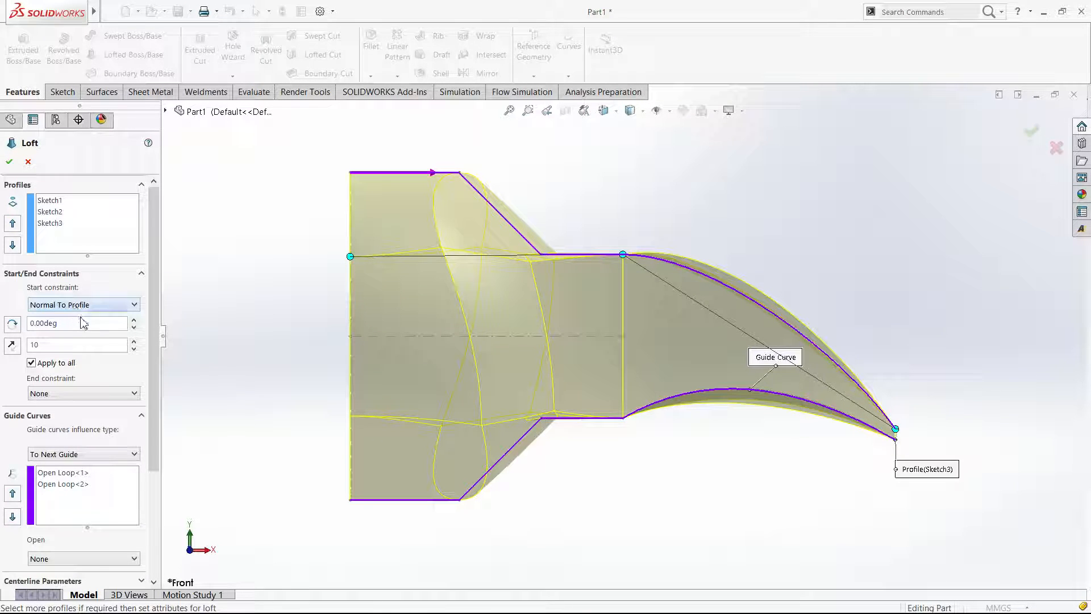
{"action": "left_click", "coordinate": [89, 333]}
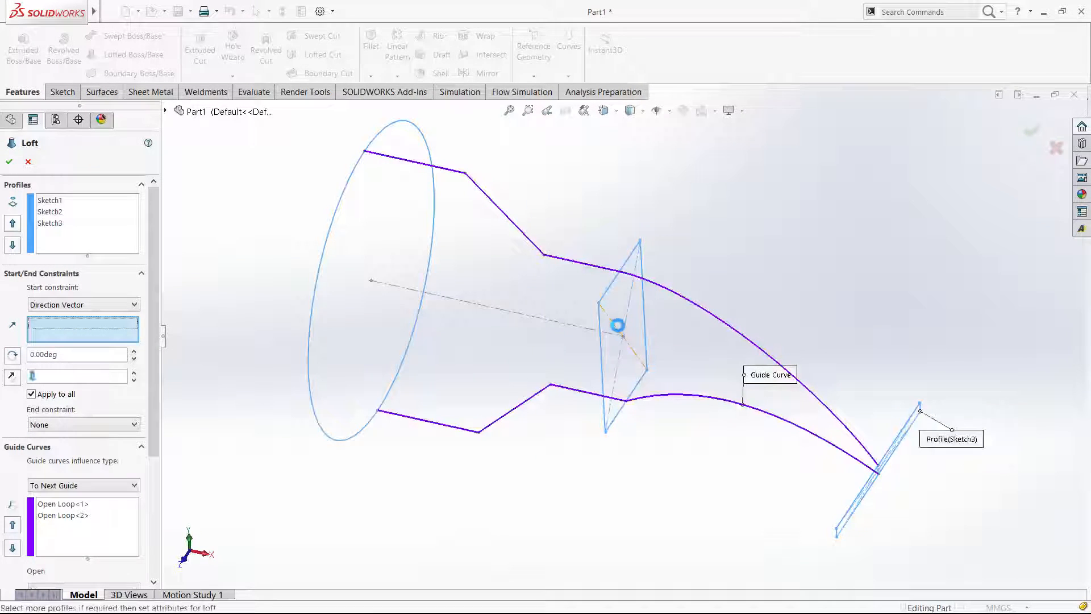
{"action": "left_click", "coordinate": [616, 325]}
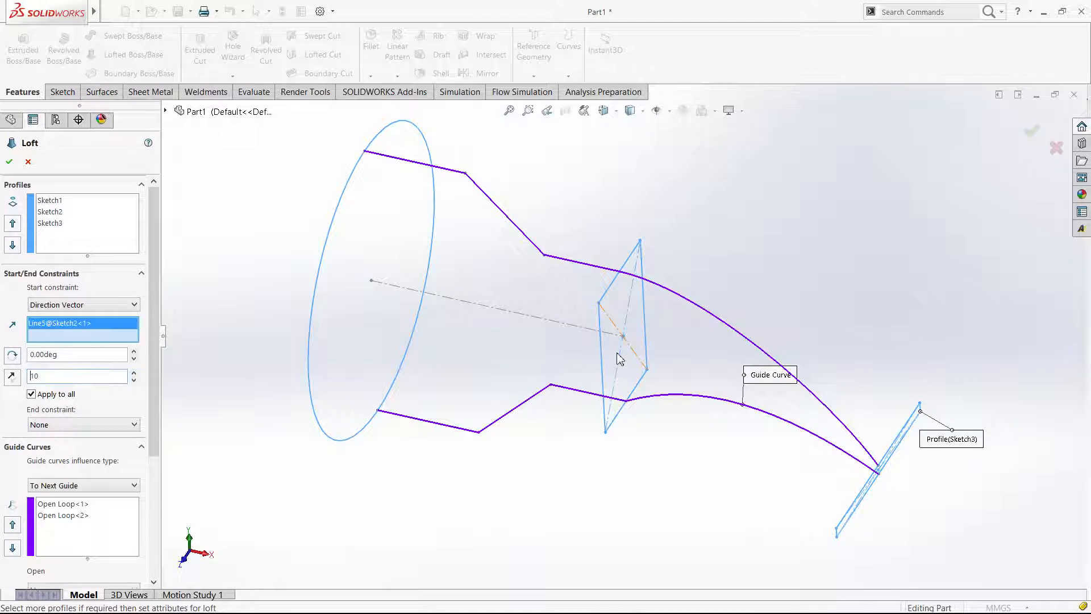
{"action": "middle_click_drag", "start_coordinate": [585, 381], "coordinate": [539, 436]}
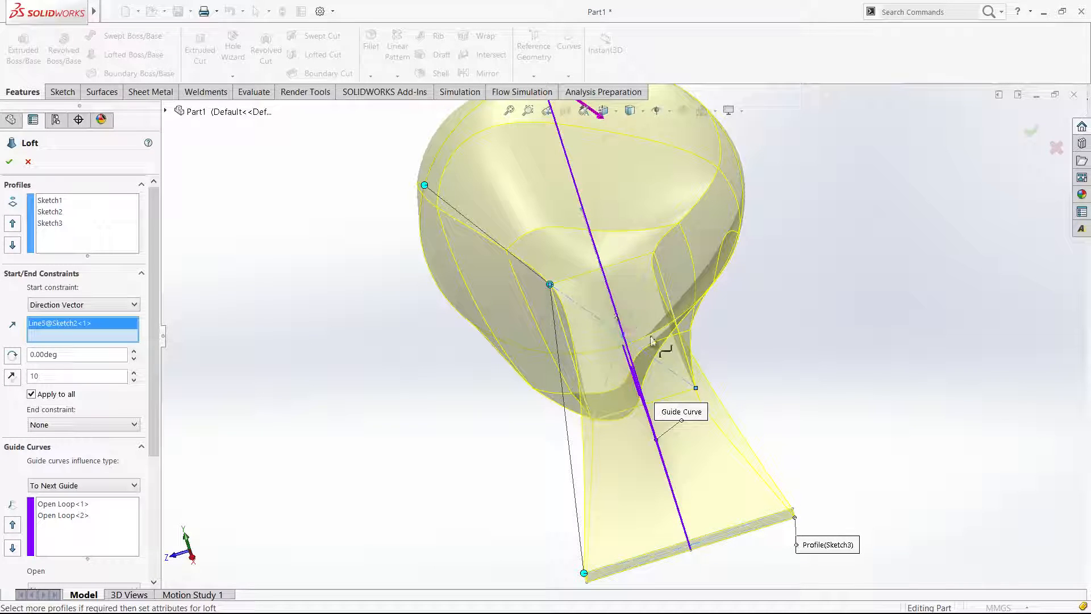
{"action": "key", "text": "ctrl+4"}
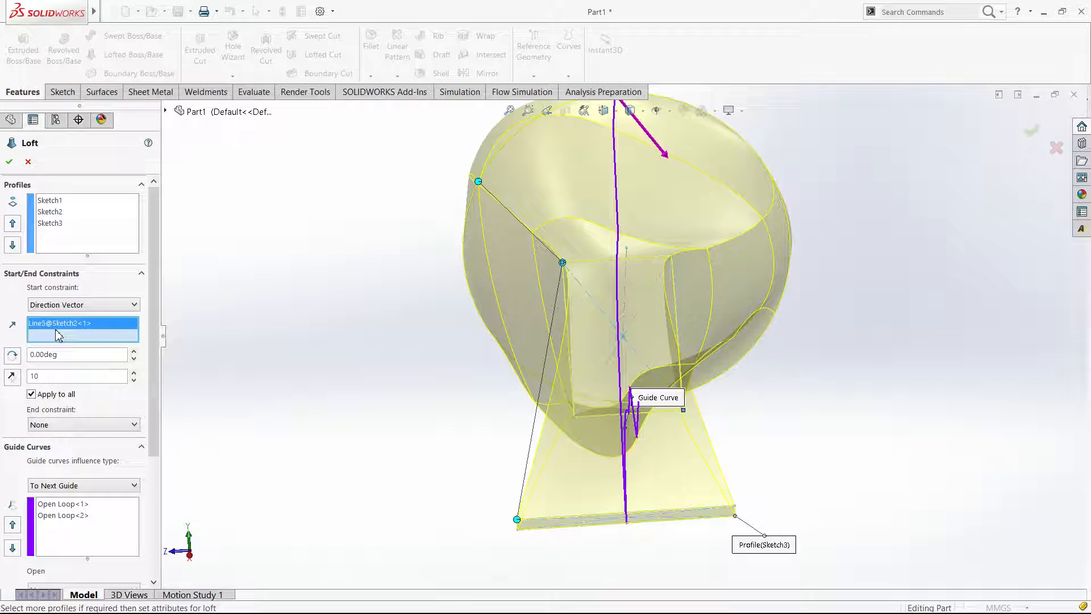
Set the loft's start constraint to None and inspect the preview from several directions.
{"action": "left_click", "coordinate": [76, 308]}
{"action": "left_click", "coordinate": [79, 317]}
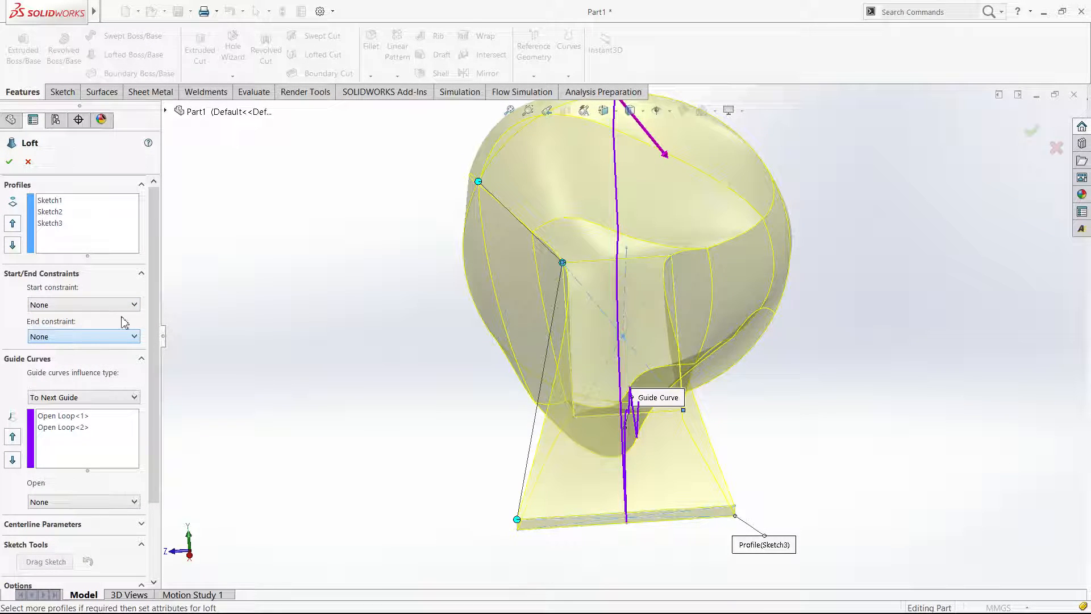
{"action": "key", "text": "ctrl+4"}
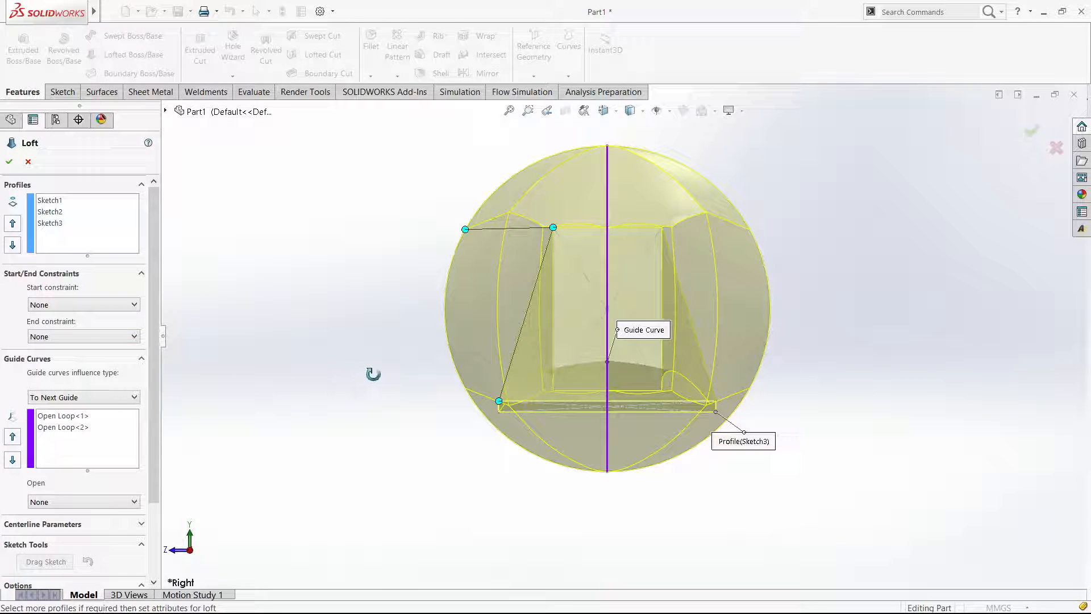
{"action": "middle_click_drag", "start_coordinate": [373, 373], "coordinate": [363, 457]}
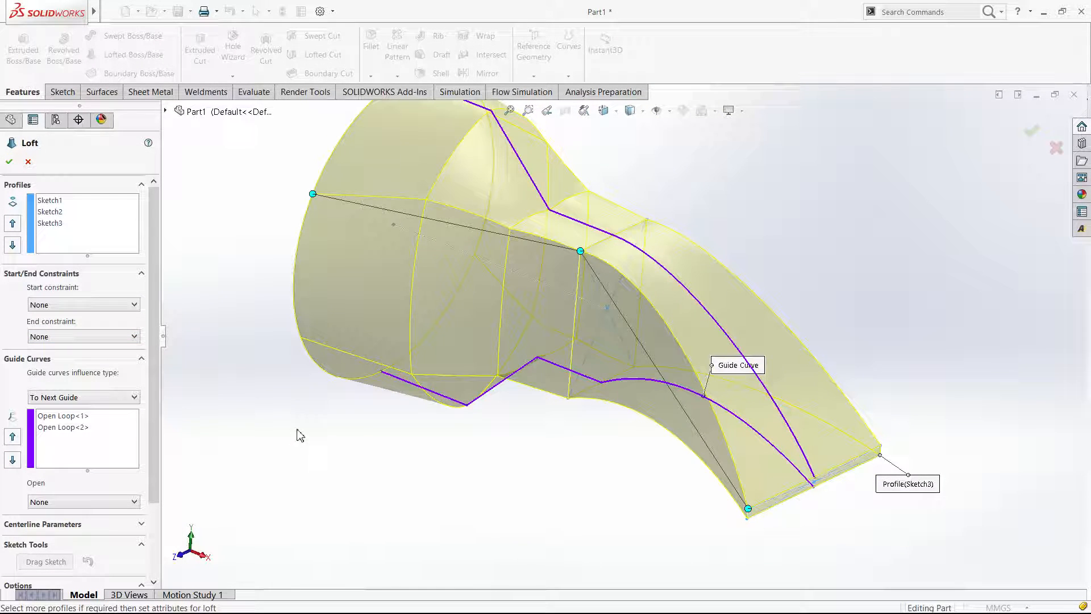
{"action": "scroll", "coordinate": [366, 421], "scroll_direction": "up", "scroll_amount": 4}
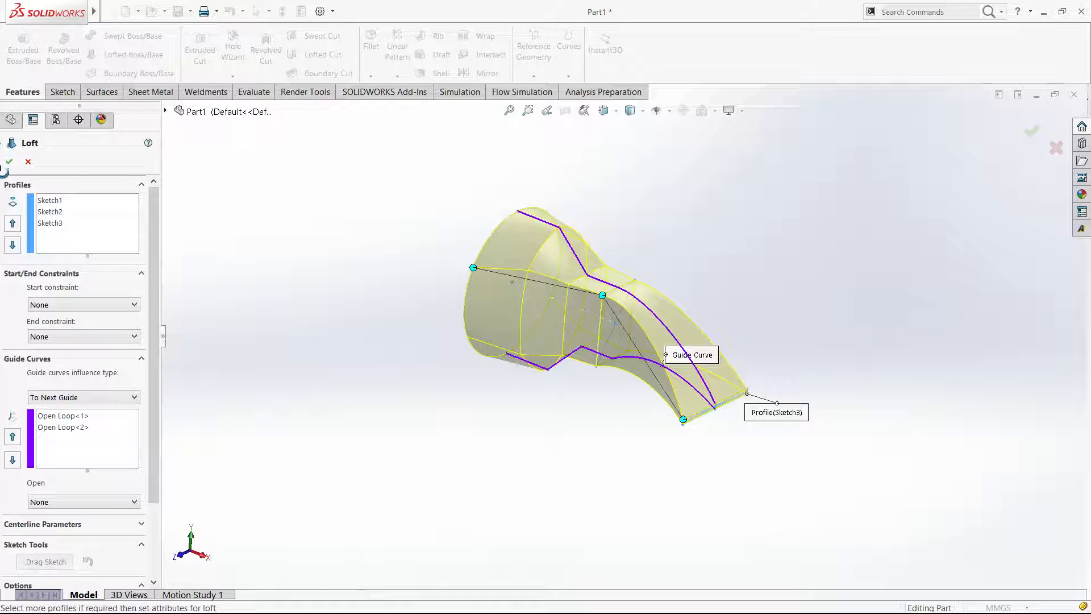
{"action": "middle_click_drag", "start_coordinate": [287, 220], "coordinate": [246, 209]}
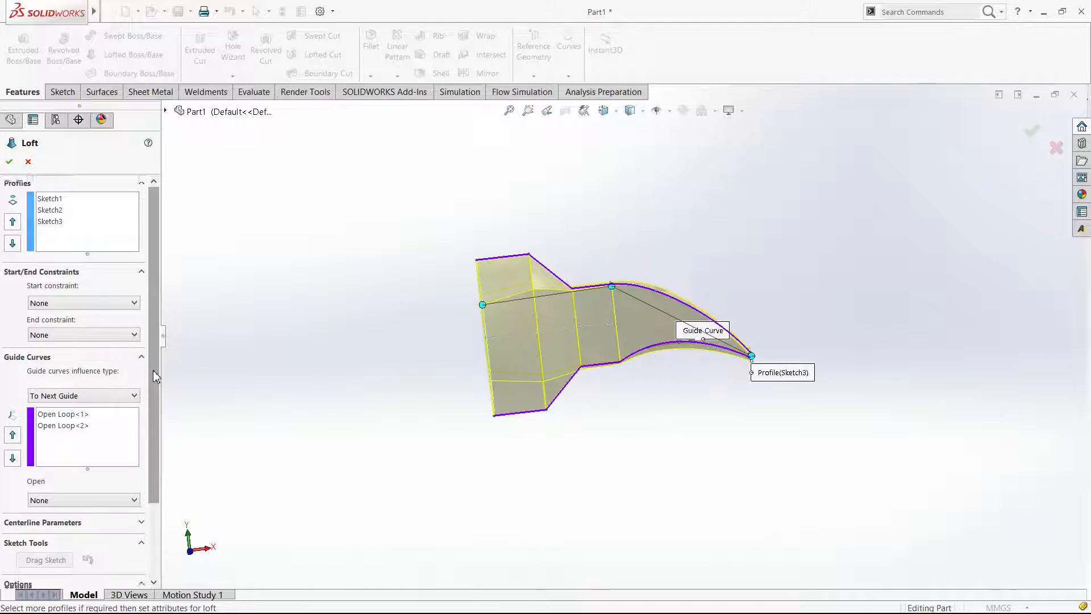
Try the Close loft option and switch it back off.
{"action": "left_click_drag", "start_coordinate": [154, 376], "coordinate": [155, 347]}
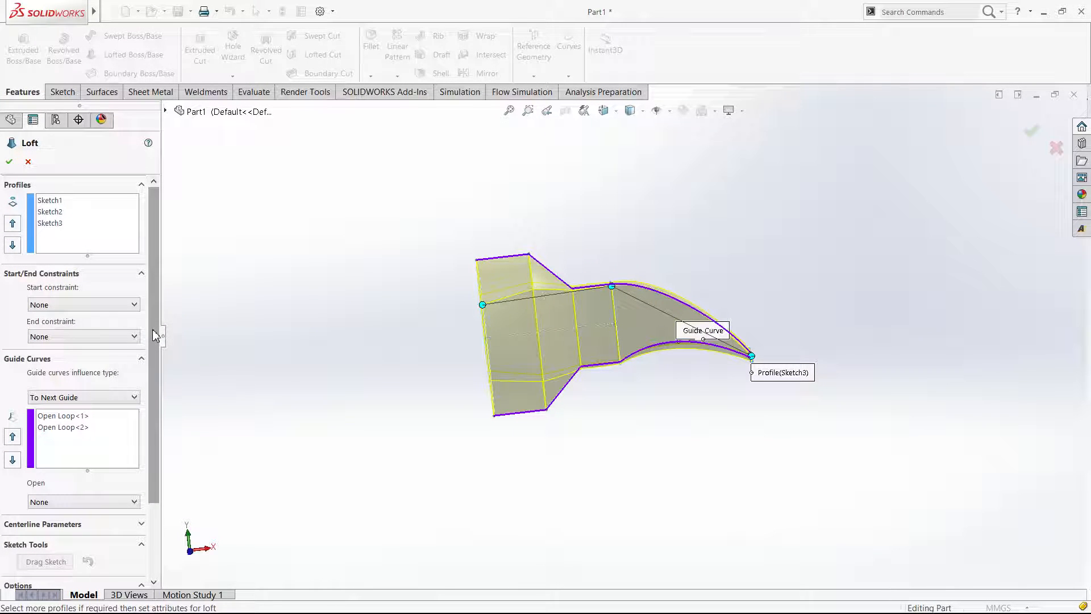
{"action": "scroll", "coordinate": [154, 335], "scroll_direction": "down", "scroll_amount": 3}
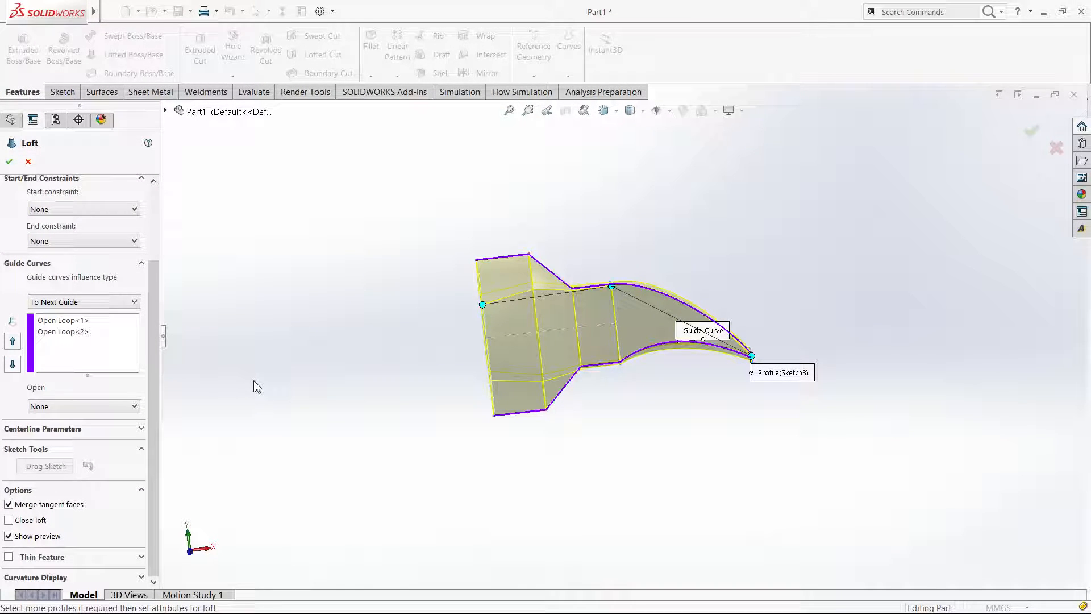
{"action": "left_click", "coordinate": [28, 522]}
{"action": "left_click", "coordinate": [28, 522]}
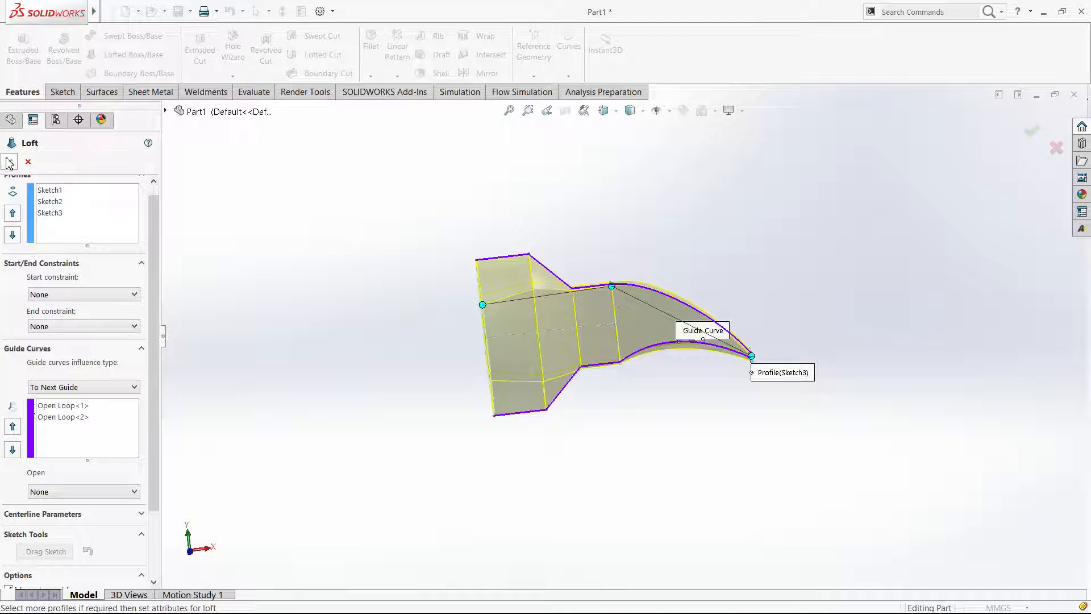
Expand the loft's Thin Feature settings to view their options.
{"action": "left_click_drag", "start_coordinate": [158, 458], "coordinate": [156, 518]}
{"action": "scroll", "coordinate": [152, 566], "scroll_direction": "down", "scroll_amount": 1}
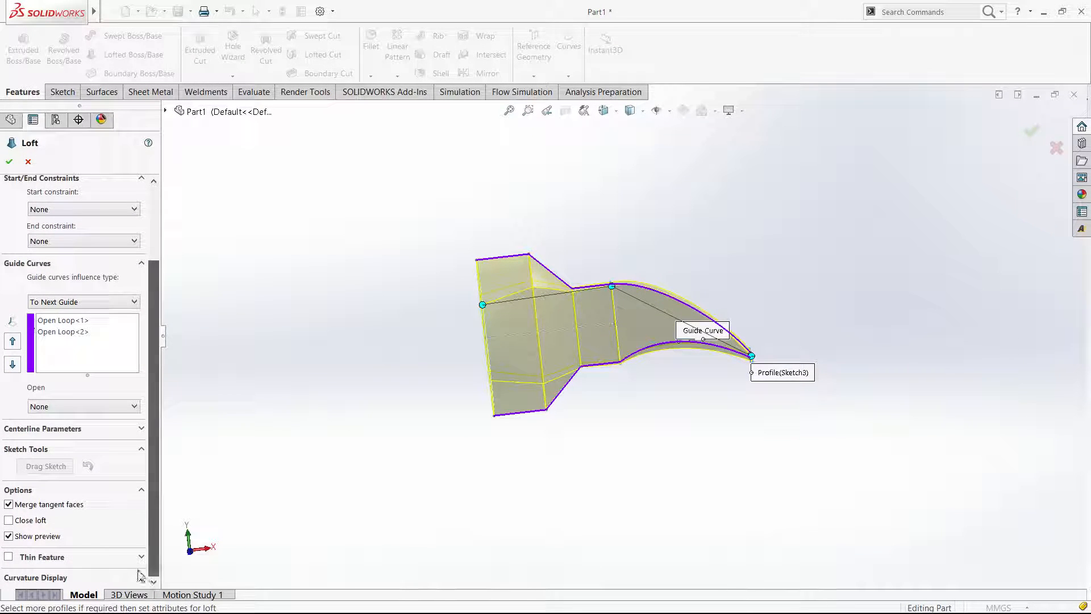
{"action": "left_click", "coordinate": [141, 557]}
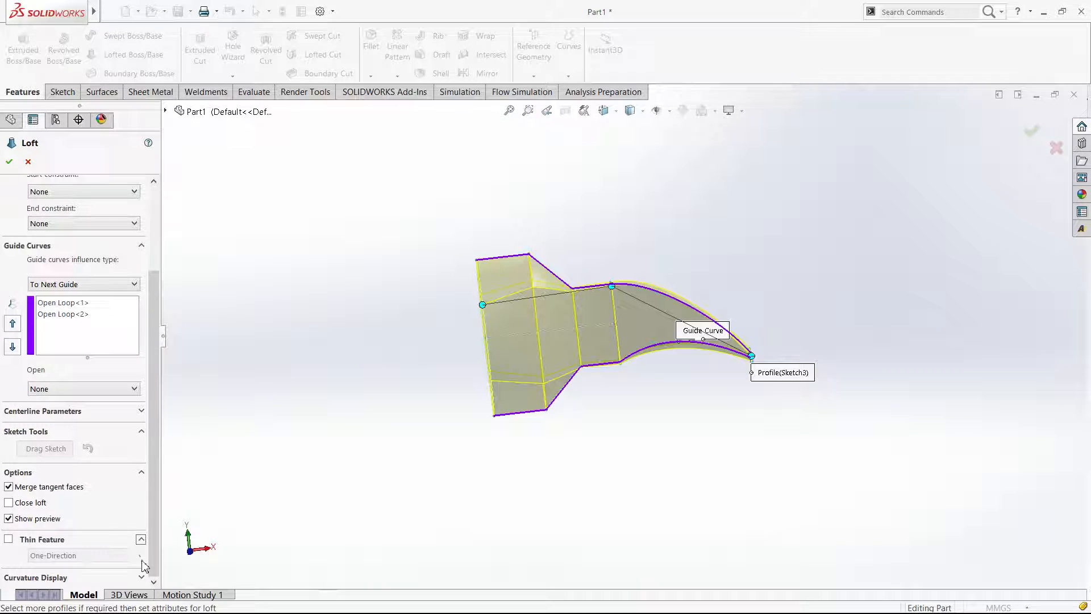
Complete the hammer head loft with both open-loop guide curves and Thin Feature off, and show it in trimetric view.
{"action": "left_click", "coordinate": [9, 539]}
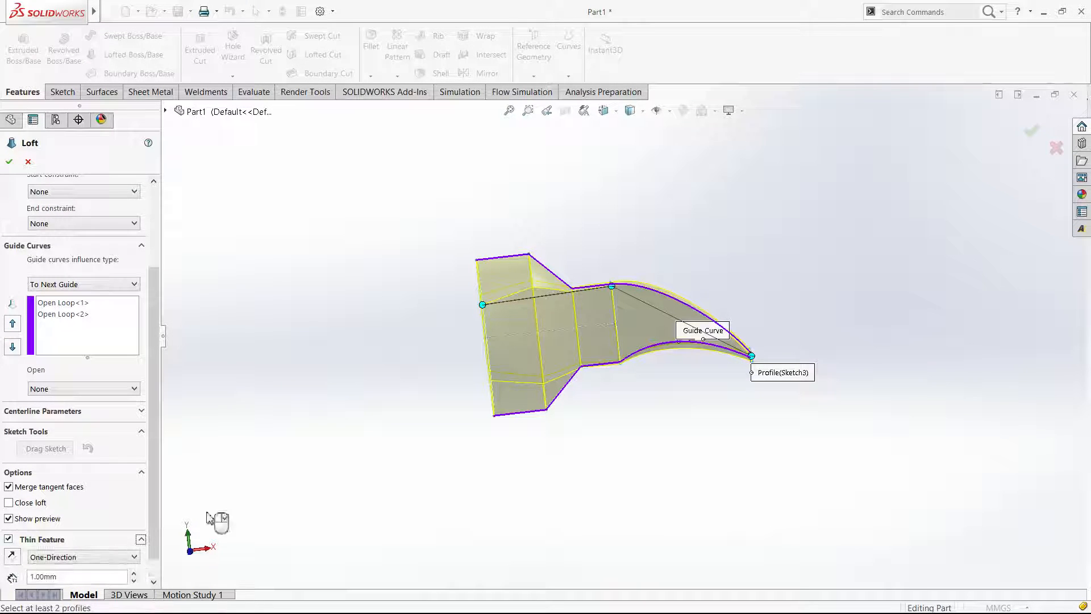
{"action": "left_click", "coordinate": [9, 538]}
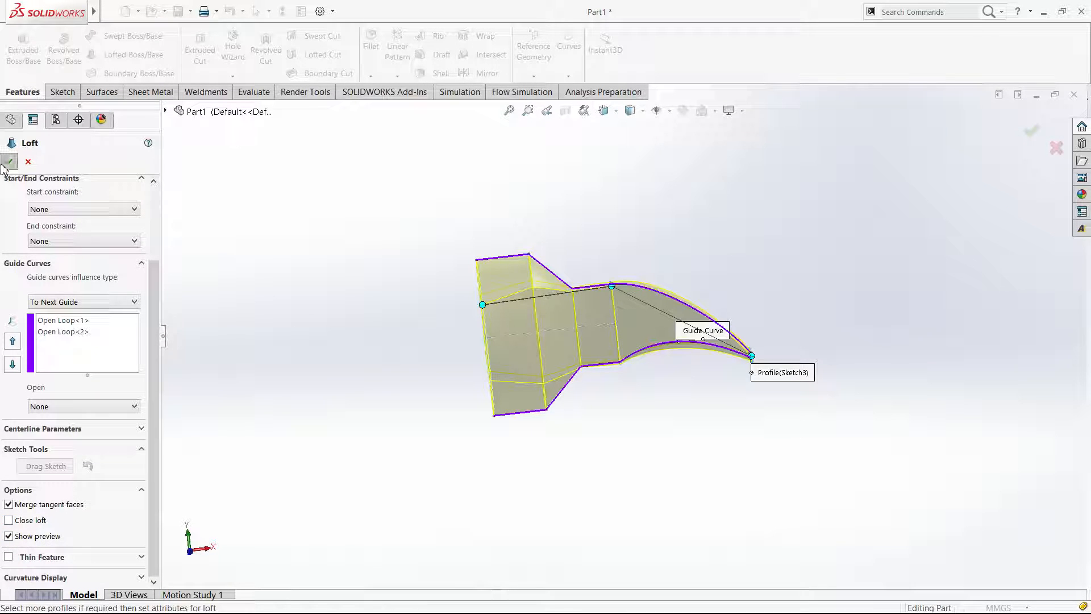
{"action": "key", "text": "Return"}
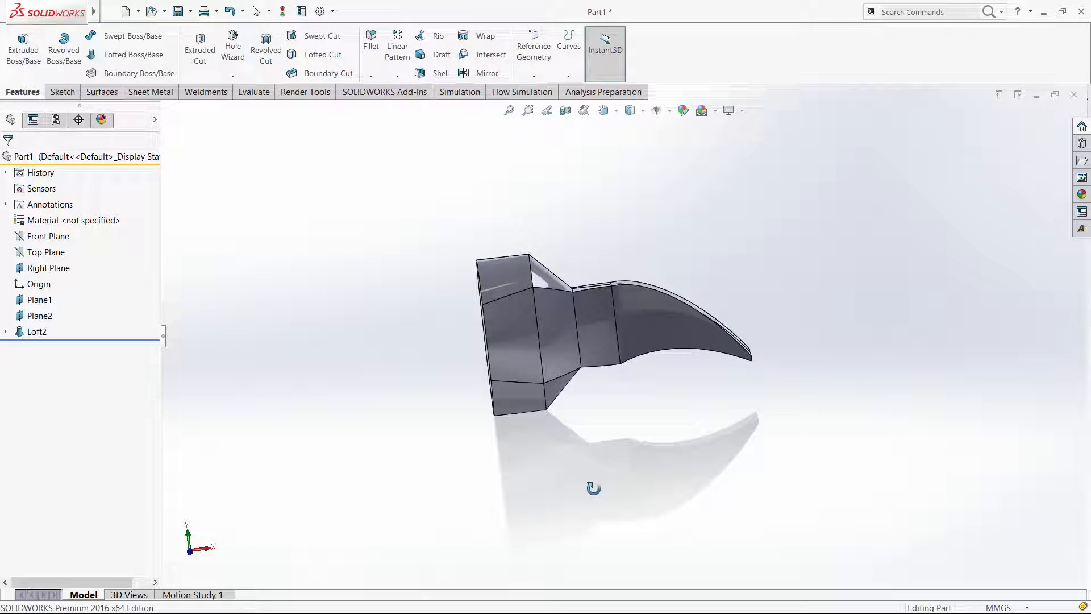
{"action": "middle_click_drag", "start_coordinate": [606, 519], "coordinate": [588, 368]}
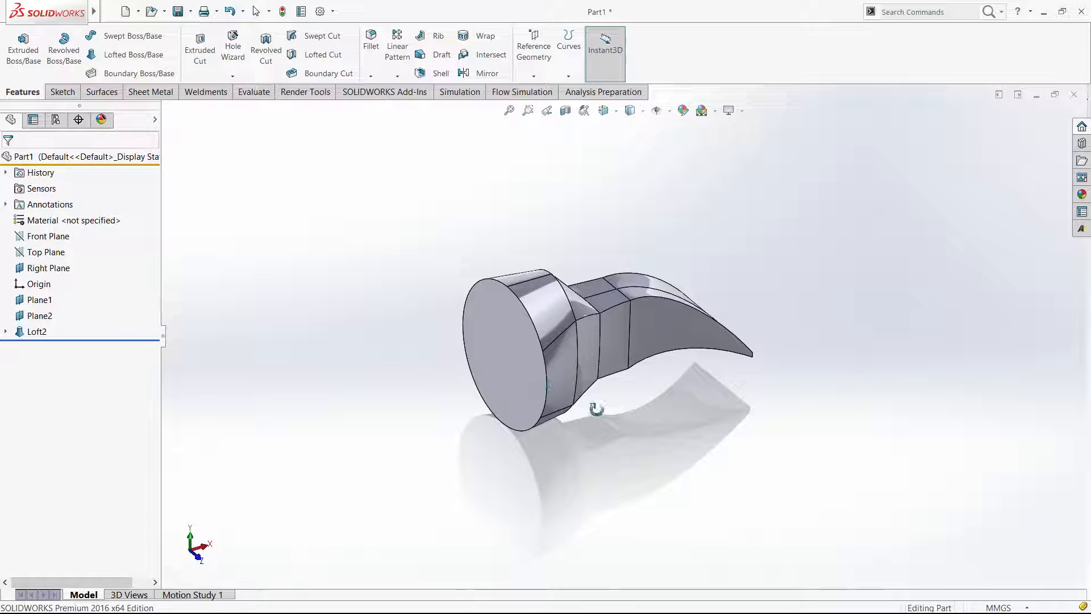
{"action": "middle_click_drag", "start_coordinate": [667, 393], "coordinate": [913, 520]}
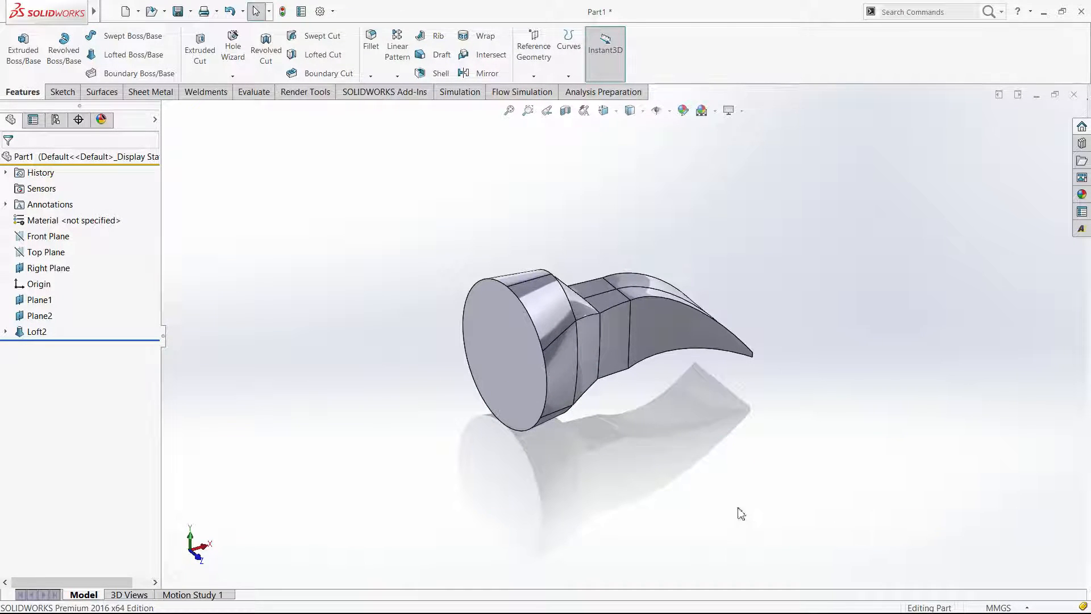
{"action": "key", "text": "ctrl+7"}
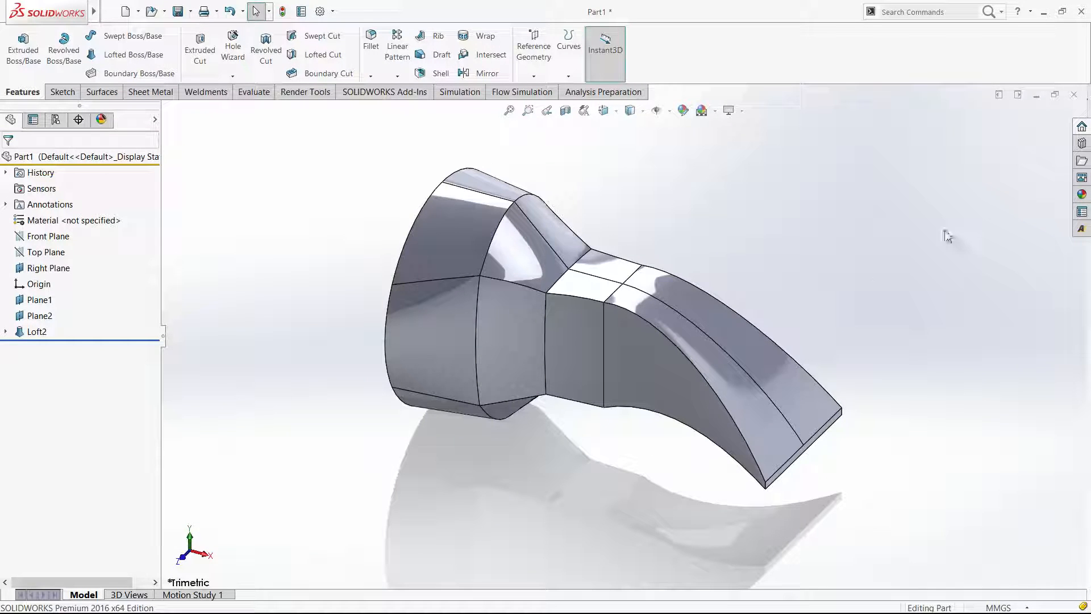
Apply the cast iron appearance from the metal library to the hammer head.
{"action": "left_click", "coordinate": [1082, 194]}
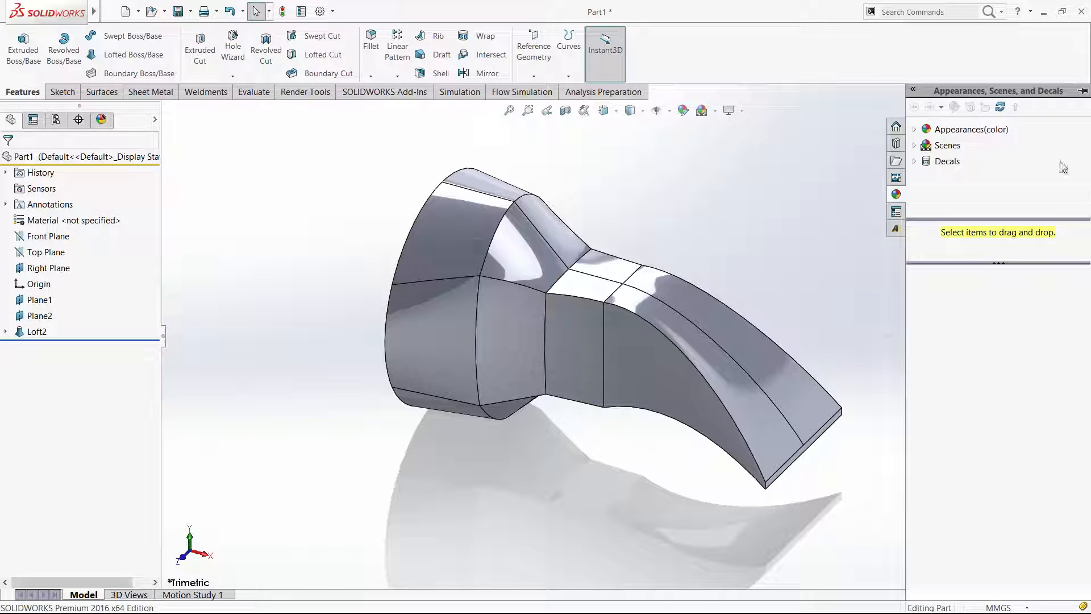
{"action": "left_click", "coordinate": [936, 131]}
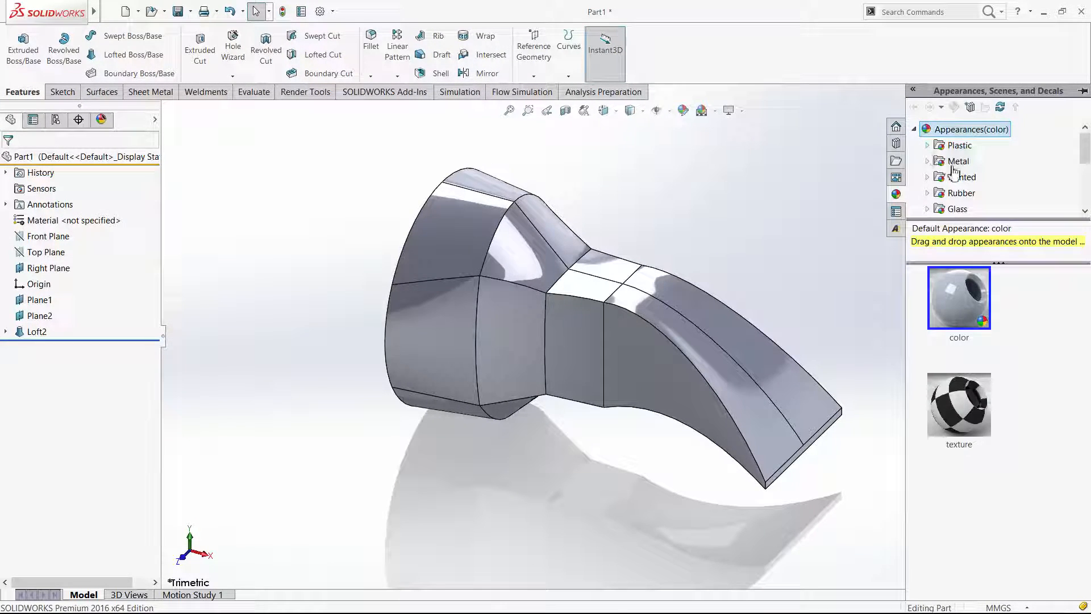
{"action": "left_click", "coordinate": [959, 162]}
{"action": "double_click", "coordinate": [959, 162]}
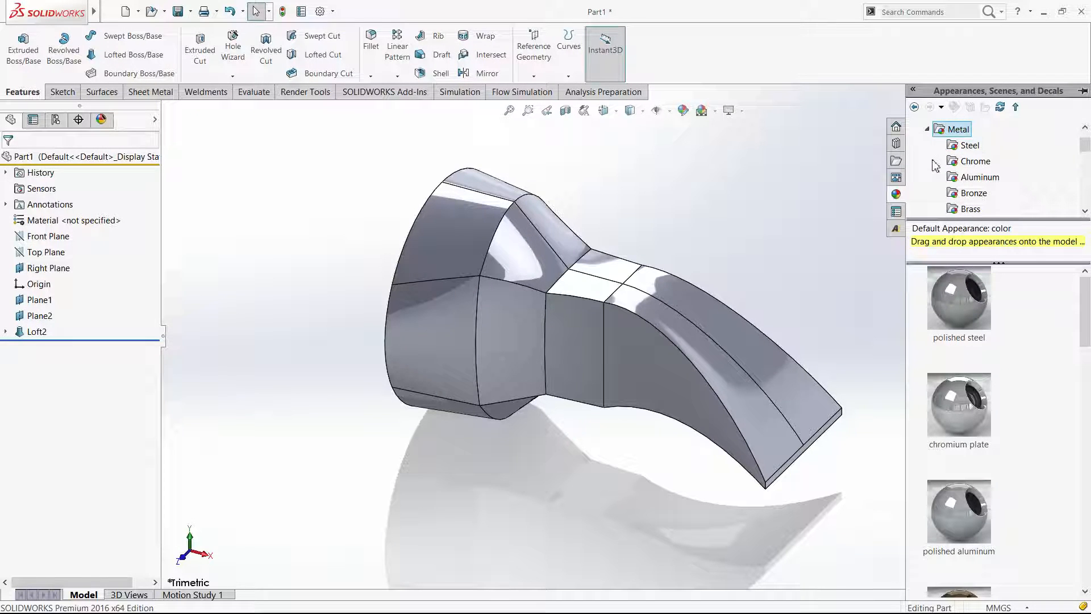
{"action": "left_click", "coordinate": [979, 175]}
{"action": "scroll", "coordinate": [995, 196], "scroll_direction": "down", "scroll_amount": 2}
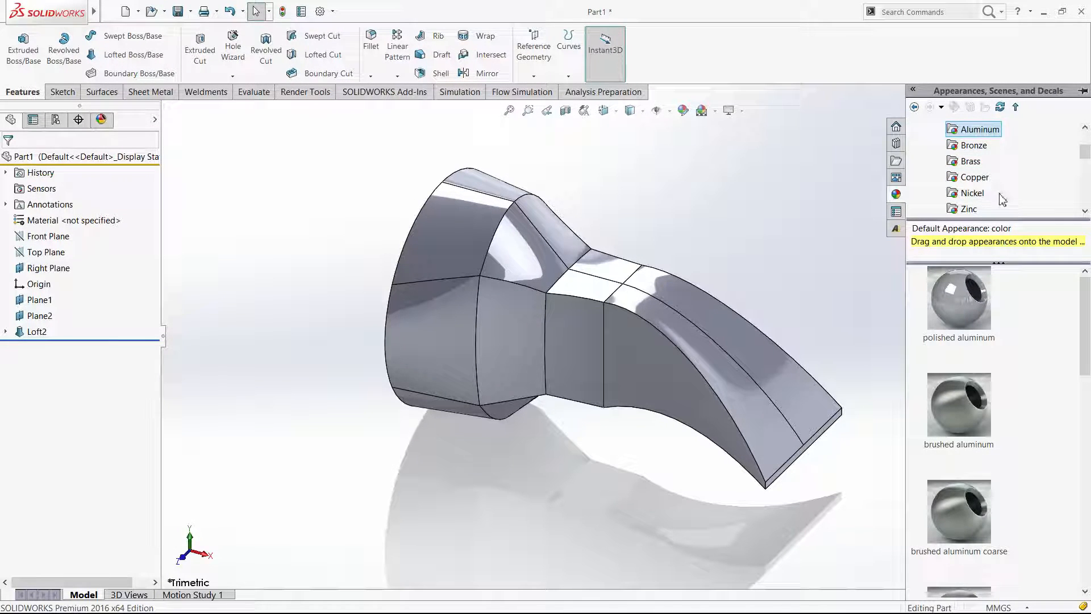
{"action": "left_click", "coordinate": [970, 193]}
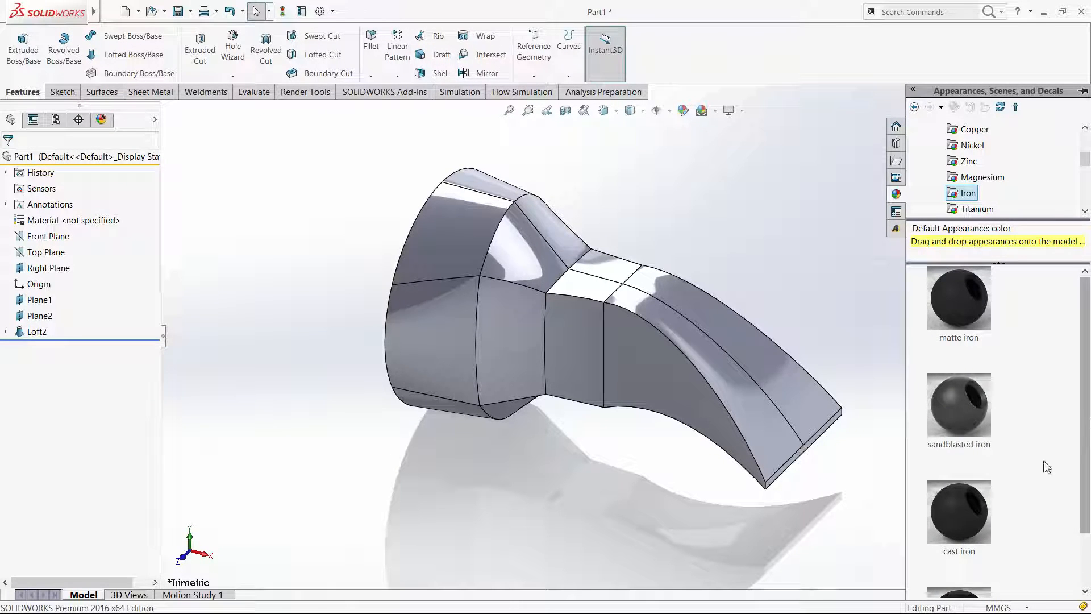
{"action": "left_click", "coordinate": [959, 512]}
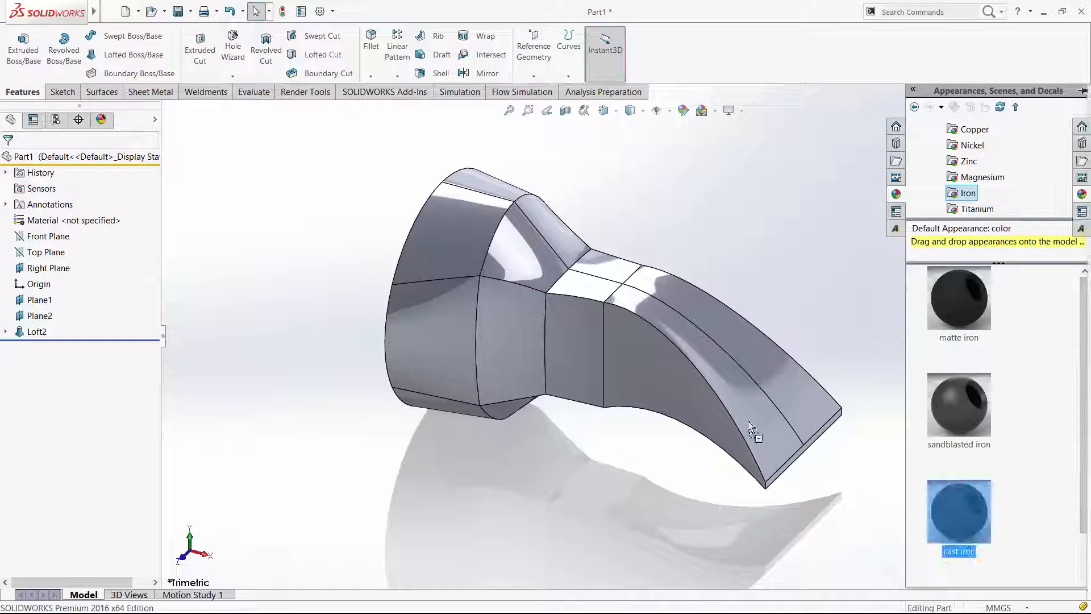
{"action": "left_click", "coordinate": [568, 339]}
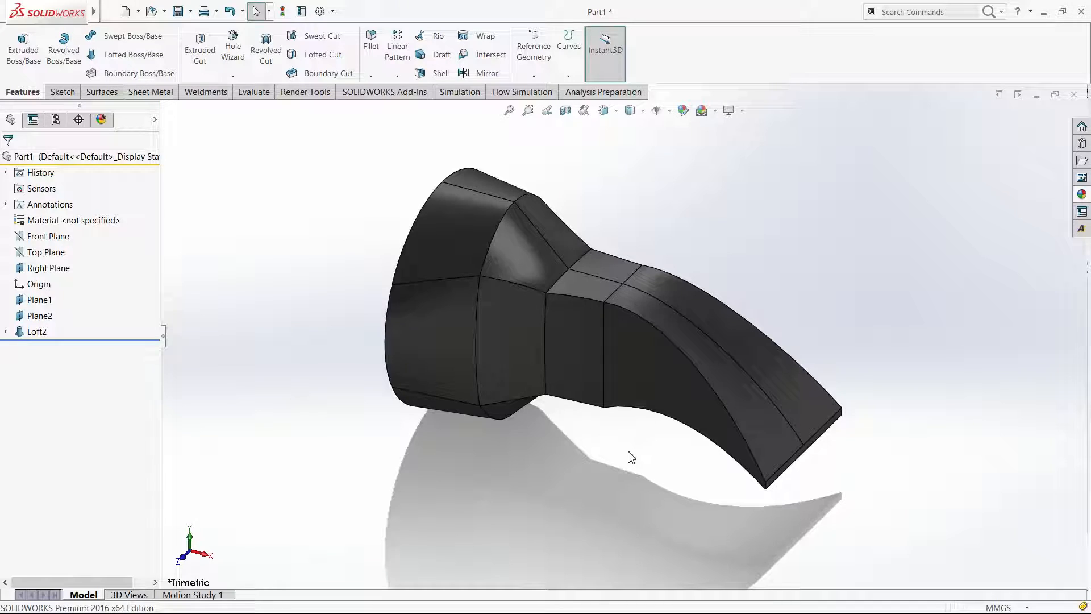
Sketch a circle about 15 mm in diameter on the Top Plane, centred on the midline of the head's neck.
{"action": "middle_click_drag", "start_coordinate": [628, 453], "coordinate": [599, 359]}
{"action": "middle_click_drag", "start_coordinate": [602, 434], "coordinate": [592, 350]}
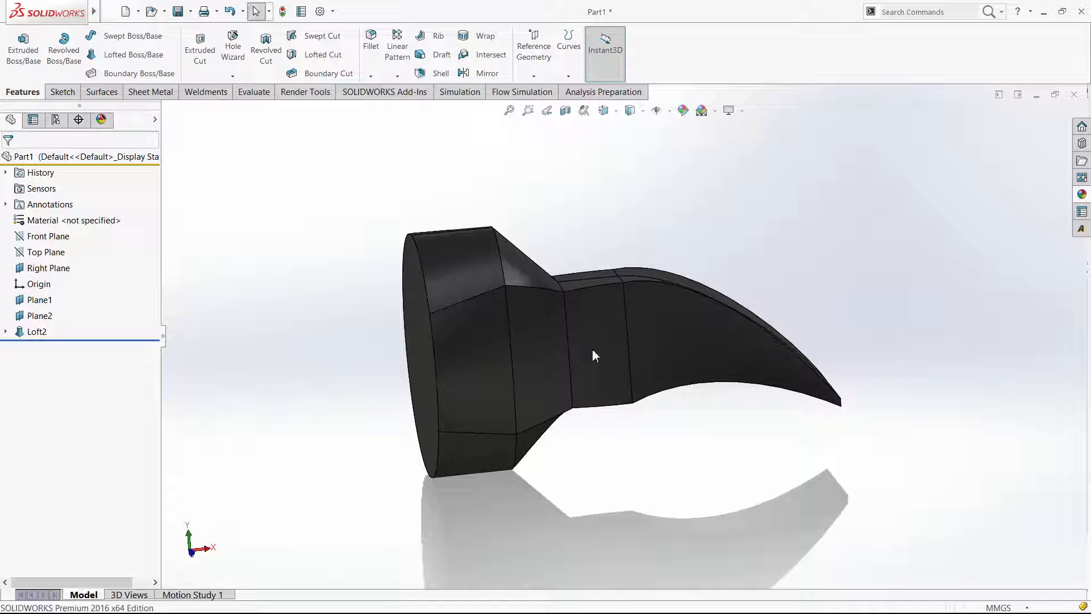
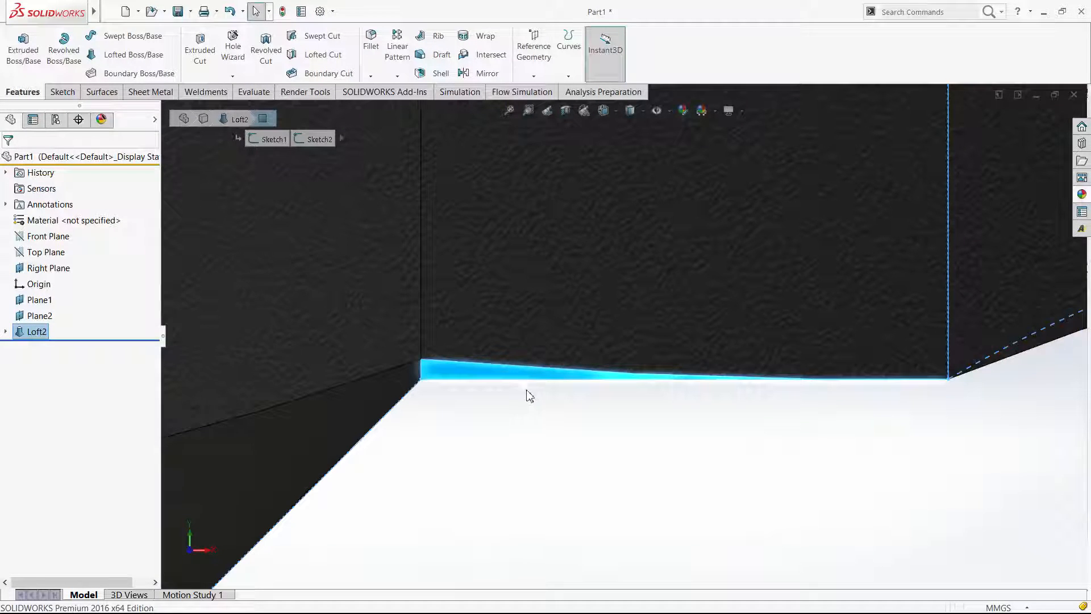
{"action": "middle_click_drag", "start_coordinate": [528, 393], "coordinate": [517, 358]}
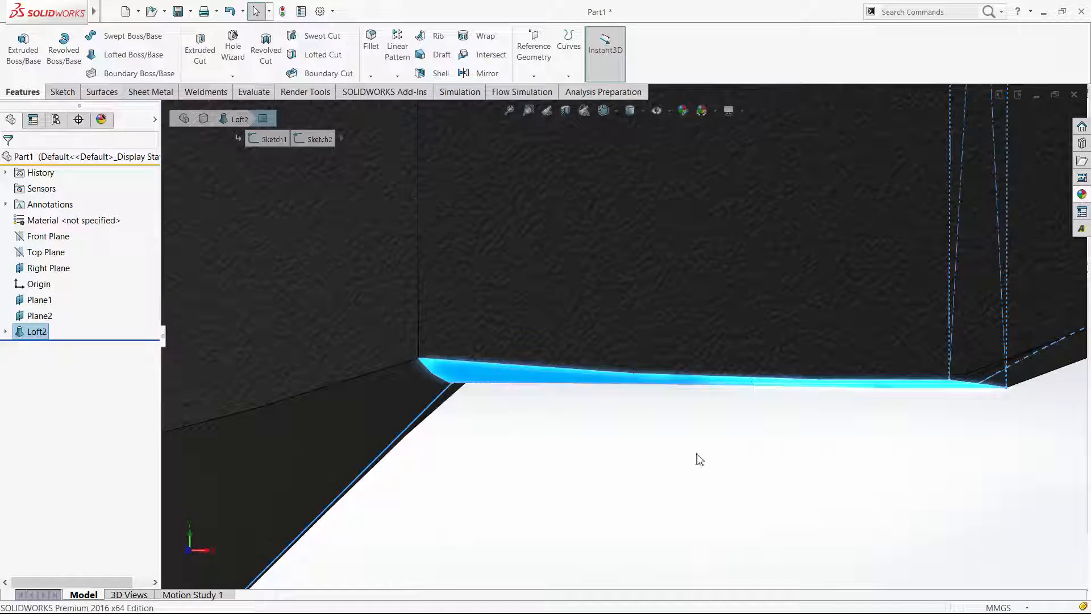
{"action": "key", "text": "ctrl+1"}
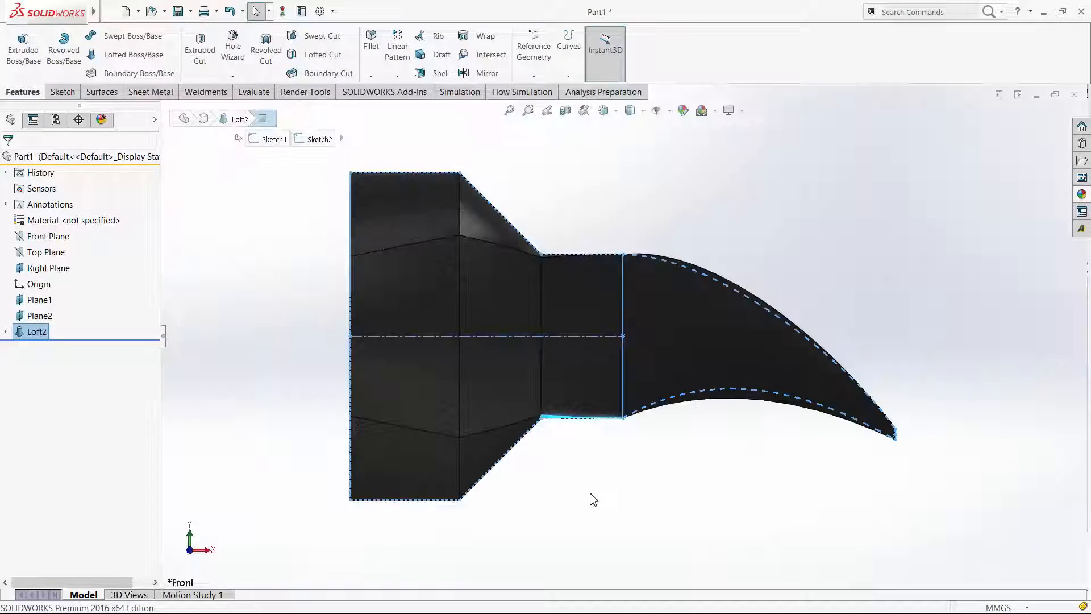
{"action": "left_click", "coordinate": [34, 256]}
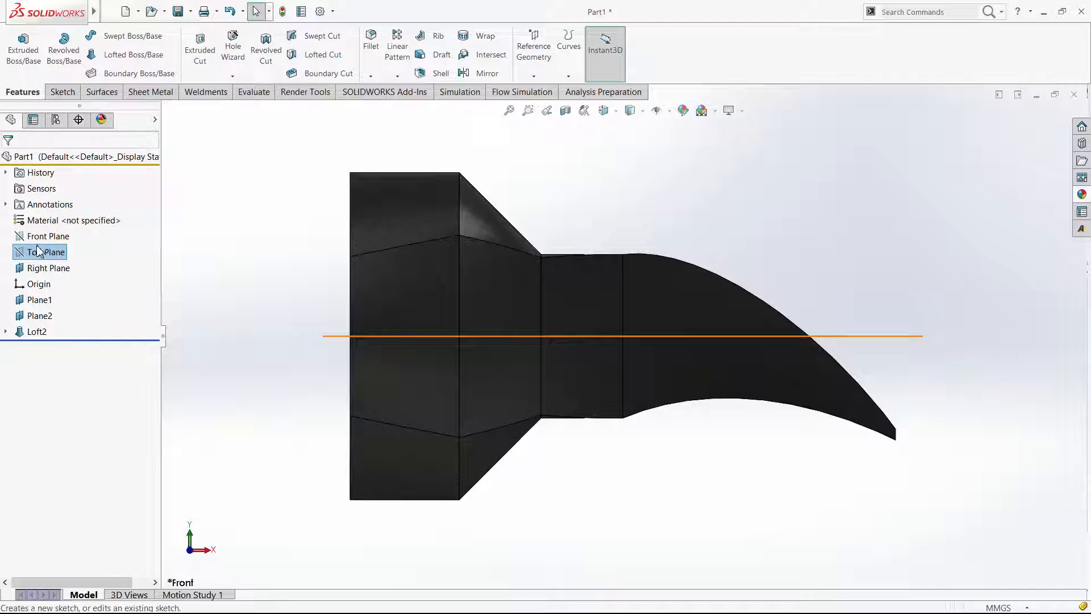
{"action": "left_click", "coordinate": [37, 245]}
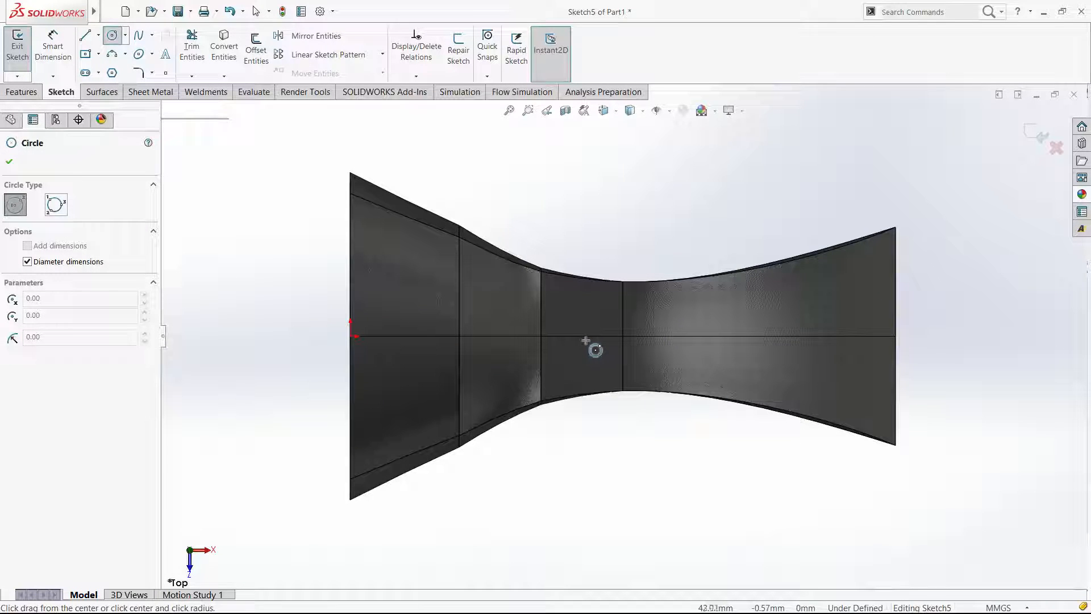
{"action": "left_click", "coordinate": [581, 336]}
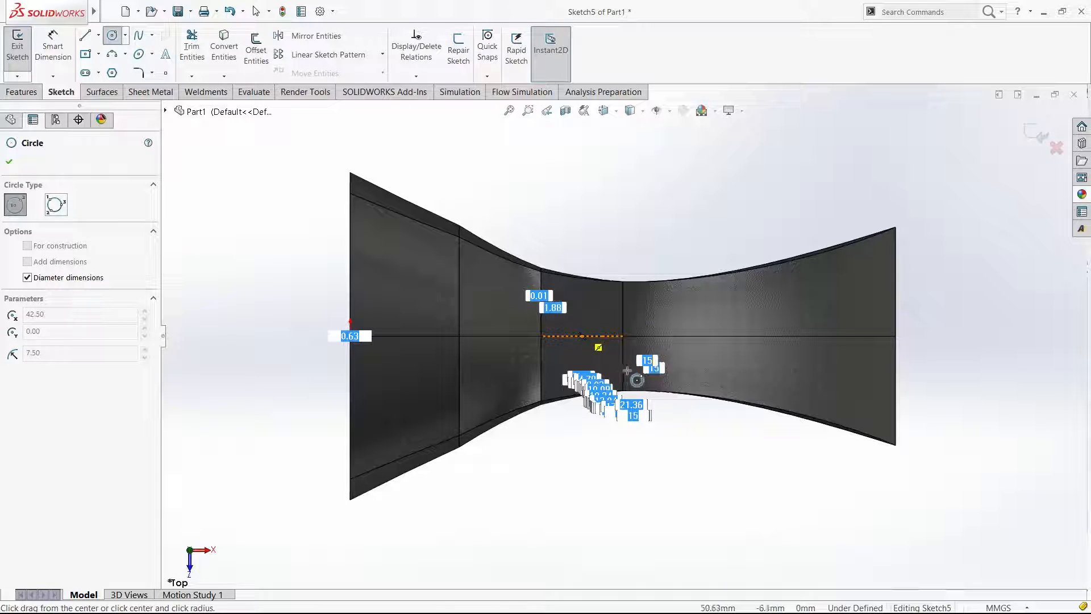
{"action": "left_click", "coordinate": [623, 336]}
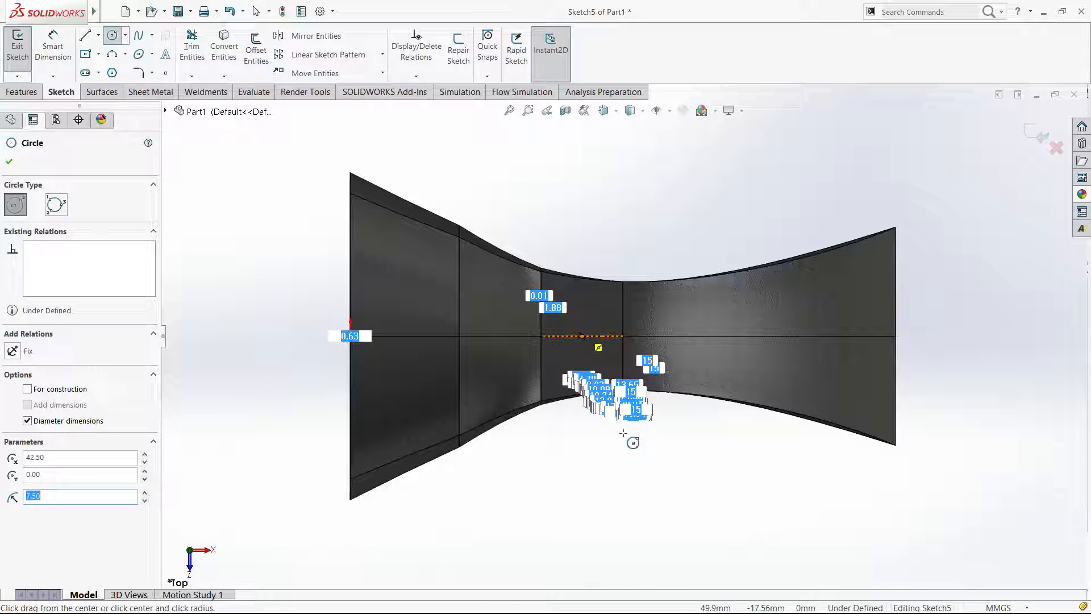
{"action": "key", "text": "Escape"}
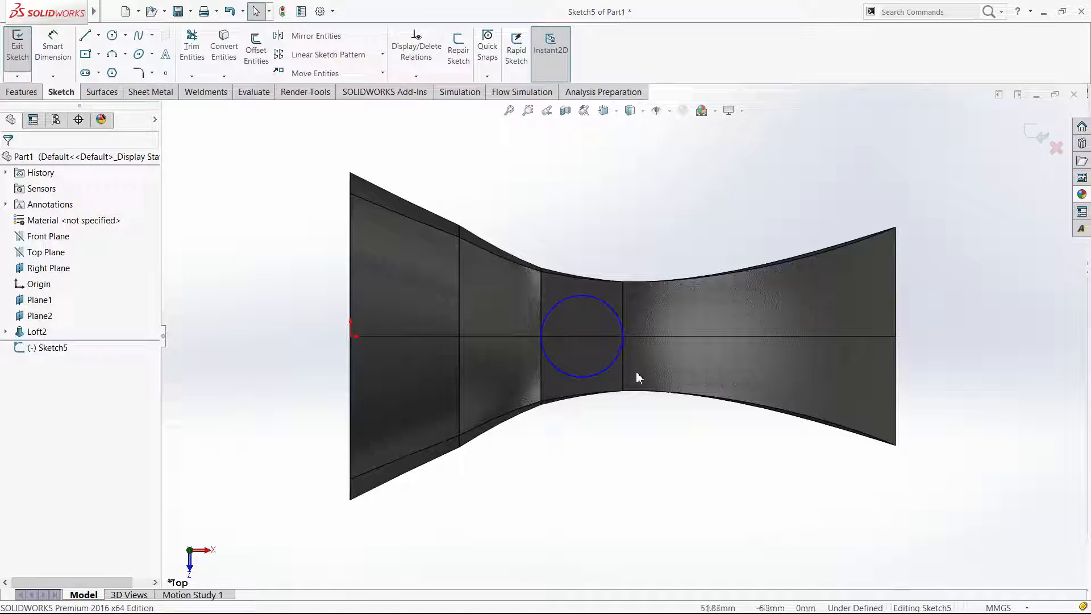
Make the circle tangent to the straight edge between the neck and the claw.
{"action": "left_click", "coordinate": [619, 323]}
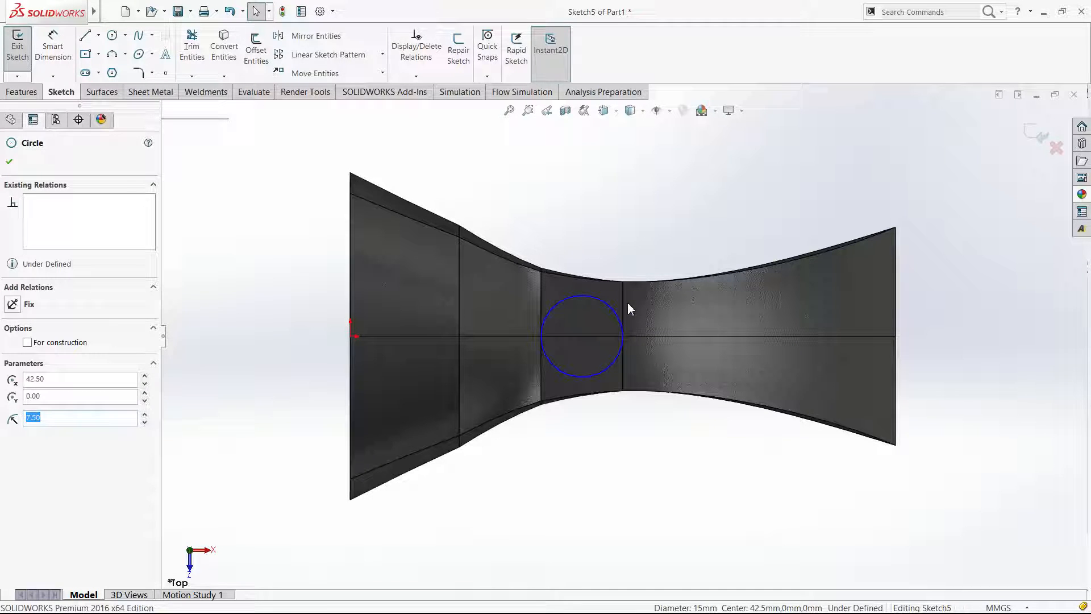
{"action": "left_click", "coordinate": [621, 302], "text": "ctrl"}
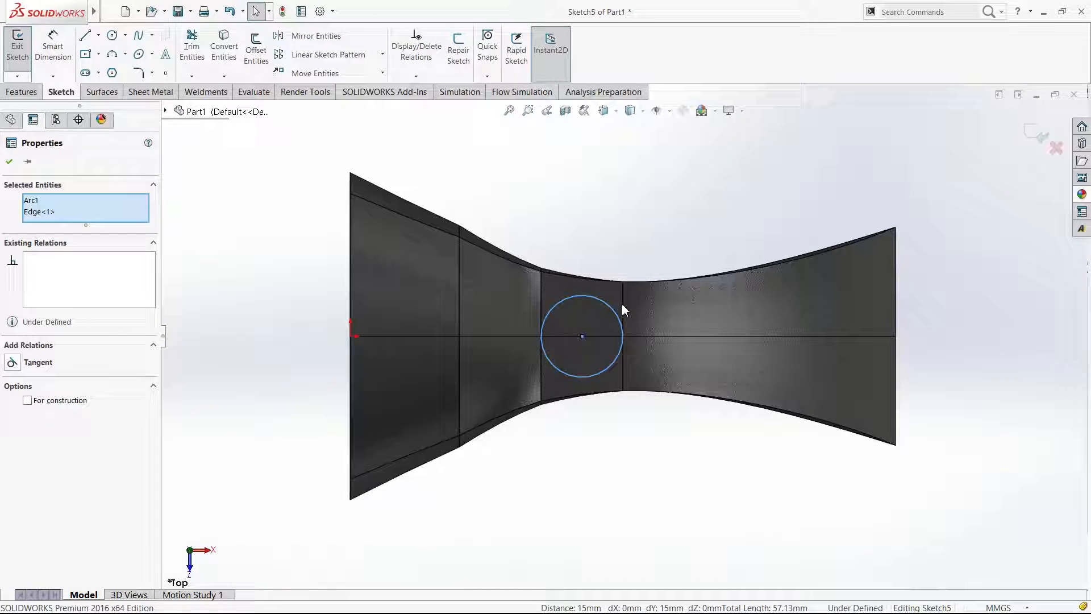
{"action": "left_click", "coordinate": [650, 259]}
{"action": "left_click", "coordinate": [620, 237]}
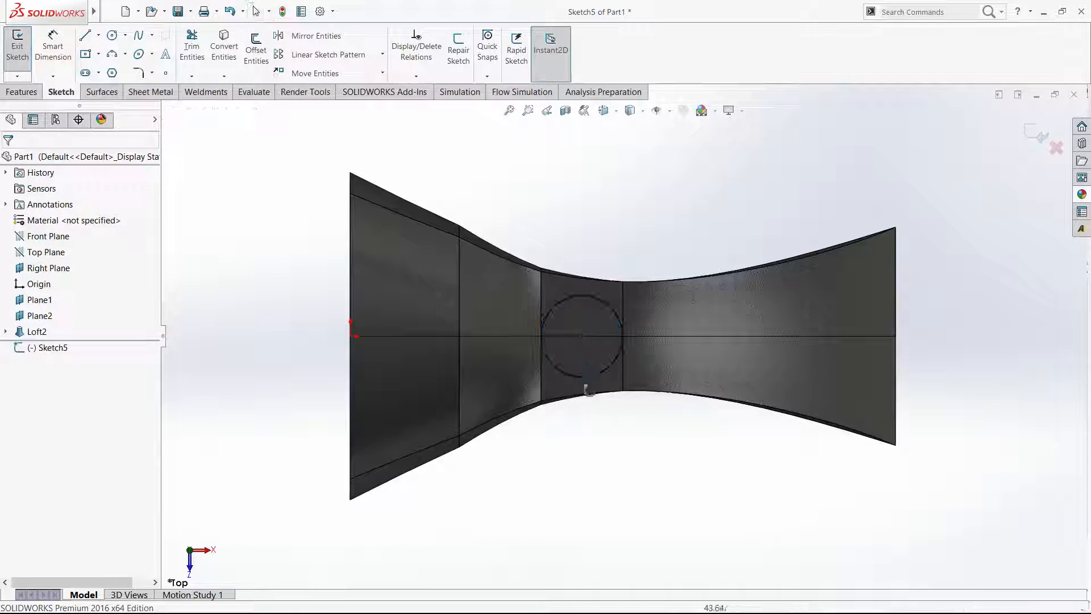
Begin a boss extrusion of the circle directed downward, starting from the underside face of the neck.
{"action": "key", "text": "ctrl+1"}
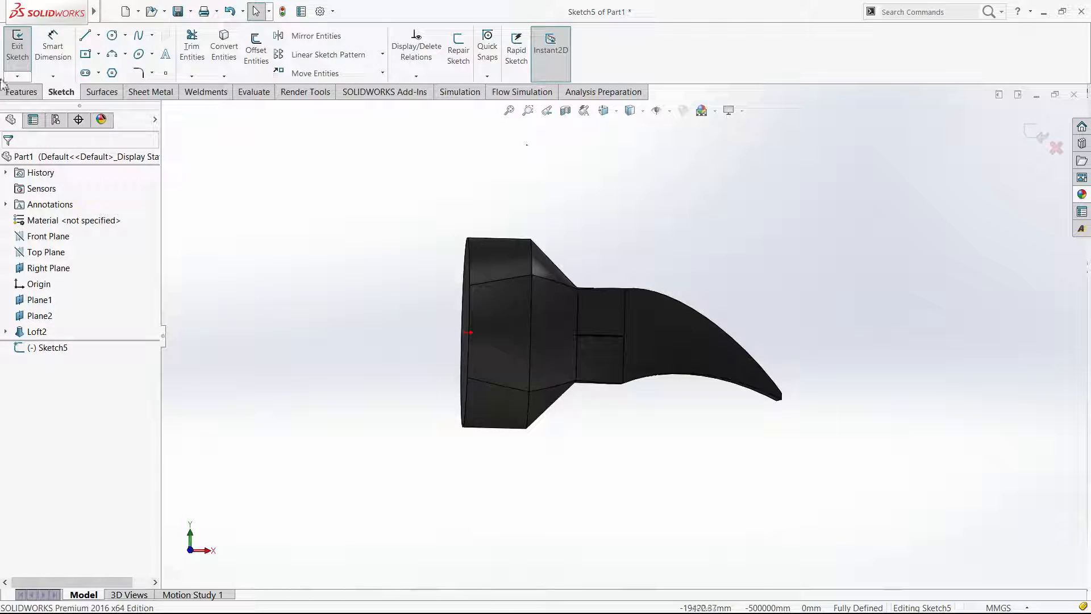
{"action": "left_click", "coordinate": [20, 91]}
{"action": "left_click", "coordinate": [22, 49]}
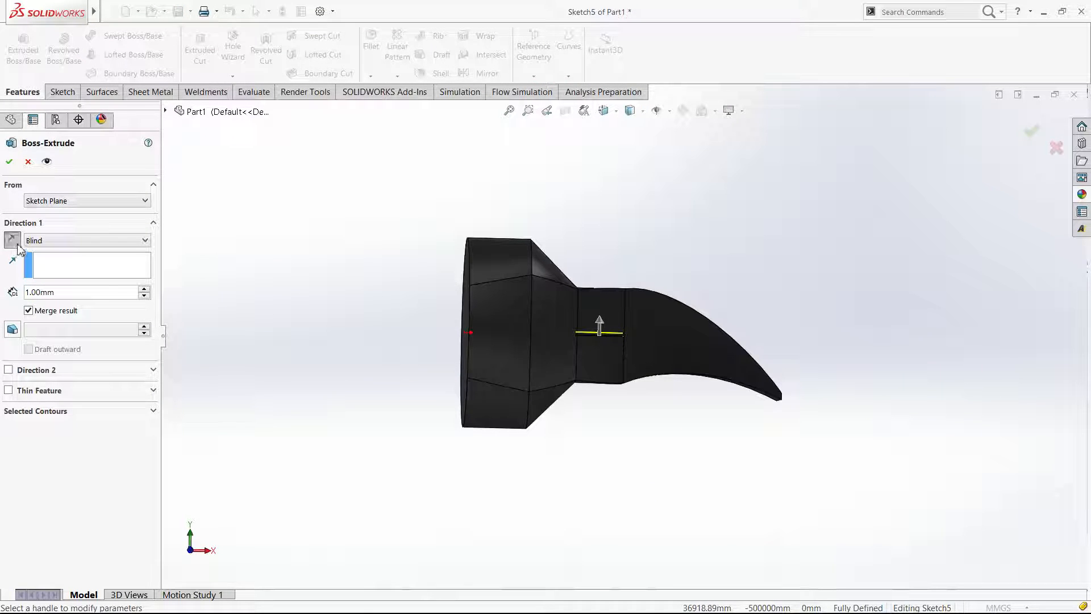
{"action": "left_click", "coordinate": [76, 227]}
{"action": "key", "text": "ctrl+1"}
{"action": "middle_click_drag", "start_coordinate": [648, 472], "coordinate": [560, 417]}
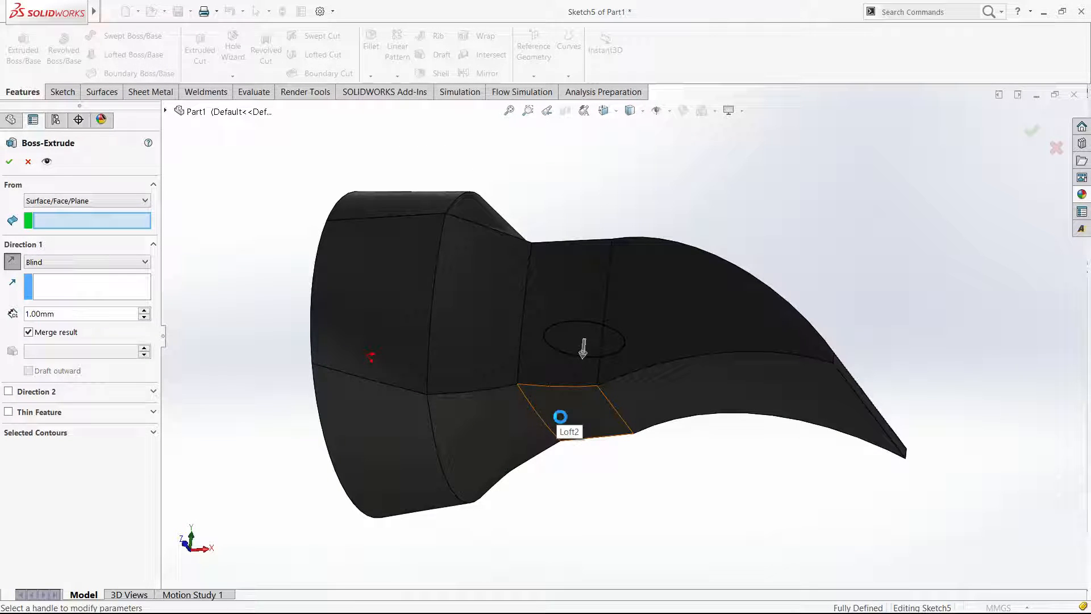
{"action": "left_click", "coordinate": [606, 424]}
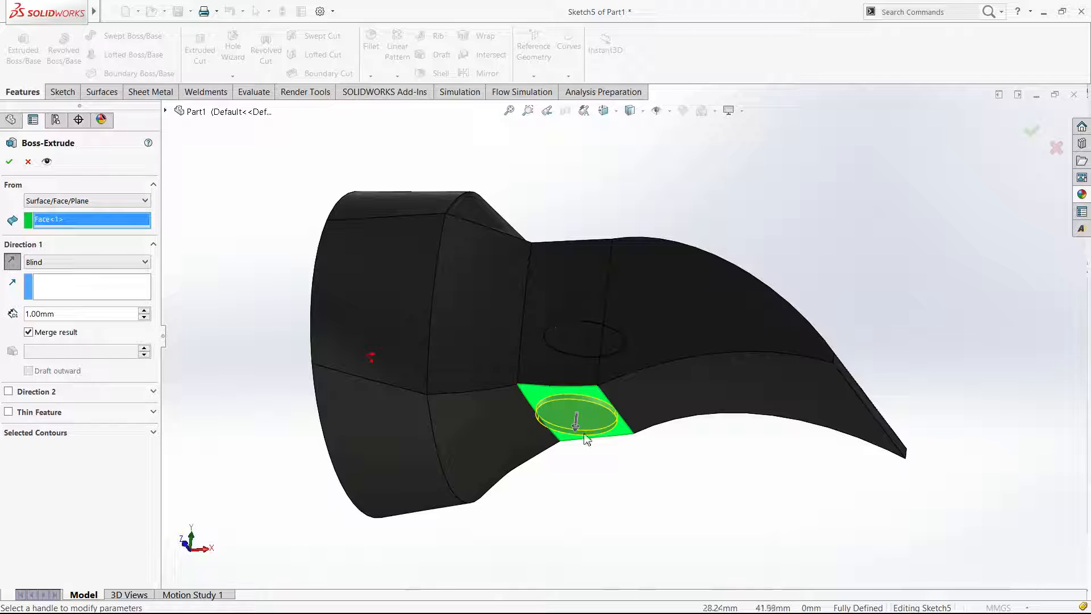
Set the extrusion's blind depth to 150 mm and leave Merge result switched on.
{"action": "scroll", "coordinate": [625, 472], "scroll_direction": "down", "scroll_amount": 5}
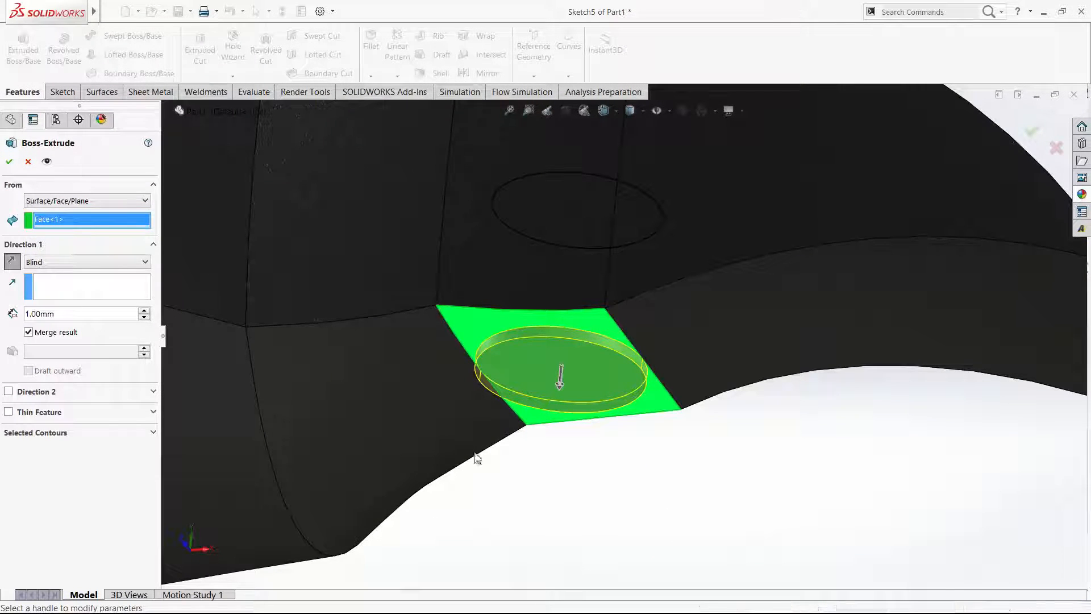
{"action": "key", "text": "ctrl+1"}
{"action": "left_click", "coordinate": [612, 373]}
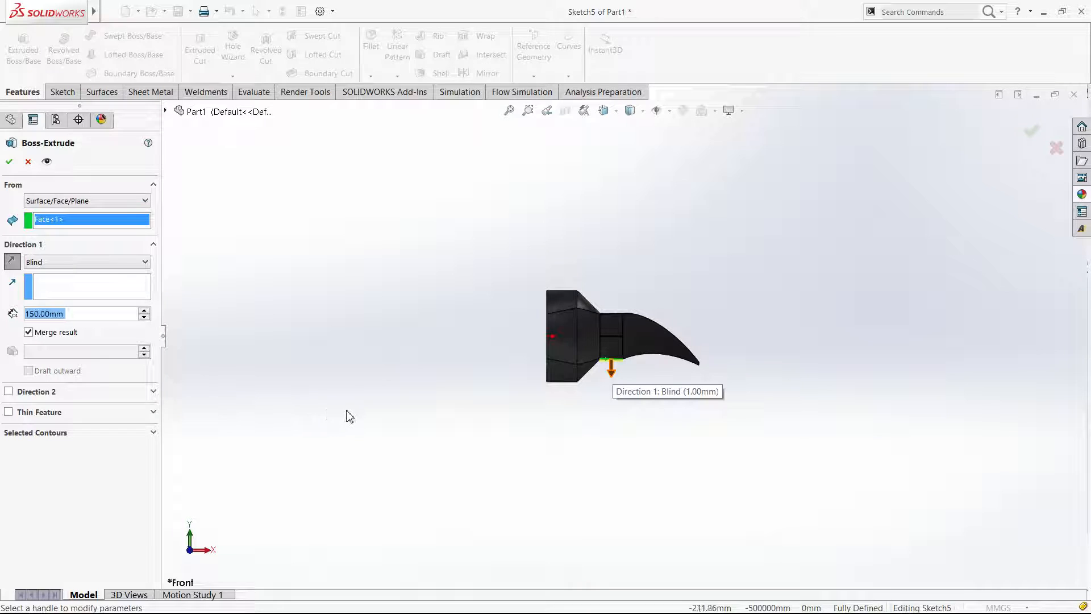
{"action": "left_click", "coordinate": [59, 336]}
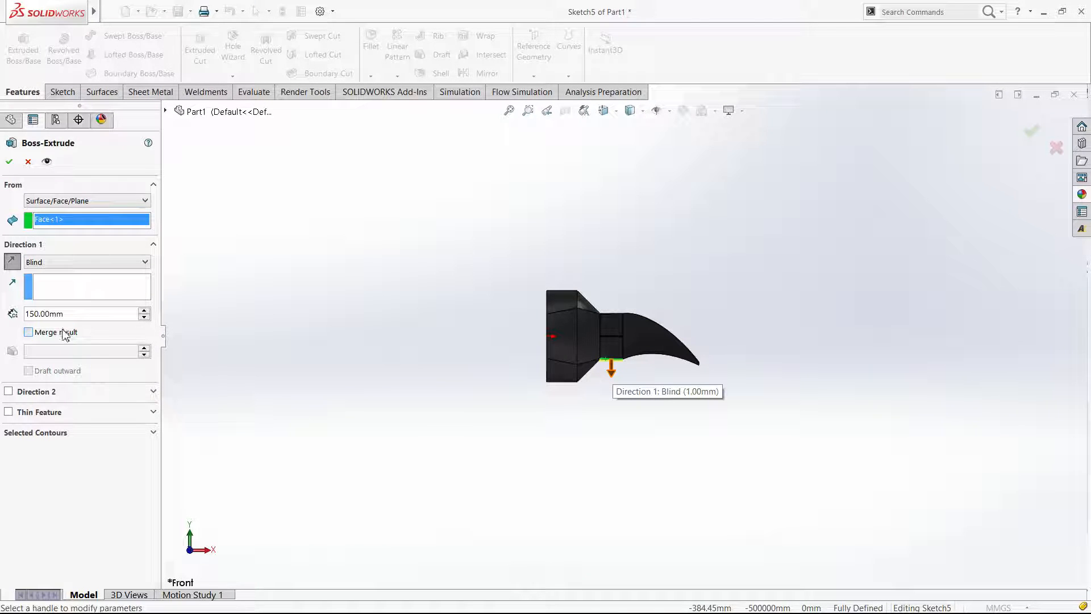
{"action": "left_click", "coordinate": [62, 334]}
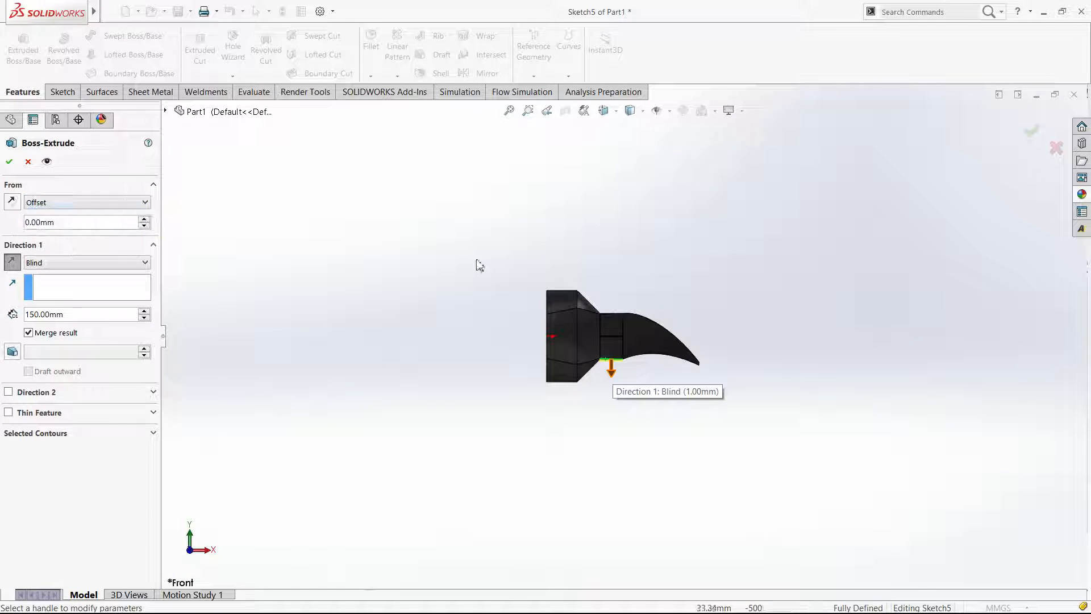
Offset the handle extrusion's start 9 mm from the sketch plane, with the offset direction flipped downward.
{"action": "left_click", "coordinate": [145, 219]}
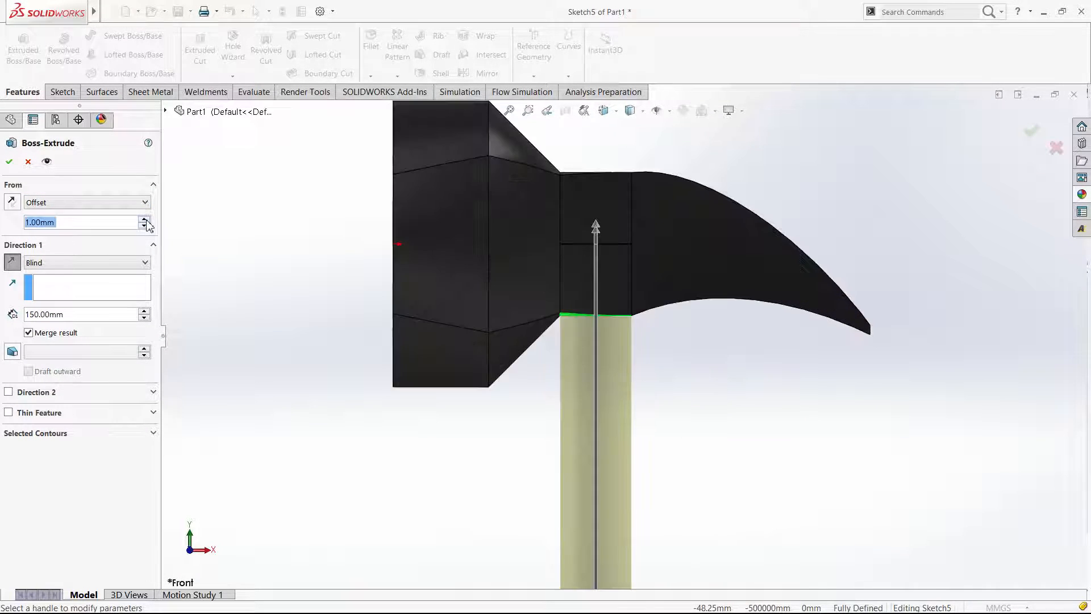
{"action": "left_click", "coordinate": [145, 219]}
{"action": "left_click", "coordinate": [145, 219]}
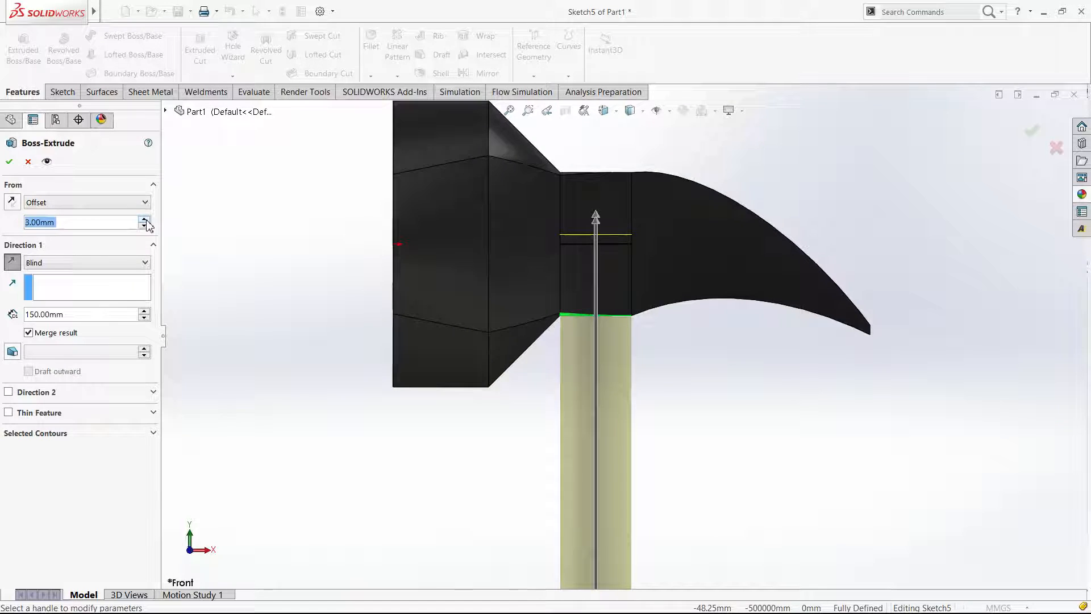
{"action": "left_click", "coordinate": [19, 205]}
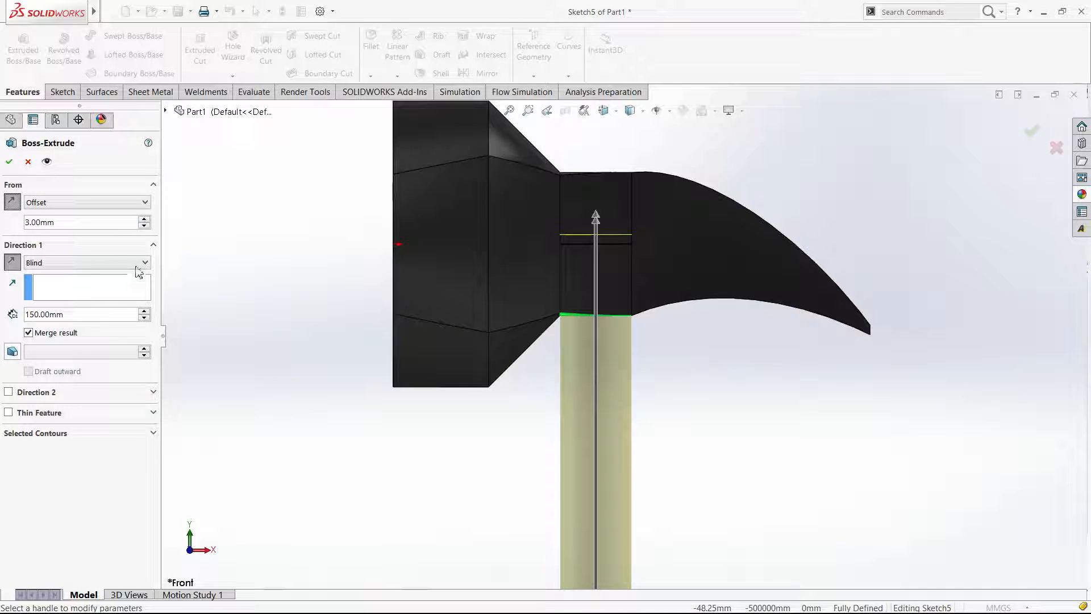
{"action": "left_click", "coordinate": [145, 220]}
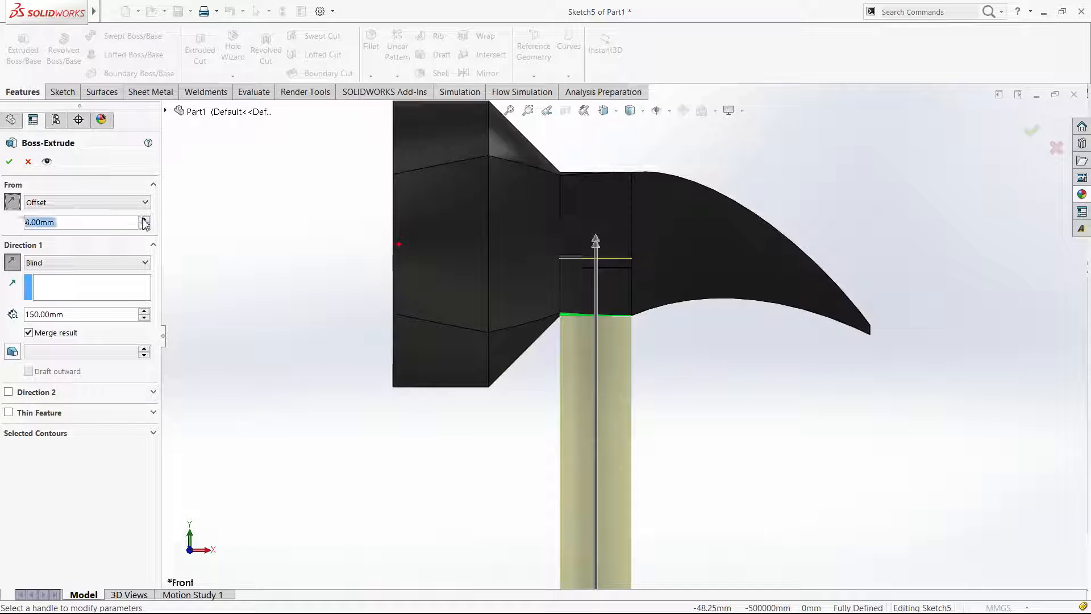
{"action": "left_click", "coordinate": [145, 220]}
{"action": "left_click", "coordinate": [145, 220]}
{"action": "left_click", "coordinate": [145, 220]}
{"action": "left_click", "coordinate": [145, 219]}
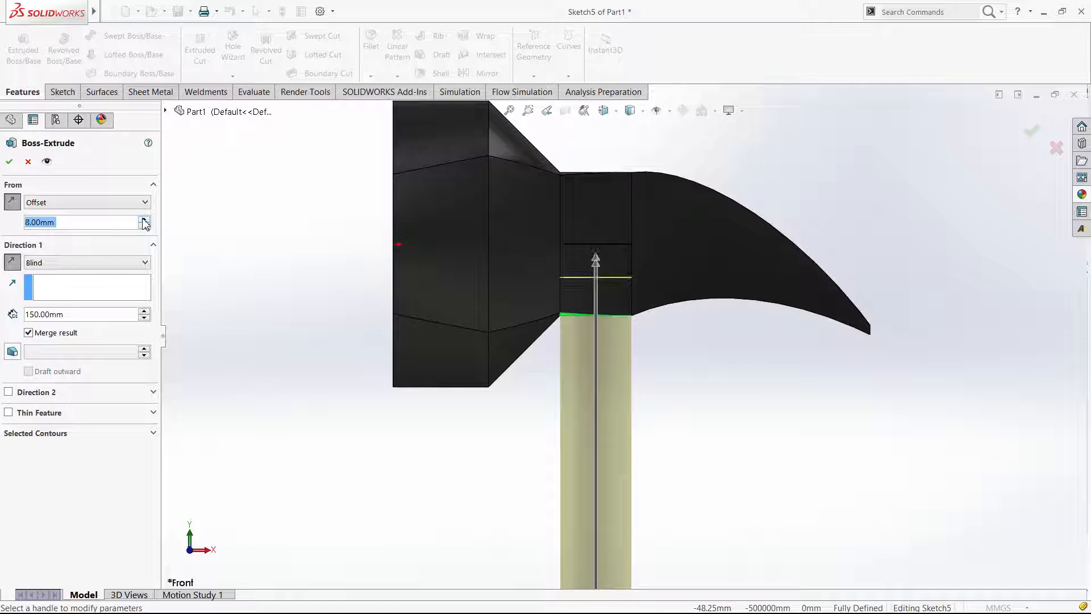
{"action": "left_click", "coordinate": [145, 220]}
{"action": "left_click", "coordinate": [543, 396]}
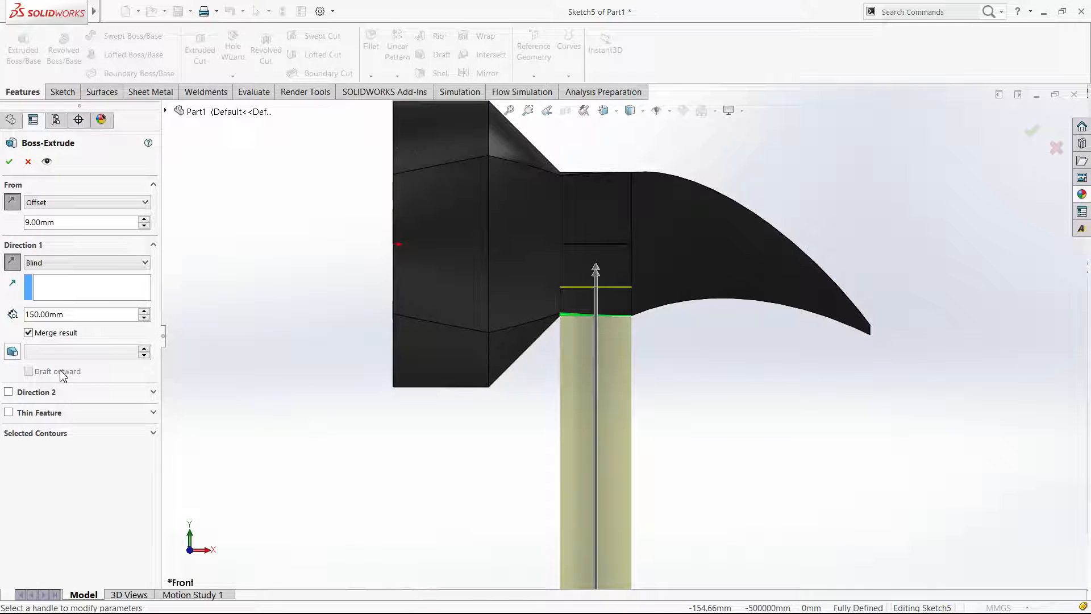
Complete the handle extrusion as a separate body with a 3° outward draft.
{"action": "left_click", "coordinate": [19, 354]}
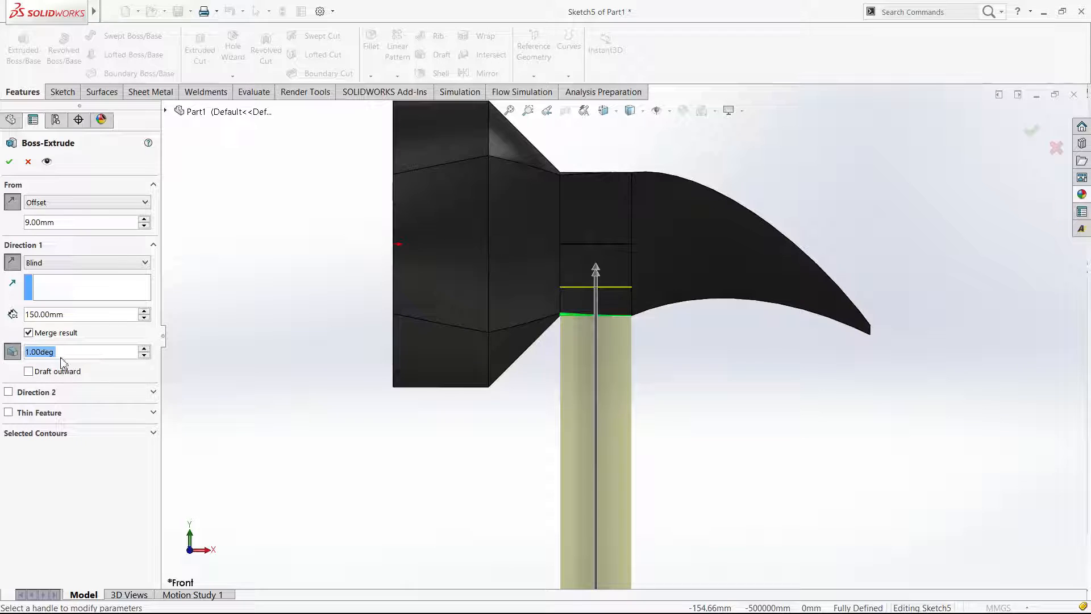
{"action": "left_click", "coordinate": [29, 371]}
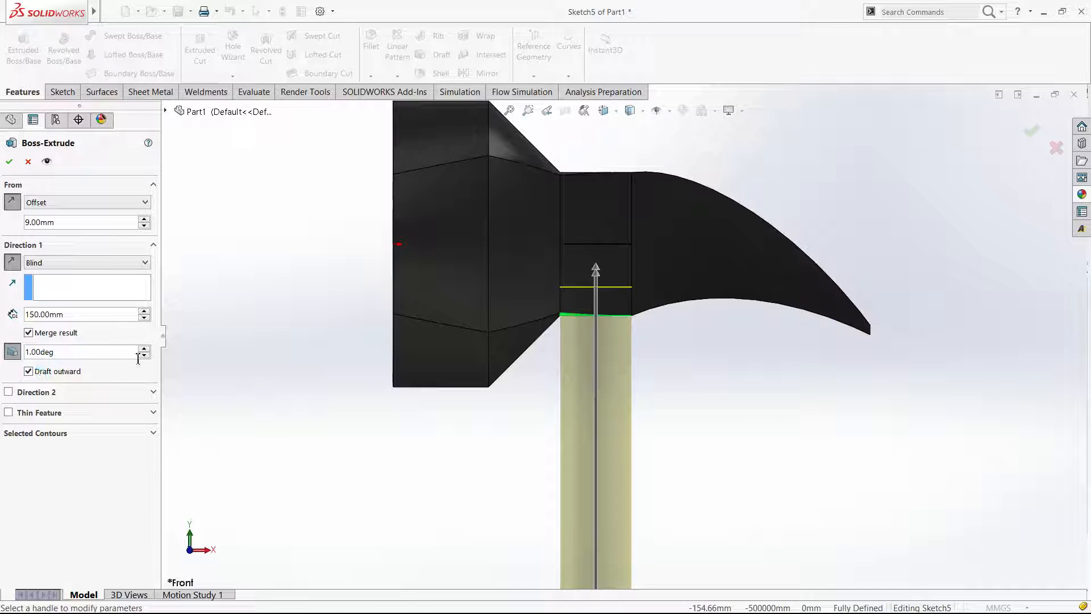
{"action": "left_click", "coordinate": [145, 349]}
{"action": "left_click", "coordinate": [145, 349]}
{"action": "left_click", "coordinate": [145, 349]}
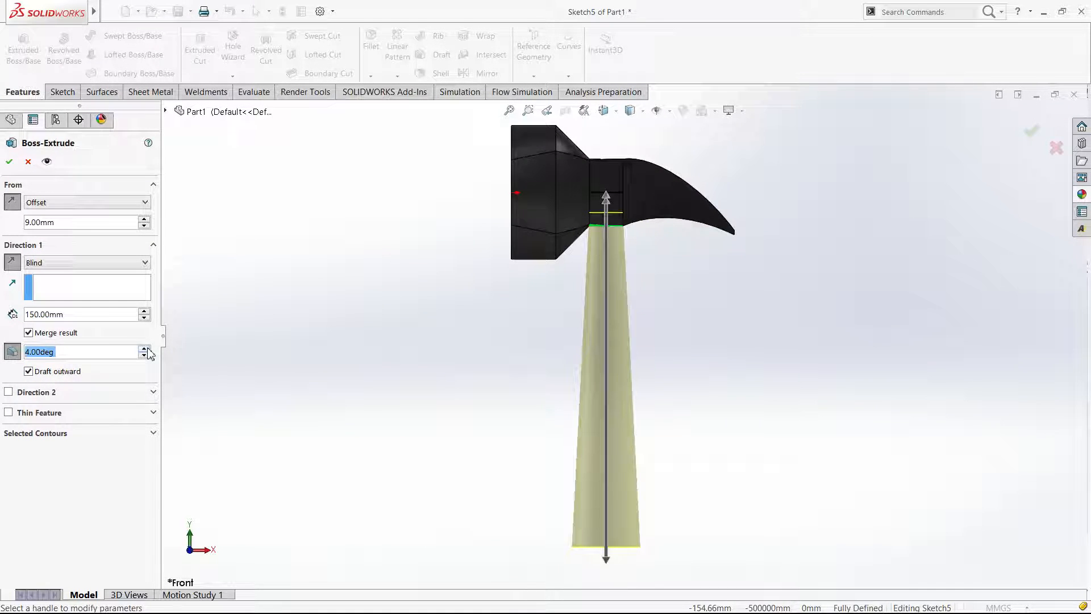
{"action": "left_click", "coordinate": [144, 355]}
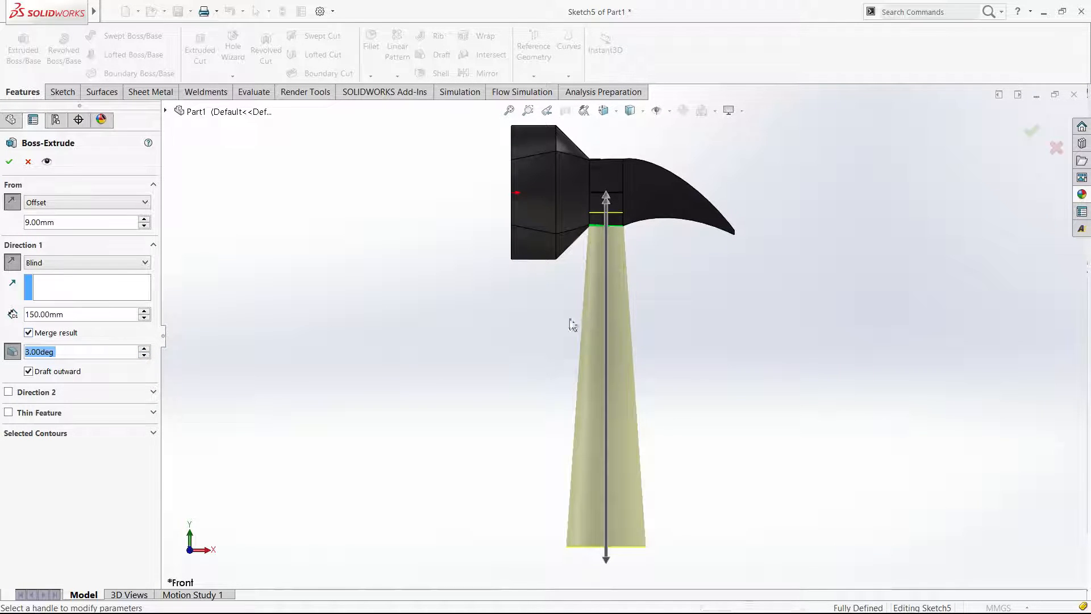
{"action": "left_click", "coordinate": [70, 334]}
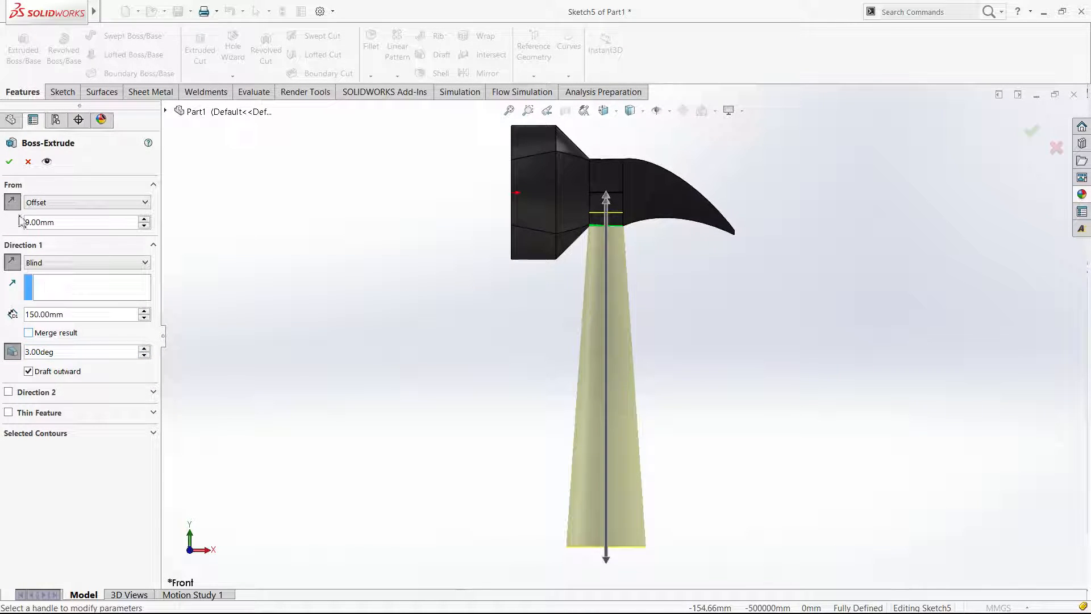
{"action": "left_click", "coordinate": [9, 161]}
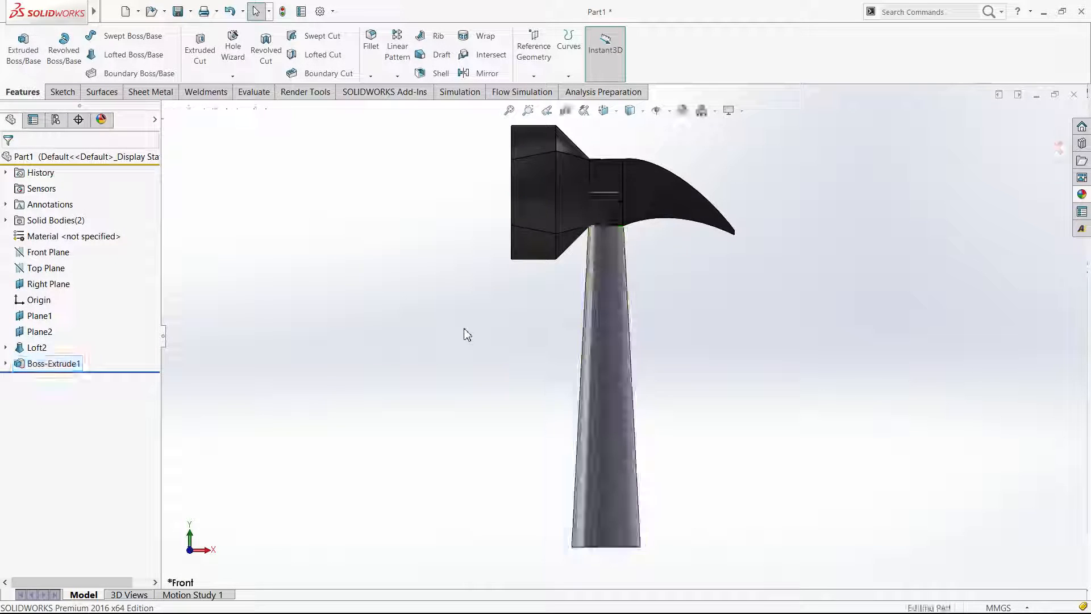
Apply a dark brown wood appearance from the Organic appearances to the handle.
{"action": "left_click", "coordinate": [1081, 195]}
{"action": "left_click", "coordinate": [989, 177]}
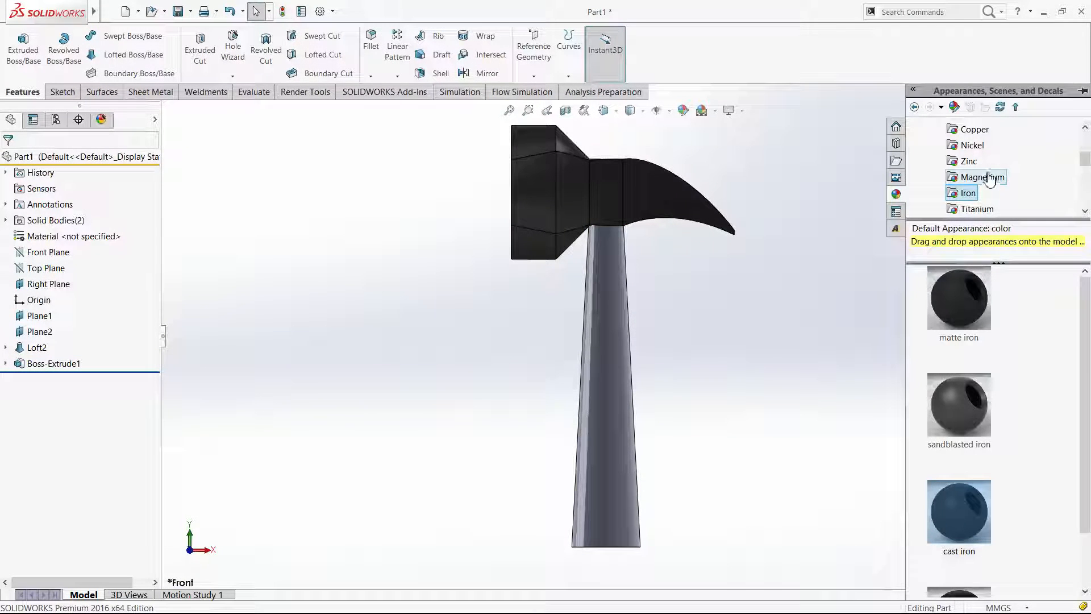
{"action": "scroll", "coordinate": [983, 178], "scroll_direction": "up", "scroll_amount": 3}
{"action": "left_click", "coordinate": [966, 146]}
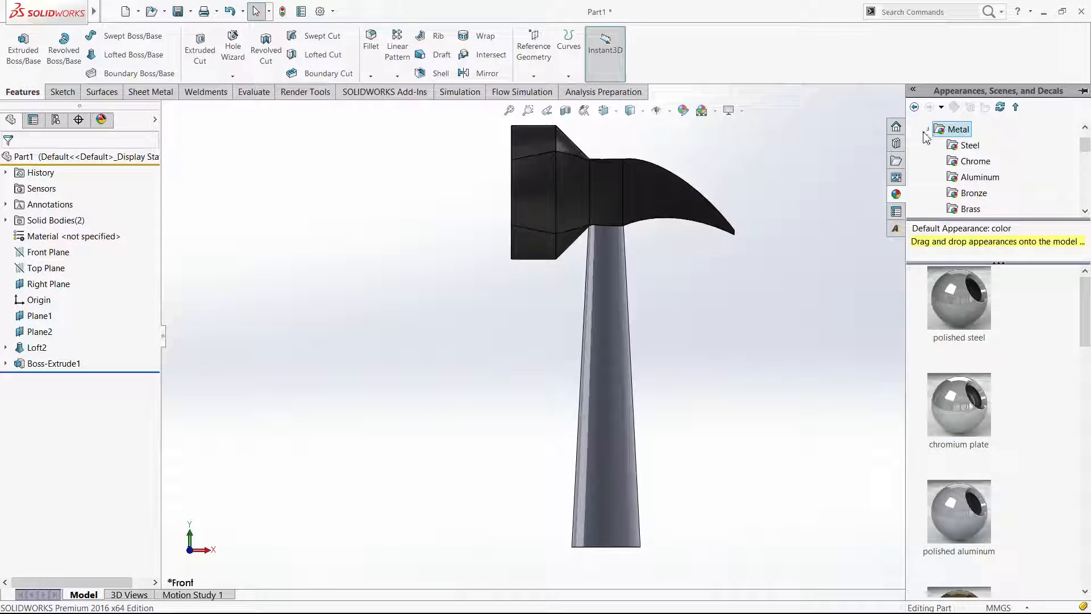
{"action": "left_click", "coordinate": [927, 130]}
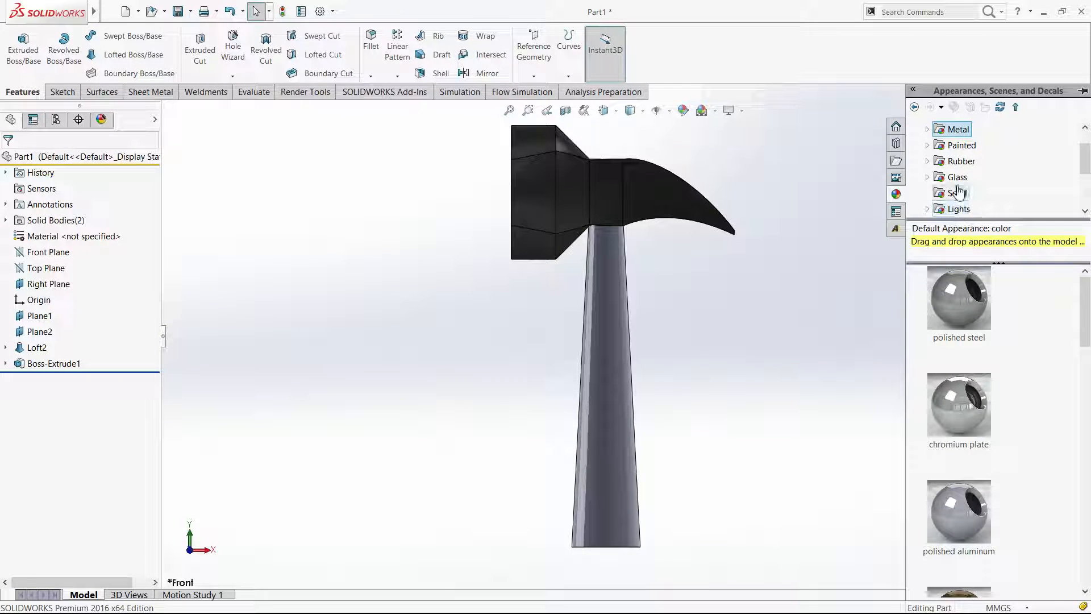
{"action": "scroll", "coordinate": [962, 165], "scroll_direction": "down", "scroll_amount": 1}
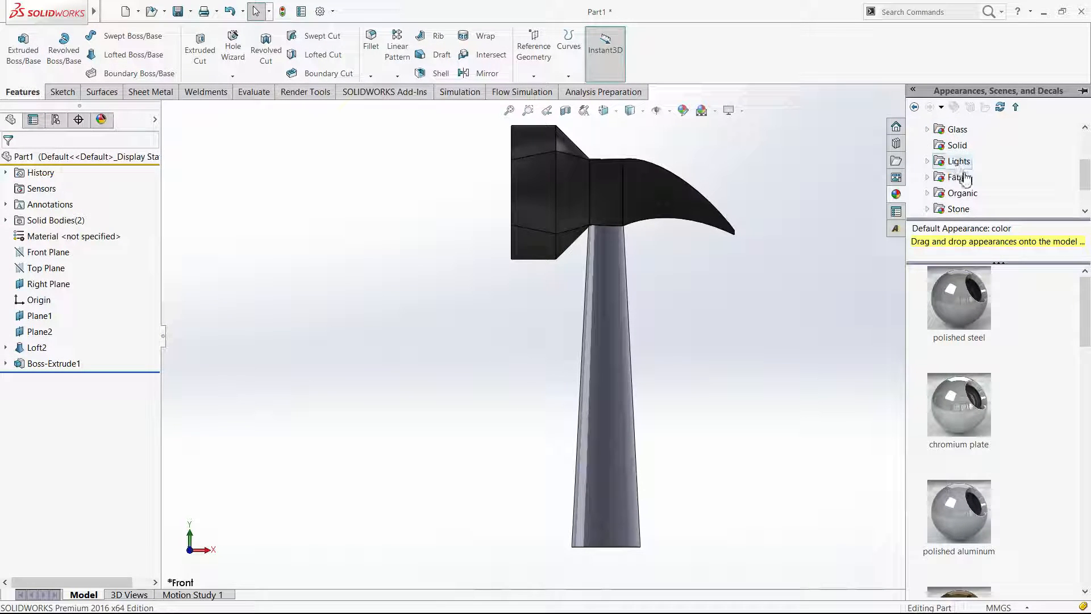
{"action": "left_click", "coordinate": [926, 193]}
{"action": "left_click", "coordinate": [972, 146]}
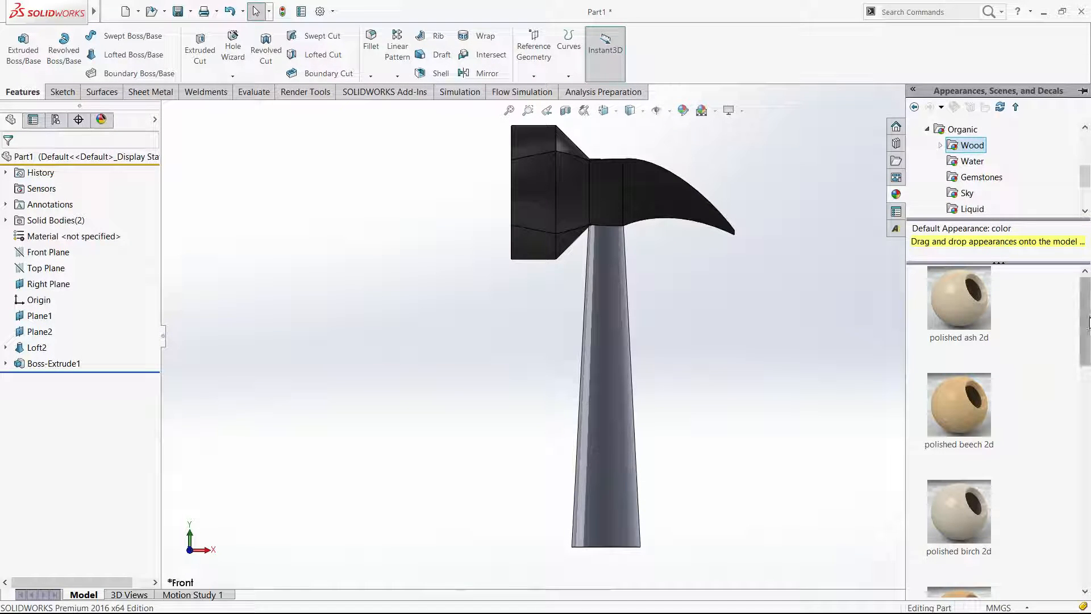
{"action": "left_click_drag", "start_coordinate": [1084, 341], "coordinate": [1057, 409]}
{"action": "left_click_drag", "start_coordinate": [959, 473], "coordinate": [614, 397]}
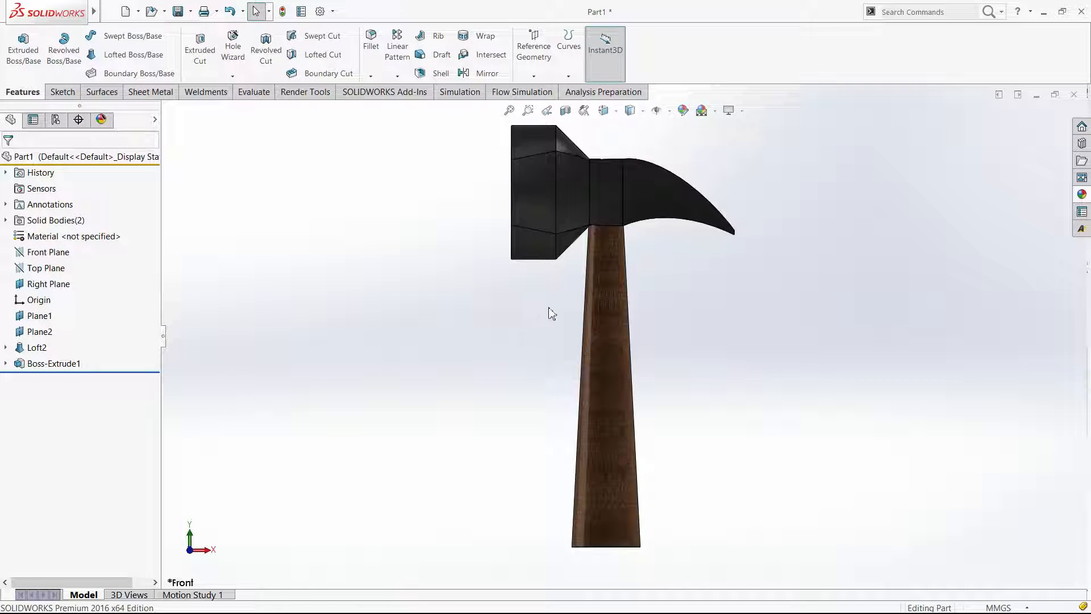
Delete the handle extrusion while keeping its circle sketch.
{"action": "middle_click_drag", "start_coordinate": [673, 330], "coordinate": [576, 384]}
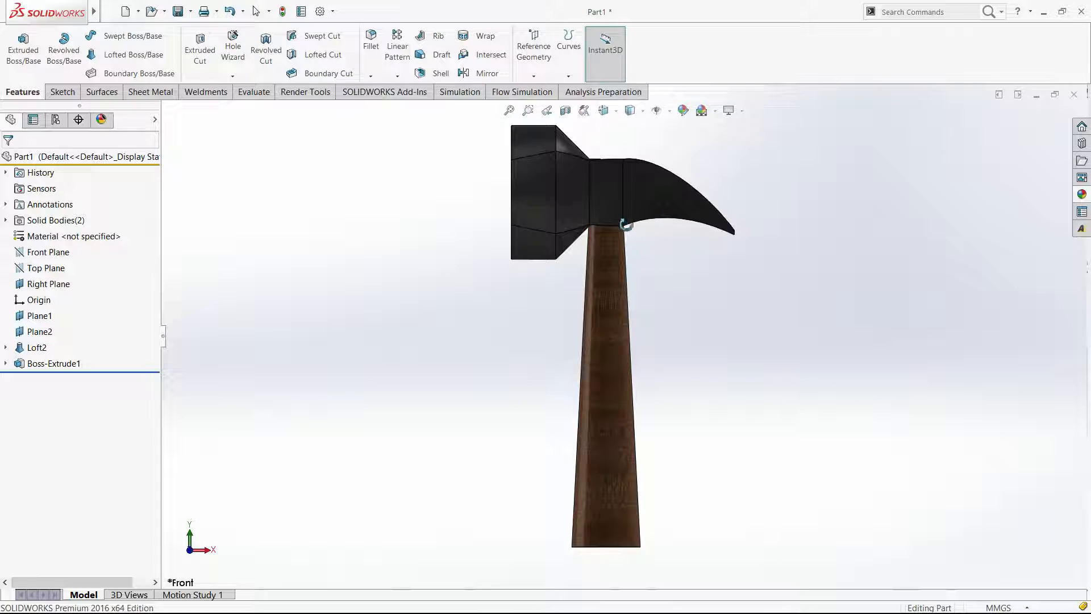
{"action": "middle_click_drag", "start_coordinate": [616, 325], "coordinate": [642, 344]}
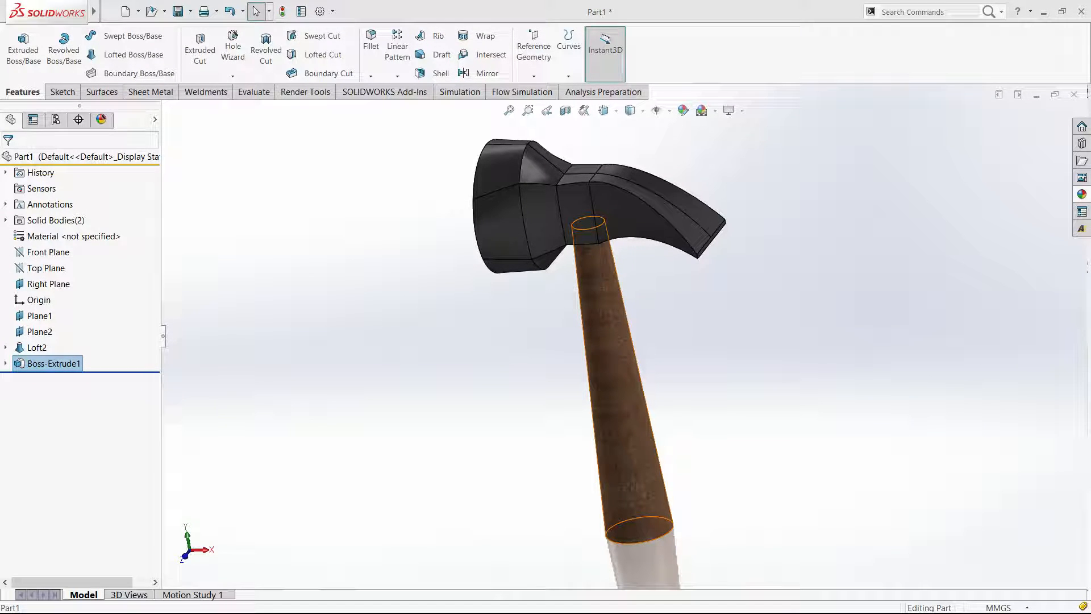
{"action": "key", "text": "Return"}
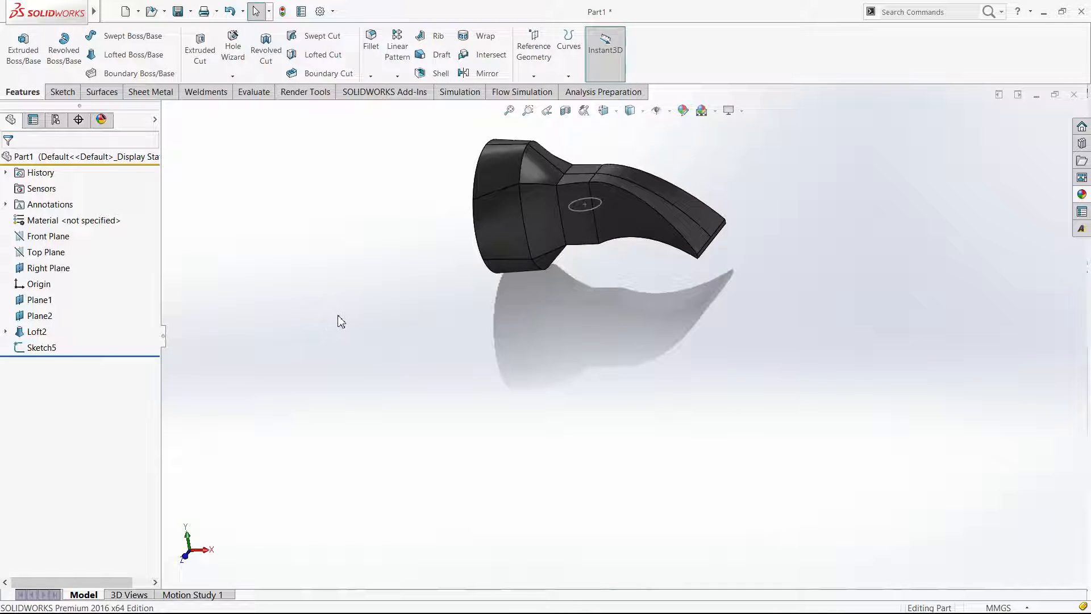
Begin a reference plane offset from the Top Plane, with the offset flipped to lie below the hammer head.
{"action": "key", "text": "ctrl+4"}
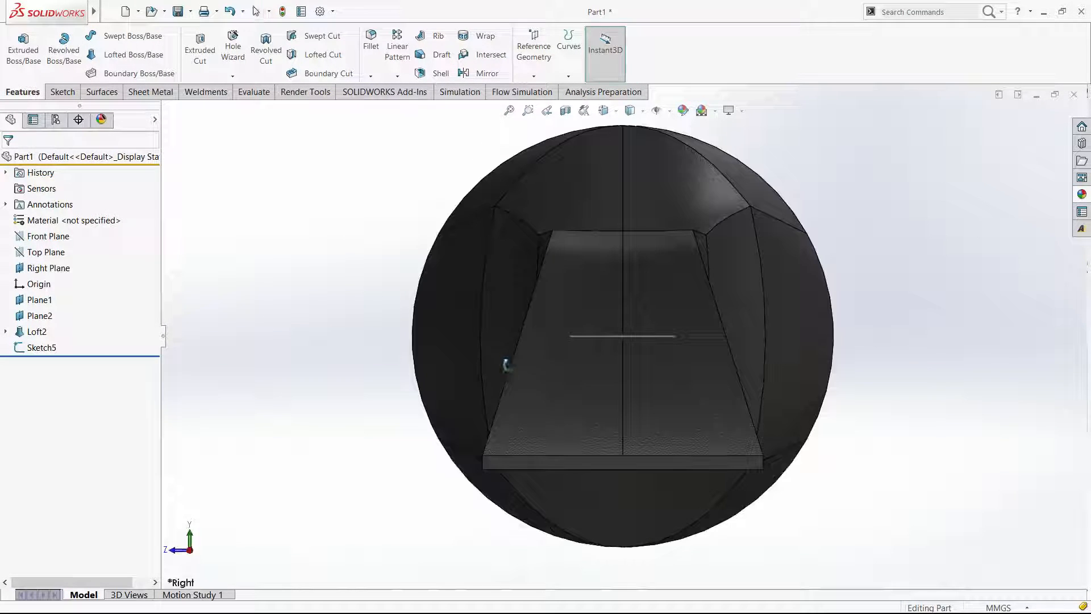
{"action": "key", "text": "ctrl+shift+z"}
{"action": "middle_click", "coordinate": [425, 330]}
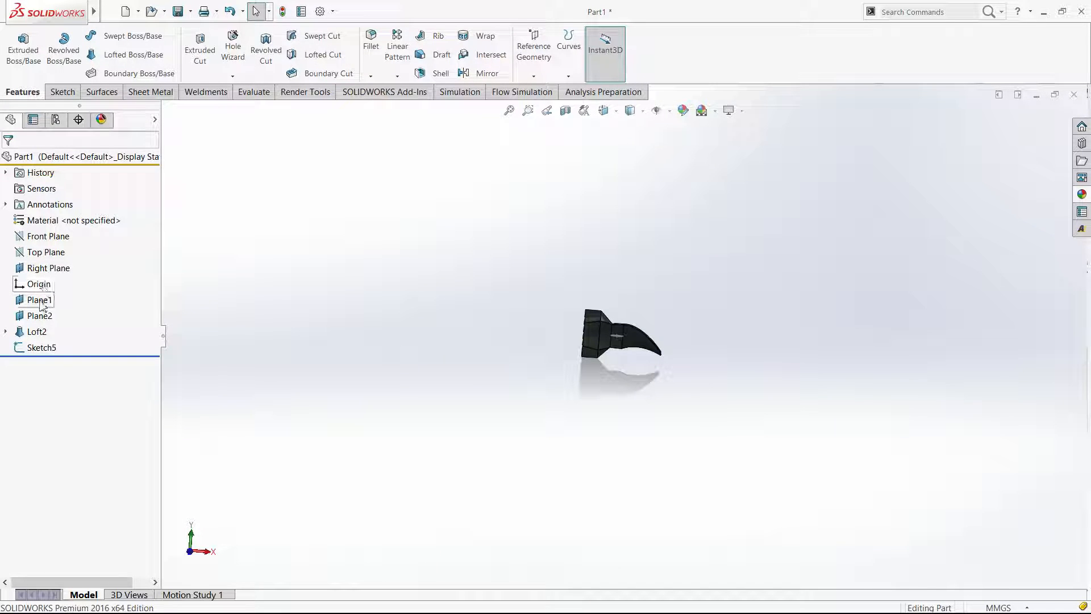
{"action": "left_click", "coordinate": [46, 252]}
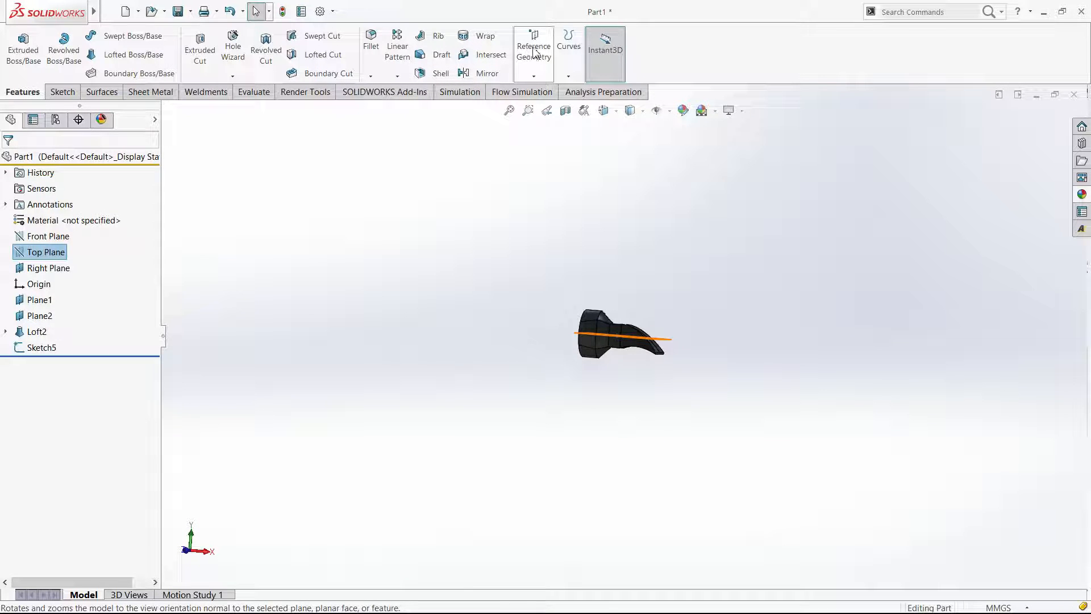
{"action": "left_click", "coordinate": [539, 91]}
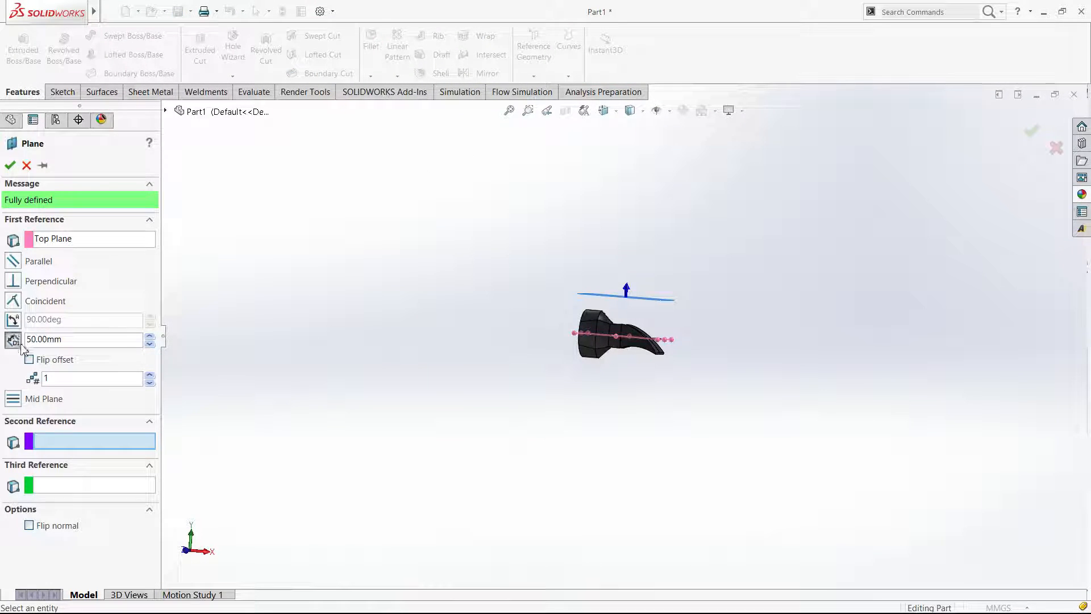
{"action": "left_click", "coordinate": [28, 359]}
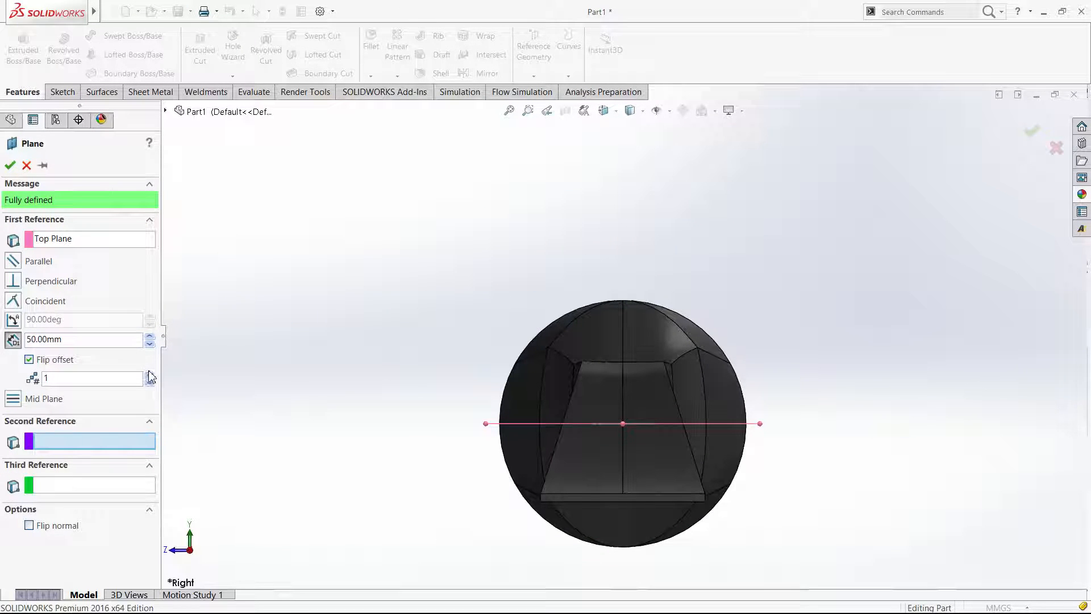
Set the reference plane's offset distance to 200 mm and create the plane.
{"action": "left_click", "coordinate": [150, 336]}
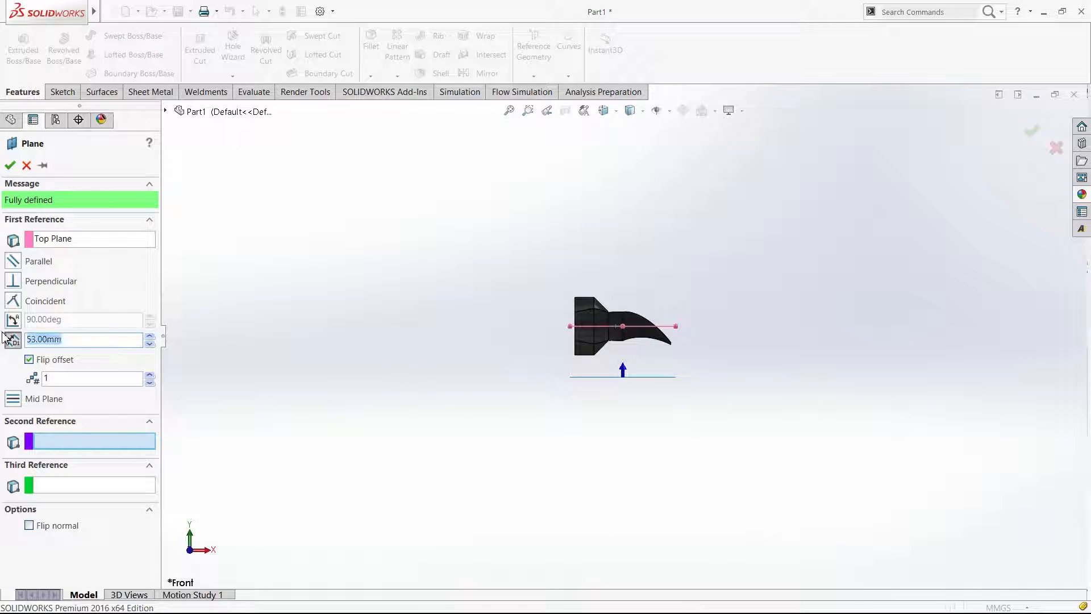
{"action": "type", "text": "150"}
{"action": "key", "text": "Return"}
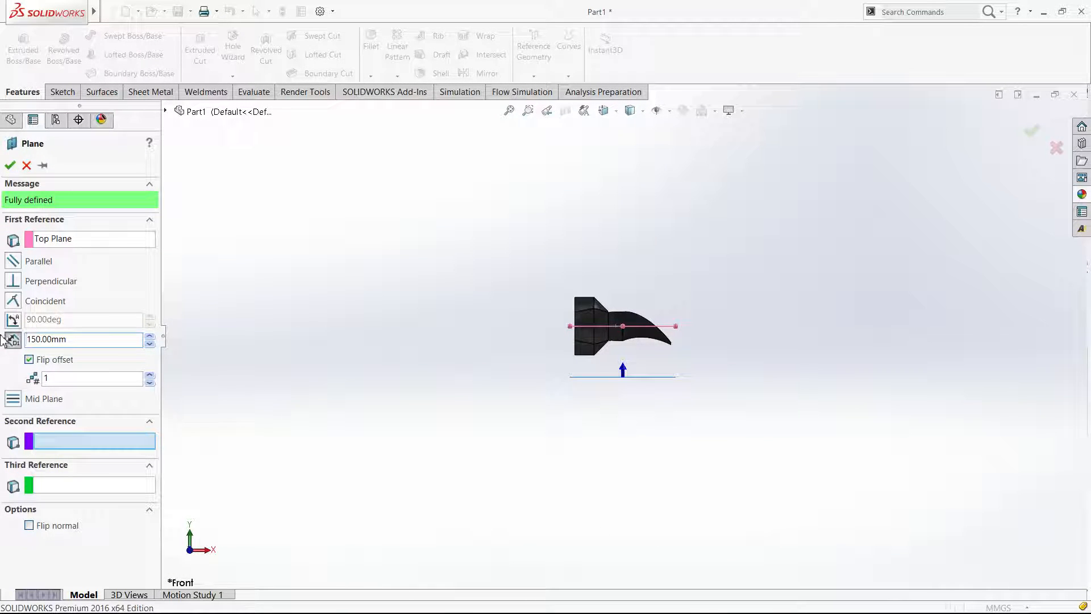
{"action": "key", "text": "ctrl+a"}
{"action": "type", "text": "200"}
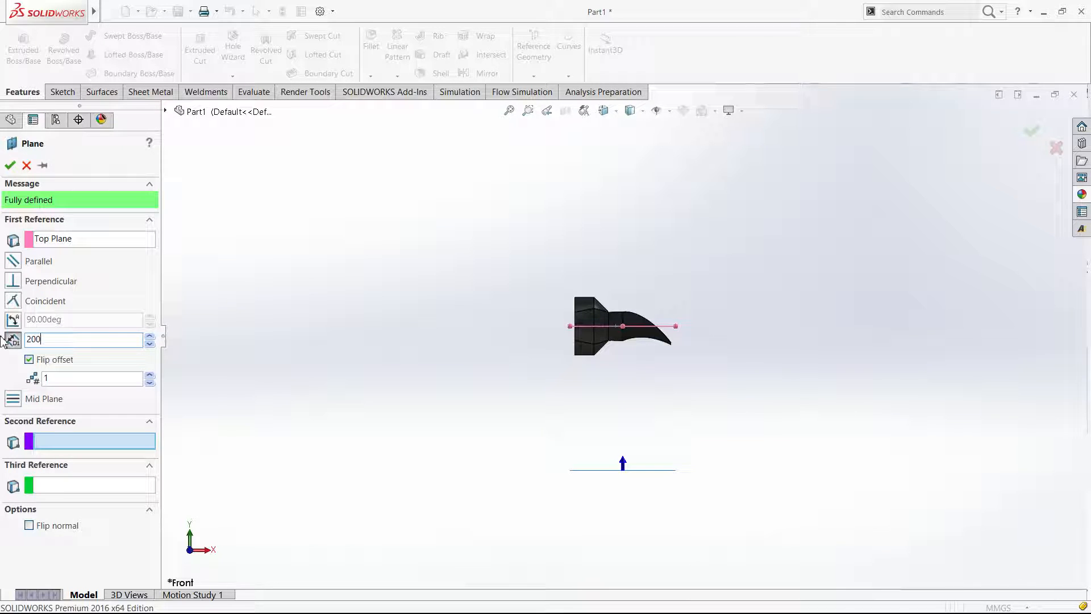
{"action": "key", "text": "Return"}
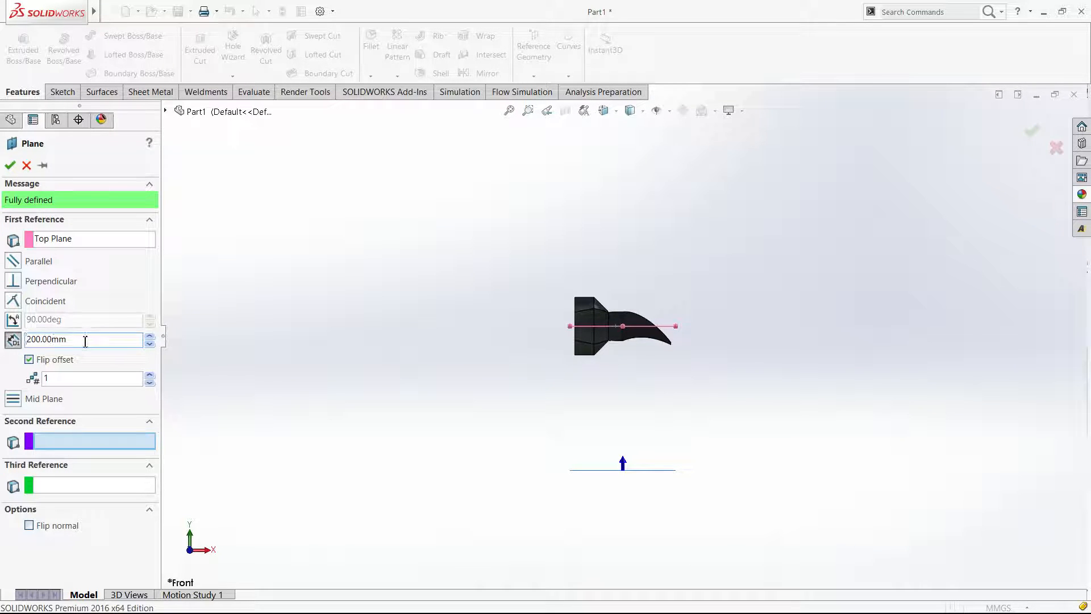
{"action": "left_click", "coordinate": [11, 165]}
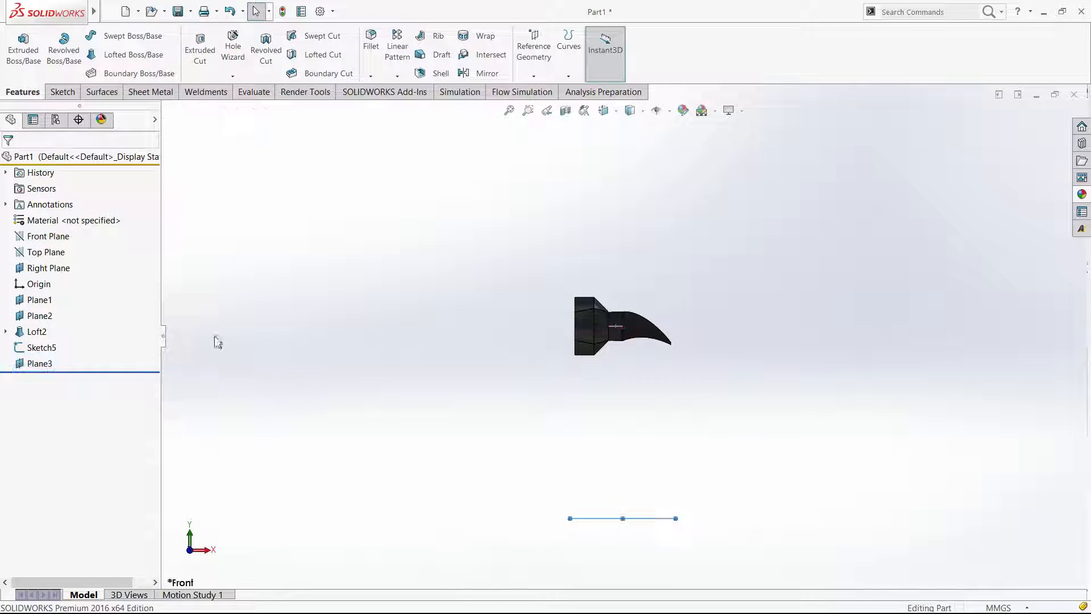
Sketch on the plane below the head a circle offset 7 mm outward from the neck circle, and close the sketch.
{"action": "left_click", "coordinate": [40, 363]}
{"action": "left_click", "coordinate": [57, 348]}
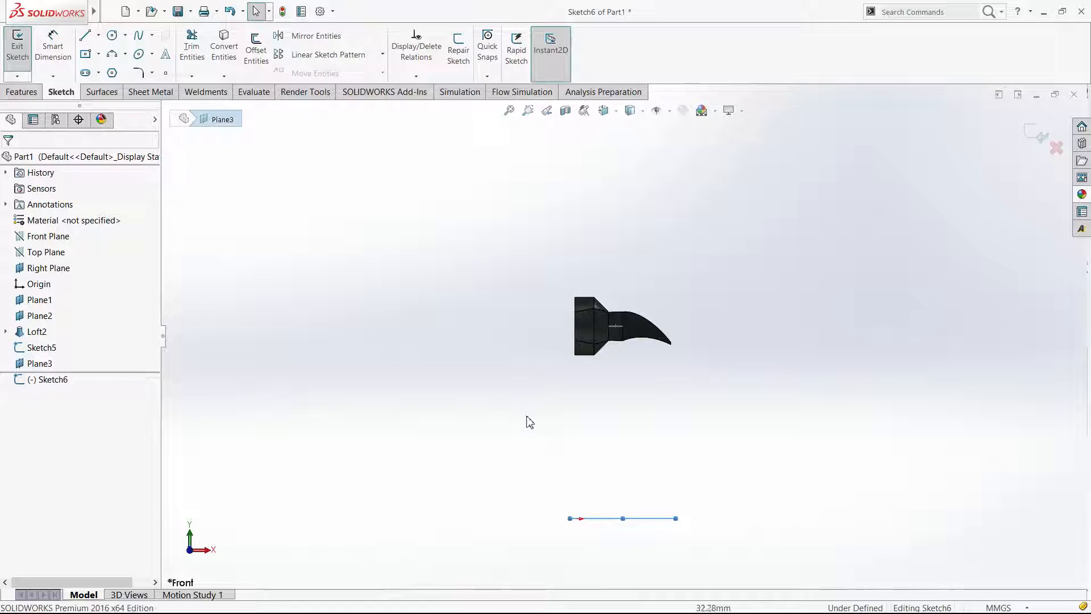
{"action": "key", "text": "ctrl+8"}
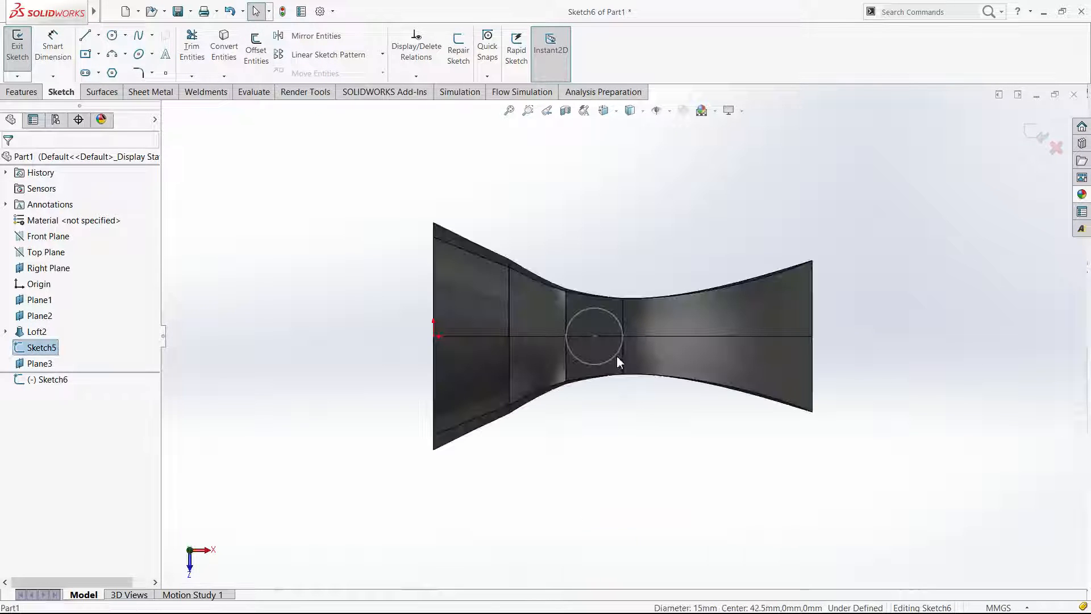
{"action": "left_click", "coordinate": [263, 57]}
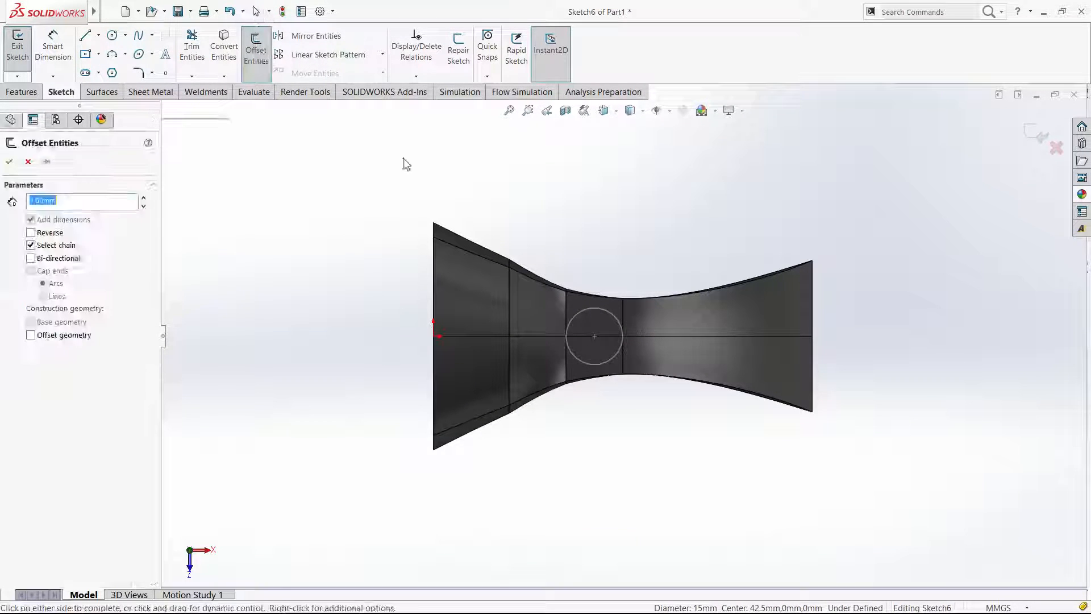
{"action": "left_click", "coordinate": [143, 197]}
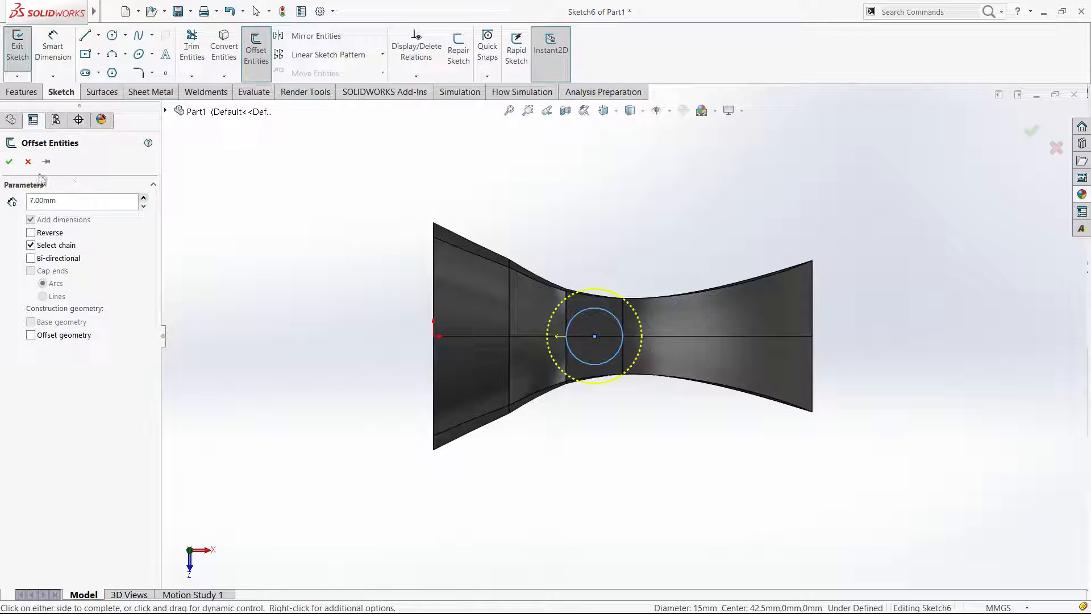
{"action": "left_click", "coordinate": [9, 161]}
{"action": "key", "text": "ctrl+7"}
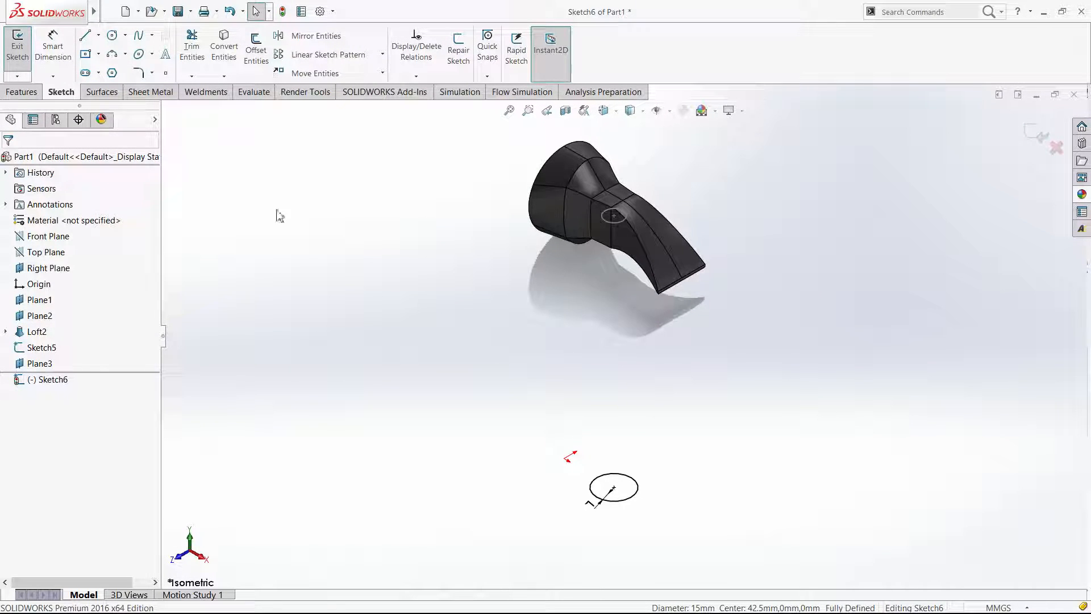
{"action": "left_click", "coordinate": [24, 92]}
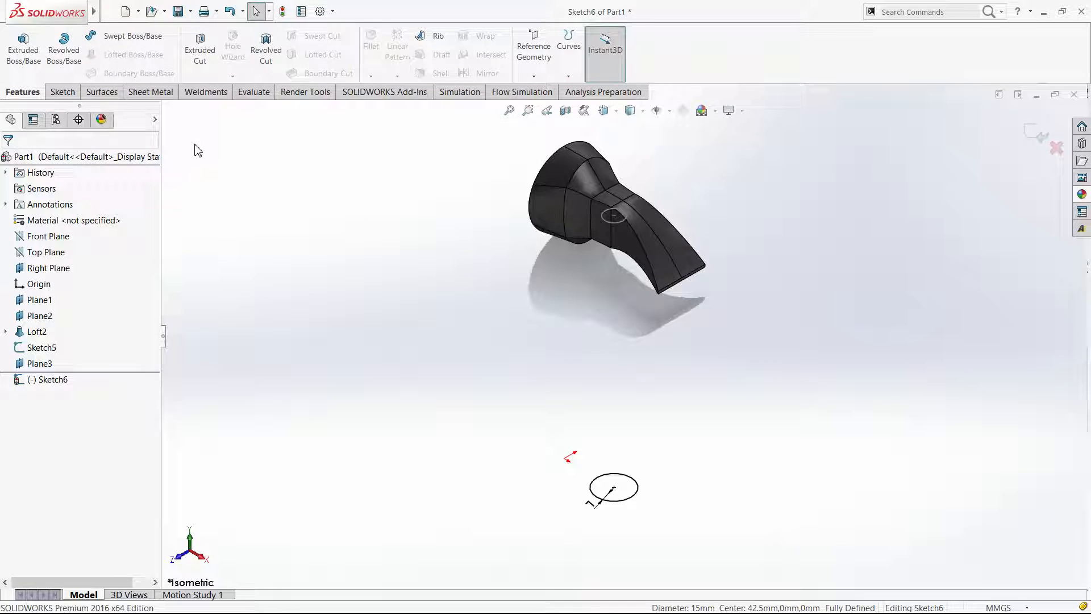
{"action": "key", "text": "ctrl+1"}
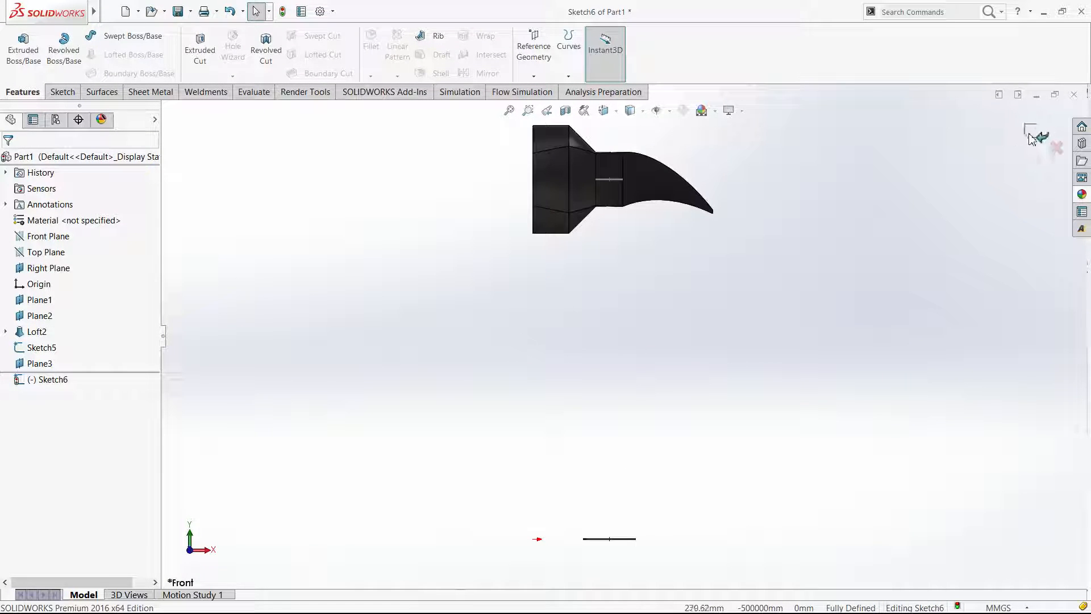
{"action": "left_click", "coordinate": [1031, 139]}
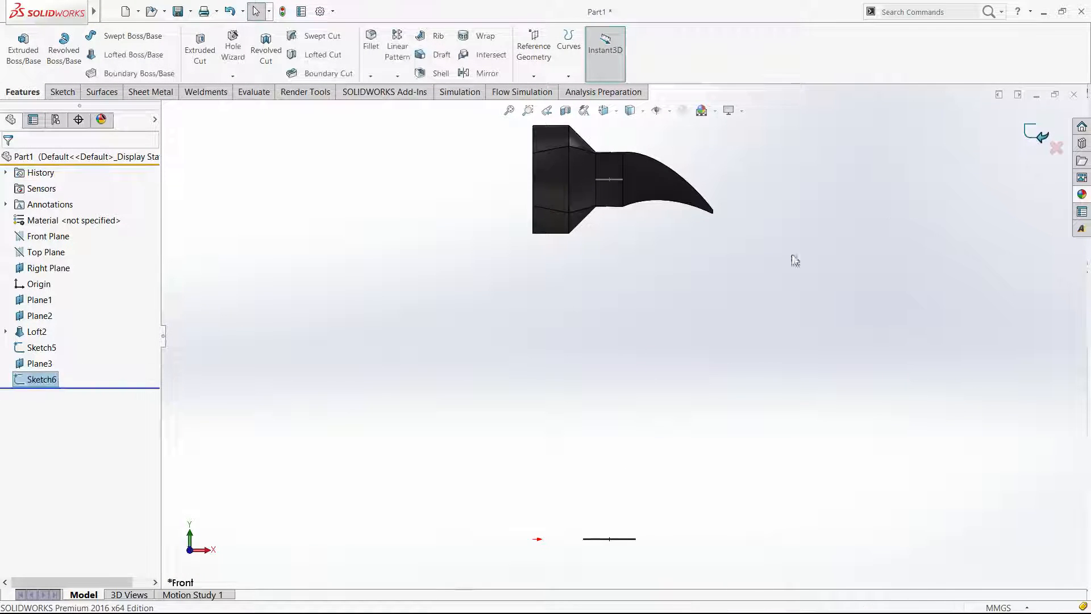
Loft the handle from the larger circle on the lower plane to the smaller circle at the head's neck.
{"action": "left_click", "coordinate": [153, 57]}
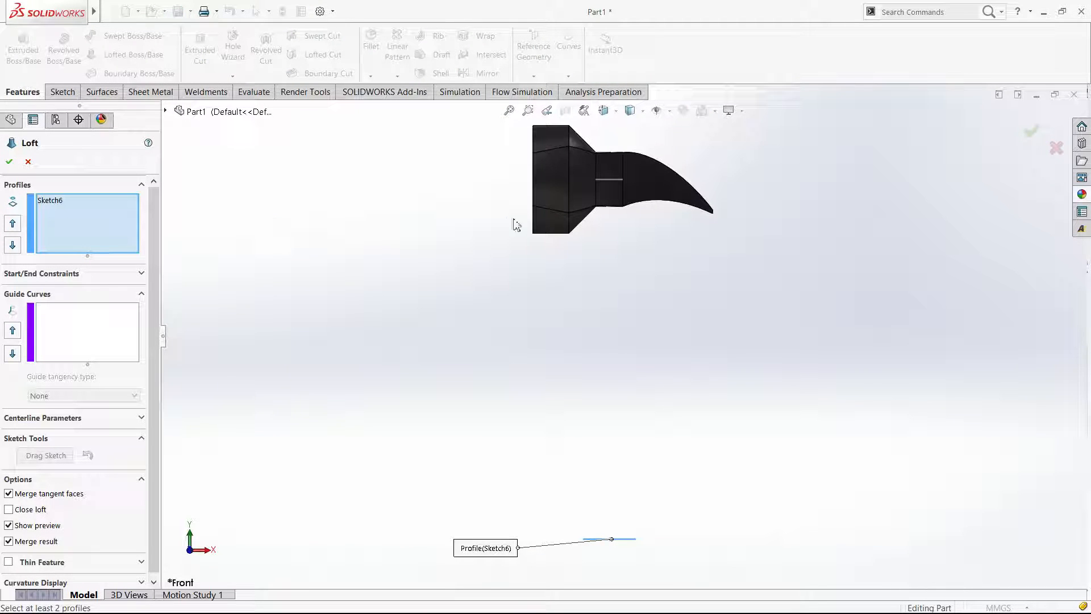
{"action": "left_click", "coordinate": [618, 202]}
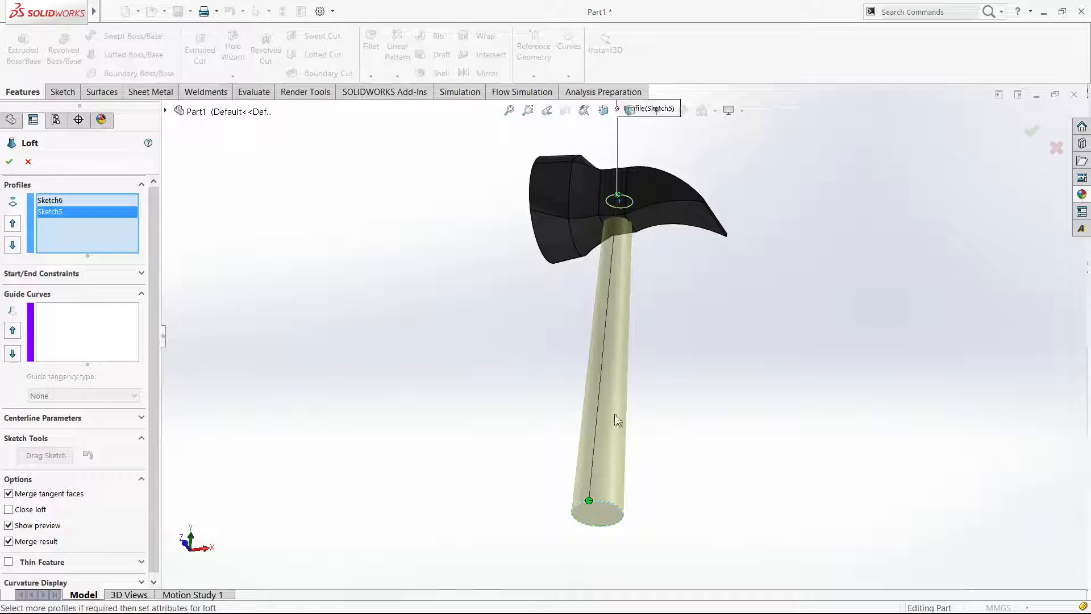
{"action": "left_click", "coordinate": [11, 166]}
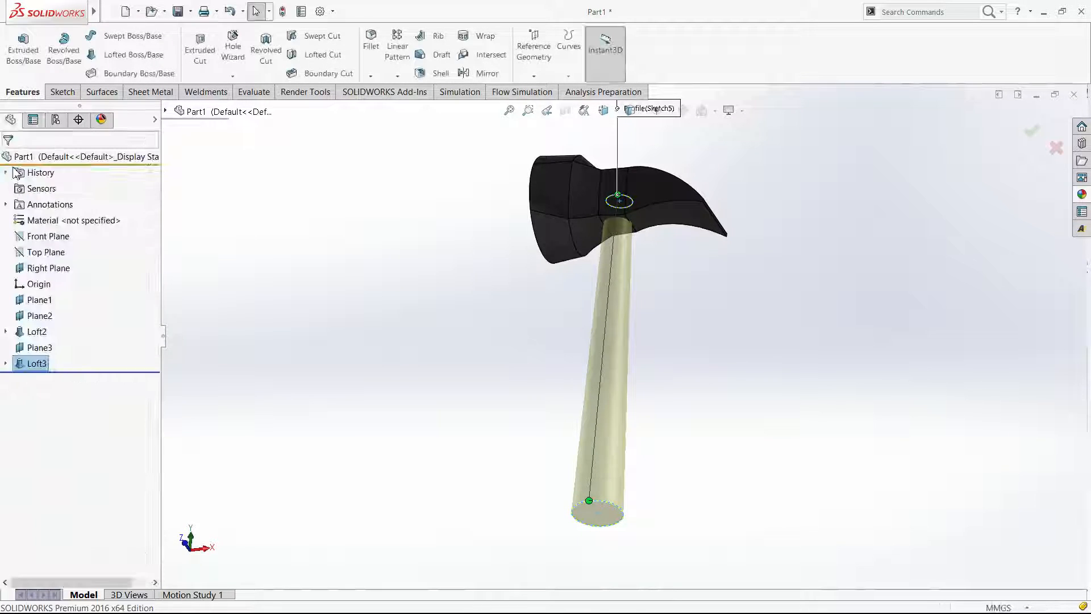
{"action": "key", "text": "ctrl+1"}
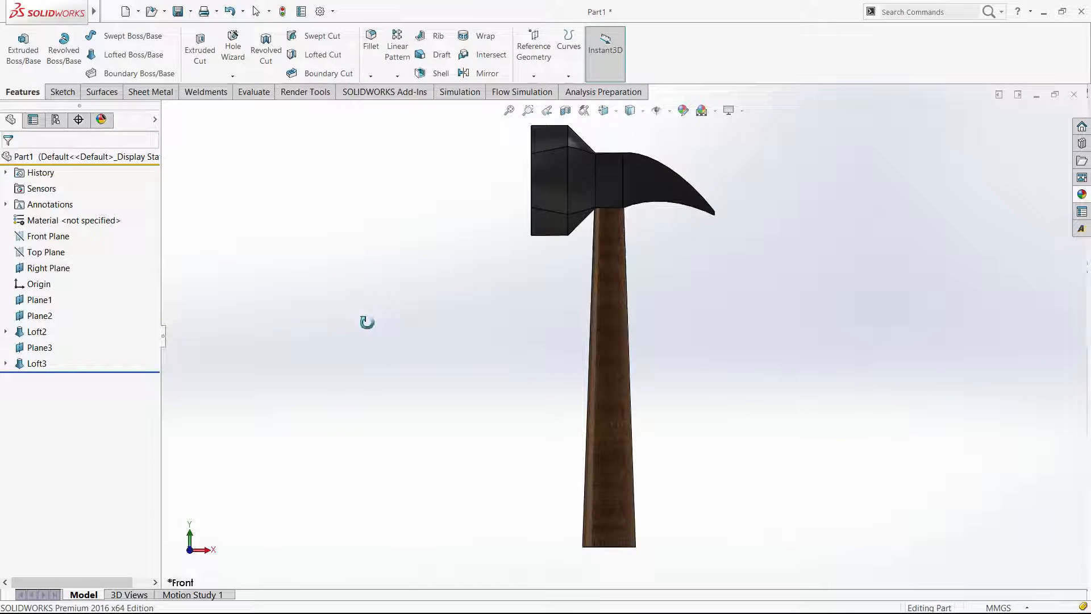
Set the model's display style to shaded without edges.
{"action": "left_click", "coordinate": [37, 364]}
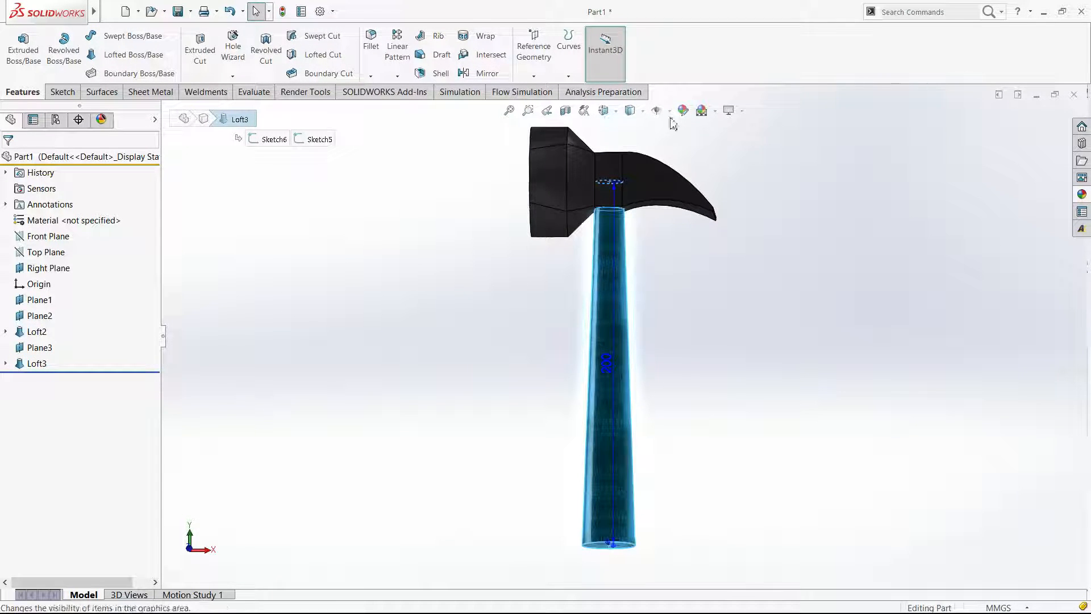
{"action": "left_click", "coordinate": [638, 118]}
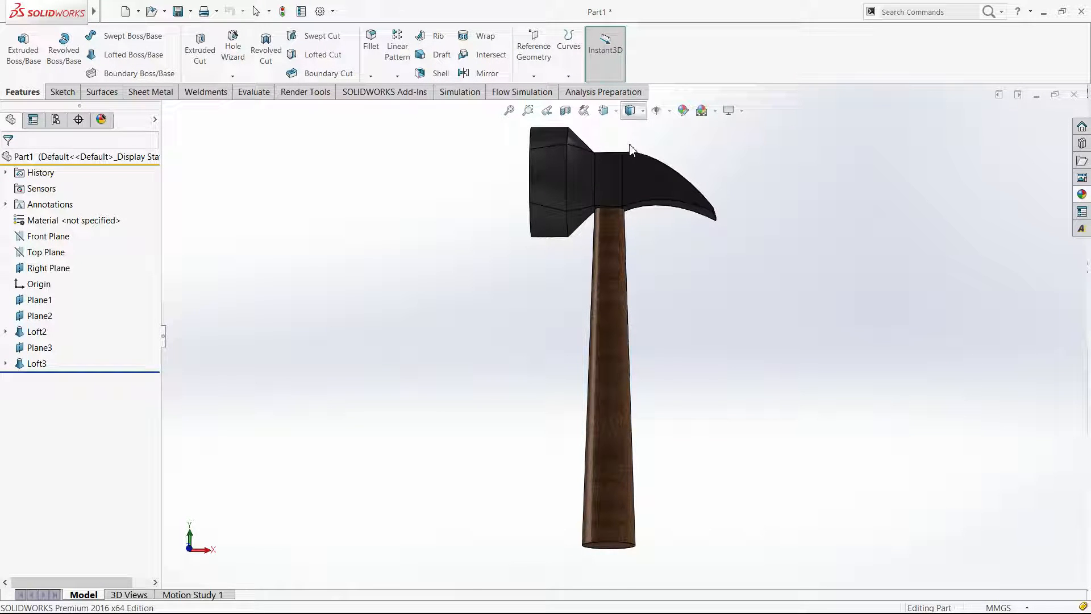
{"action": "middle_click_drag", "start_coordinate": [847, 245], "coordinate": [851, 263]}
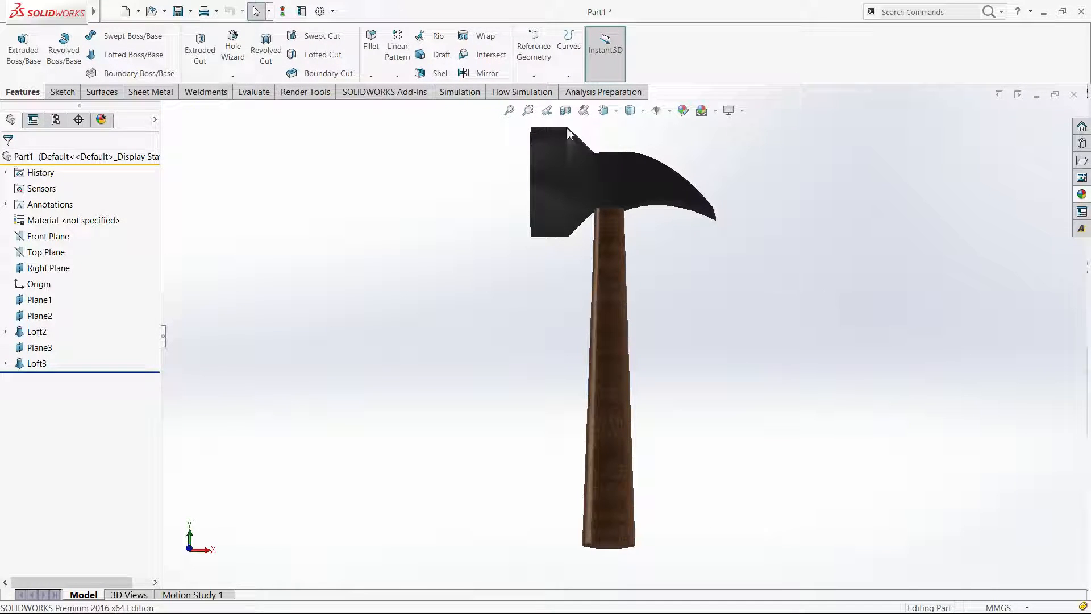
Begin a 1 mm symmetric fillet on the striking face's rim and the shoulder edges behind it, leaving out the neck face.
{"action": "left_click", "coordinate": [371, 40]}
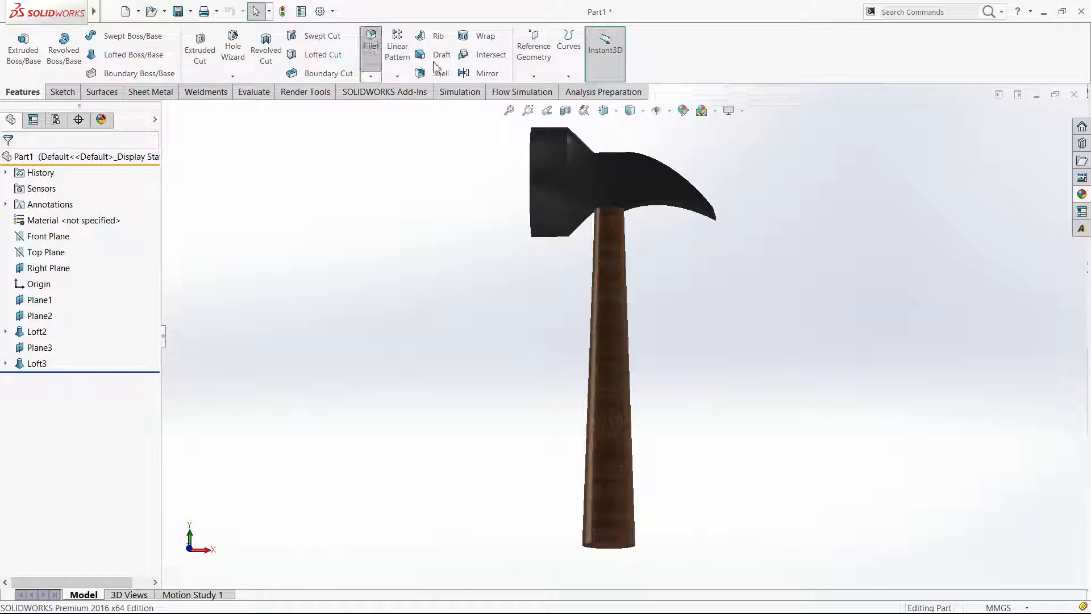
{"action": "left_click", "coordinate": [580, 153]}
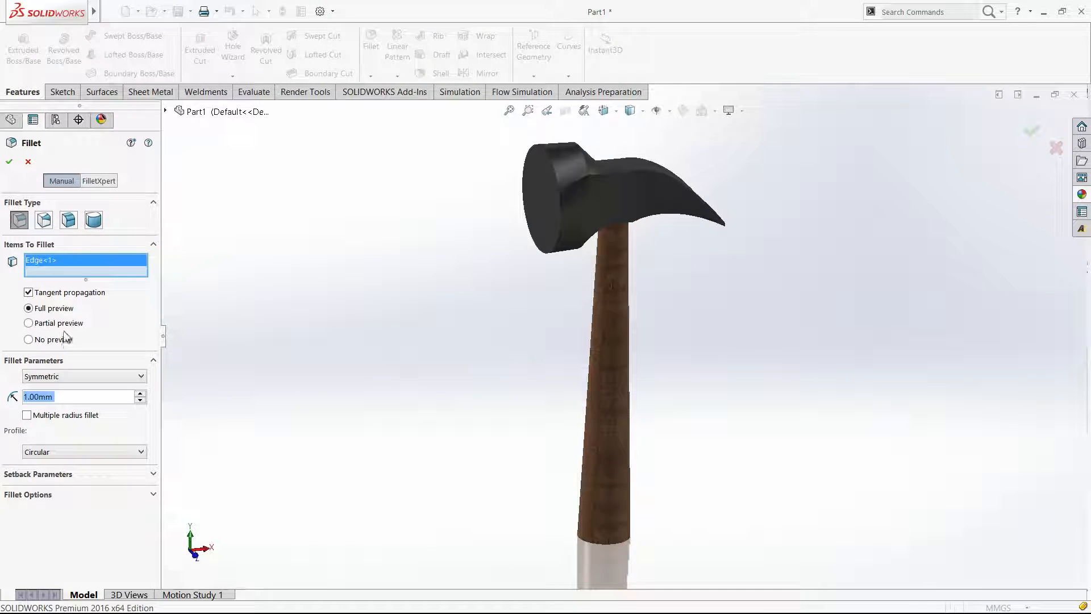
{"action": "left_click", "coordinate": [589, 201]}
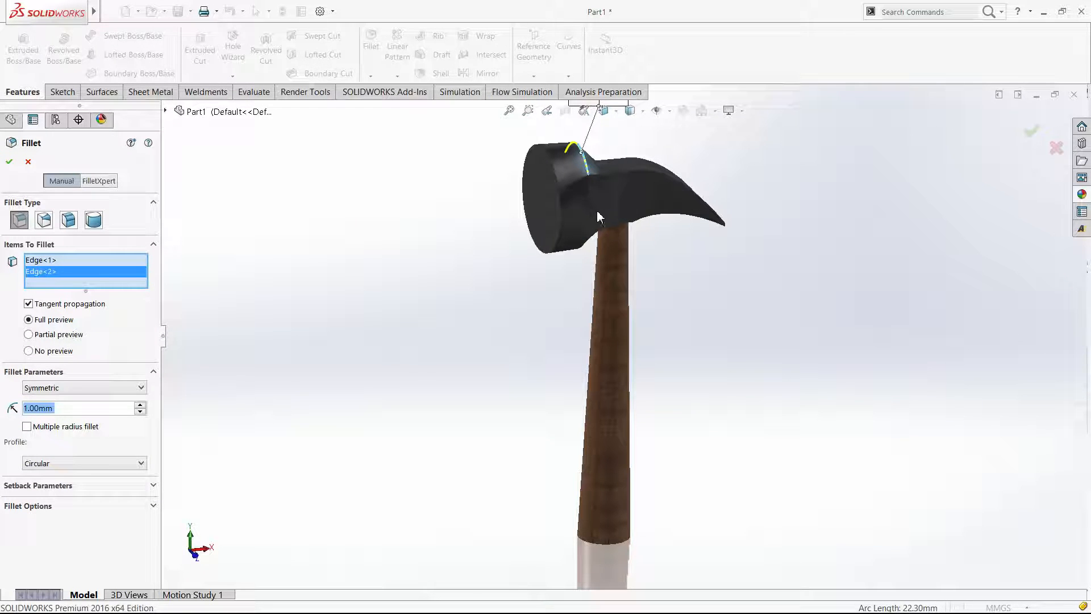
{"action": "left_click", "coordinate": [597, 212]}
{"action": "mouse_move", "coordinate": [597, 211]}
{"action": "middle_mouse_down"}
{"action": "mouse_move", "coordinate": [609, 219]}
{"action": "mouse_move", "coordinate": [621, 203]}
{"action": "mouse_move", "coordinate": [599, 196]}
{"action": "middle_mouse_up"}
{"action": "left_click", "coordinate": [599, 197]}
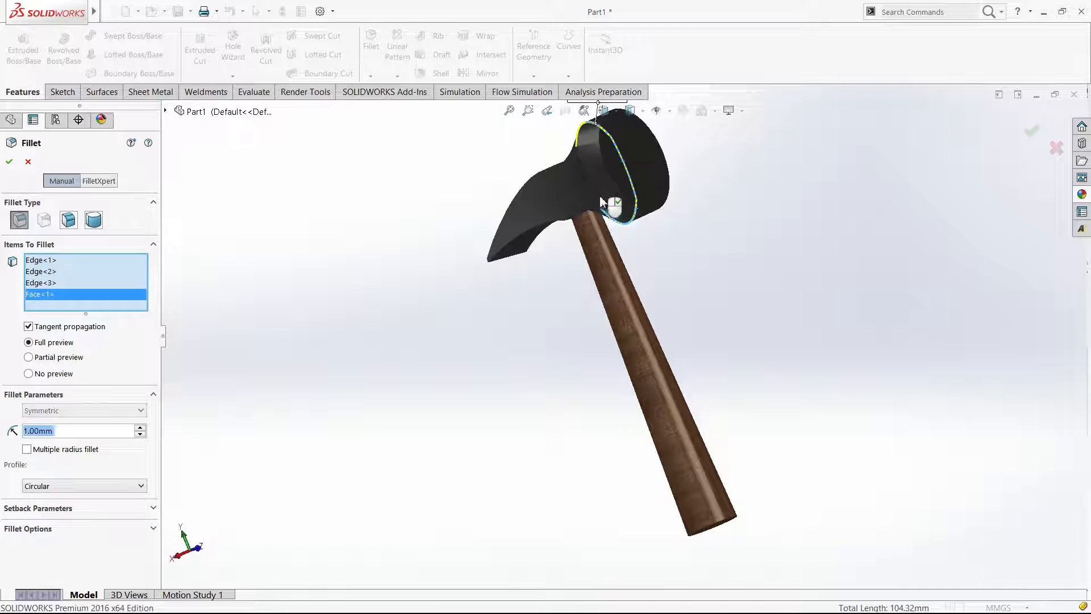
{"action": "left_click", "coordinate": [594, 199]}
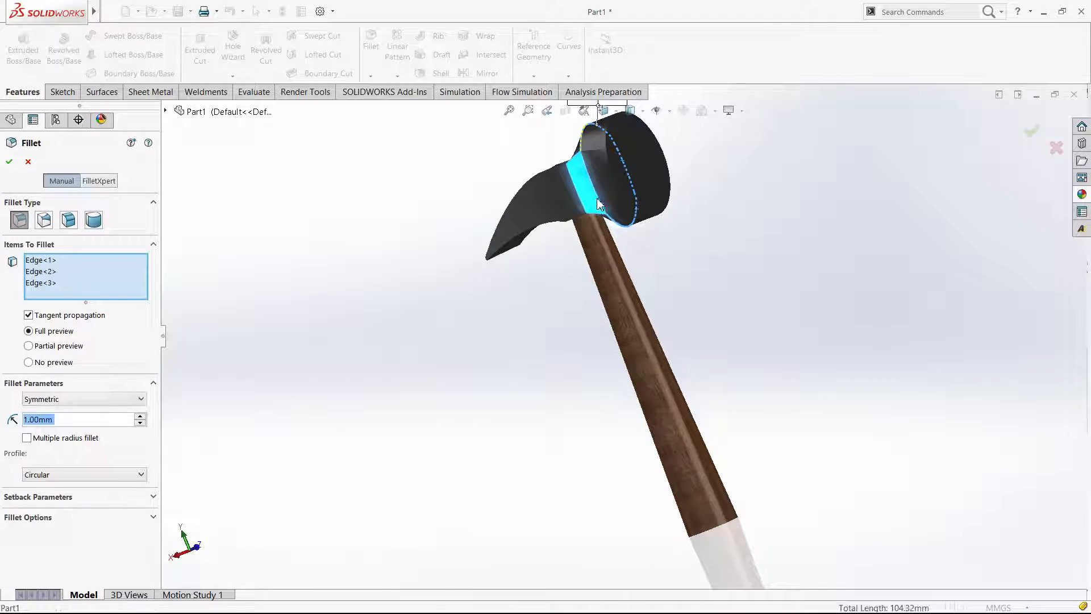
{"action": "left_click", "coordinate": [597, 205]}
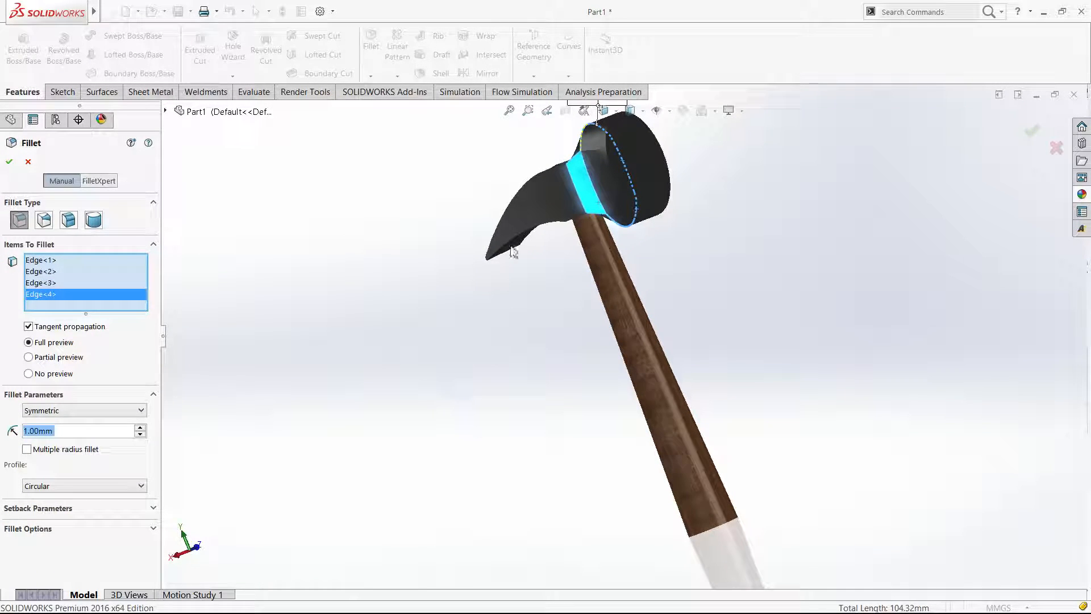
{"action": "middle_click_drag", "start_coordinate": [504, 235], "coordinate": [499, 234]}
{"action": "left_click", "coordinate": [500, 235]}
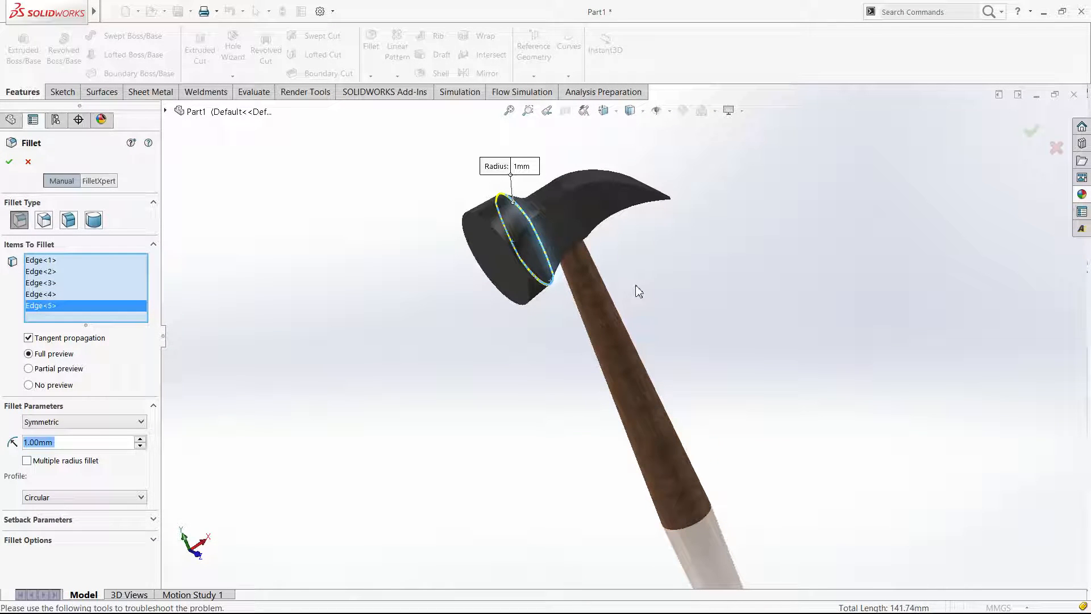
Try adding the long and short edges at the claw's tip to the 1 mm fillet.
{"action": "middle_click_drag", "start_coordinate": [616, 292], "coordinate": [579, 284]}
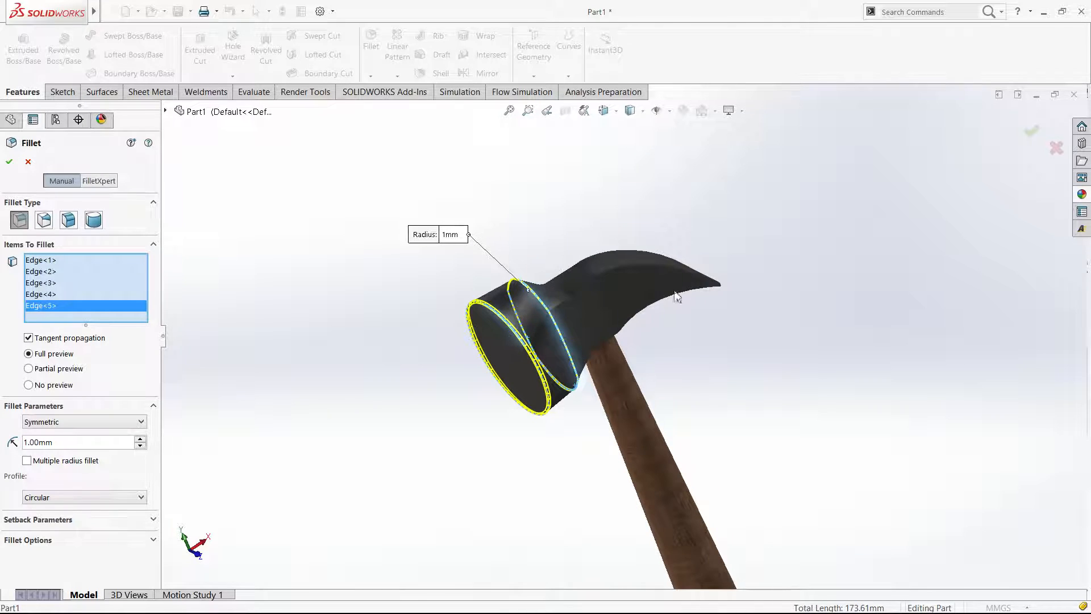
{"action": "scroll", "coordinate": [753, 309], "scroll_direction": "down", "scroll_amount": 3}
{"action": "left_click", "coordinate": [753, 302]}
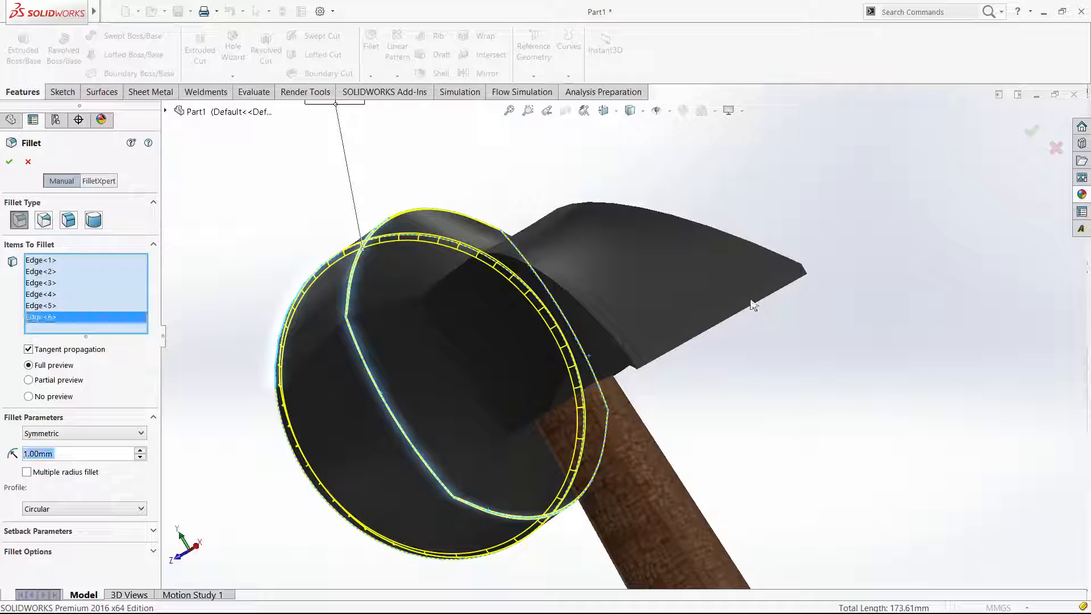
{"action": "left_click", "coordinate": [758, 296]}
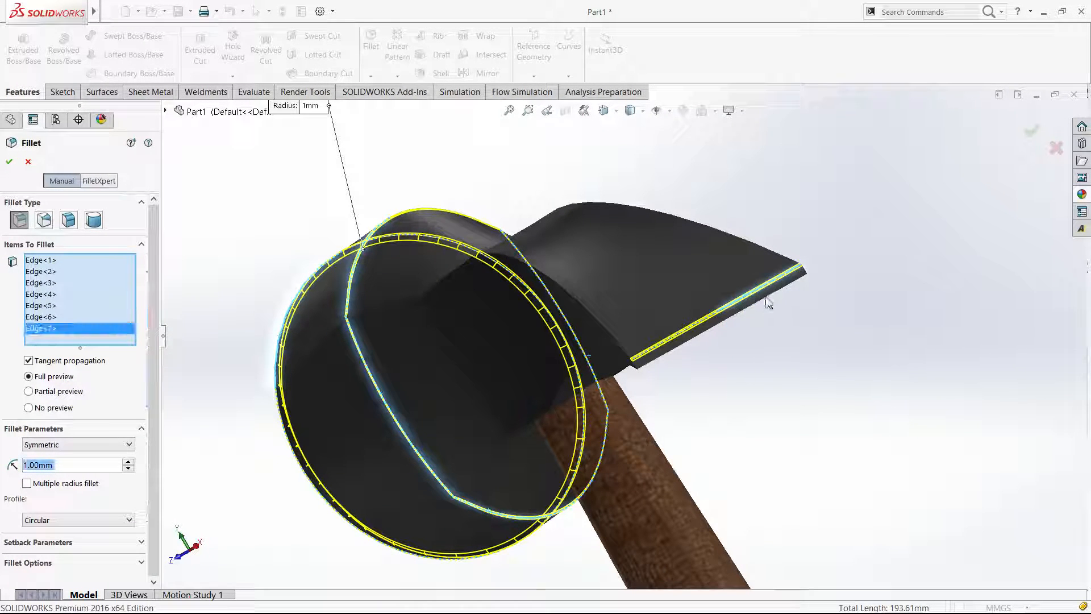
{"action": "scroll", "coordinate": [755, 283], "scroll_direction": "down", "scroll_amount": 5}
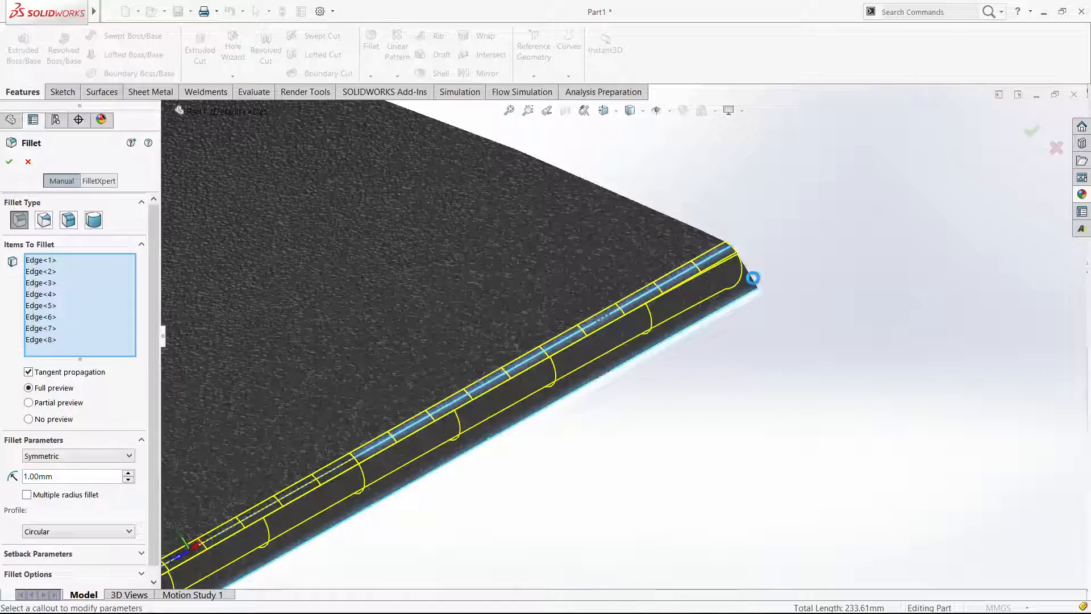
{"action": "left_click", "coordinate": [742, 292]}
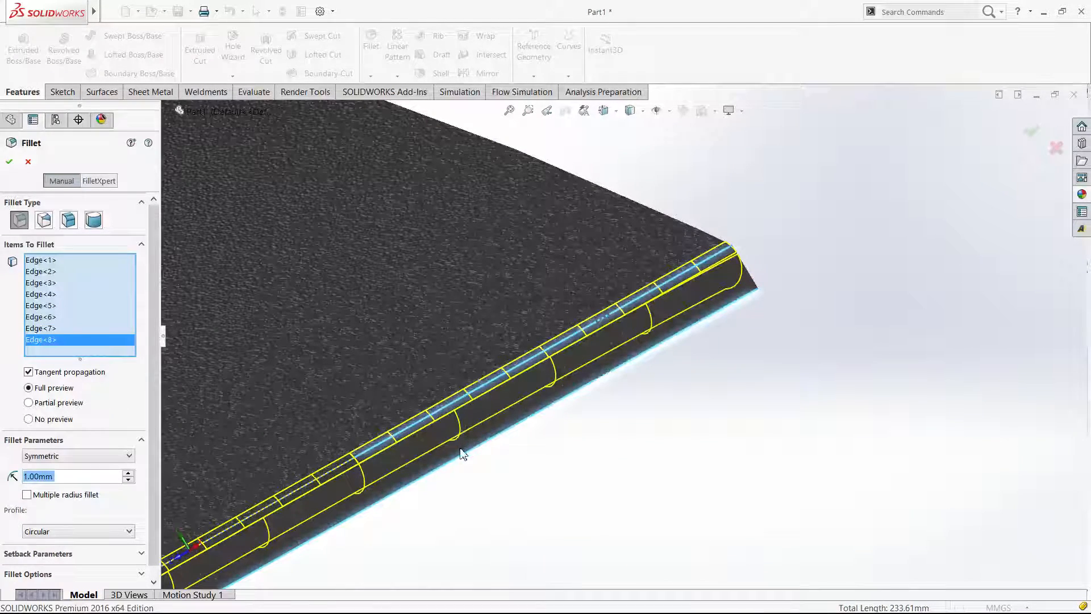
{"action": "scroll", "coordinate": [463, 453], "scroll_direction": "up", "scroll_amount": 3}
{"action": "left_click", "coordinate": [522, 461]}
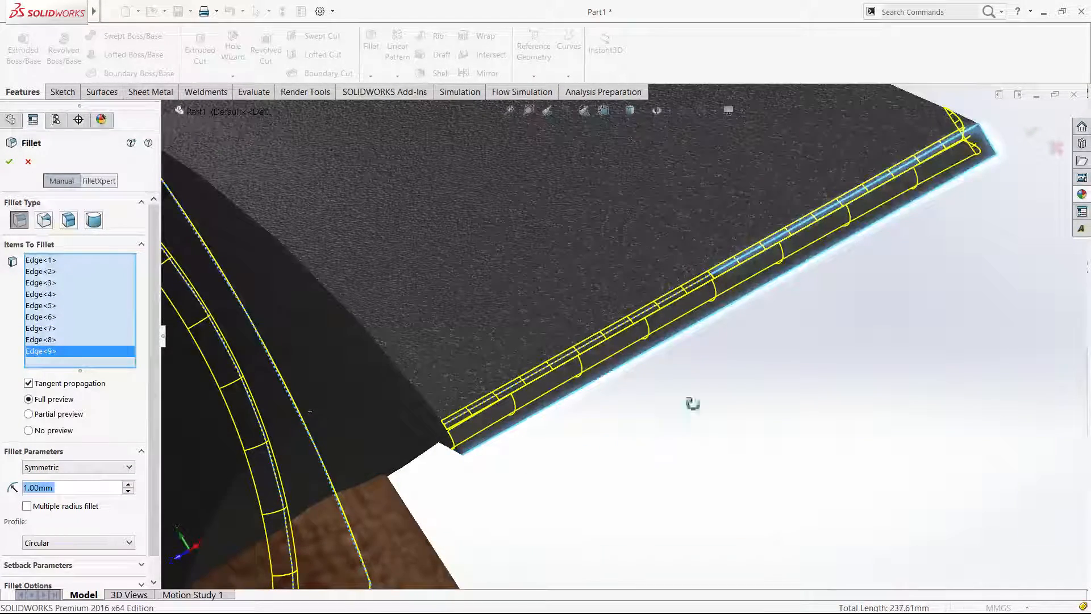
Remove the four claw-tip edges from the fillet selection.
{"action": "scroll", "coordinate": [738, 389], "scroll_direction": "up", "scroll_amount": 10}
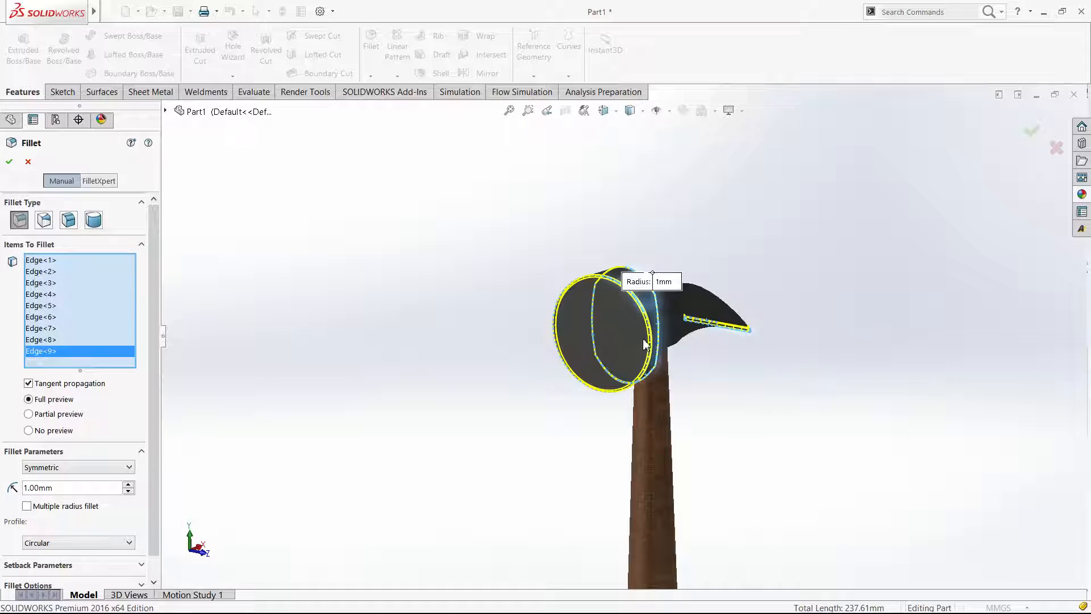
{"action": "left_click", "coordinate": [117, 328]}
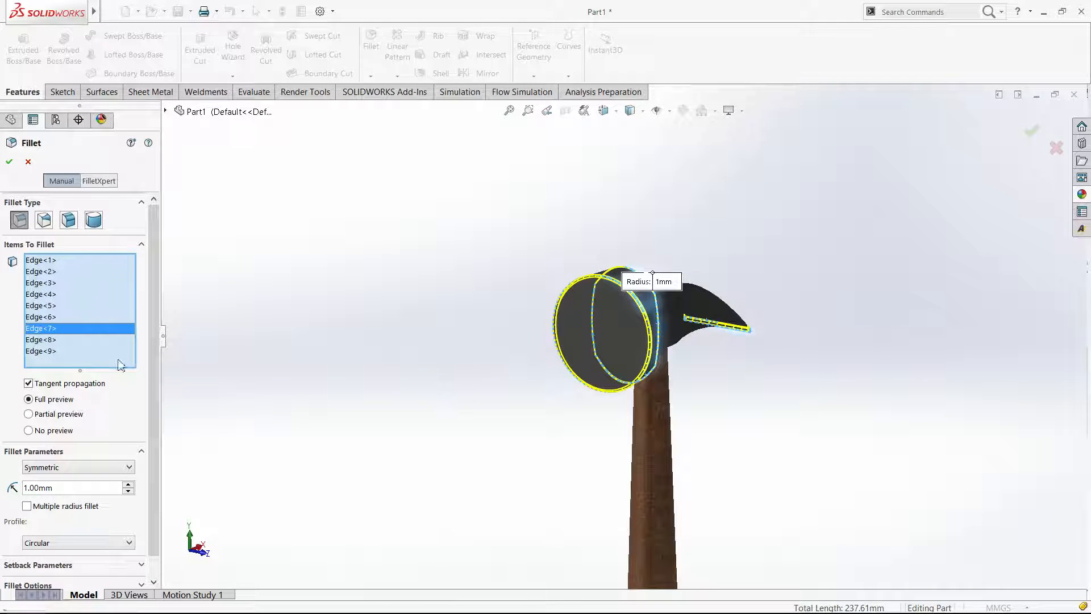
{"action": "left_click", "coordinate": [48, 358]}
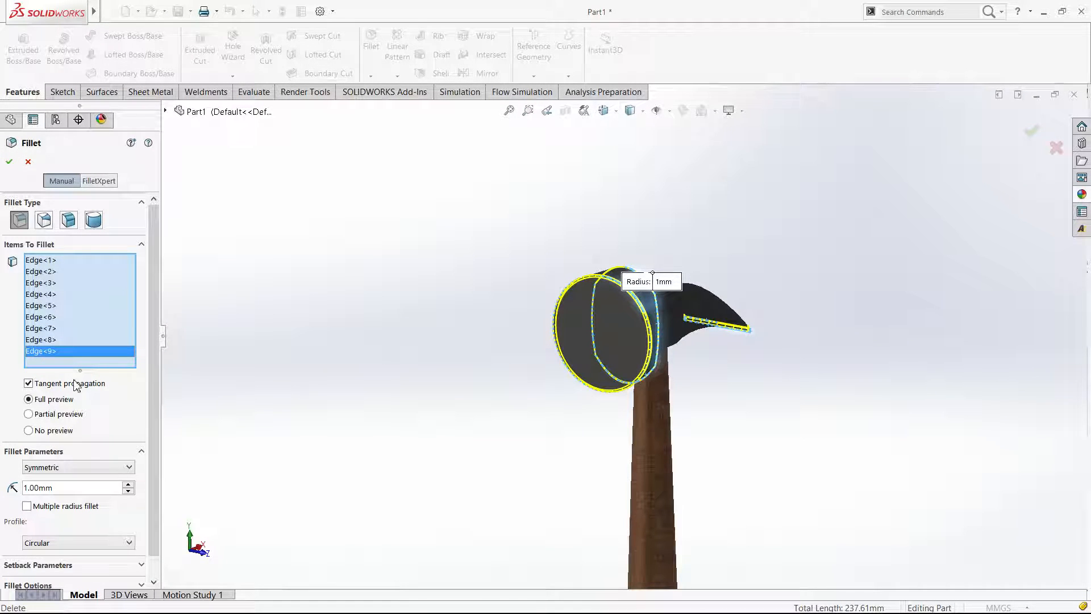
{"action": "key", "text": "Delete"}
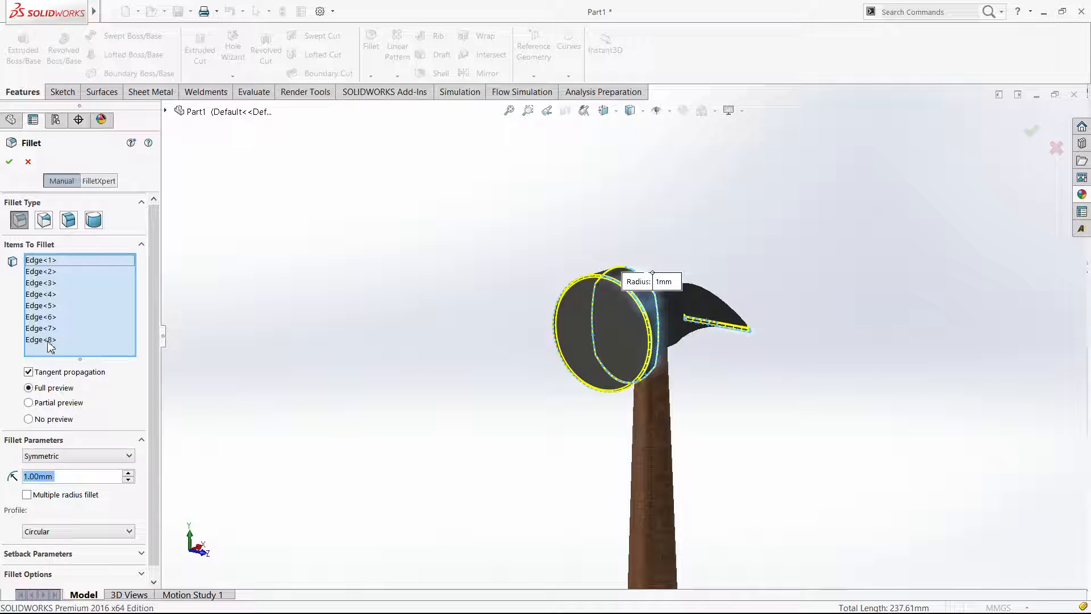
{"action": "key", "text": "Delete"}
{"action": "key", "text": "Delete"}
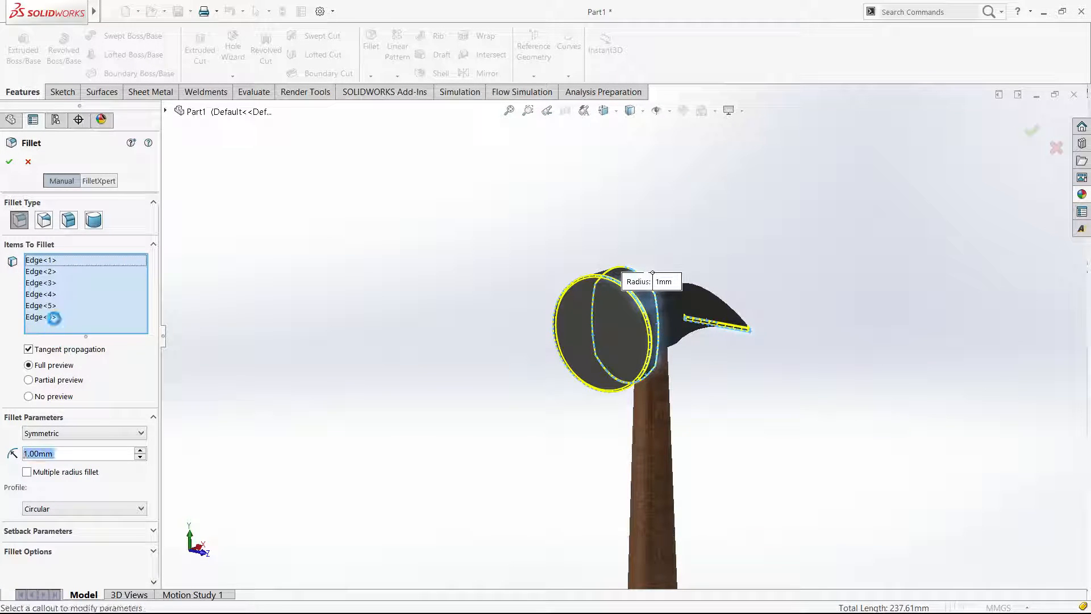
{"action": "left_click_drag", "start_coordinate": [54, 317], "coordinate": [52, 297]}
{"action": "left_click", "coordinate": [50, 318]}
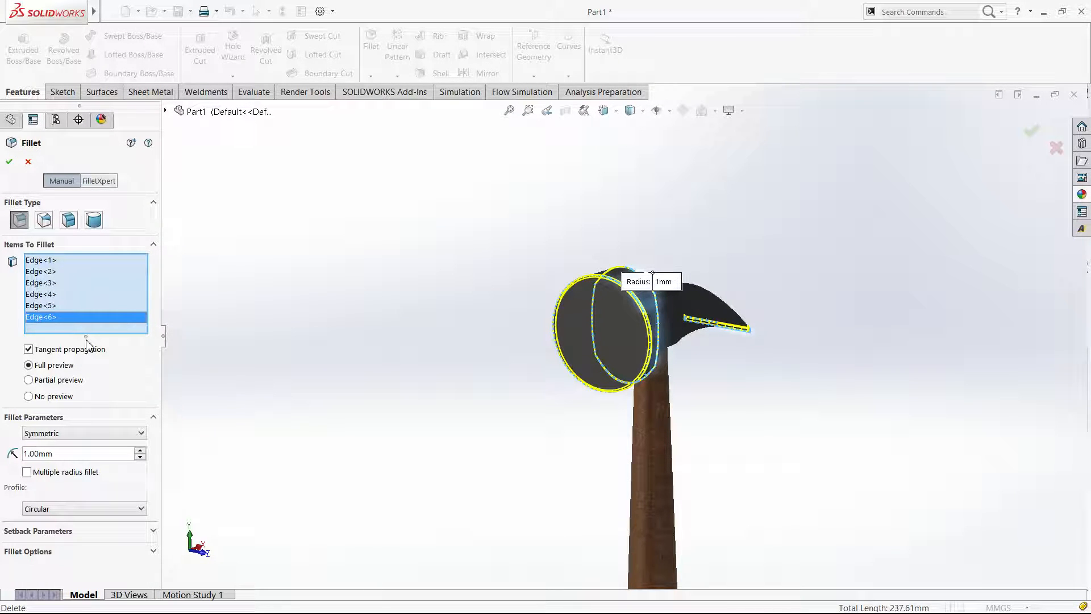
{"action": "key", "text": "Delete"}
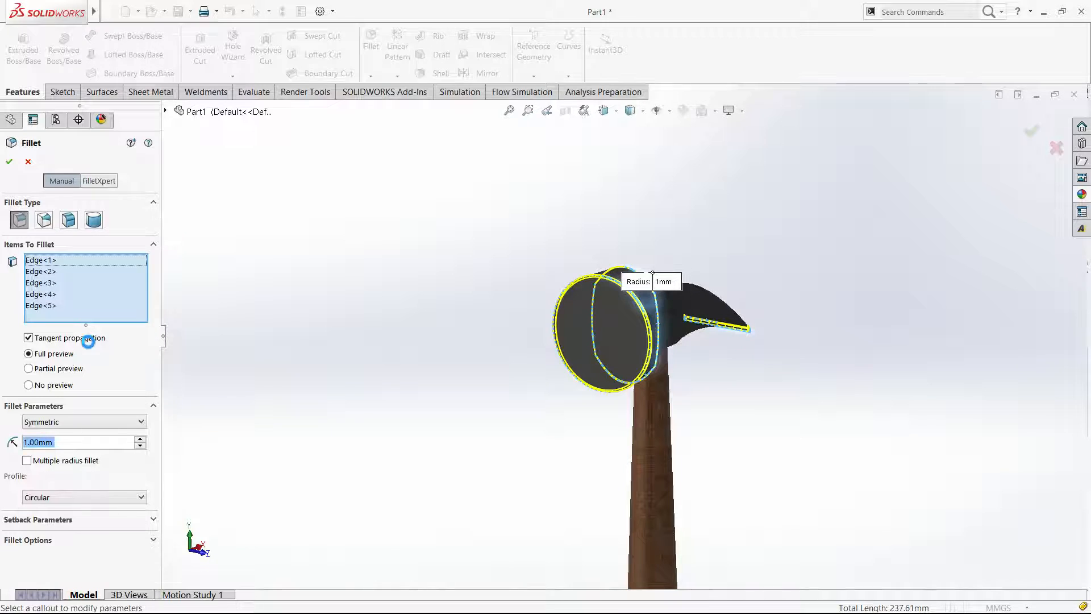
Set the fillet radius to 2 mm and complete the fillet on the striking face's rim and shoulder edges.
{"action": "left_click", "coordinate": [141, 439]}
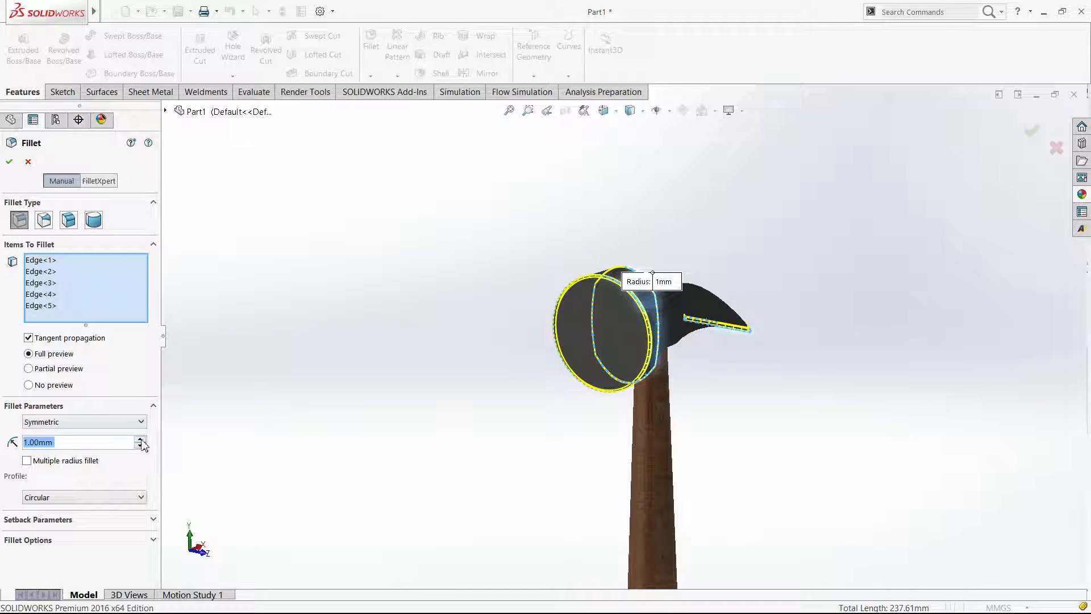
{"action": "left_click", "coordinate": [141, 439]}
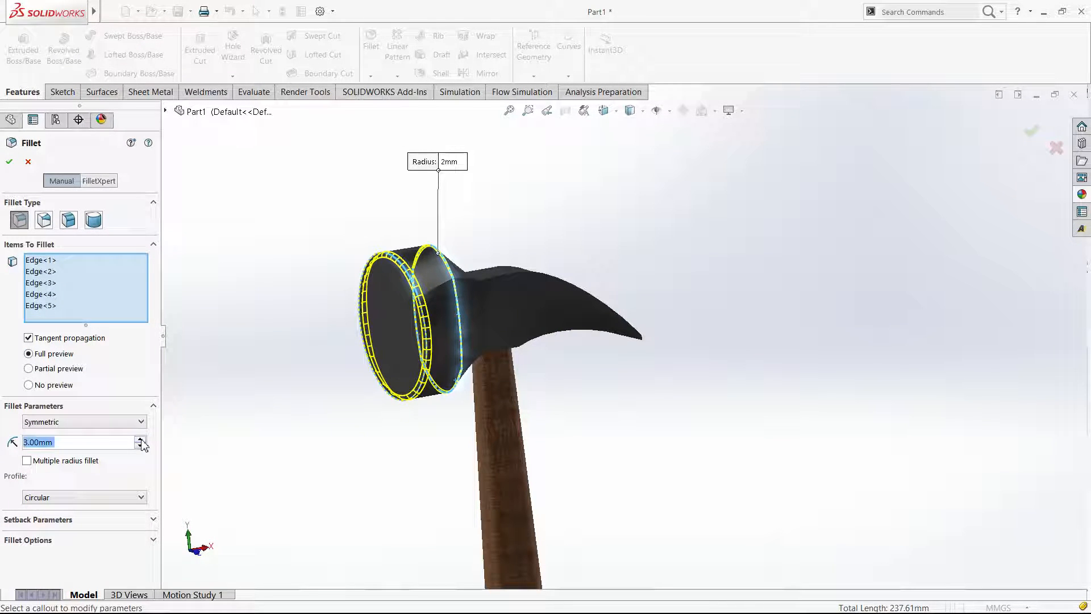
{"action": "left_click", "coordinate": [140, 446]}
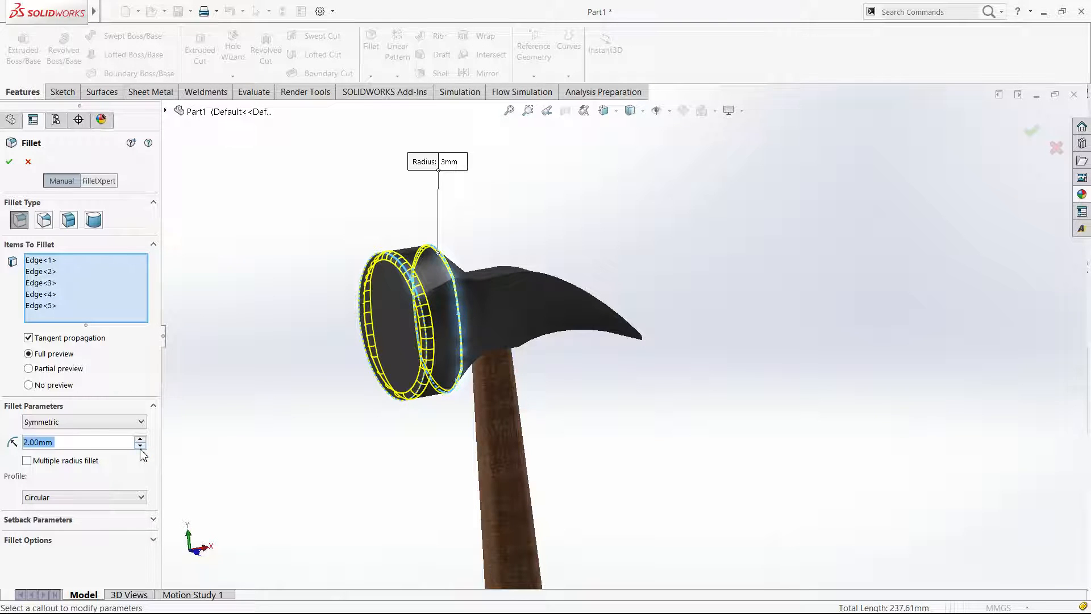
{"action": "left_click", "coordinate": [9, 162]}
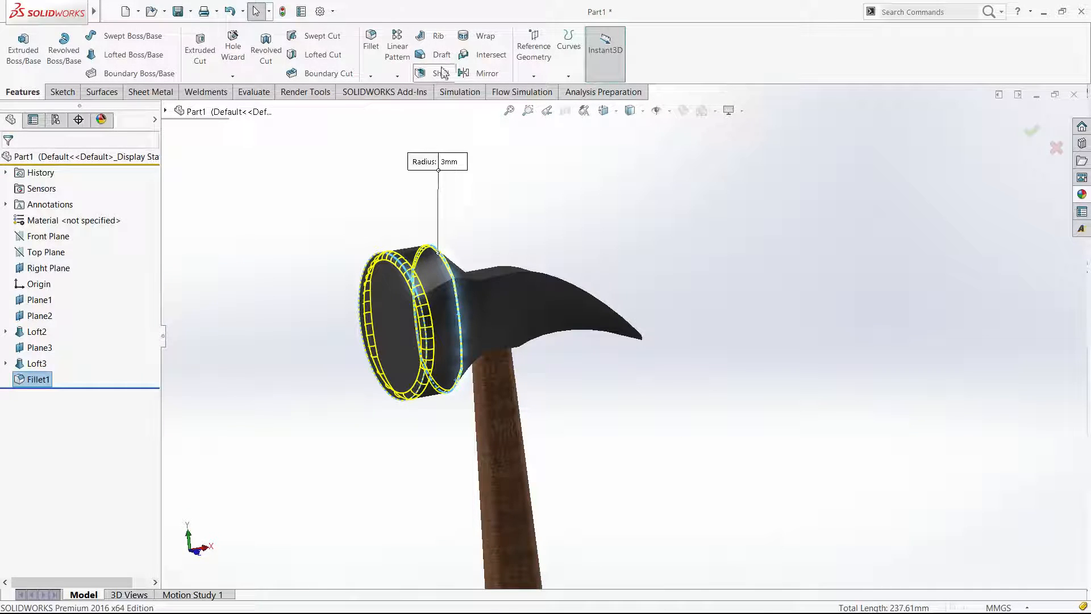
Begin a 1 mm symmetric fillet on all the connected edges running from the shoulder along the head to the claw.
{"action": "left_click", "coordinate": [370, 41]}
{"action": "left_click", "coordinate": [442, 285]}
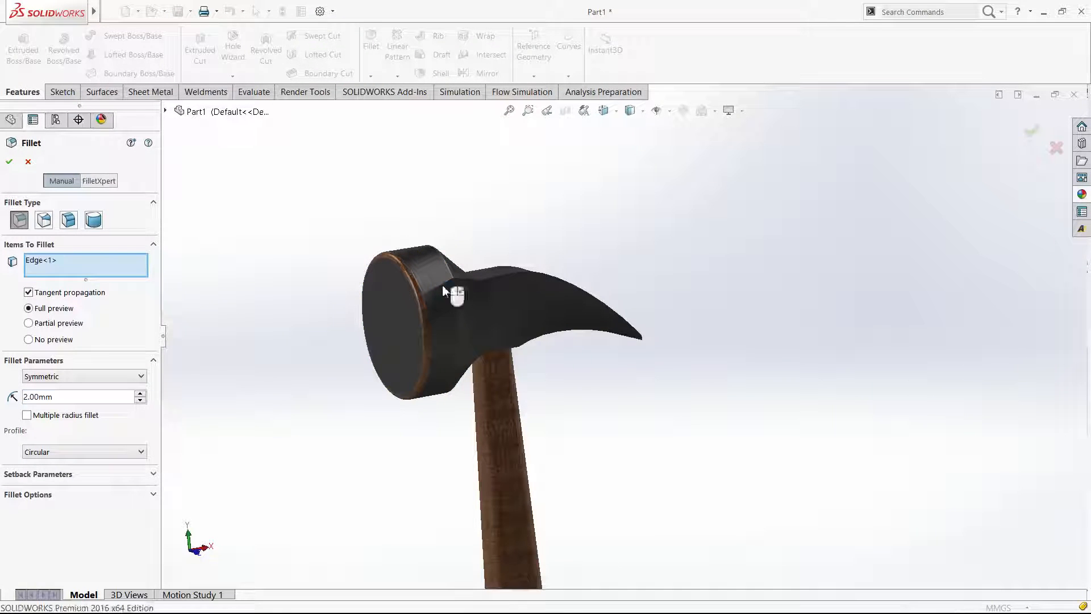
{"action": "left_click", "coordinate": [488, 259]}
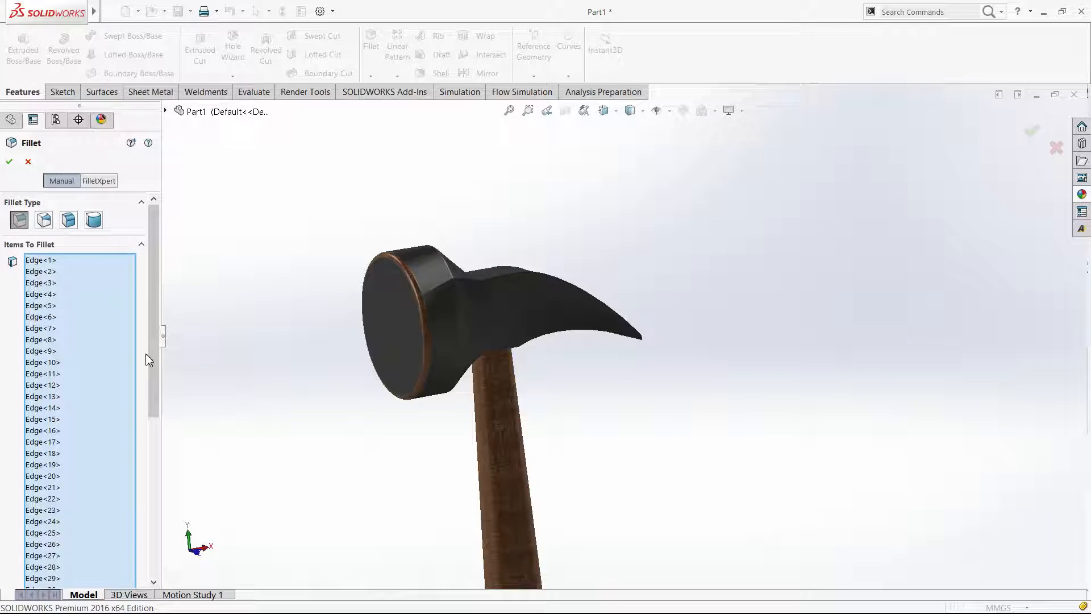
{"action": "scroll", "coordinate": [153, 380], "scroll_direction": "down", "scroll_amount": 1}
{"action": "scroll", "coordinate": [154, 380], "scroll_direction": "down", "scroll_amount": 7}
{"action": "left_click", "coordinate": [64, 466]}
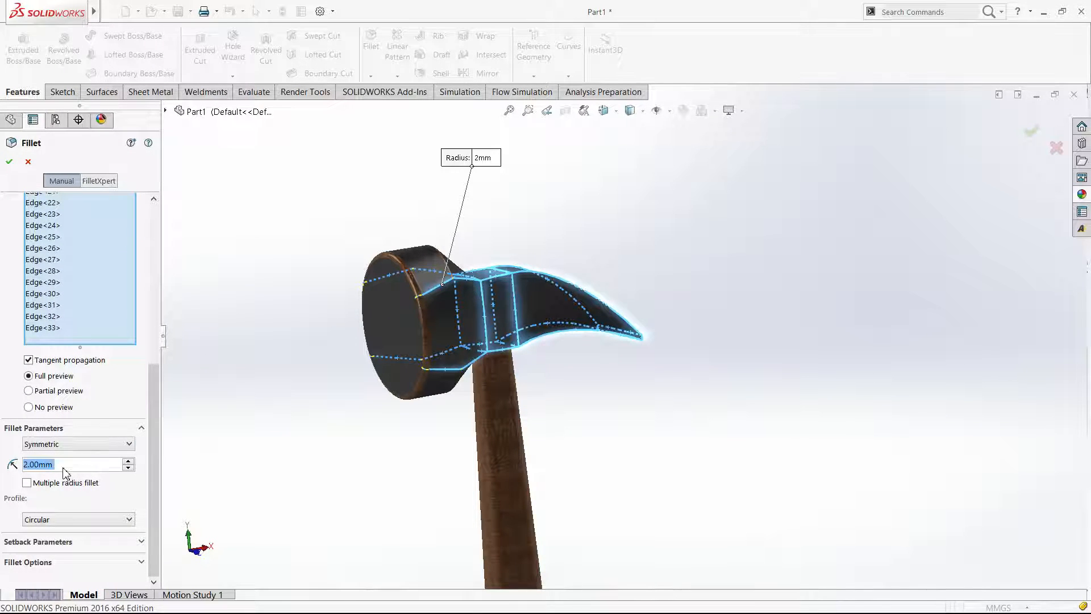
{"action": "type", "text": "1"}
{"action": "key", "text": "Return"}
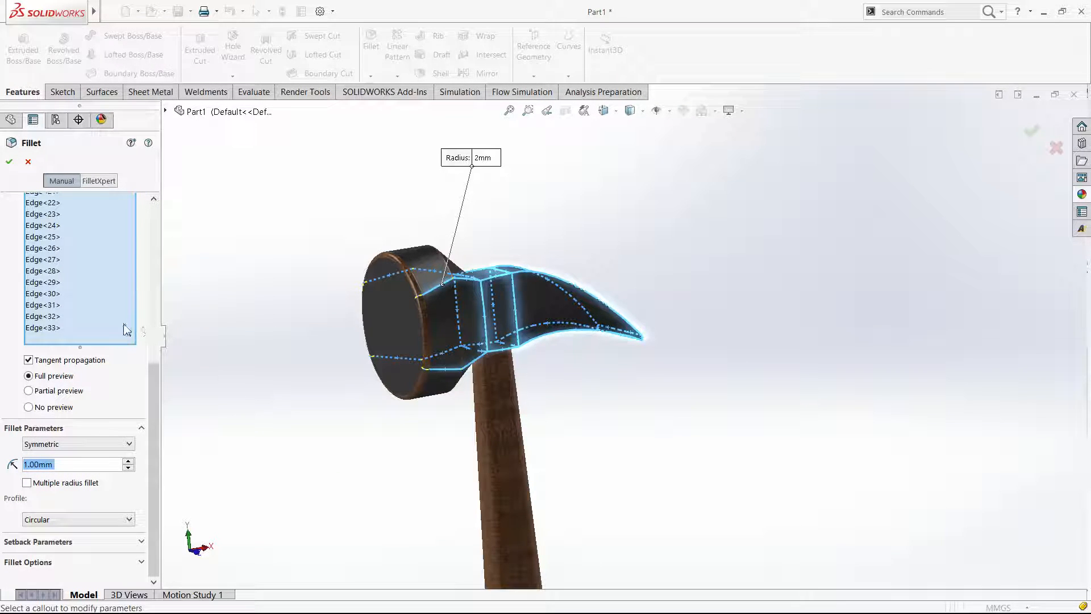
Clear all edges from the fillet selection.
{"action": "left_click", "coordinate": [101, 321]}
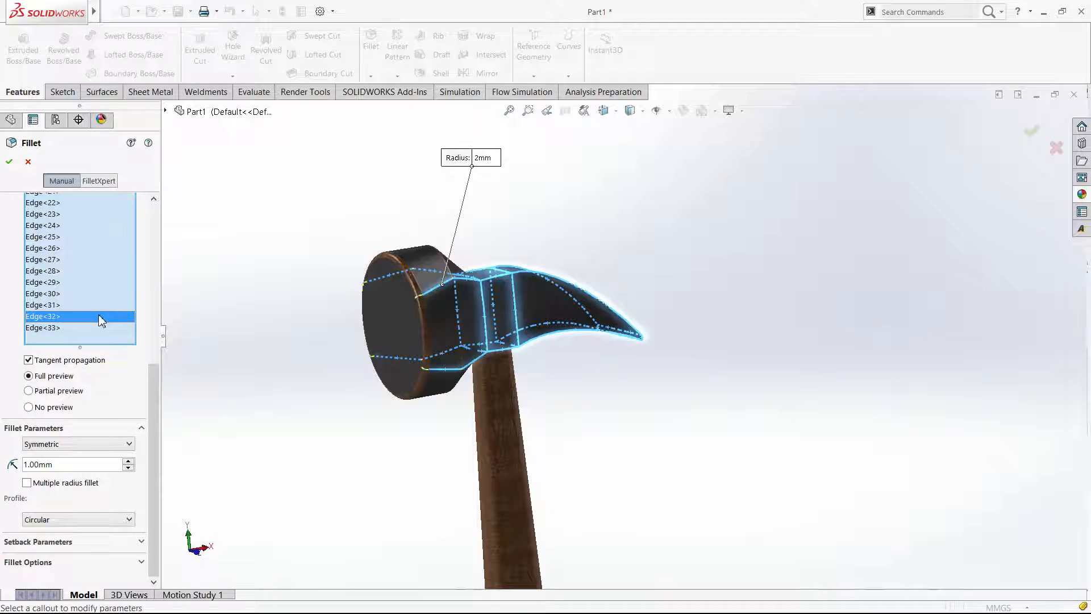
{"action": "right_click", "coordinate": [101, 321]}
{"action": "left_click", "coordinate": [146, 330]}
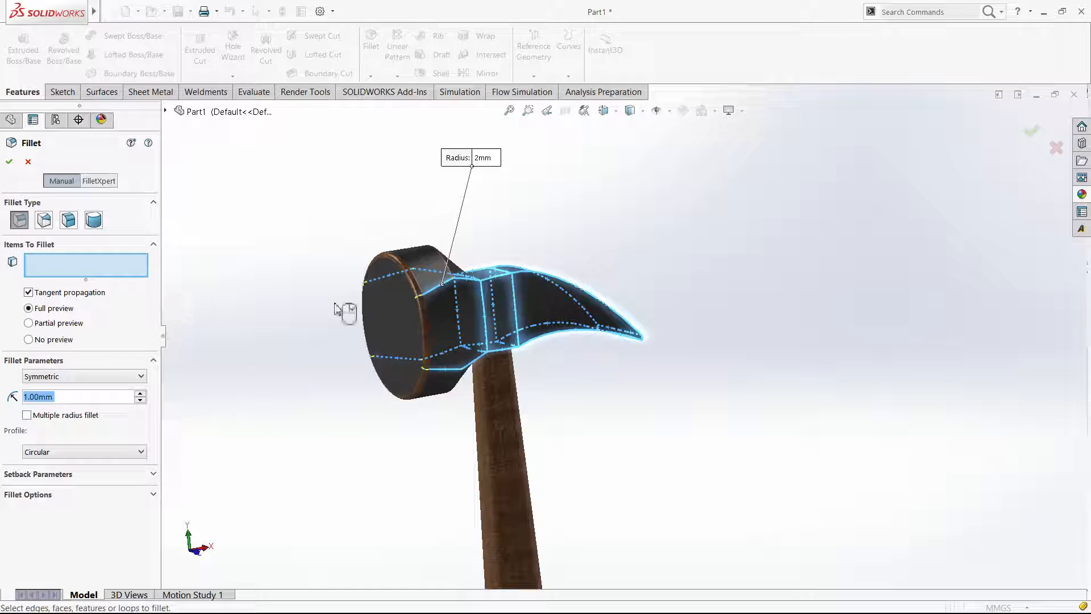
Select the upper edges on both sides of the head for the fillet, from the shoulder along the claw.
{"action": "left_click", "coordinate": [436, 291]}
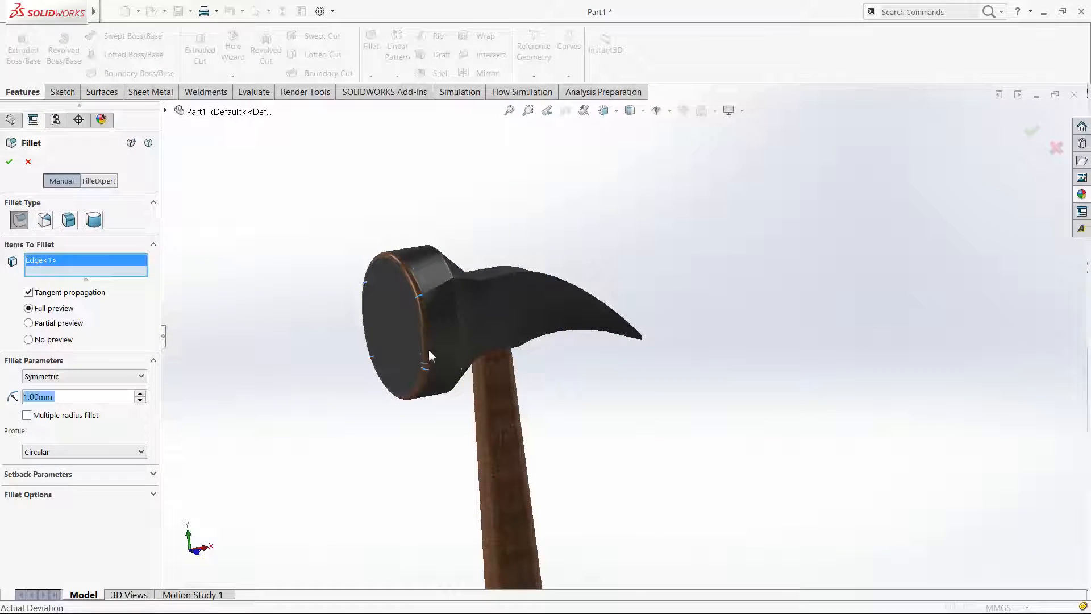
{"action": "left_click", "coordinate": [498, 275]}
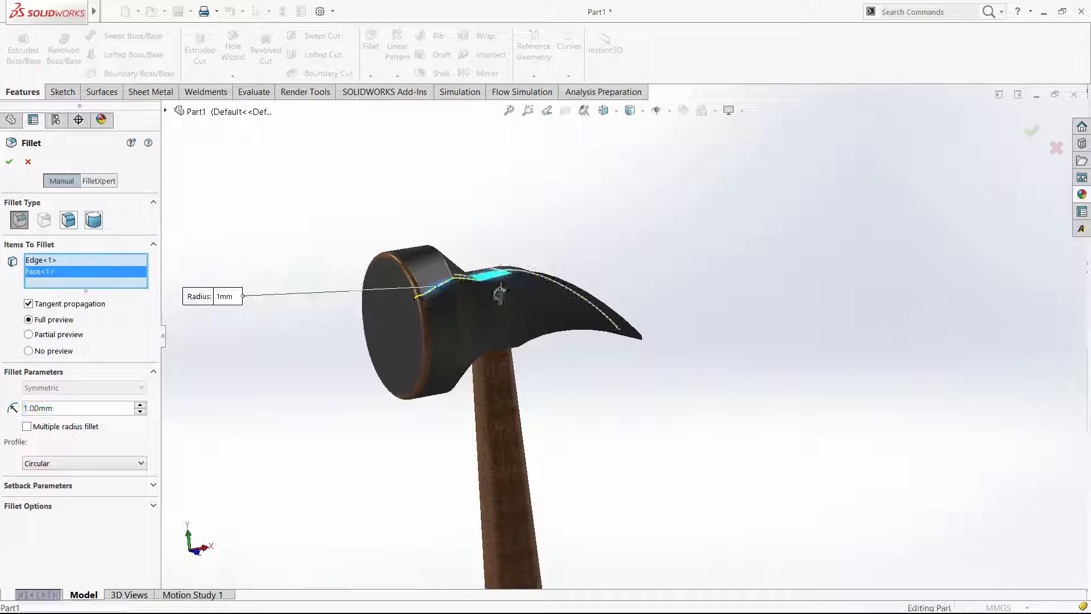
{"action": "middle_click_drag", "start_coordinate": [489, 299], "coordinate": [488, 279]}
{"action": "left_click", "coordinate": [491, 281]}
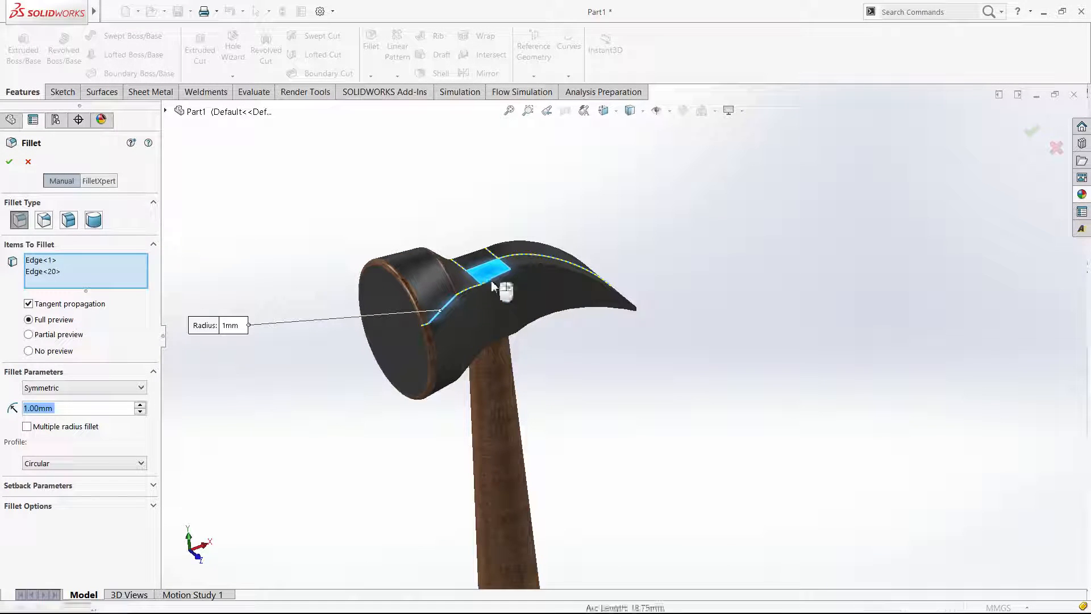
{"action": "left_click", "coordinate": [519, 267]}
{"action": "left_click", "coordinate": [503, 251]}
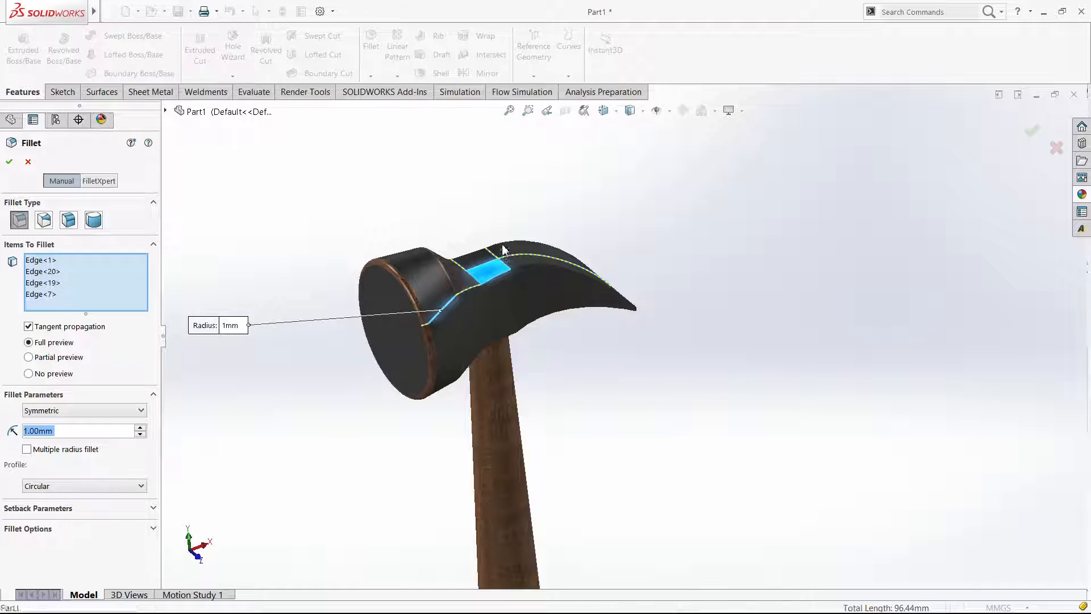
{"action": "left_click", "coordinate": [473, 254]}
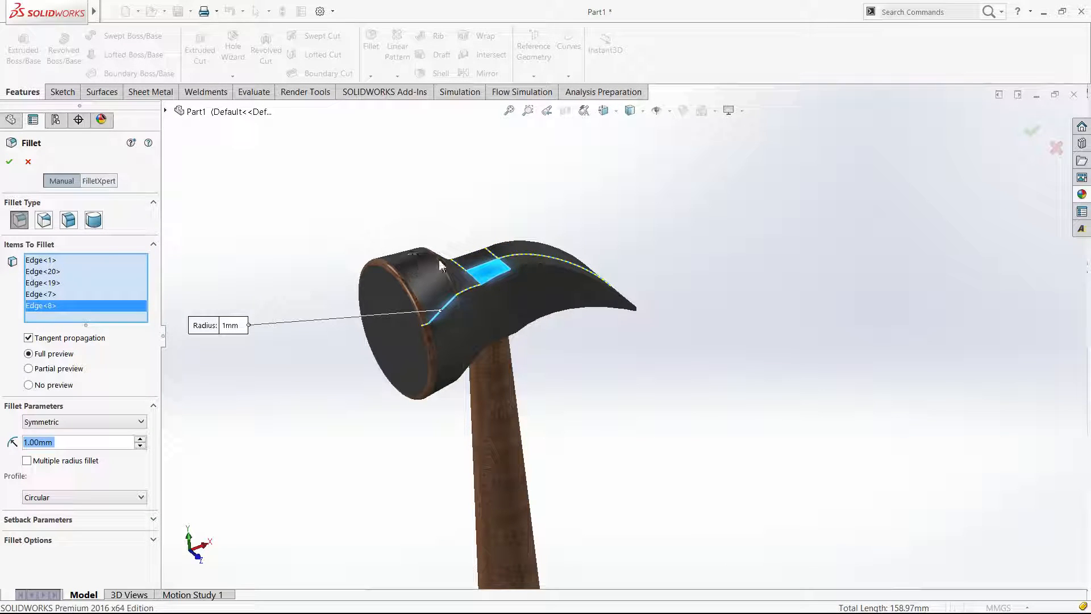
Add the lower edges on one side of the head to the fillet, from the shoulder past the handle to the claw, excluding faces.
{"action": "middle_click_drag", "start_coordinate": [495, 332], "coordinate": [472, 238]}
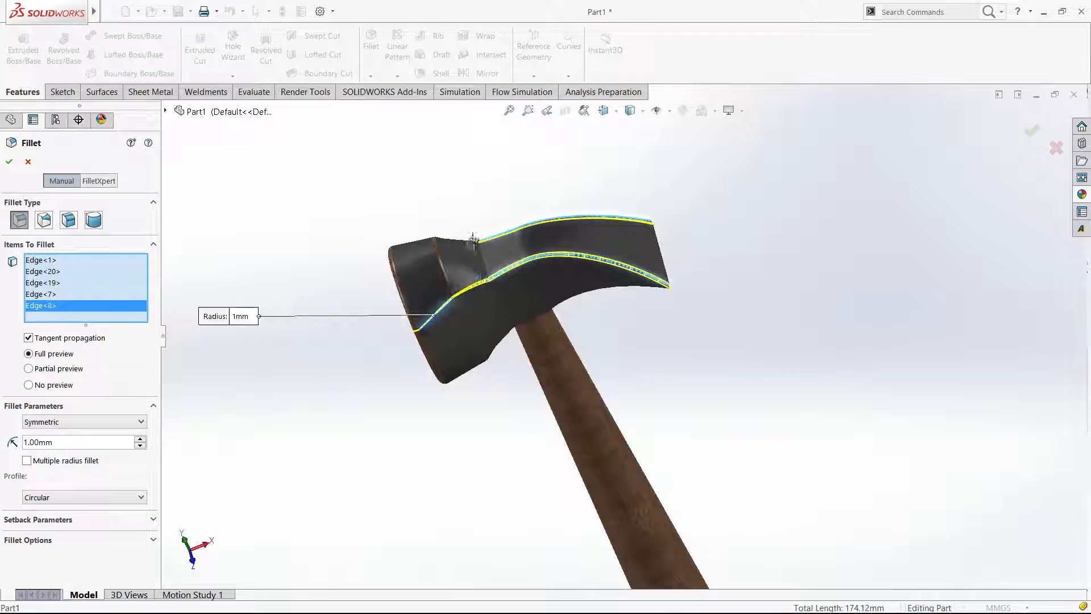
{"action": "left_click", "coordinate": [508, 343]}
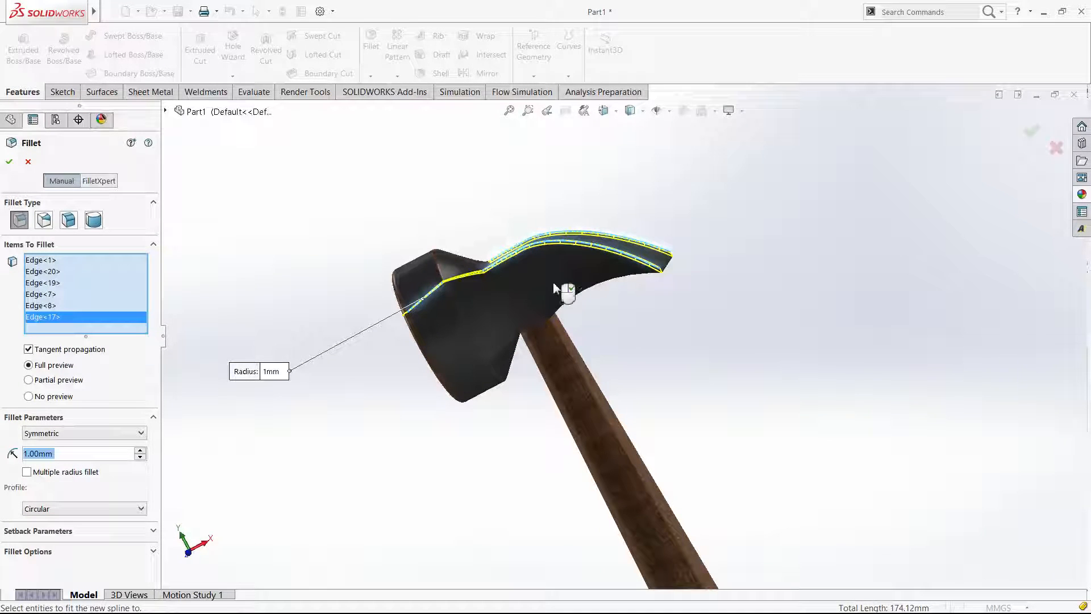
{"action": "left_click", "coordinate": [538, 333]}
{"action": "left_click", "coordinate": [545, 316]}
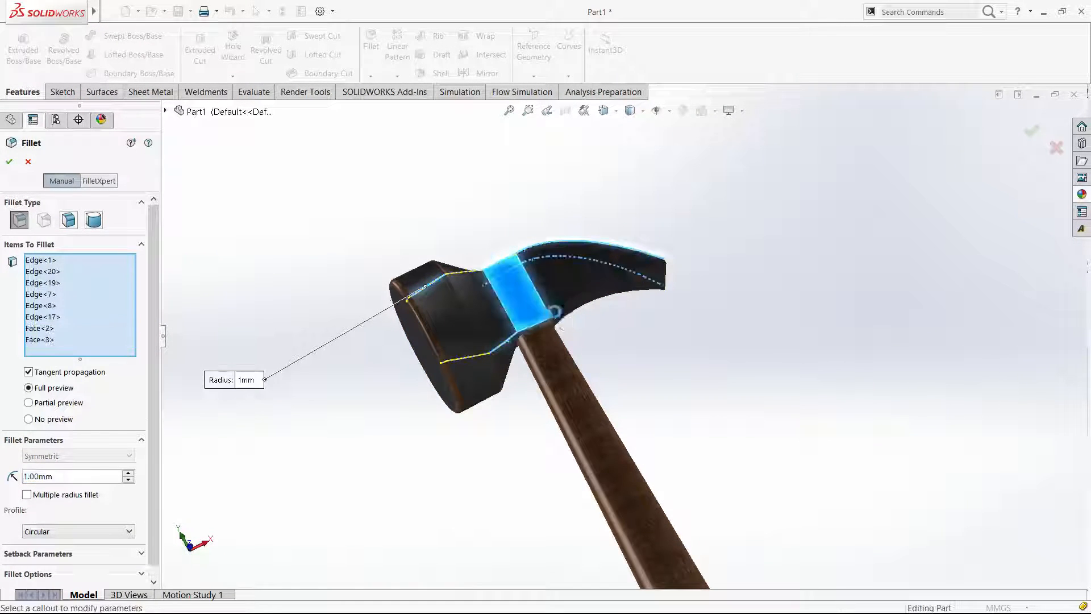
{"action": "key", "text": "Delete"}
{"action": "key", "text": "Delete"}
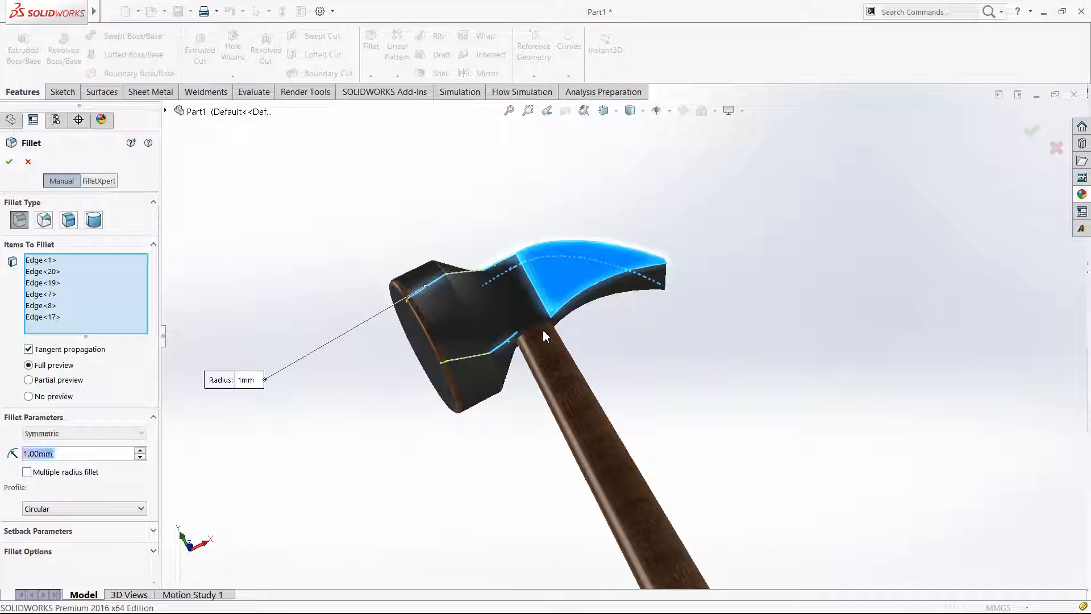
{"action": "scroll", "coordinate": [541, 329], "scroll_direction": "down", "scroll_amount": 5}
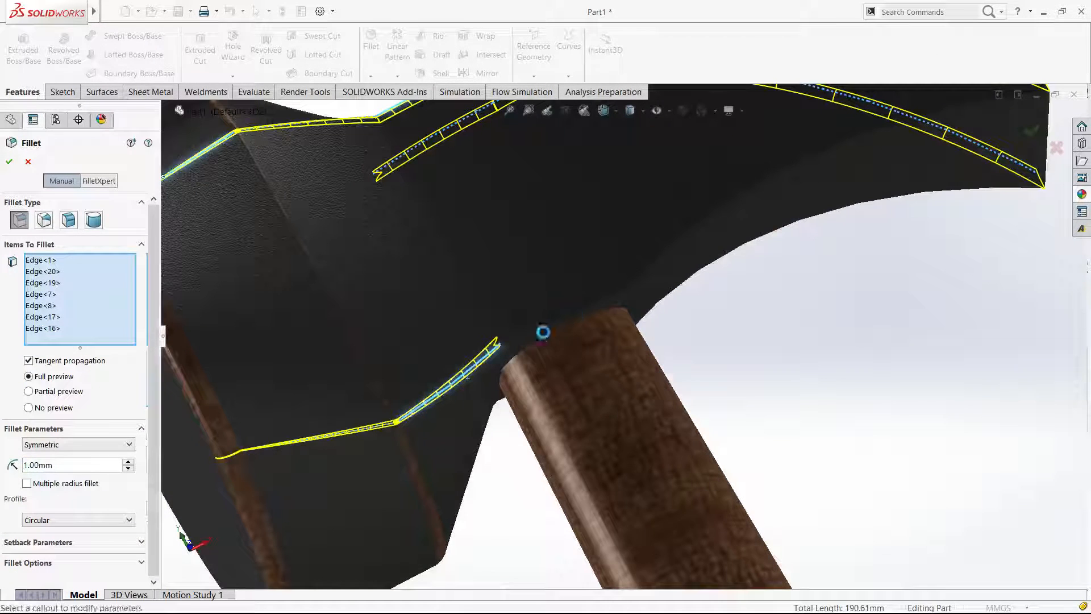
{"action": "left_click", "coordinate": [639, 282]}
{"action": "left_click", "coordinate": [644, 267]}
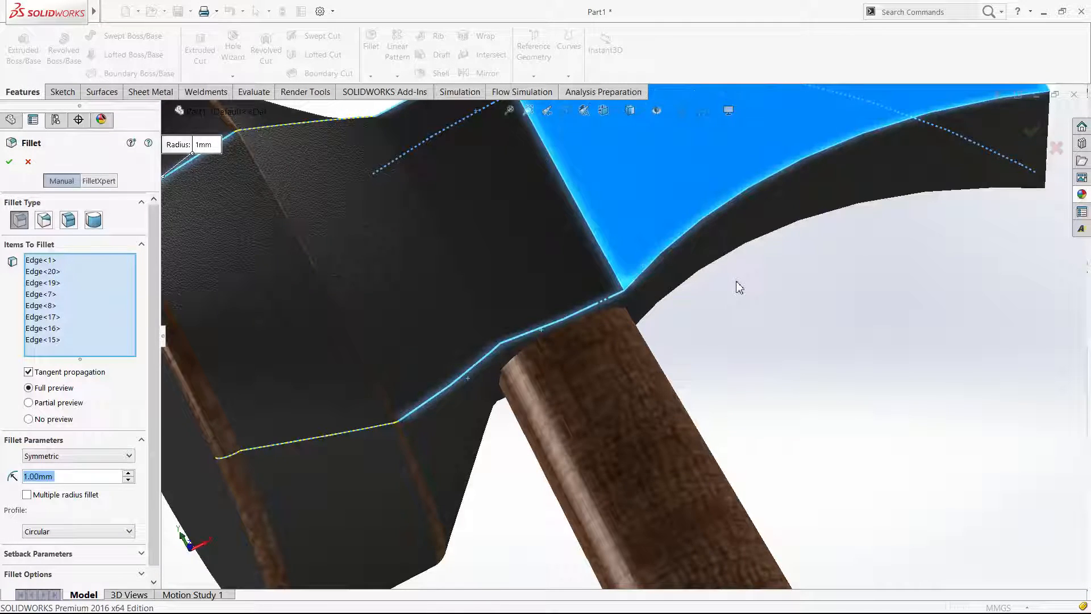
Add the lower edges on the opposite side of the head to the fillet, from the claw past the handle to the shoulder.
{"action": "scroll", "coordinate": [733, 284], "scroll_direction": "up", "scroll_amount": 3}
{"action": "middle_click_drag", "start_coordinate": [666, 336], "coordinate": [662, 339]}
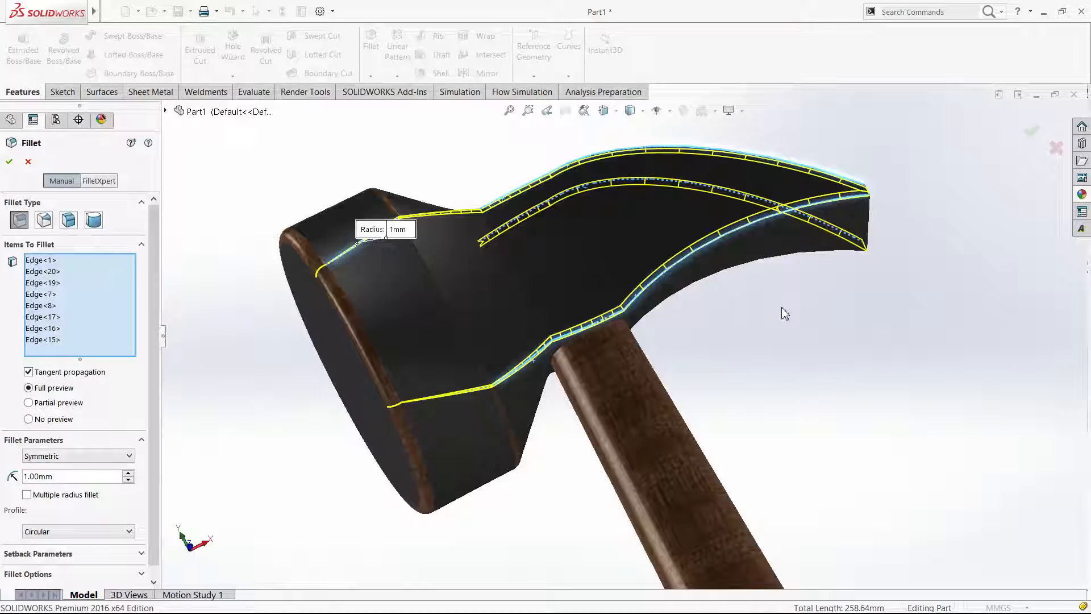
{"action": "middle_click_drag", "start_coordinate": [782, 312], "coordinate": [796, 319]}
{"action": "left_click", "coordinate": [850, 339]}
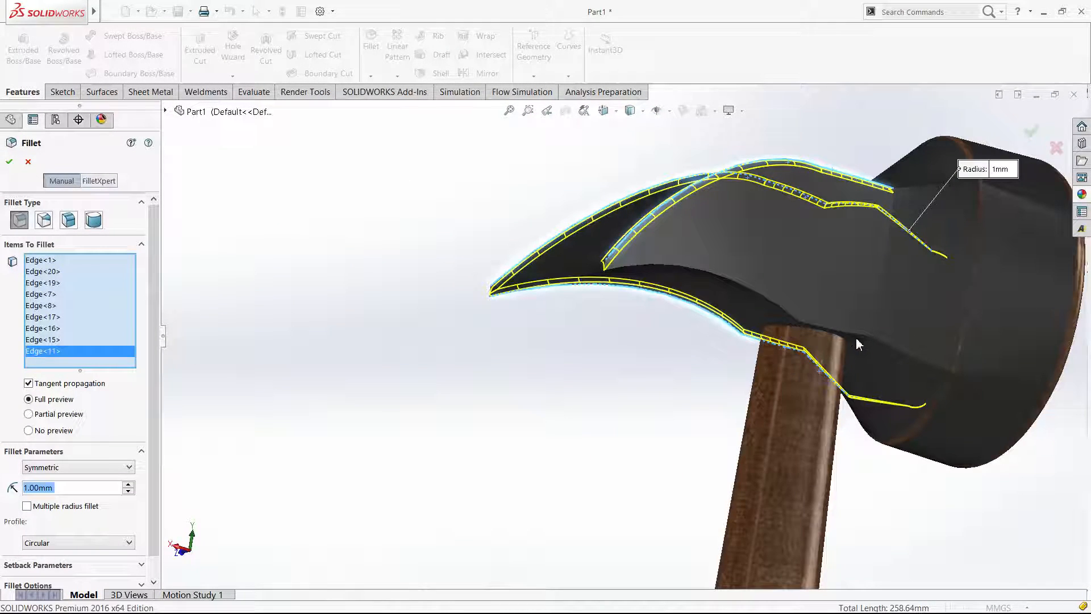
{"action": "left_click", "coordinate": [857, 338]}
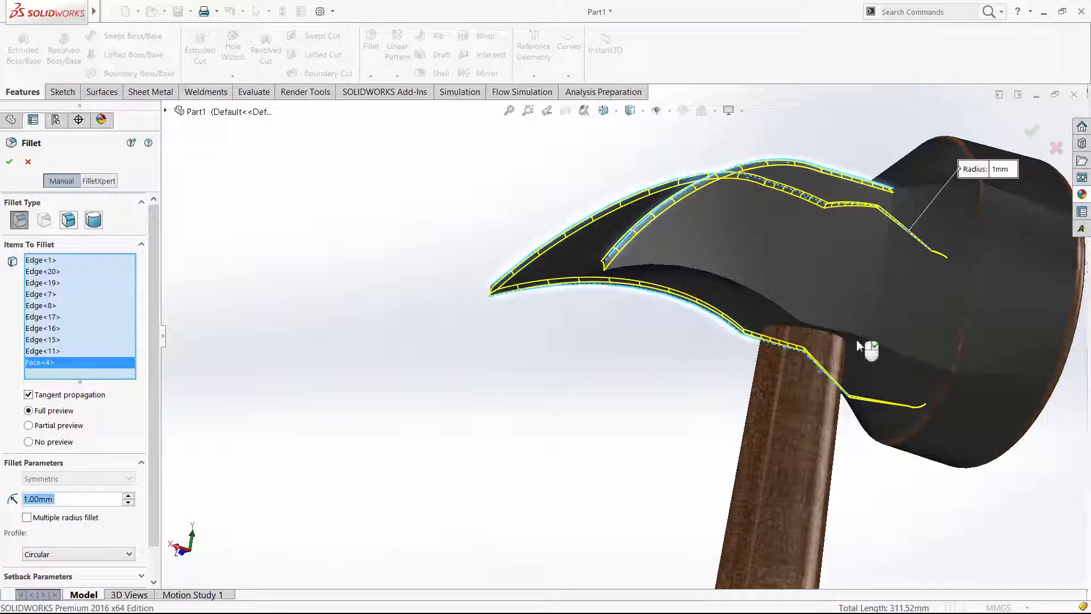
{"action": "left_click", "coordinate": [856, 340]}
{"action": "left_click", "coordinate": [864, 339]}
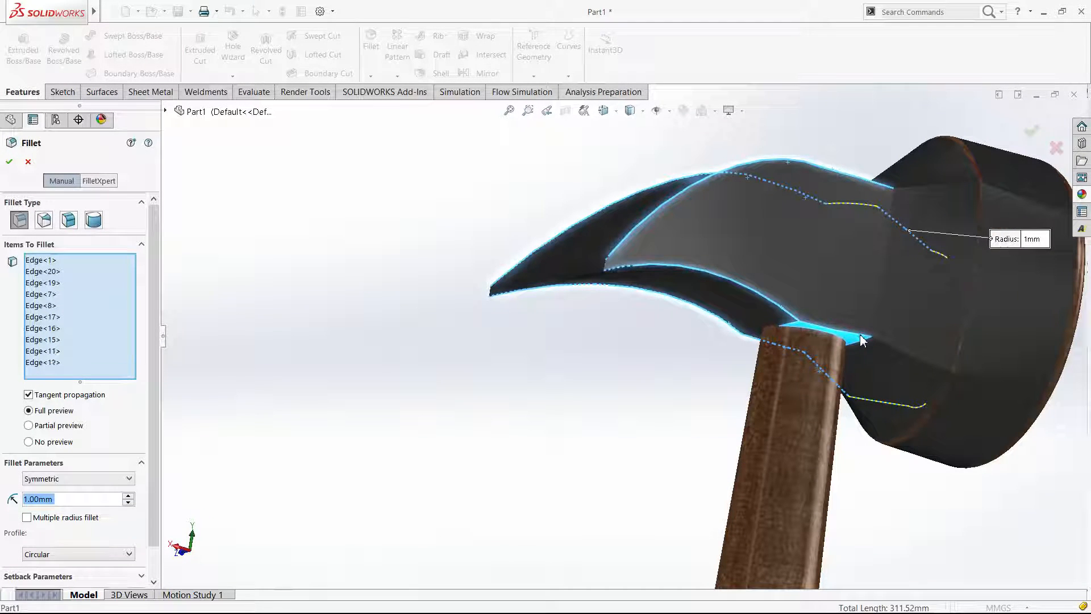
{"action": "left_click", "coordinate": [886, 347]}
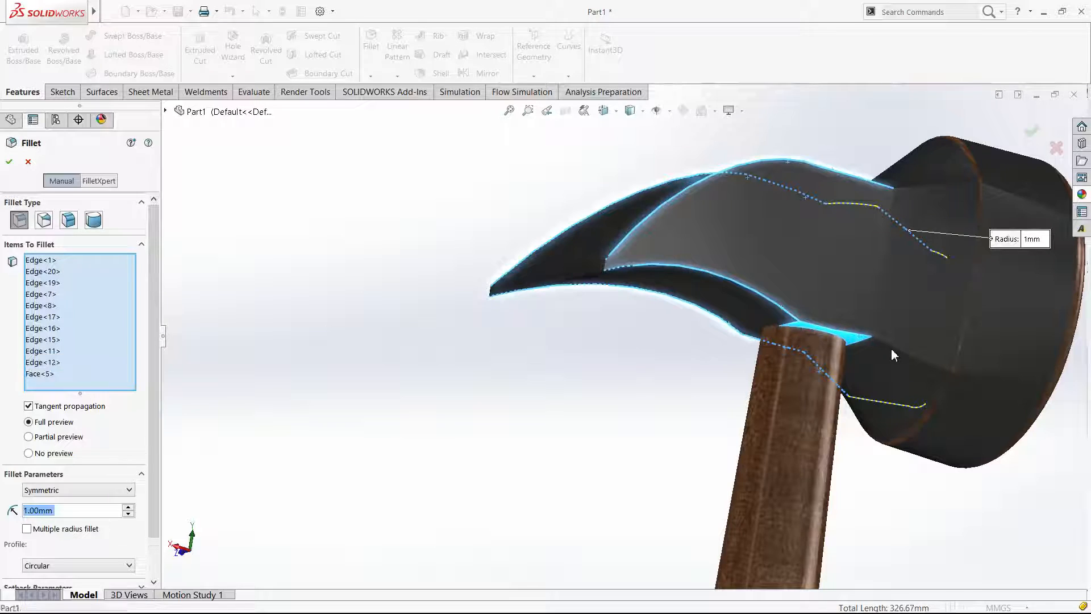
{"action": "left_click", "coordinate": [931, 363]}
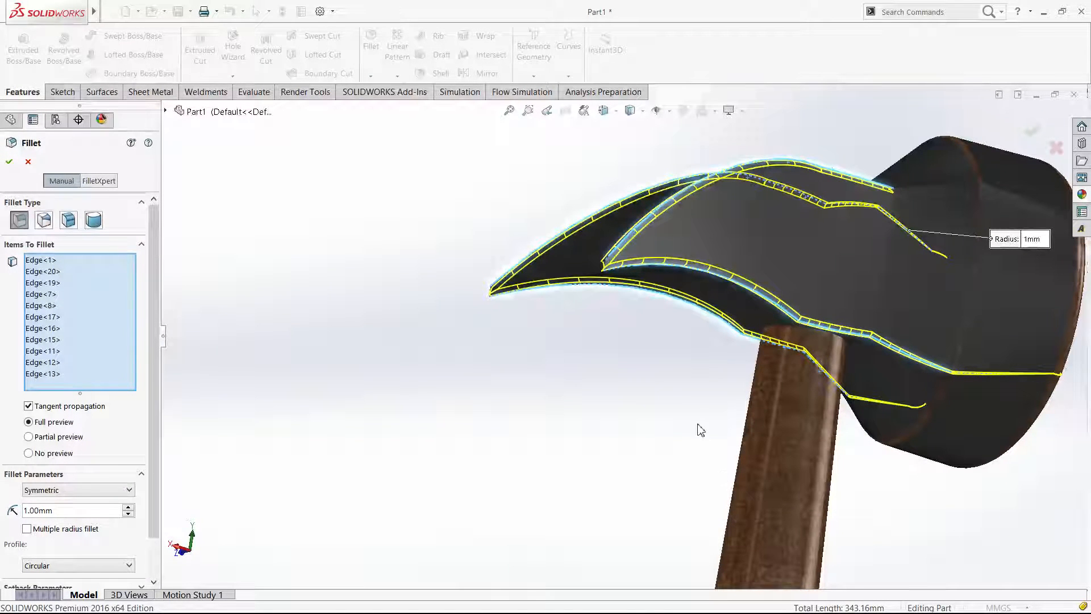
Set the radius to 2 mm and complete the fillet on the head's long side edges.
{"action": "middle_click_drag", "start_coordinate": [689, 421], "coordinate": [676, 373]}
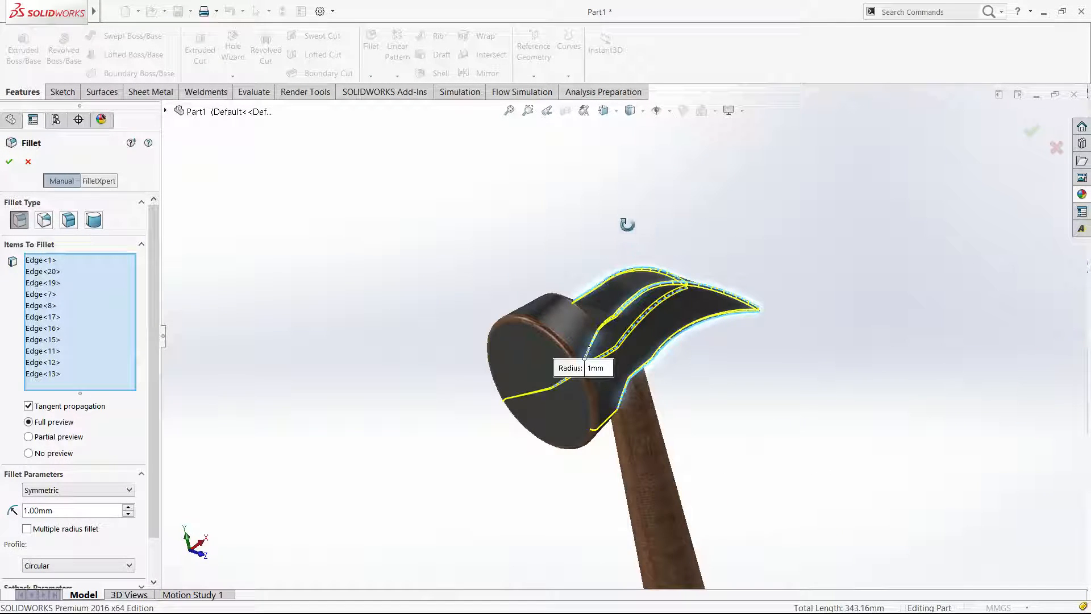
{"action": "left_click", "coordinate": [129, 507]}
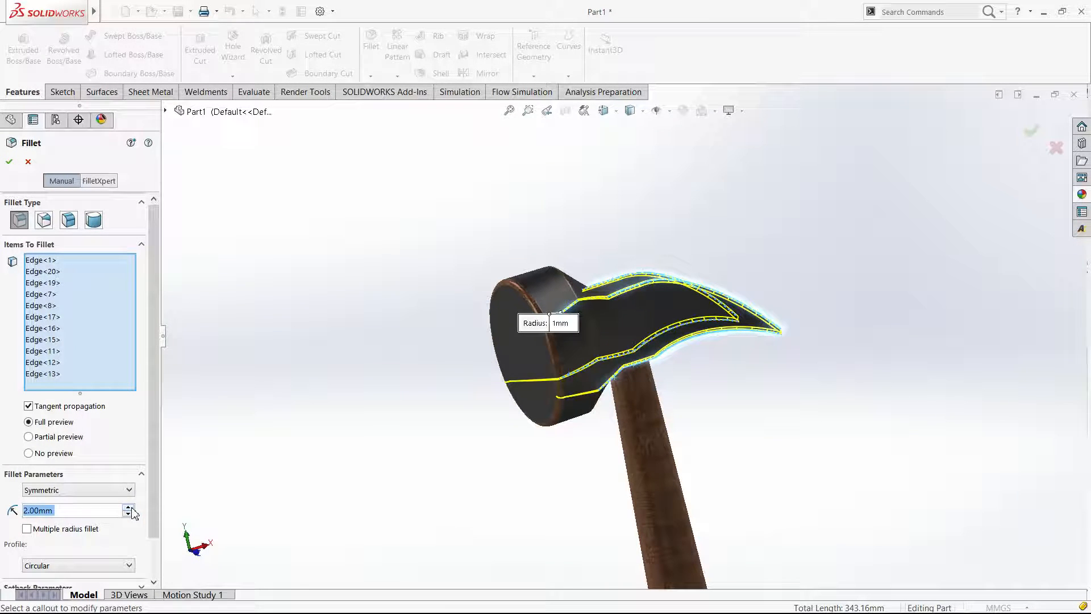
{"action": "left_click", "coordinate": [12, 163]}
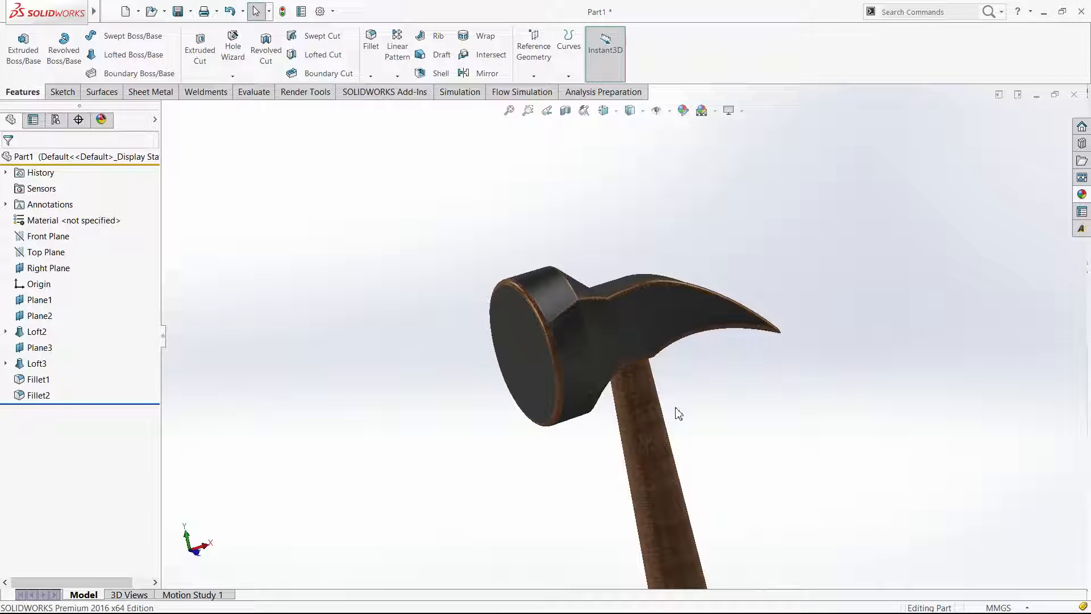
Fillet the edges of the claw's end face with a 1 mm radius.
{"action": "left_click", "coordinate": [370, 39]}
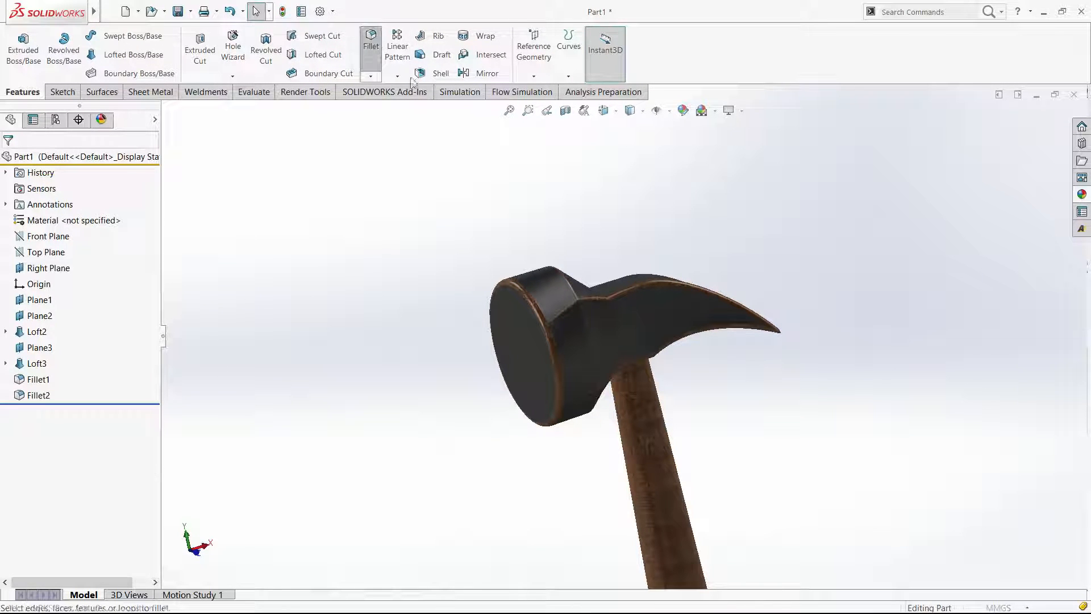
{"action": "left_click", "coordinate": [698, 400]}
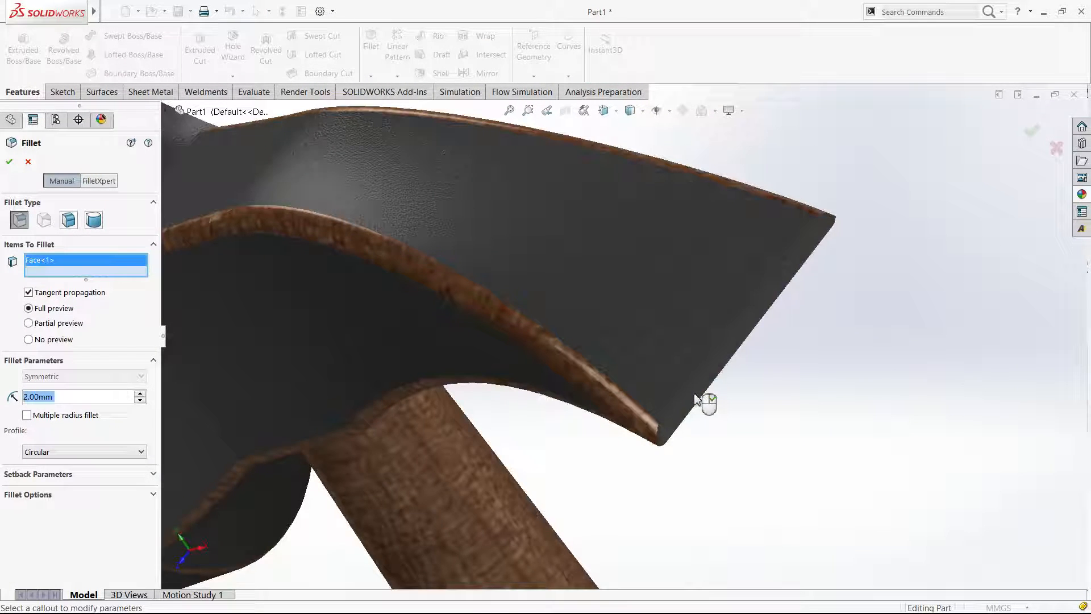
{"action": "type", "text": "0.5"}
{"action": "key", "text": "Return"}
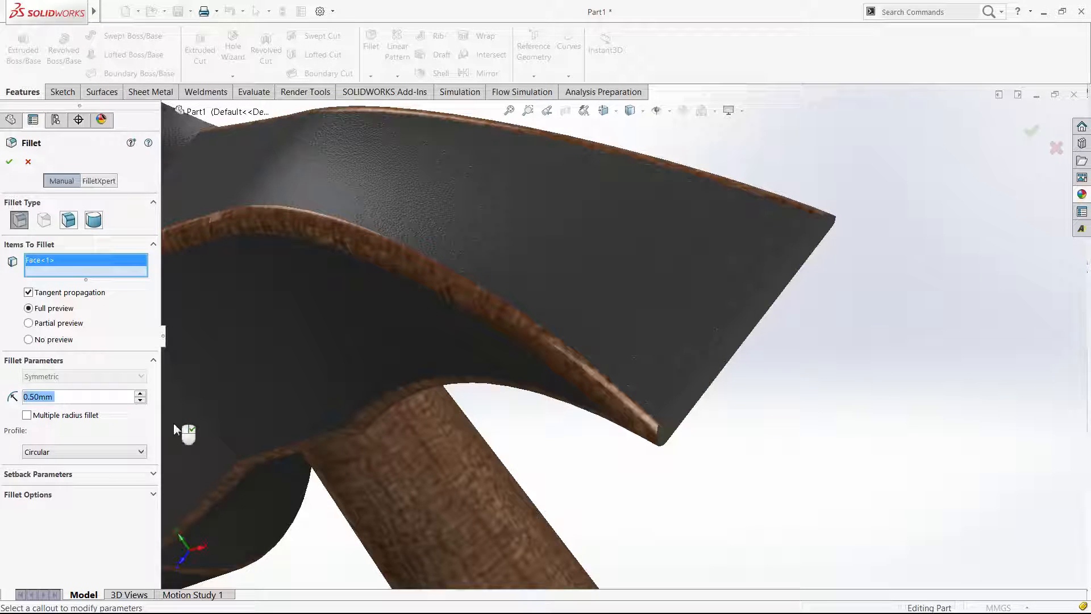
{"action": "type", "text": "1"}
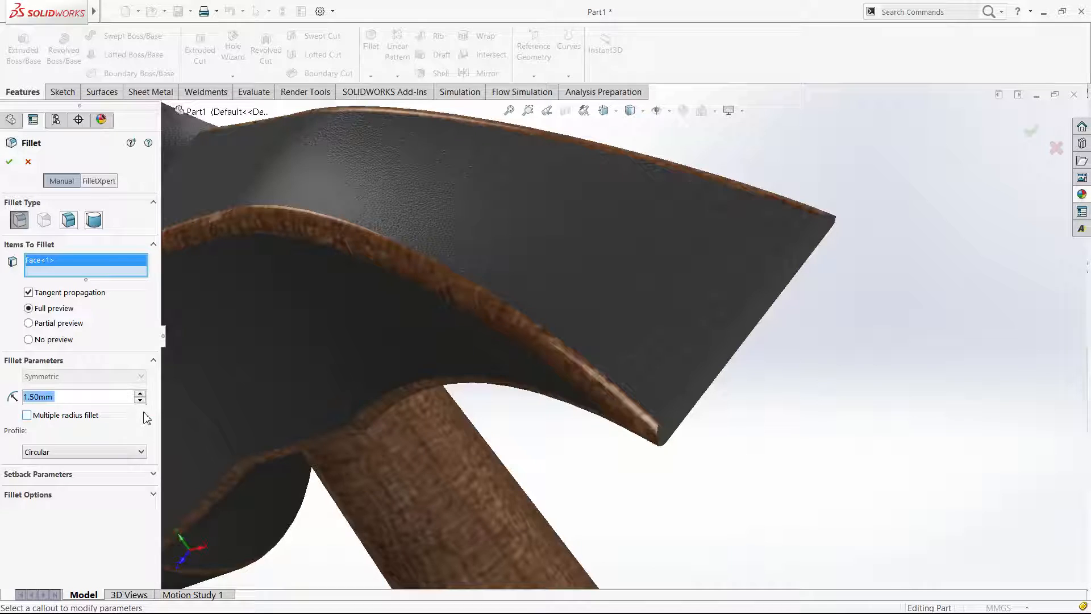
{"action": "type", "text": "1"}
{"action": "key", "text": "Return"}
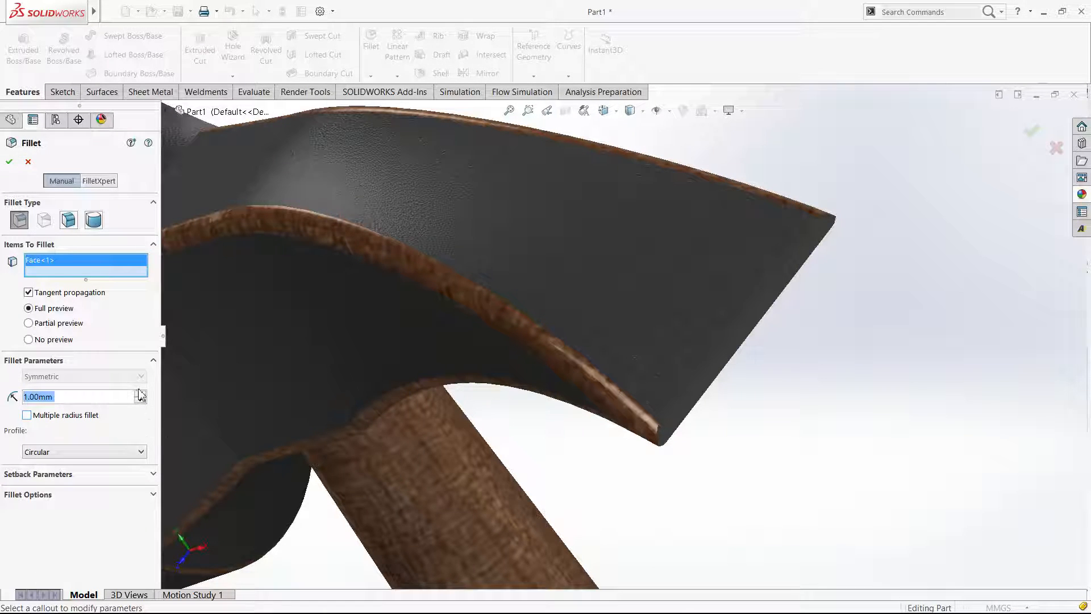
{"action": "left_click", "coordinate": [10, 161]}
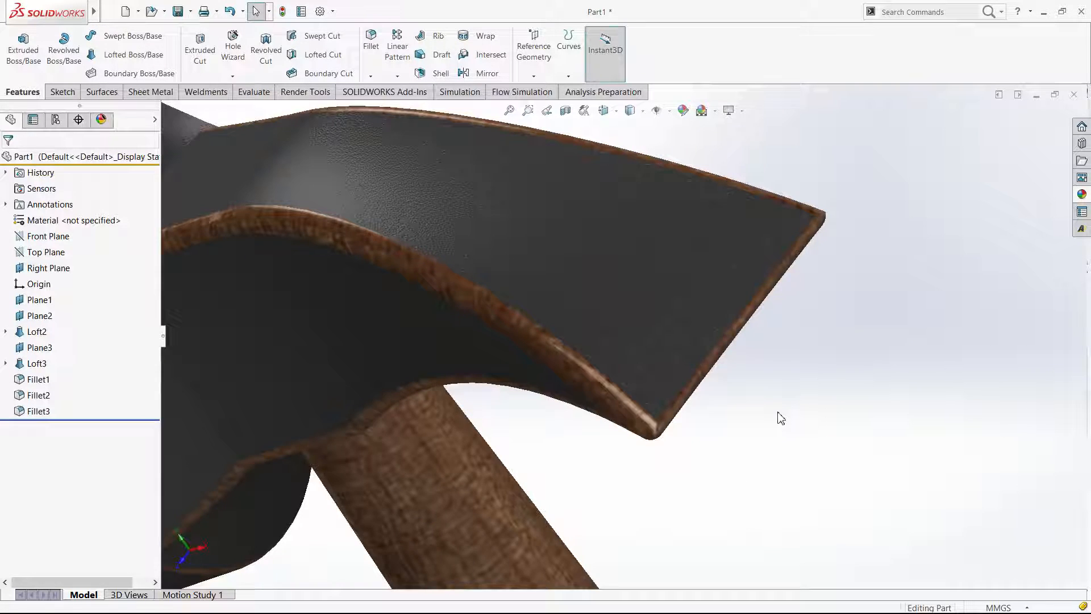
Remove the polished mahogany 2d appearance from the part.
{"action": "key", "text": "ctrl+7"}
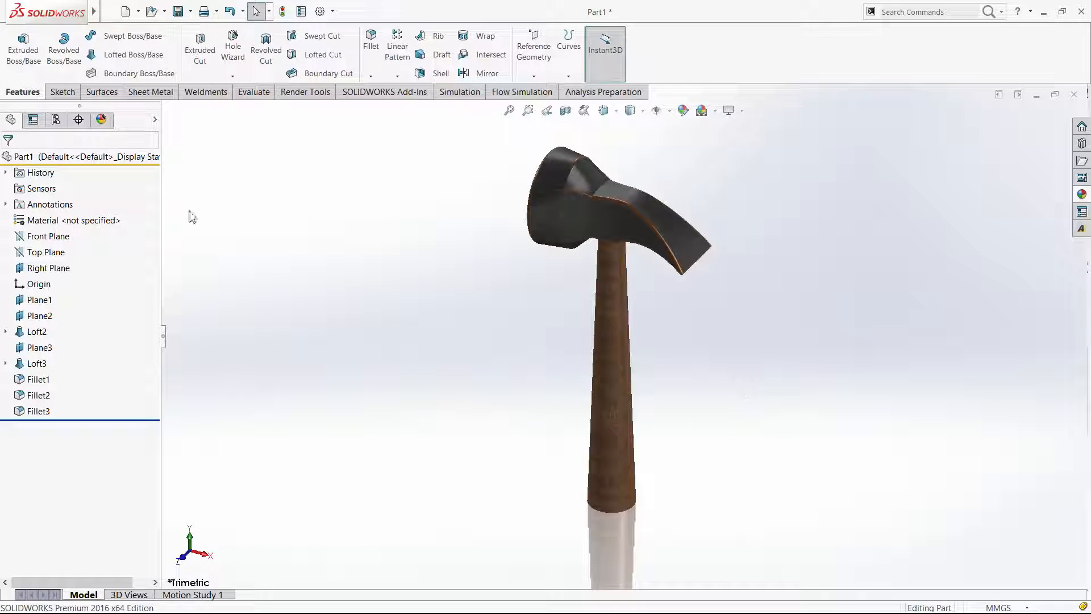
{"action": "left_click", "coordinate": [101, 119]}
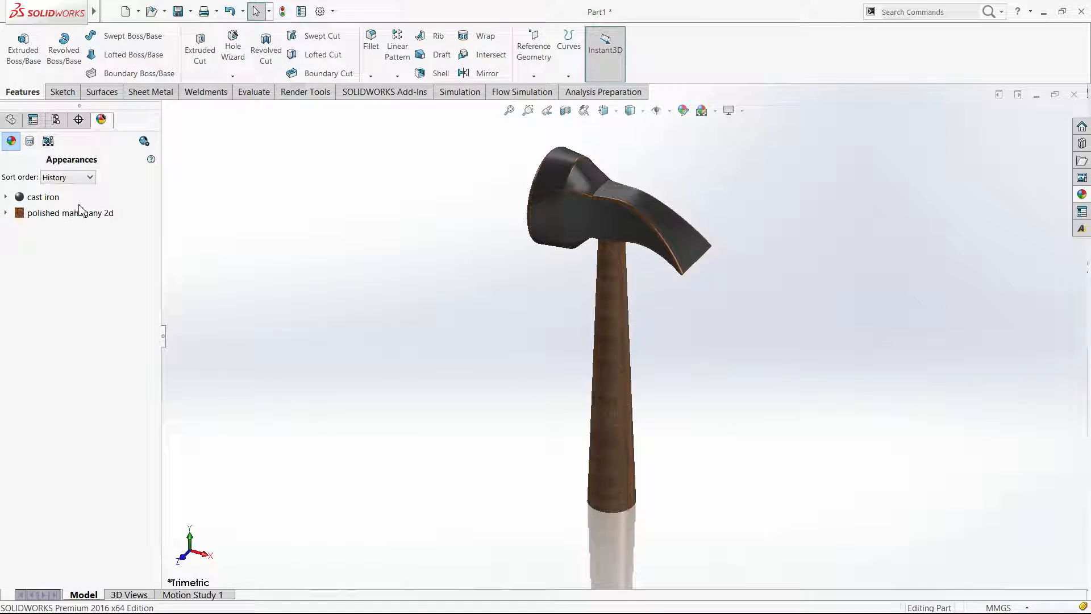
{"action": "mouse_move", "coordinate": [88, 215]}
{"action": "key", "text": "Delete"}
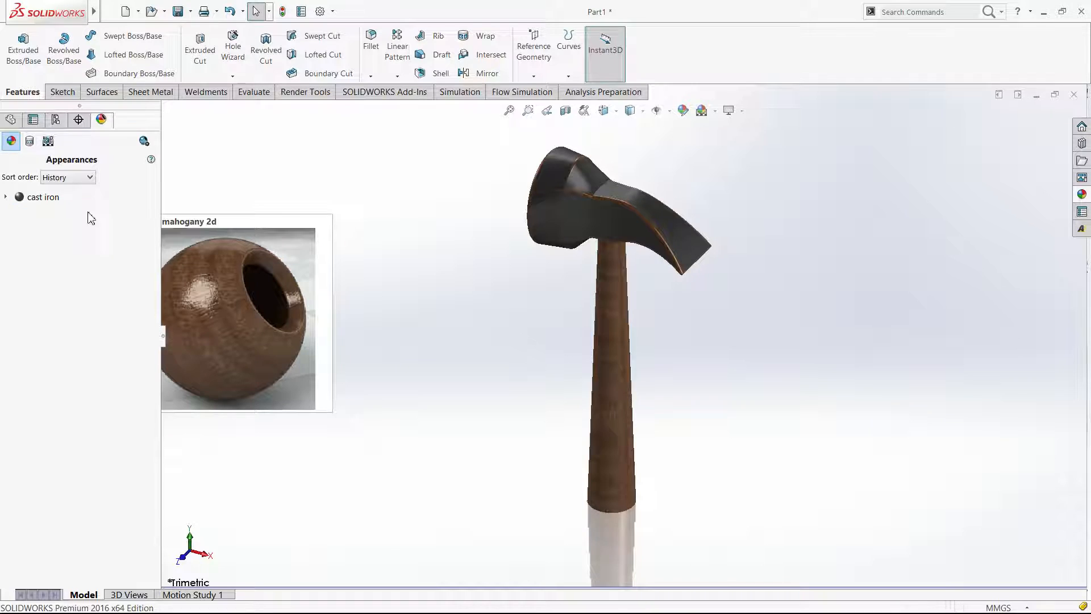
{"action": "left_click", "coordinate": [10, 119]}
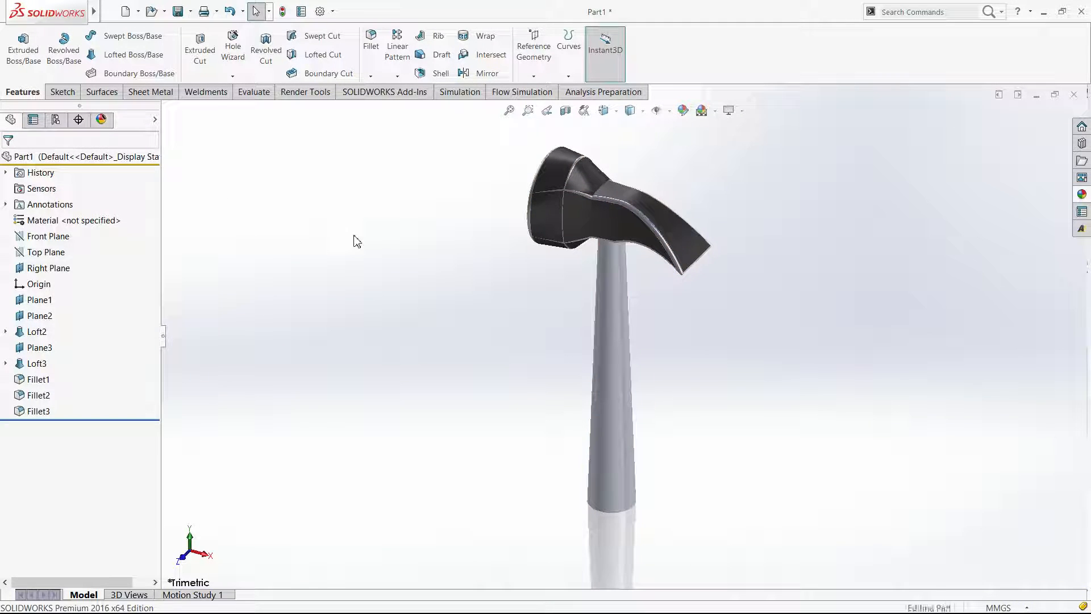
Apply the polished mahogany 2d appearance to the lofted handle.
{"action": "left_click", "coordinate": [1081, 198]}
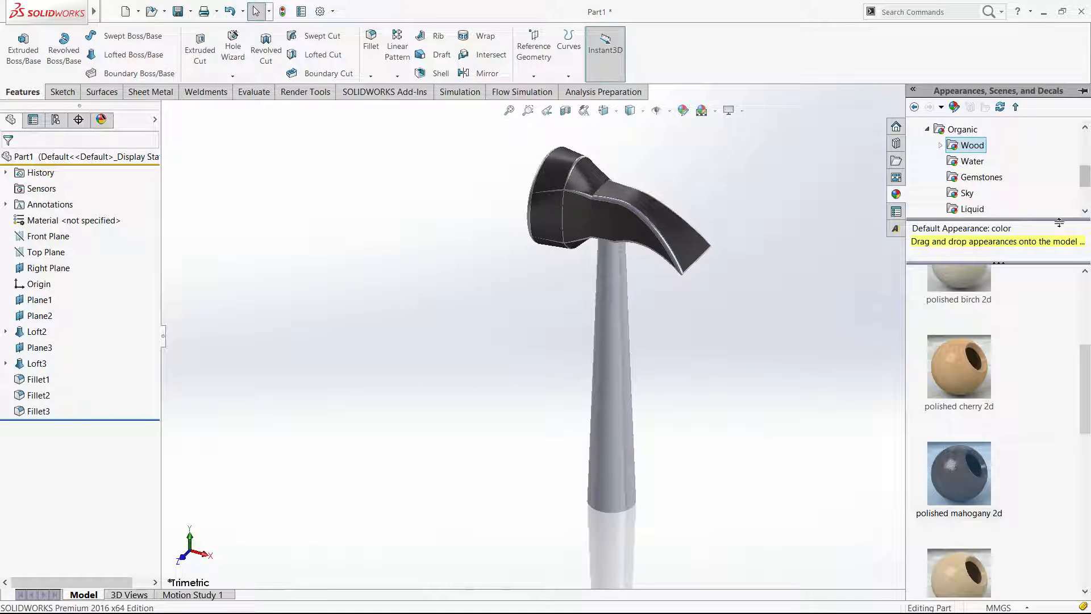
{"action": "left_click_drag", "start_coordinate": [971, 449], "coordinate": [621, 364]}
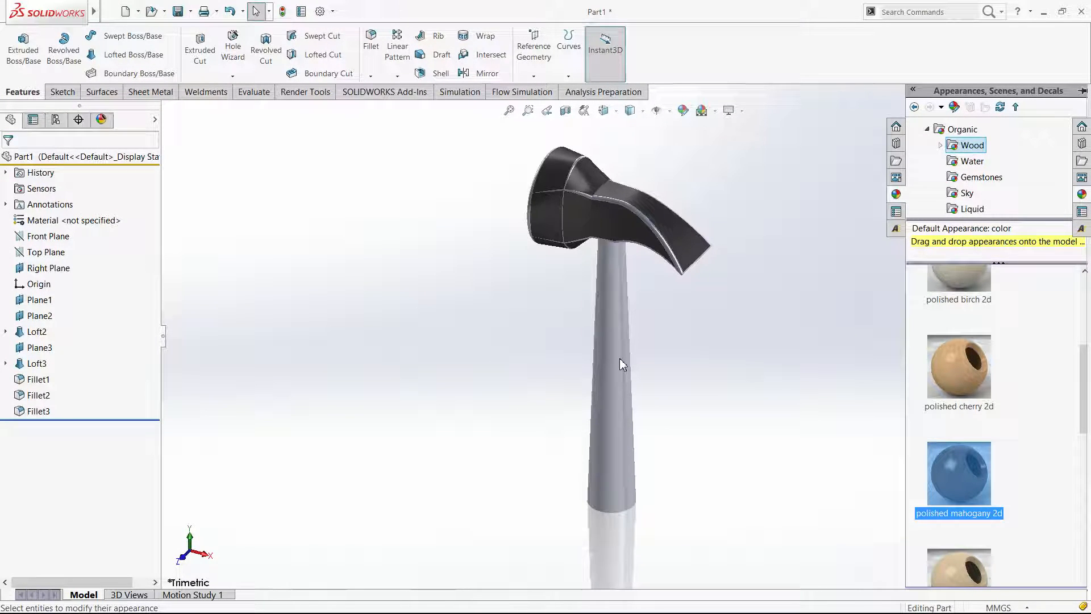
{"action": "left_click", "coordinate": [691, 345]}
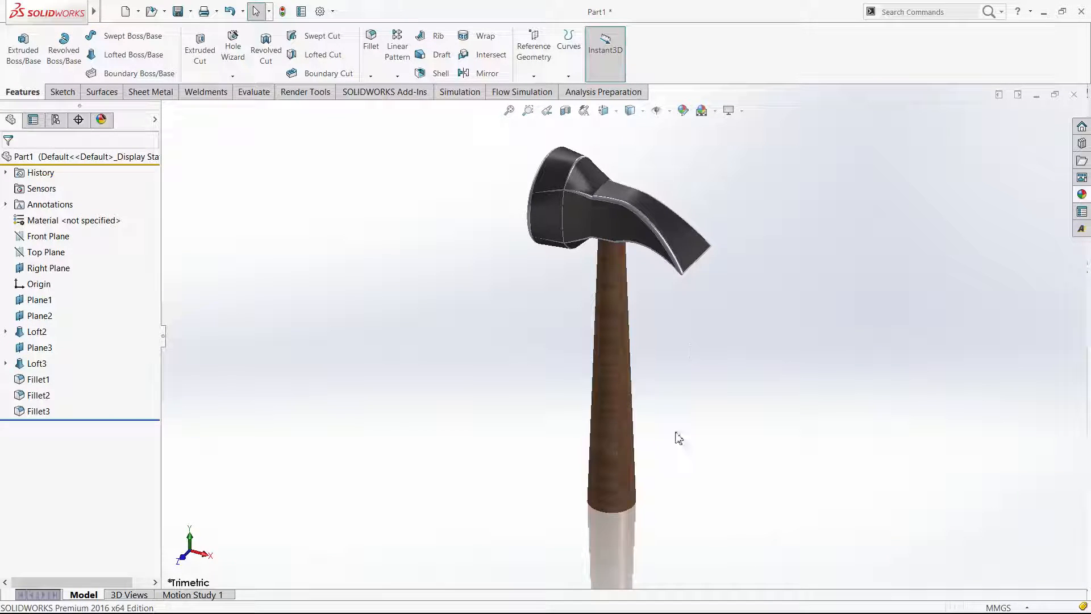
Fillet the handle's bottom edge and the handle face where it meets the head with a 1 mm radius.
{"action": "left_click", "coordinate": [370, 41]}
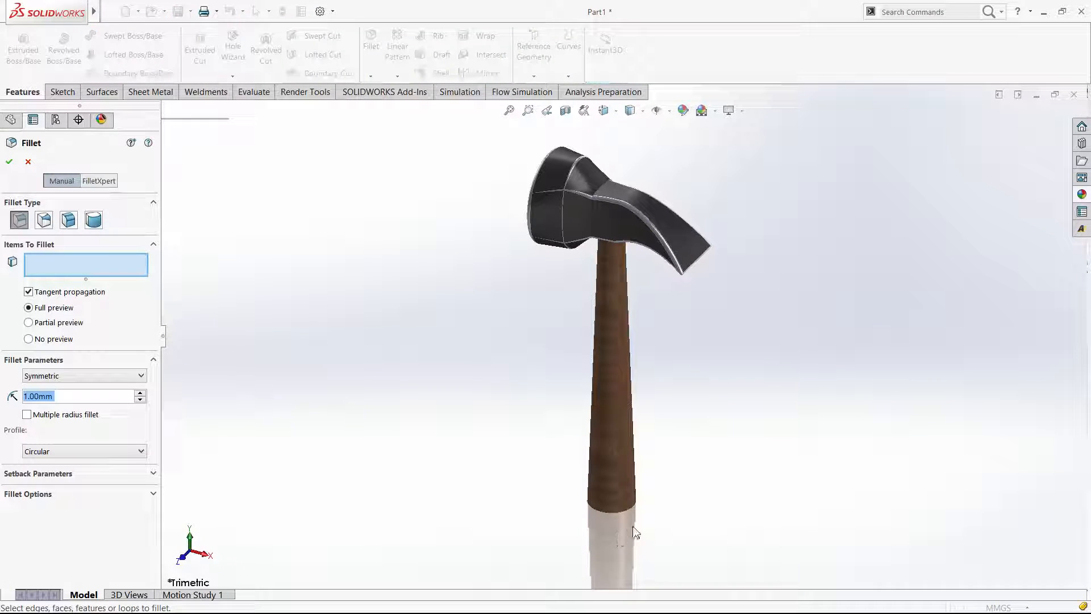
{"action": "left_click", "coordinate": [630, 513]}
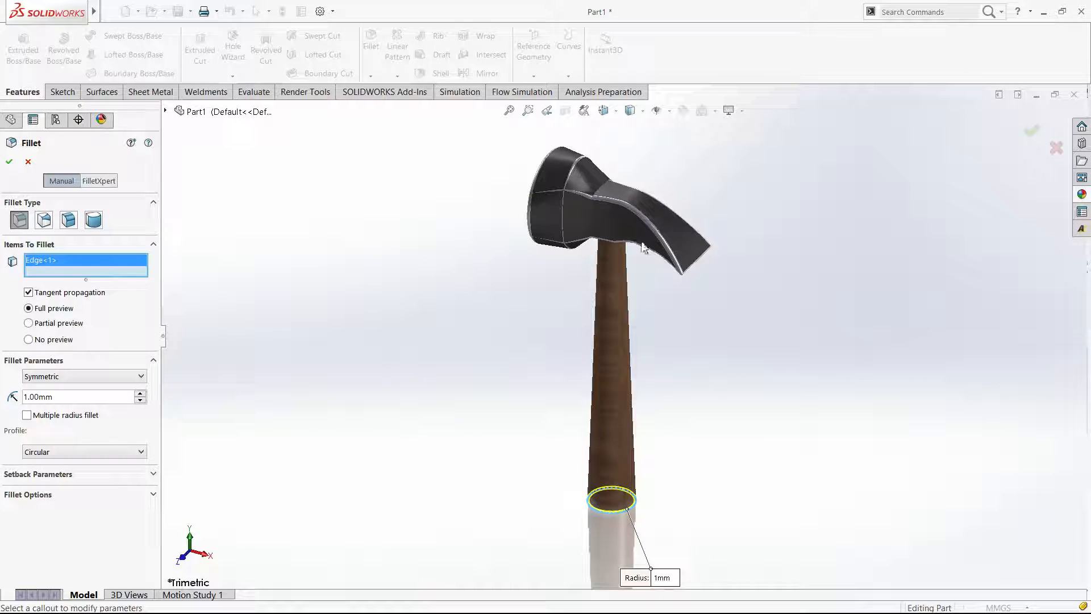
{"action": "scroll", "coordinate": [587, 261], "scroll_direction": "down", "scroll_amount": 5}
{"action": "left_click", "coordinate": [585, 257]}
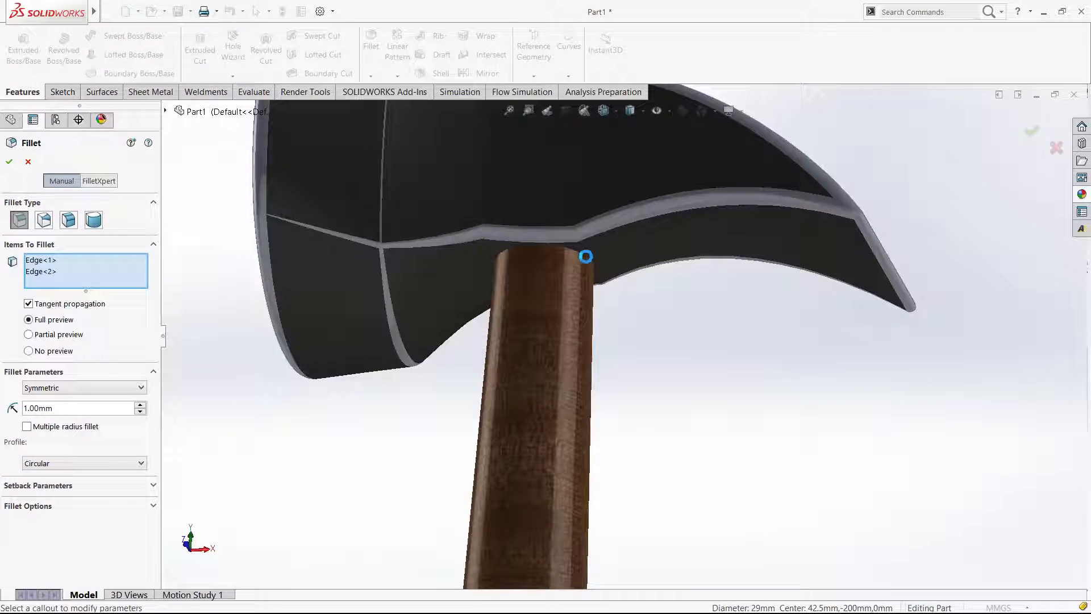
{"action": "left_click", "coordinate": [585, 257]}
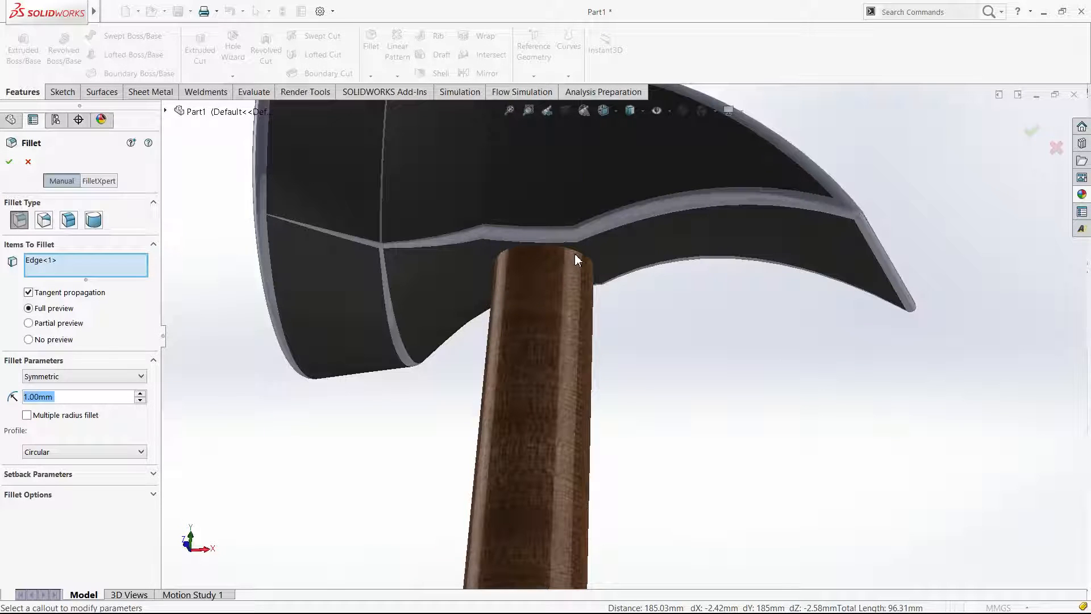
{"action": "left_click", "coordinate": [575, 255]}
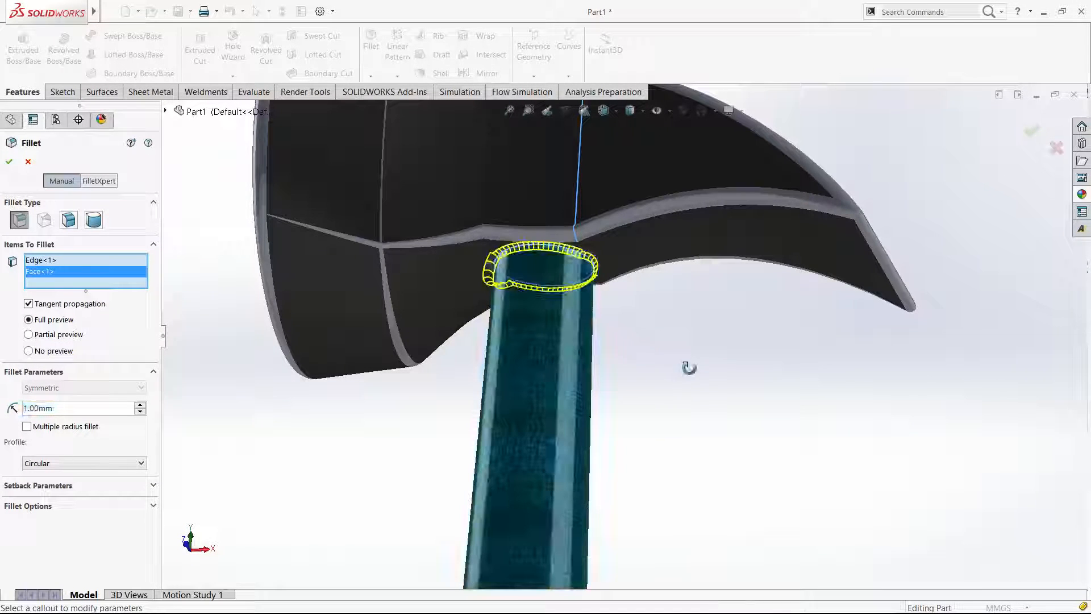
{"action": "key", "text": "Return"}
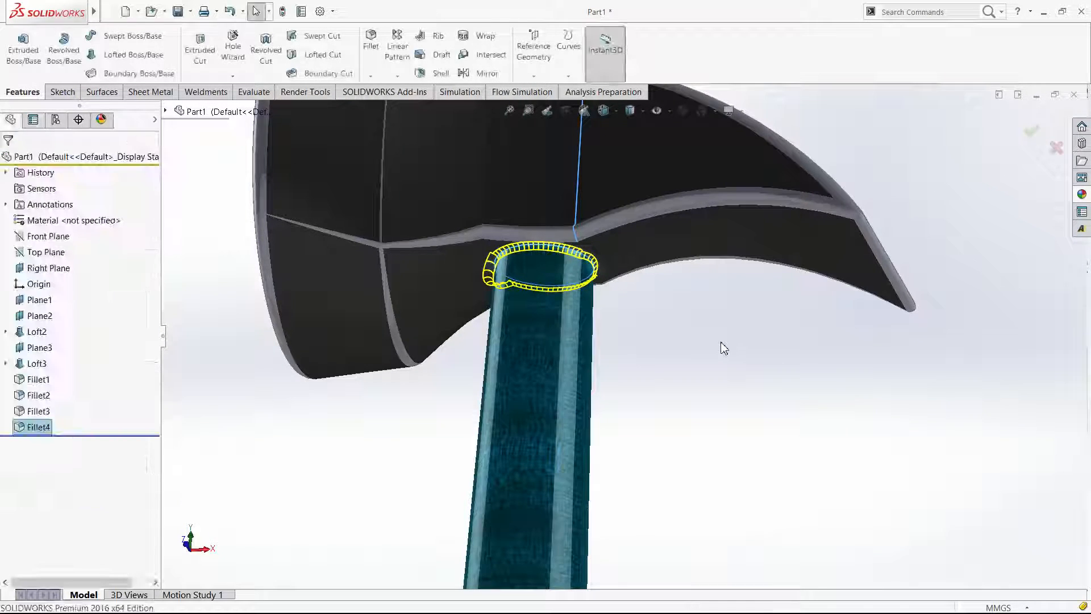
Copy the handle's wood appearance onto the fillet around its bottom end.
{"action": "middle_click_drag", "start_coordinate": [721, 346], "coordinate": [687, 436]}
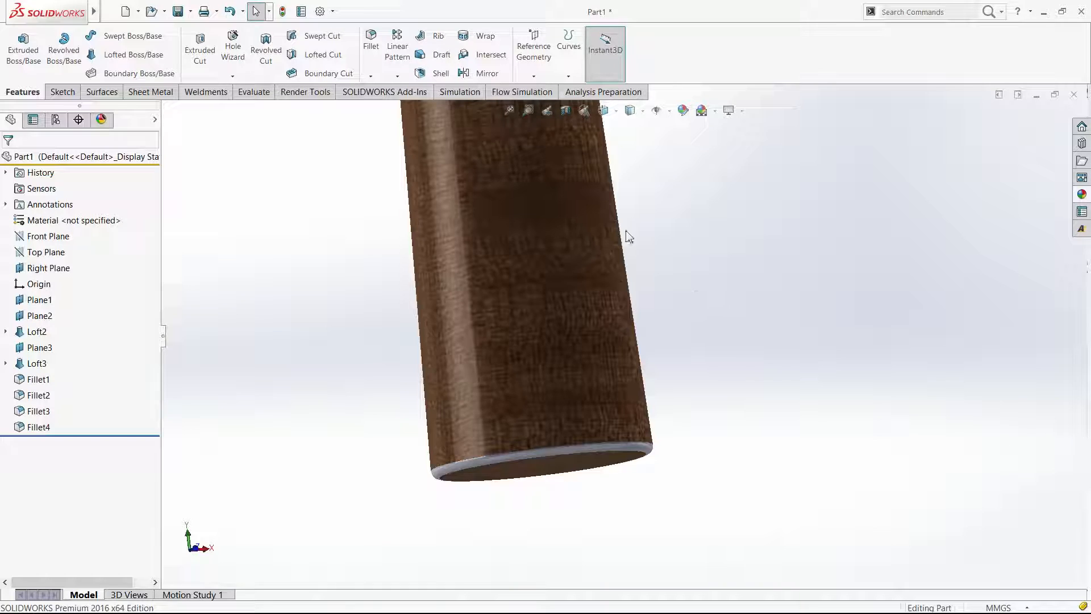
{"action": "scroll", "coordinate": [625, 232], "scroll_direction": "up", "scroll_amount": 9}
{"action": "mouse_move", "coordinate": [633, 245]}
{"action": "middle_mouse_down"}
{"action": "mouse_move", "coordinate": [664, 304]}
{"action": "mouse_move", "coordinate": [638, 223]}
{"action": "middle_mouse_up"}
{"action": "scroll", "coordinate": [624, 340], "scroll_direction": "down", "scroll_amount": 5}
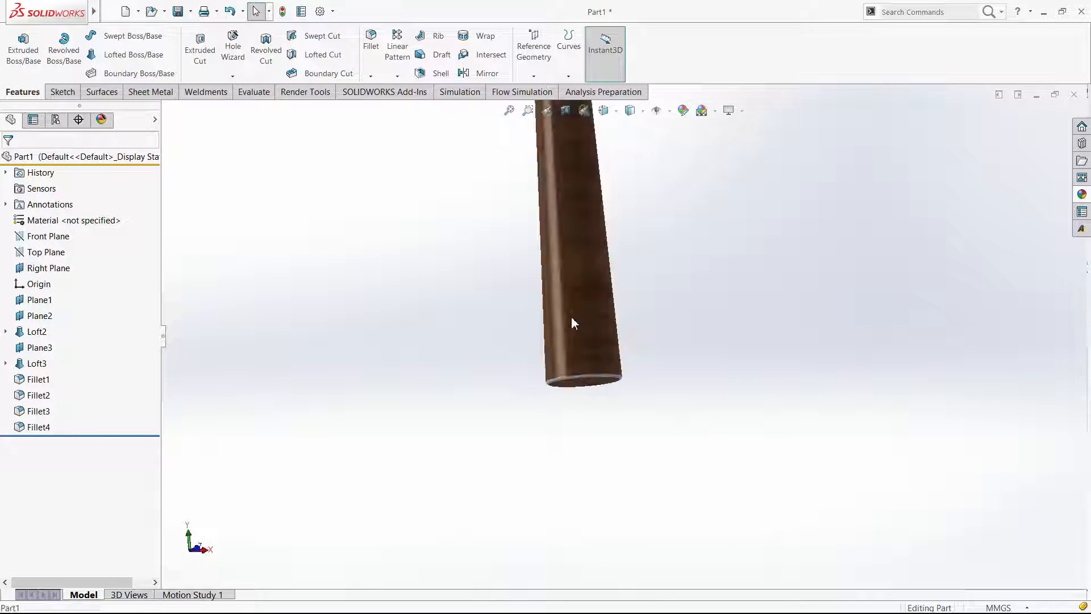
{"action": "left_click", "coordinate": [571, 317]}
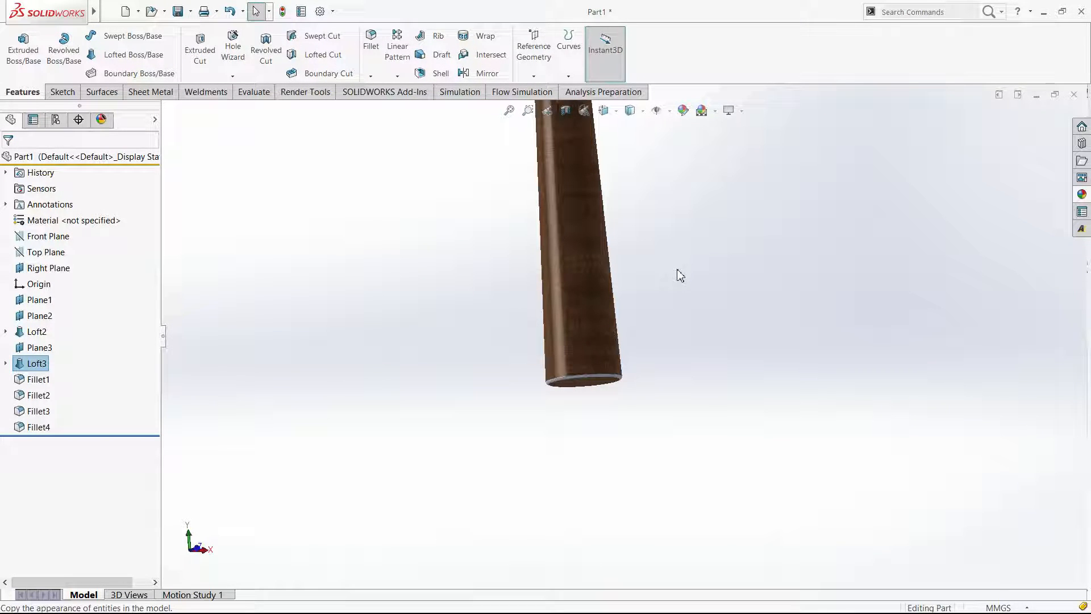
{"action": "scroll", "coordinate": [628, 370], "scroll_direction": "down", "scroll_amount": 5}
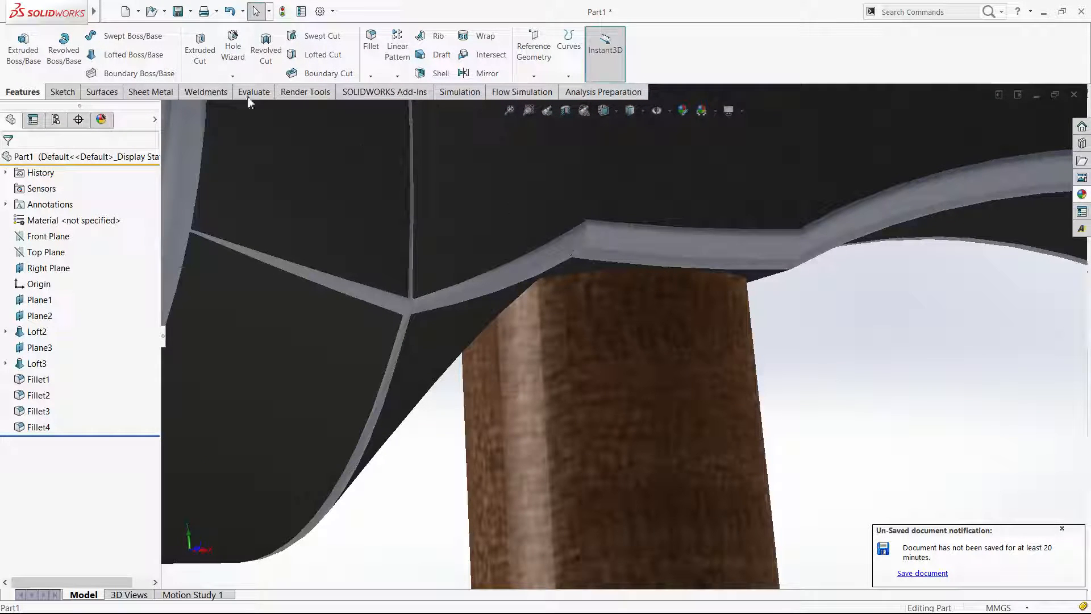
Save the part as Hammer and copy the head's cast iron appearance onto the head and claw fillets.
{"action": "left_click", "coordinate": [178, 13]}
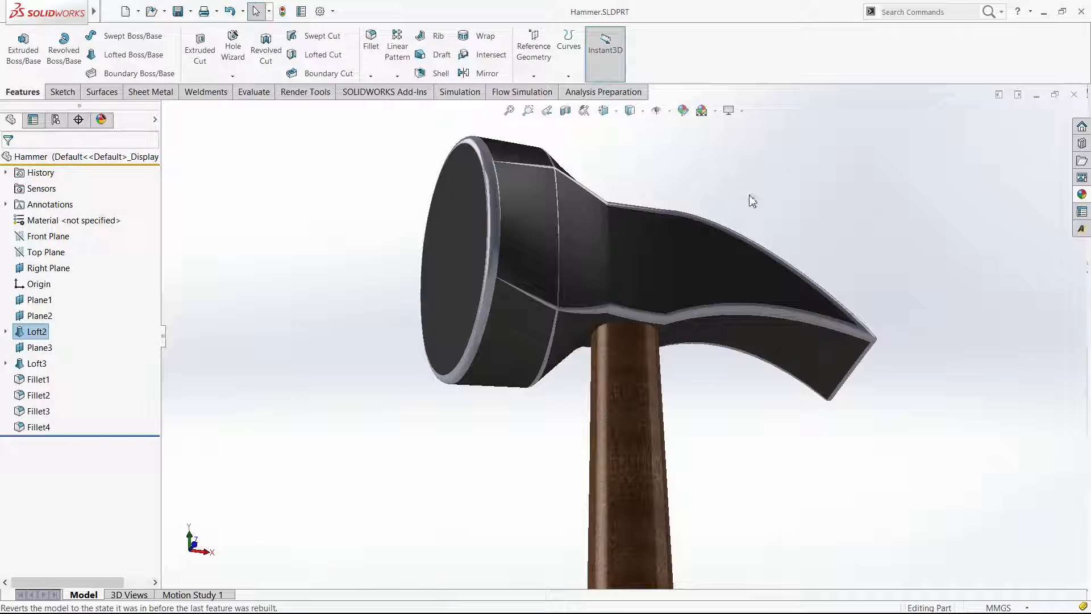
{"action": "left_click", "coordinate": [781, 192]}
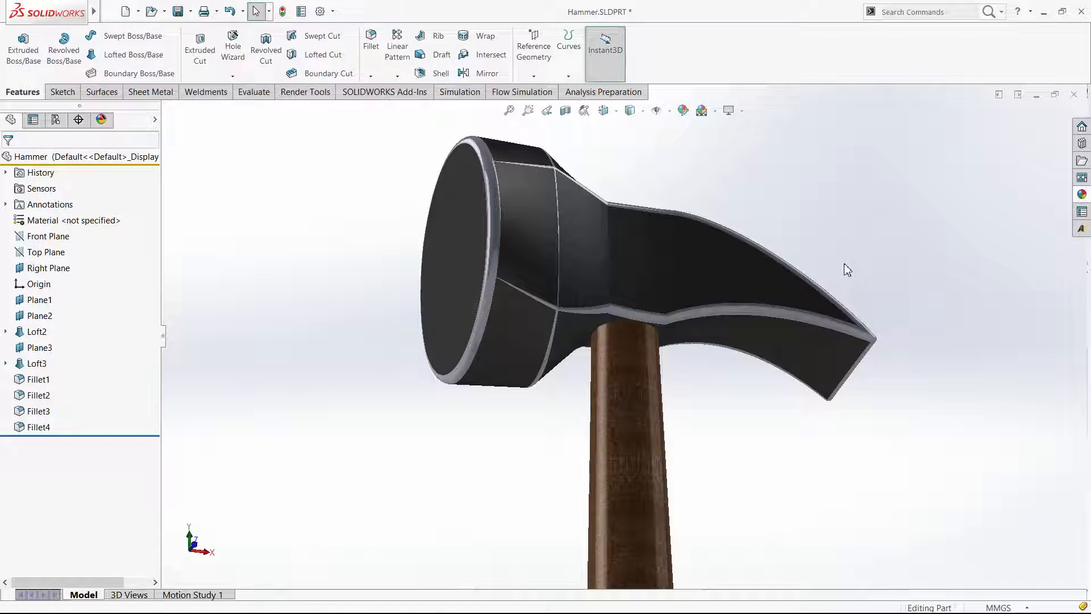
{"action": "middle_click_drag", "start_coordinate": [844, 268], "coordinate": [936, 353]}
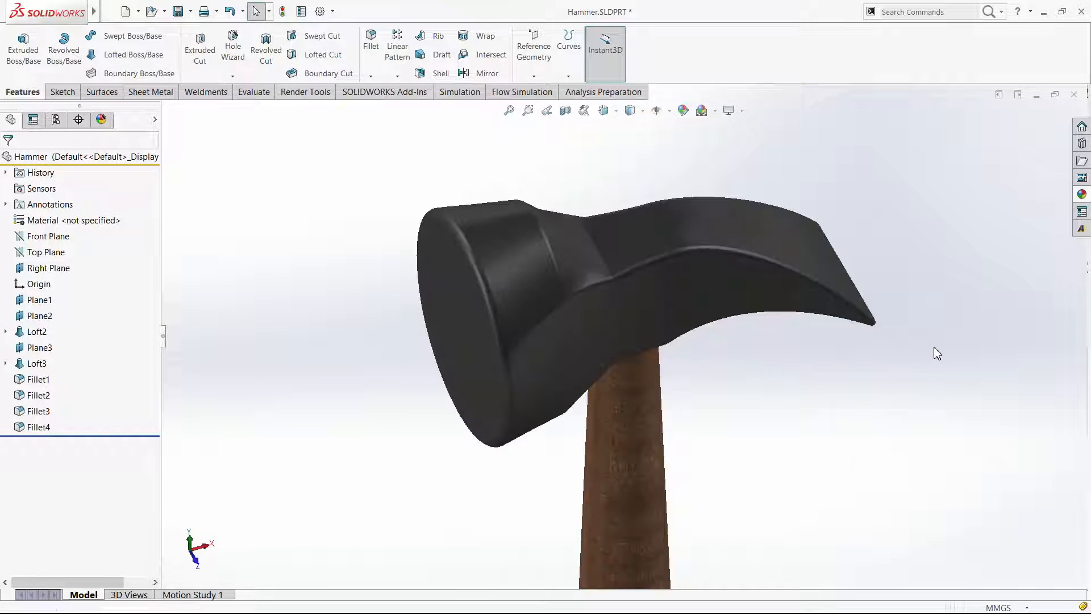
{"action": "middle_click_drag", "start_coordinate": [844, 390], "coordinate": [830, 229]}
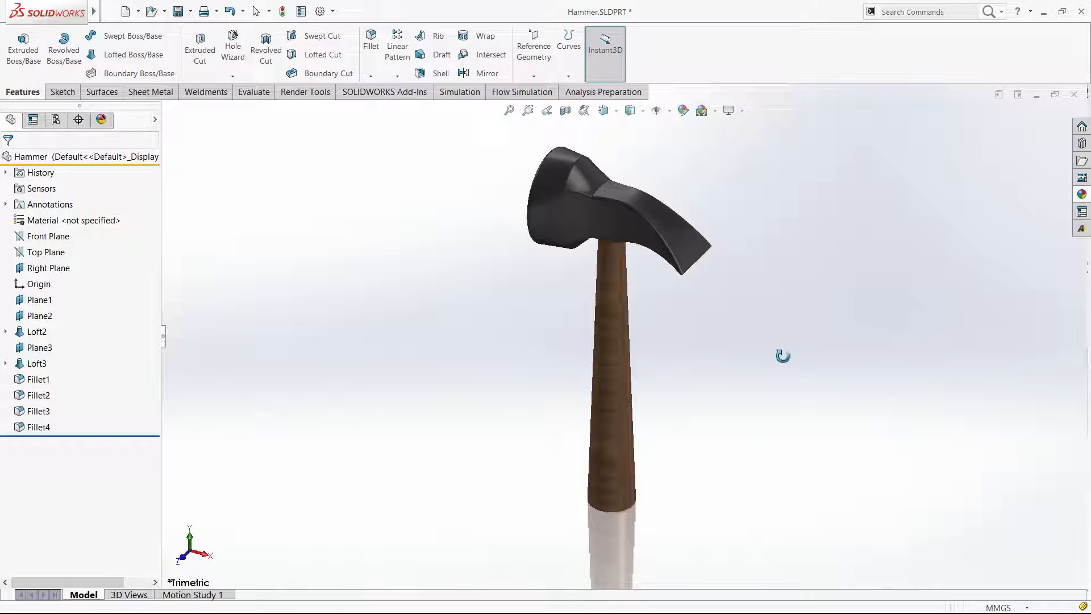
{"action": "key", "text": "Escape"}
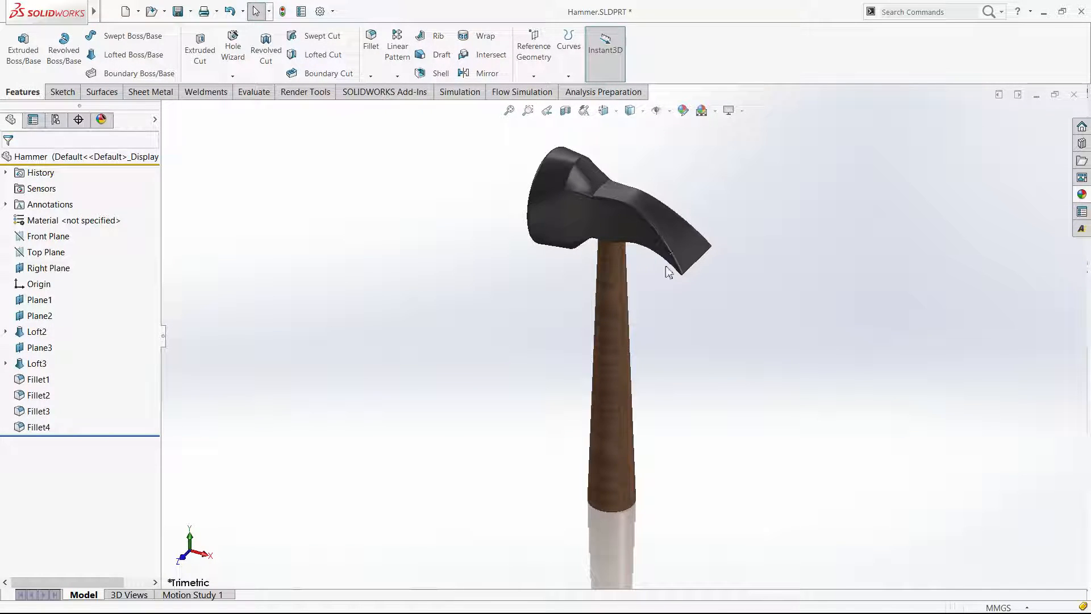
Sketch a closed tapered outline on the Top Plane at the claw tip, about 21 mm long, narrowing from about 12 mm to about 4 mm.
{"action": "middle_click_drag", "start_coordinate": [666, 266], "coordinate": [372, 360]}
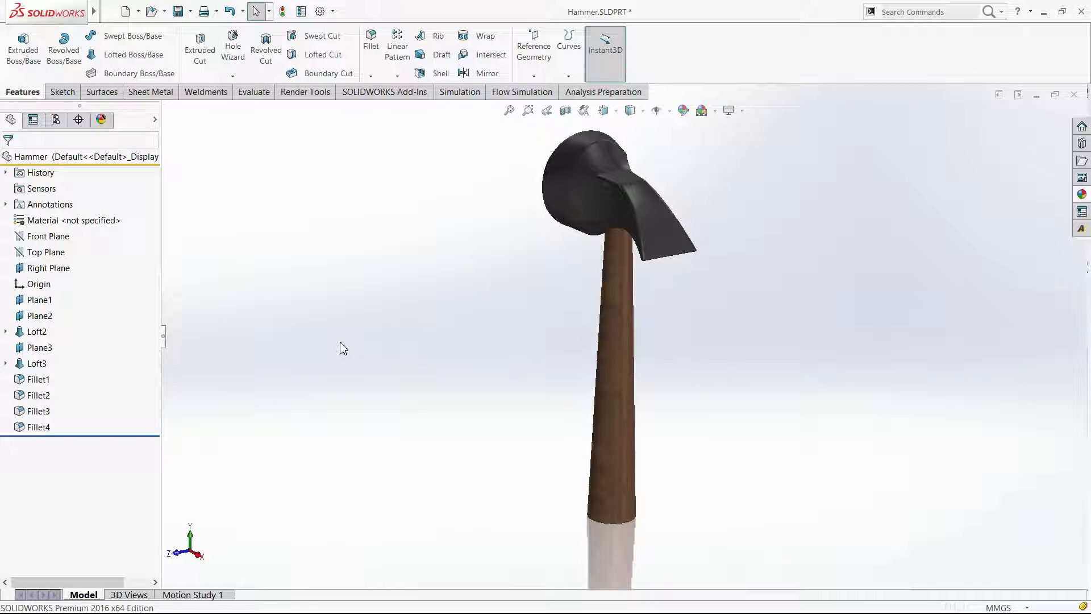
{"action": "left_click", "coordinate": [48, 257]}
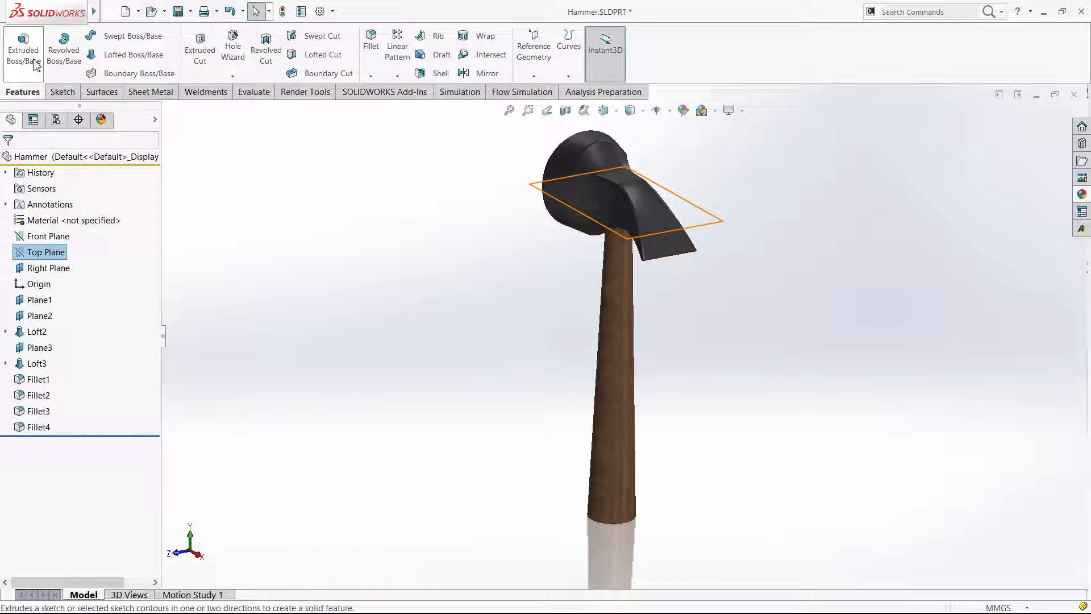
{"action": "left_click", "coordinate": [201, 62]}
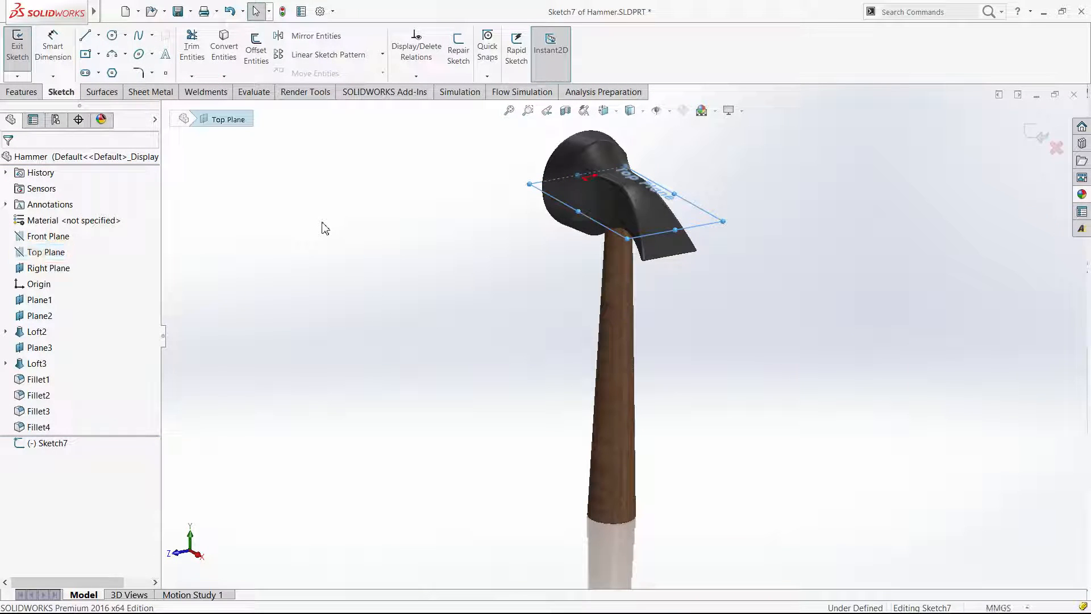
{"action": "key", "text": "l"}
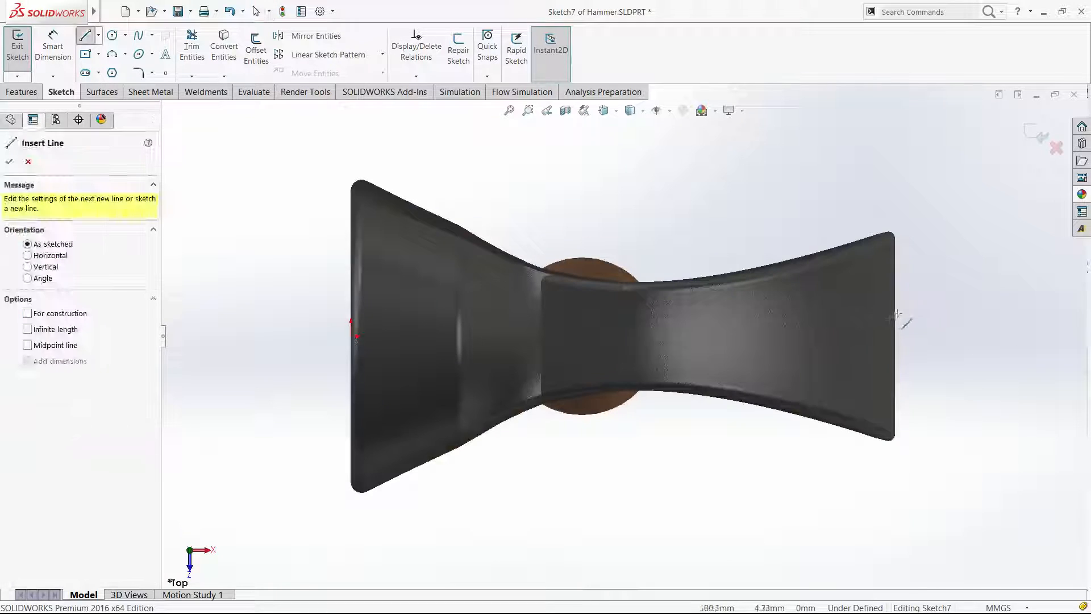
{"action": "left_click", "coordinate": [914, 318]}
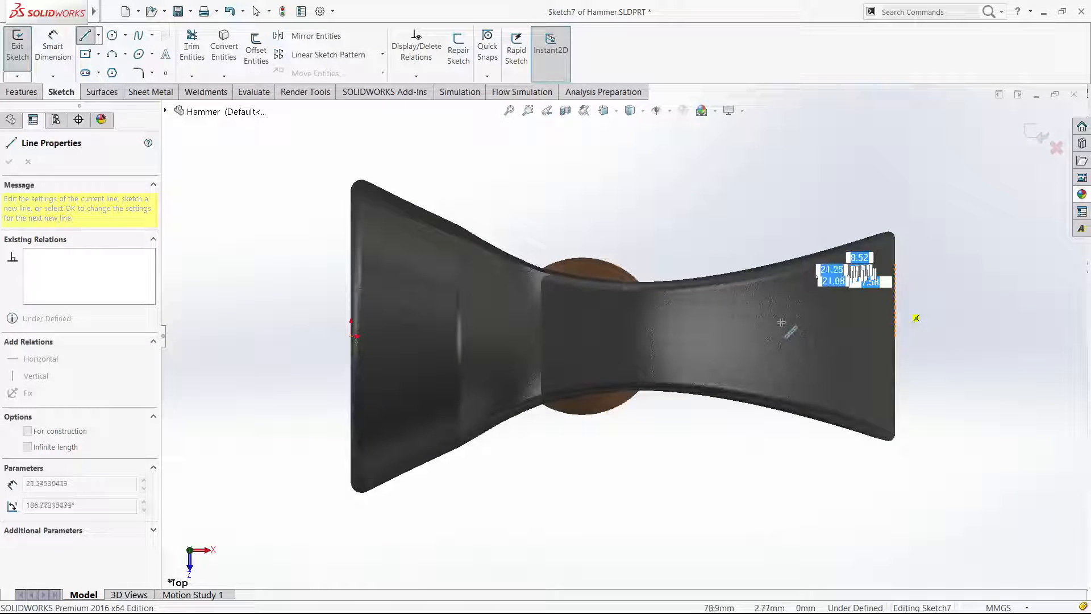
{"action": "left_click", "coordinate": [782, 324]}
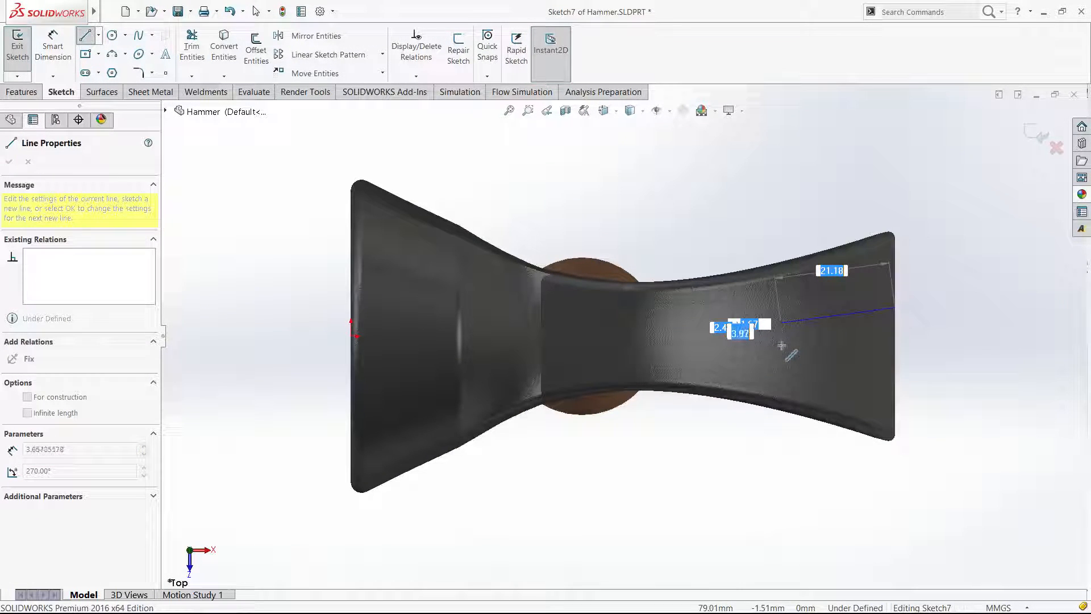
{"action": "left_click", "coordinate": [781, 344]}
{"action": "left_click", "coordinate": [894, 374]}
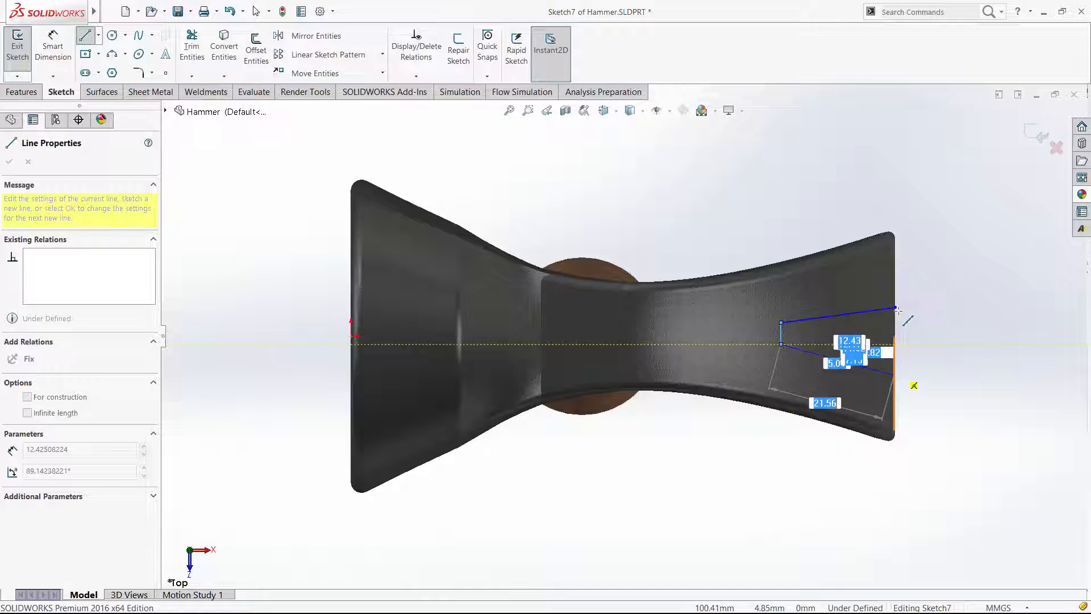
{"action": "key", "text": "Escape"}
Add a horizontal construction centreline from the origin to the midpoint of the outline's wide end and centre the narrow end on it.
{"action": "key", "text": "l"}
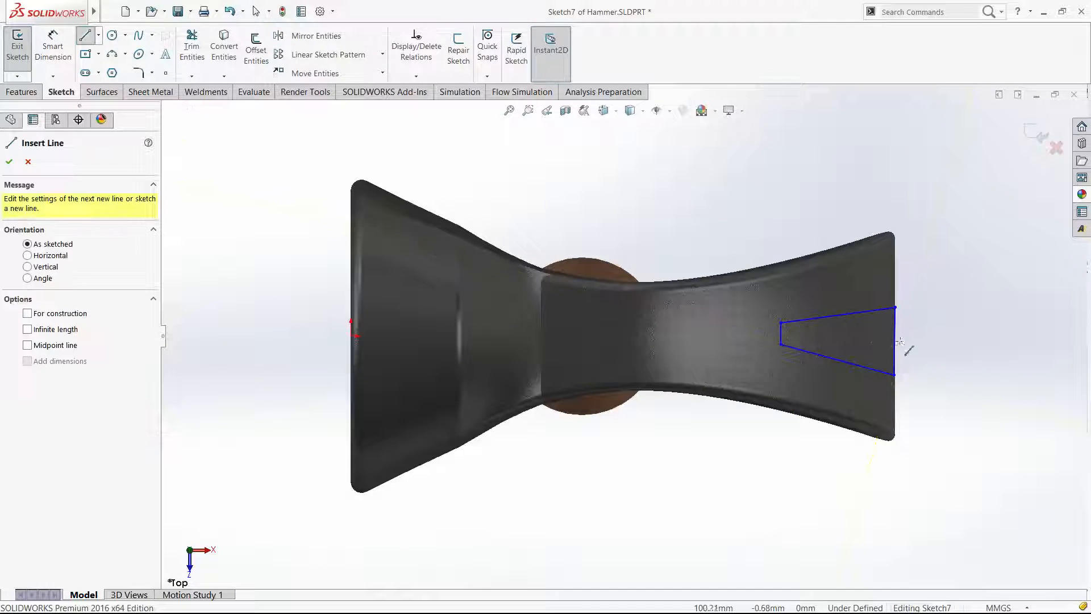
{"action": "left_click", "coordinate": [895, 342]}
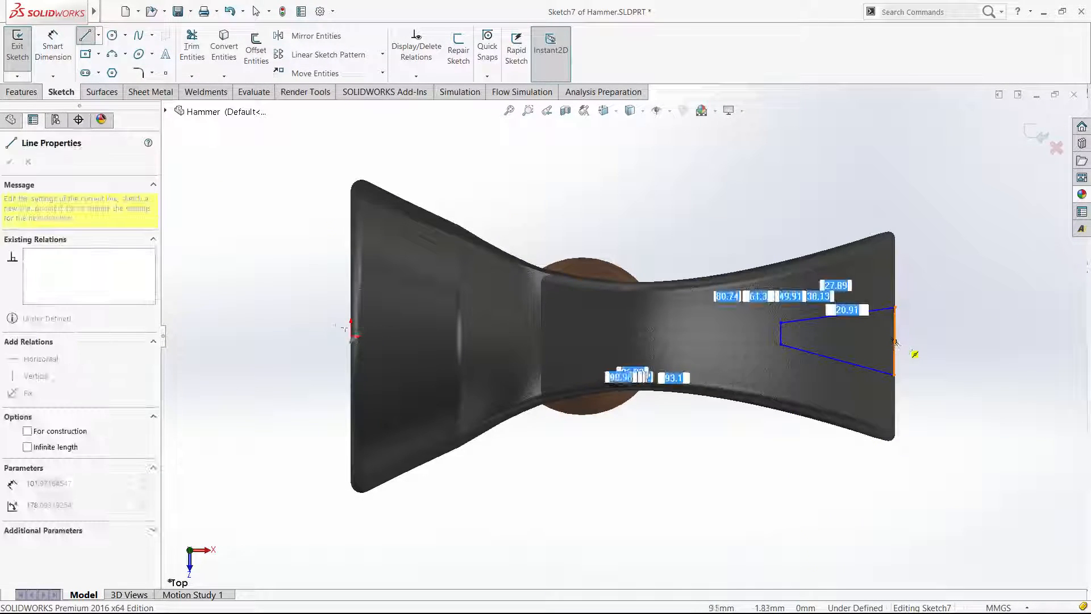
{"action": "left_click", "coordinate": [353, 337]}
{"action": "key", "text": "Escape"}
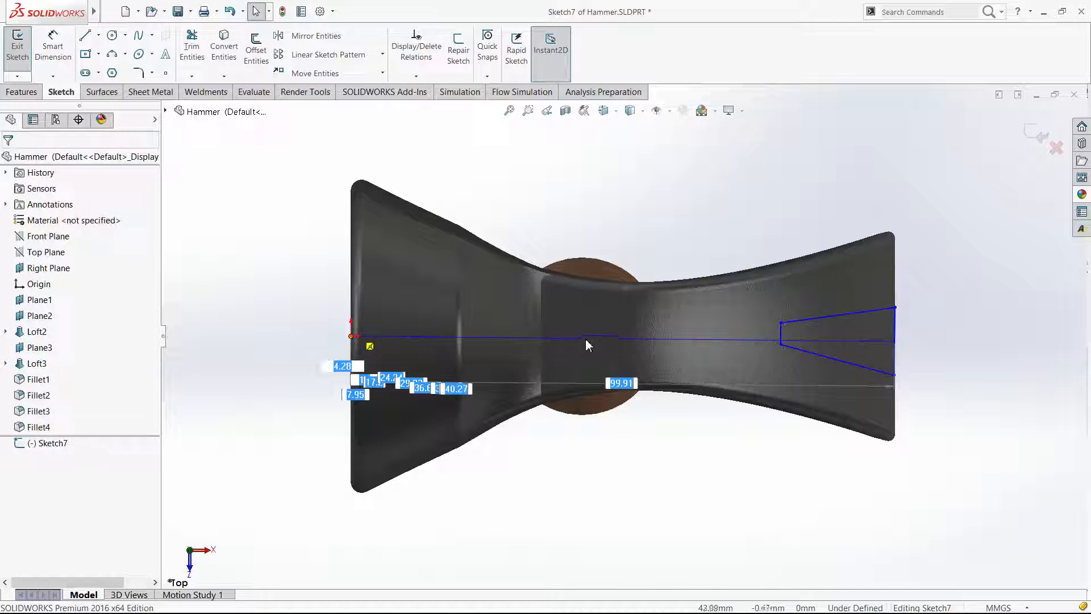
{"action": "left_click", "coordinate": [585, 338]}
{"action": "left_click", "coordinate": [618, 291]}
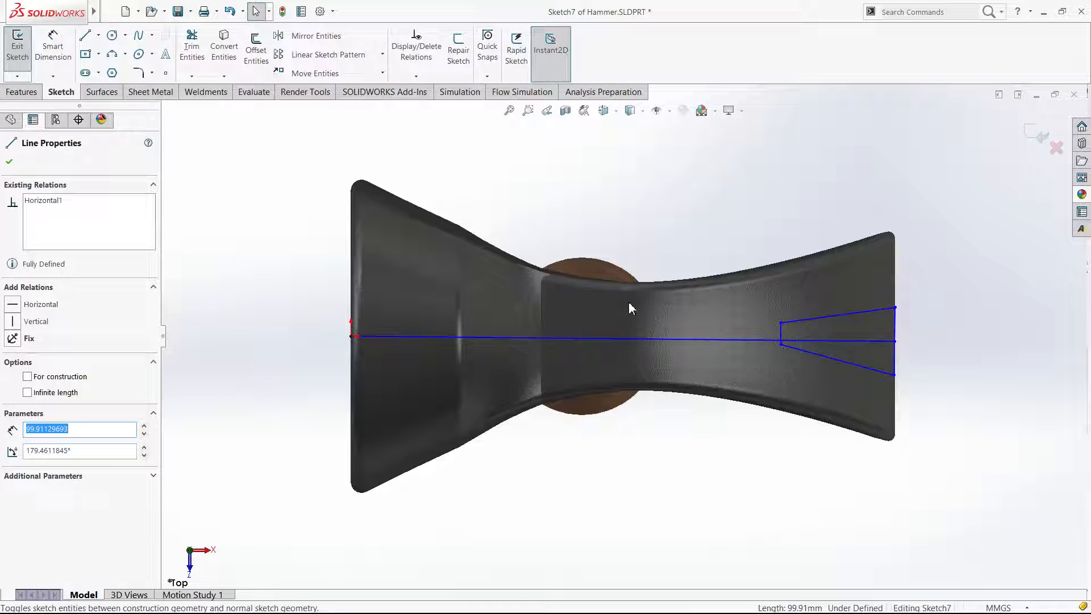
{"action": "left_click", "coordinate": [628, 301]}
{"action": "left_click", "coordinate": [783, 331]}
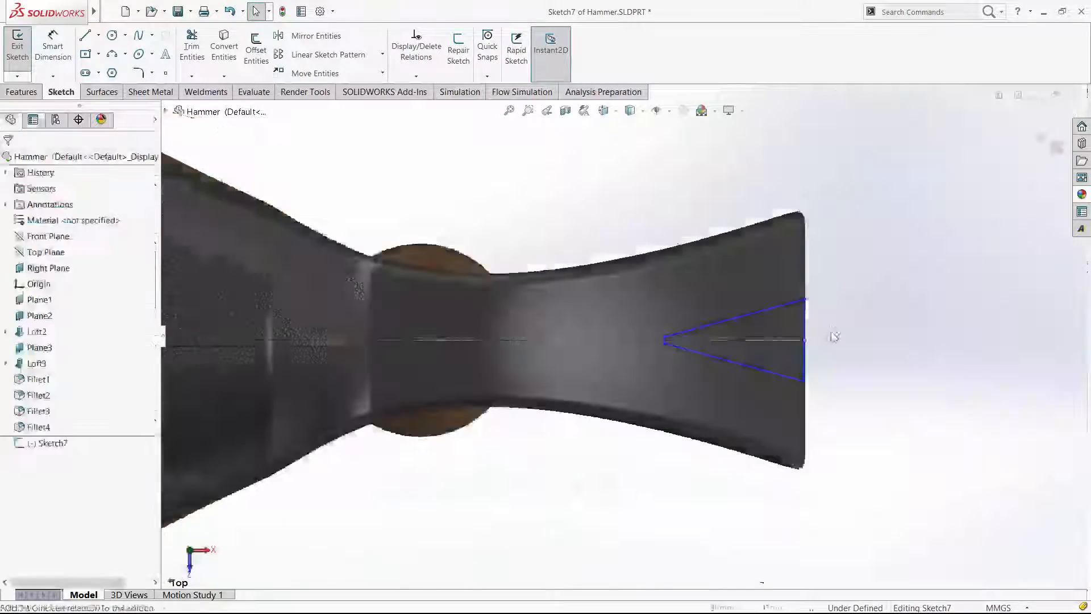
Dimension the narrow end of the notch outline as 2 mm.
{"action": "key", "text": "d"}
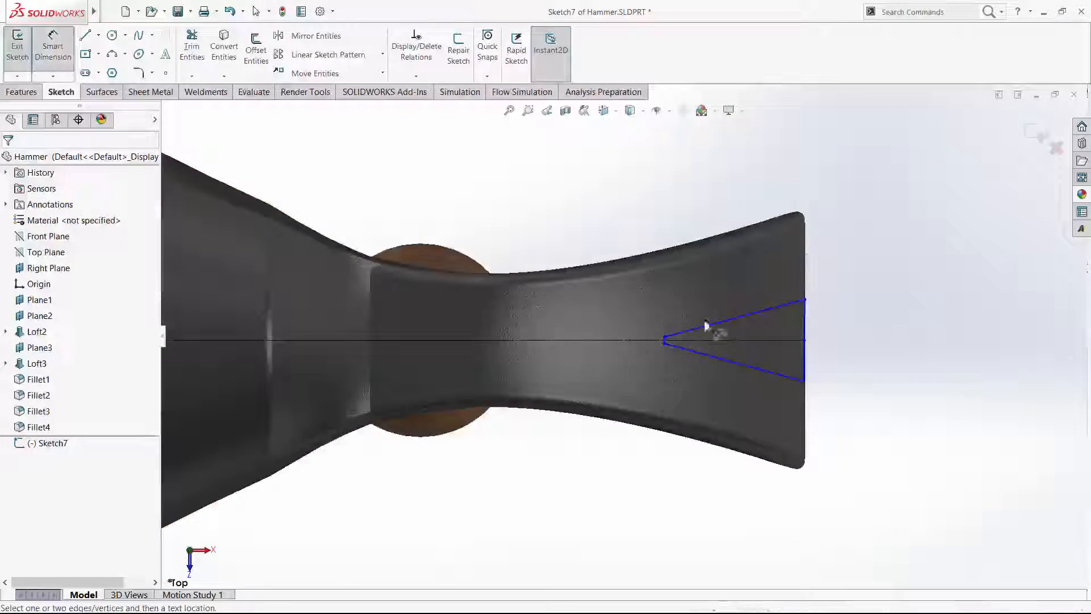
{"action": "scroll", "coordinate": [545, 349], "scroll_direction": "down", "scroll_amount": 10}
{"action": "left_click", "coordinate": [540, 345]}
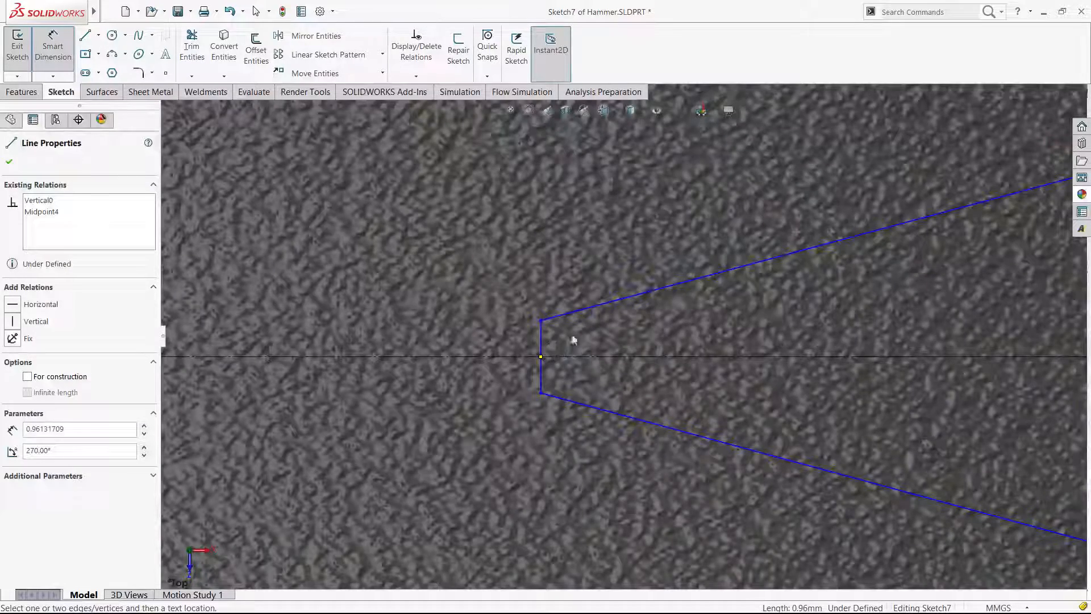
{"action": "scroll", "coordinate": [587, 323], "scroll_direction": "up", "scroll_amount": 5}
{"action": "left_click", "coordinate": [587, 319]}
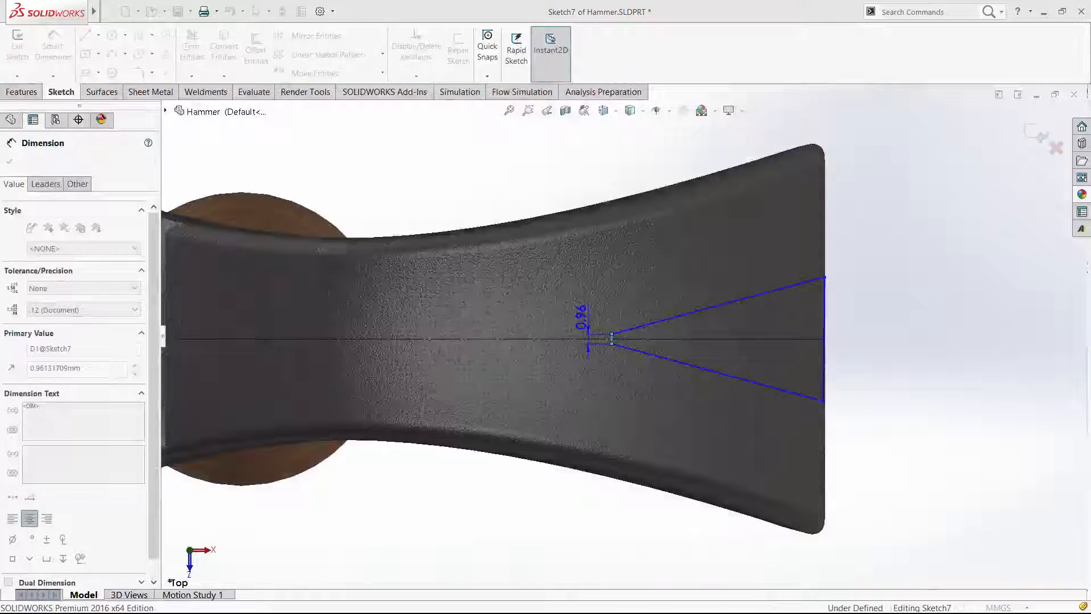
{"action": "type", "text": "2"}
{"action": "key", "text": "Return"}
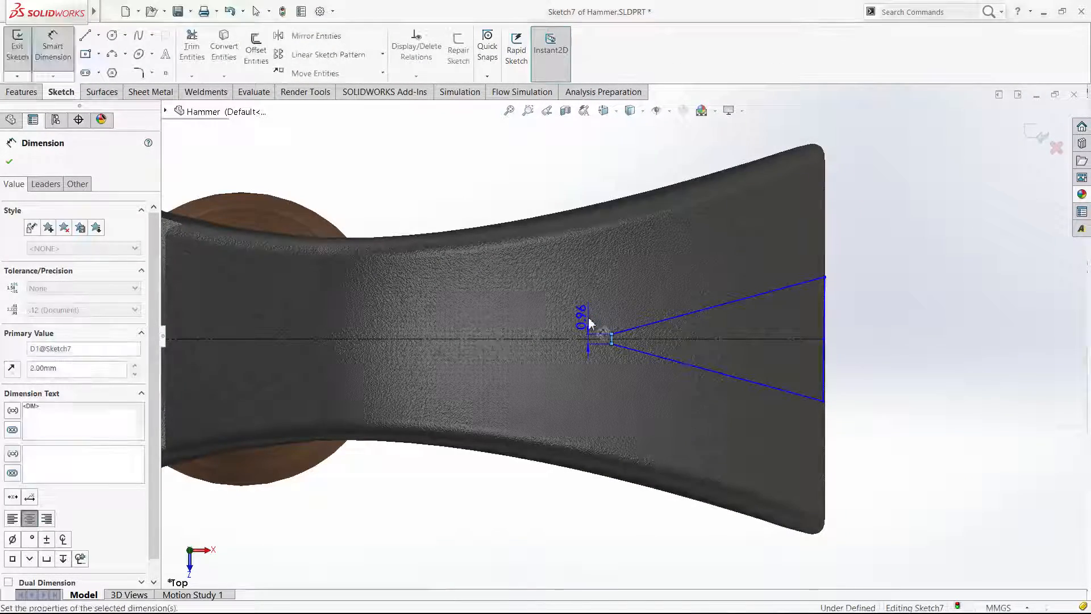
Dimension the wide end of the notch outline at the claw tip as 8 mm.
{"action": "left_click", "coordinate": [825, 326]}
{"action": "left_click", "coordinate": [825, 330]}
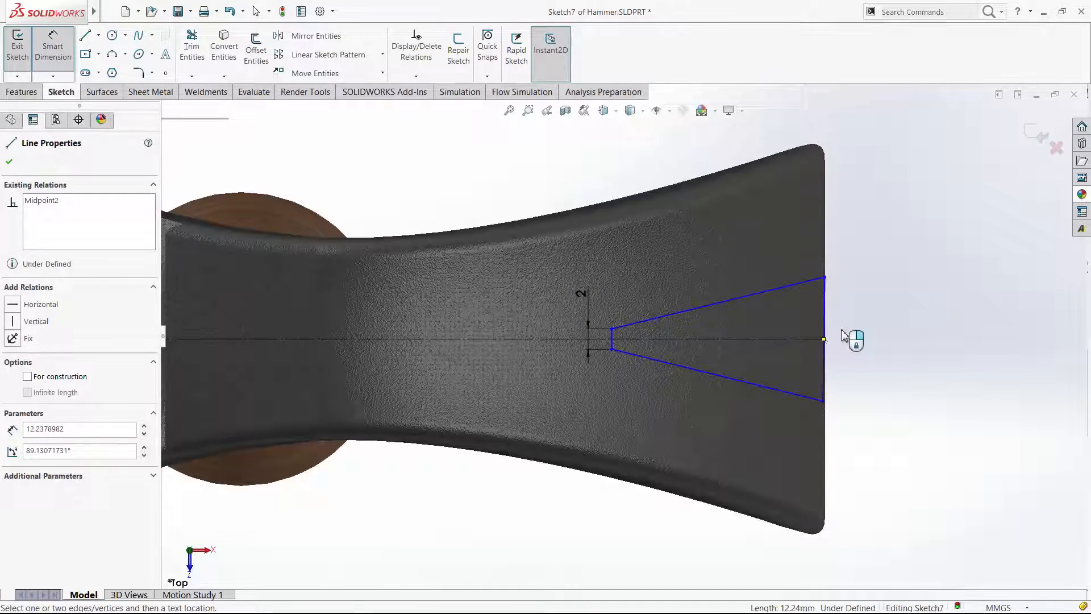
{"action": "left_click", "coordinate": [843, 338]}
{"action": "type", "text": "8.00mm"}
{"action": "key", "text": "Return"}
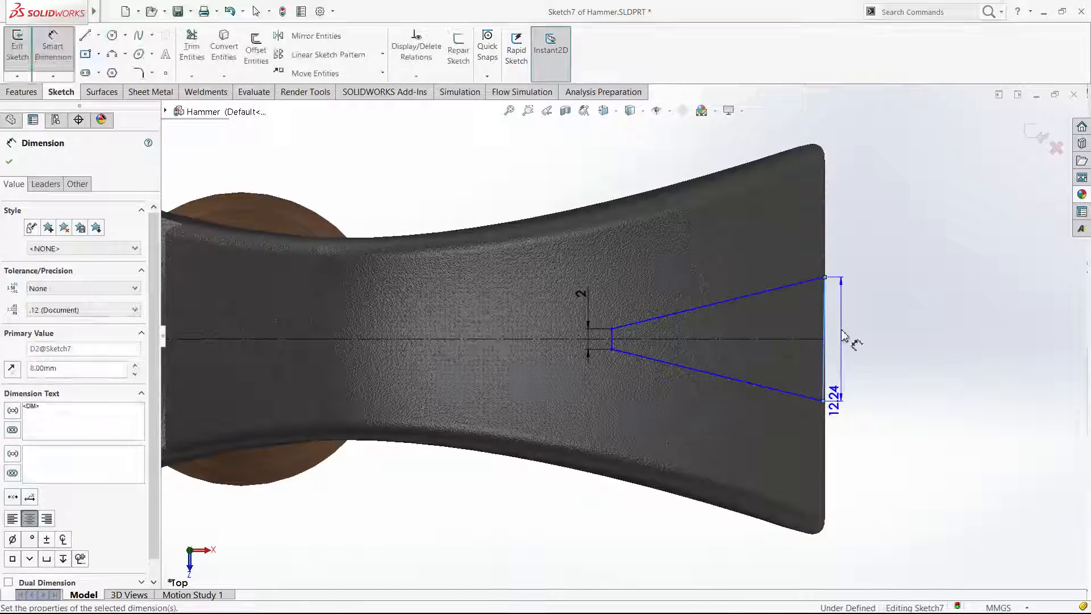
{"action": "left_click", "coordinate": [611, 338]}
{"action": "left_click", "coordinate": [824, 326]}
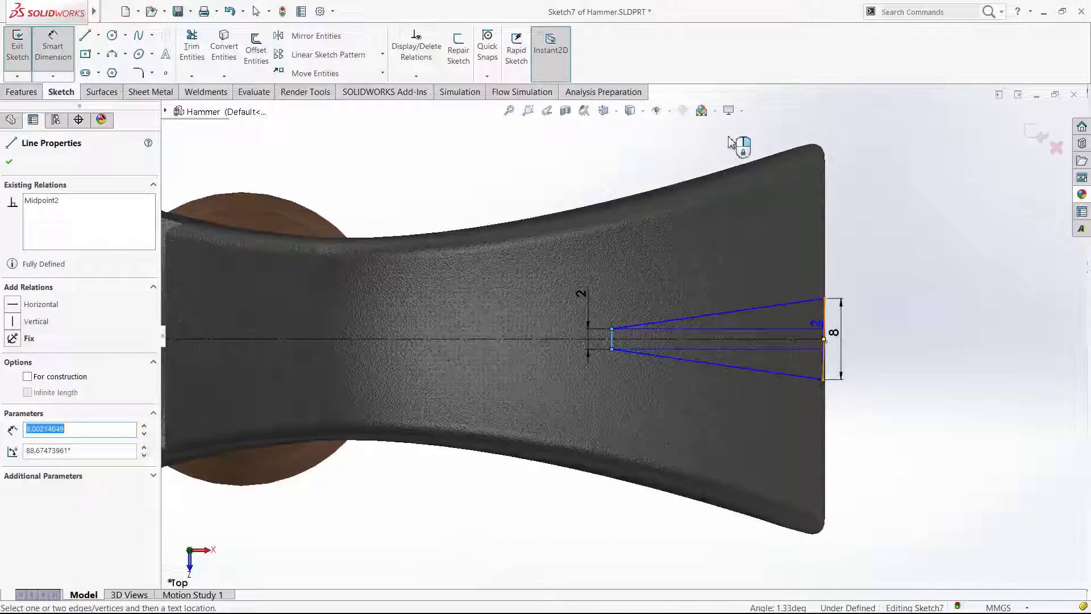
{"action": "key", "text": "Escape"}
{"action": "key", "text": "Escape"}
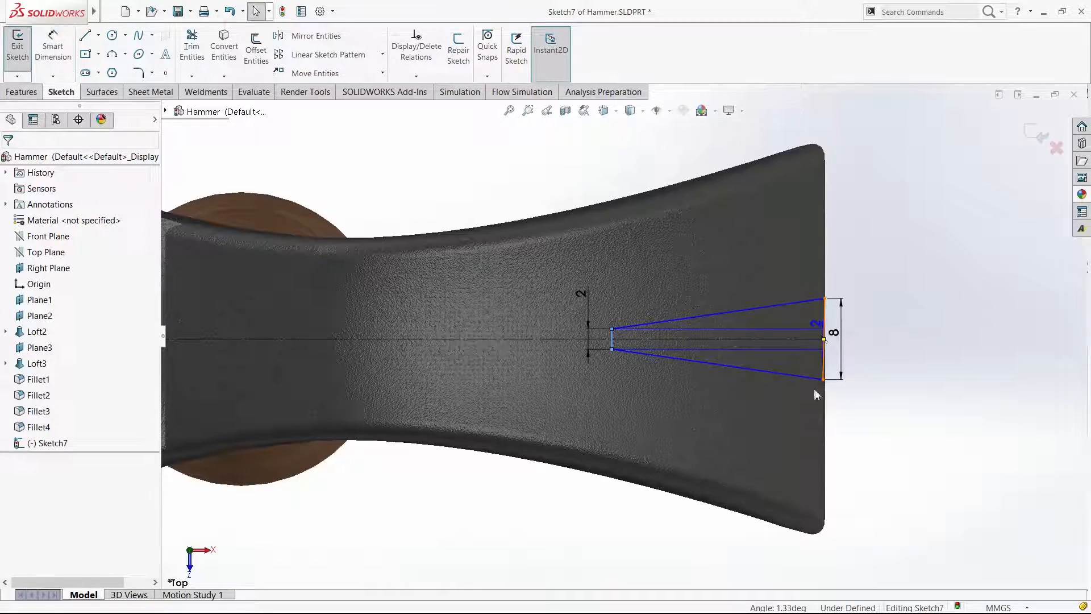
Make the wide end line of the notch outline vertical.
{"action": "scroll", "coordinate": [871, 393], "scroll_direction": "down", "scroll_amount": 7}
{"action": "left_click", "coordinate": [696, 327]}
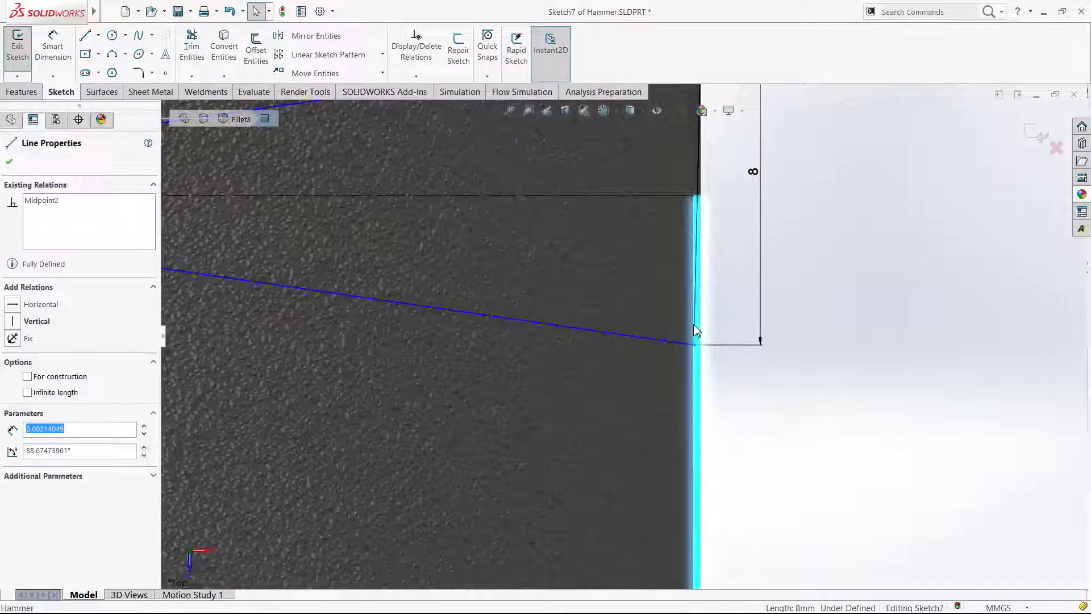
{"action": "left_click", "coordinate": [702, 345]}
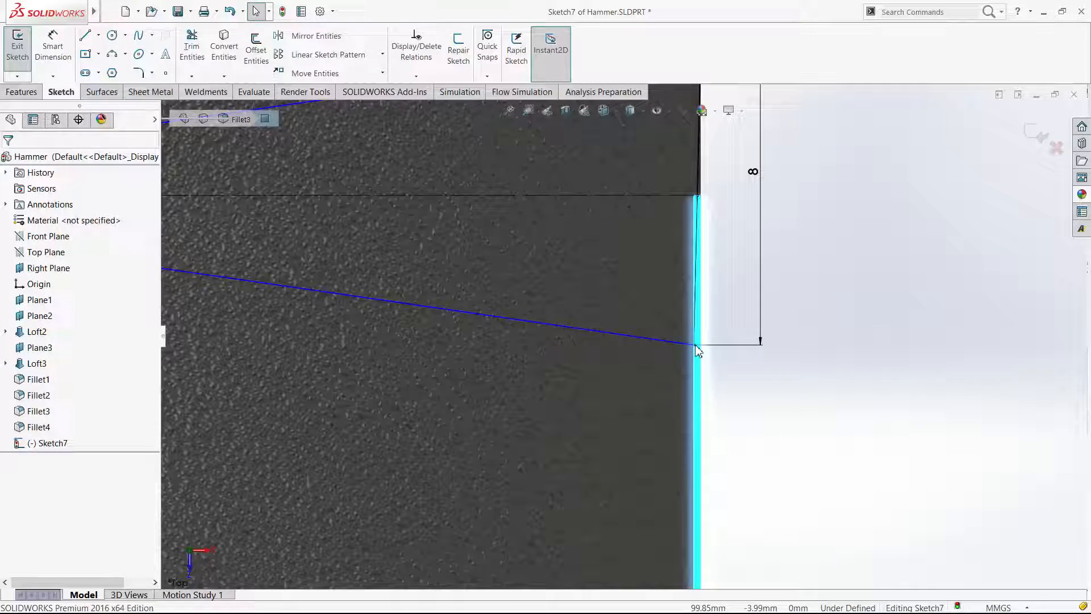
{"action": "left_click", "coordinate": [694, 333]}
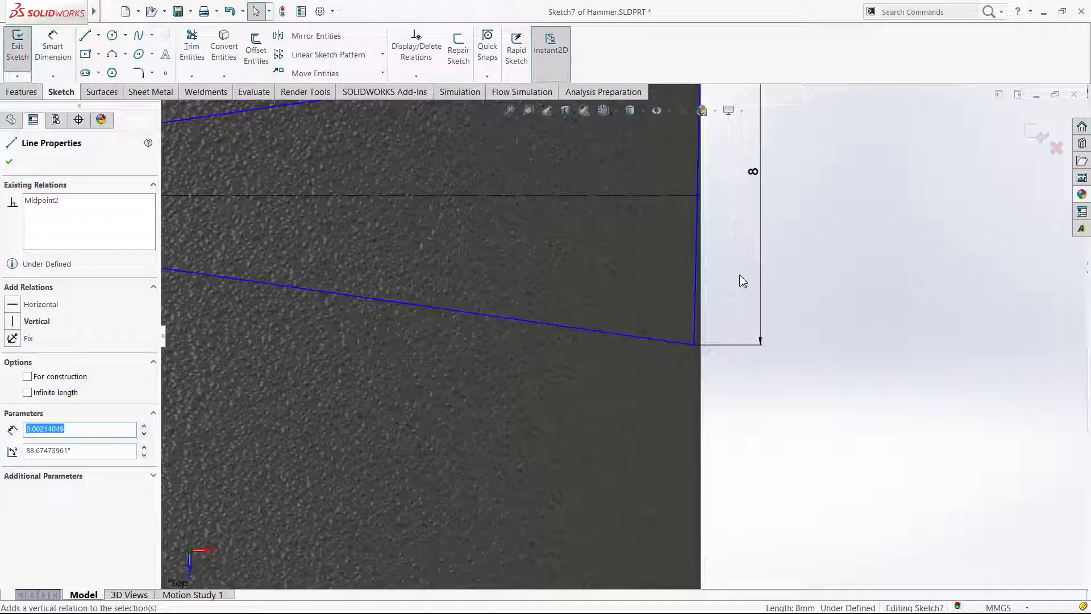
{"action": "left_click", "coordinate": [739, 276]}
{"action": "left_click", "coordinate": [794, 375]}
{"action": "scroll", "coordinate": [794, 375], "scroll_direction": "up", "scroll_amount": 5}
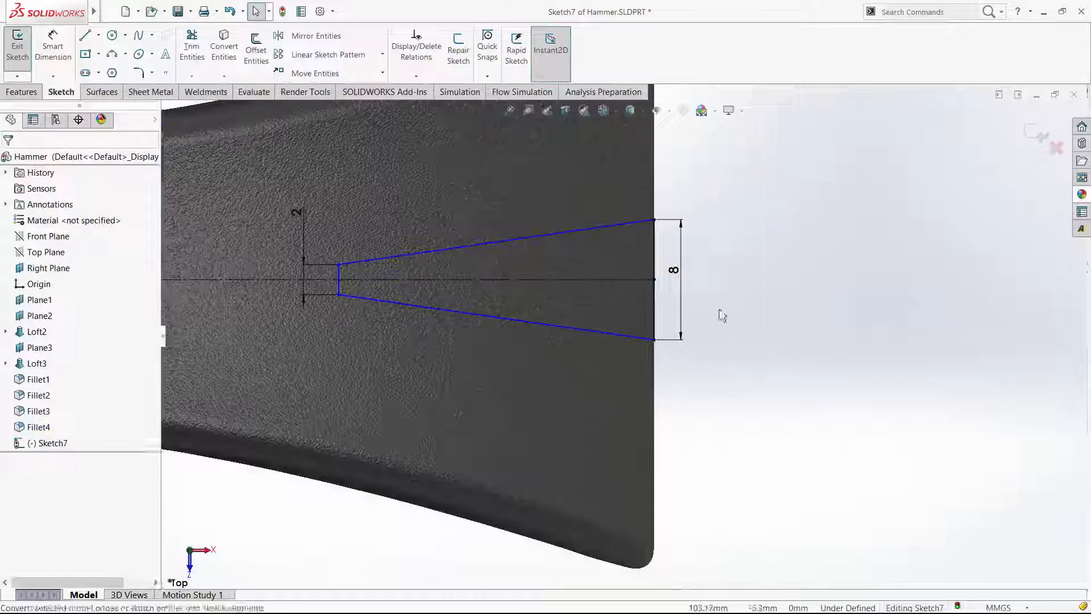
{"action": "right_click_drag", "start_coordinate": [720, 314], "coordinate": [648, 262]}
{"action": "key", "text": "Escape"}
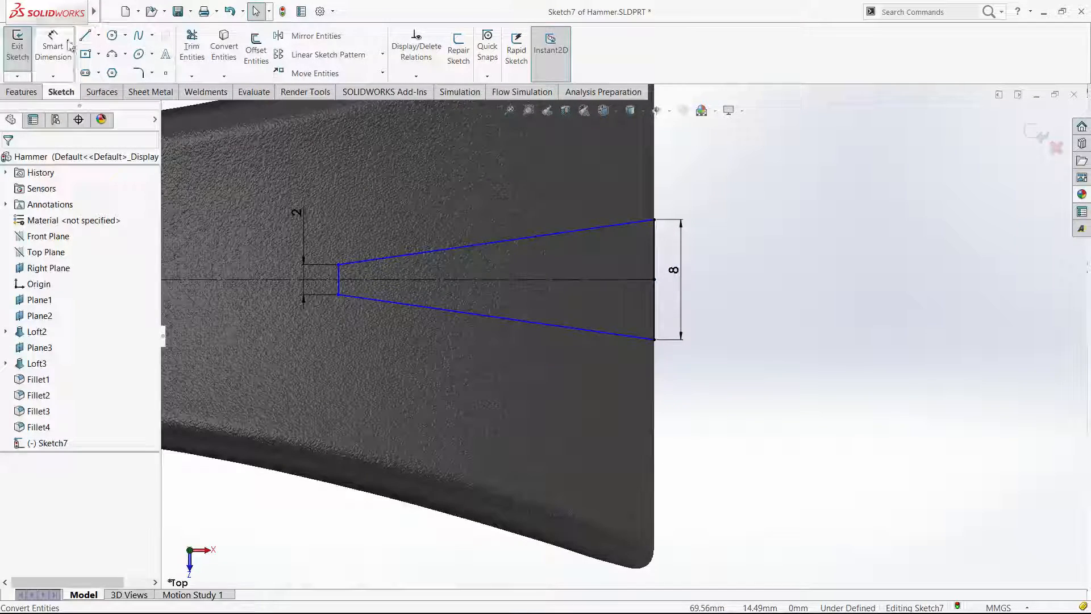
Dimension the notch's length between its narrow and wide end lines as 15 mm.
{"action": "left_click", "coordinate": [52, 49]}
{"action": "scroll", "coordinate": [383, 286], "scroll_direction": "up", "scroll_amount": 1}
{"action": "left_click", "coordinate": [386, 286]}
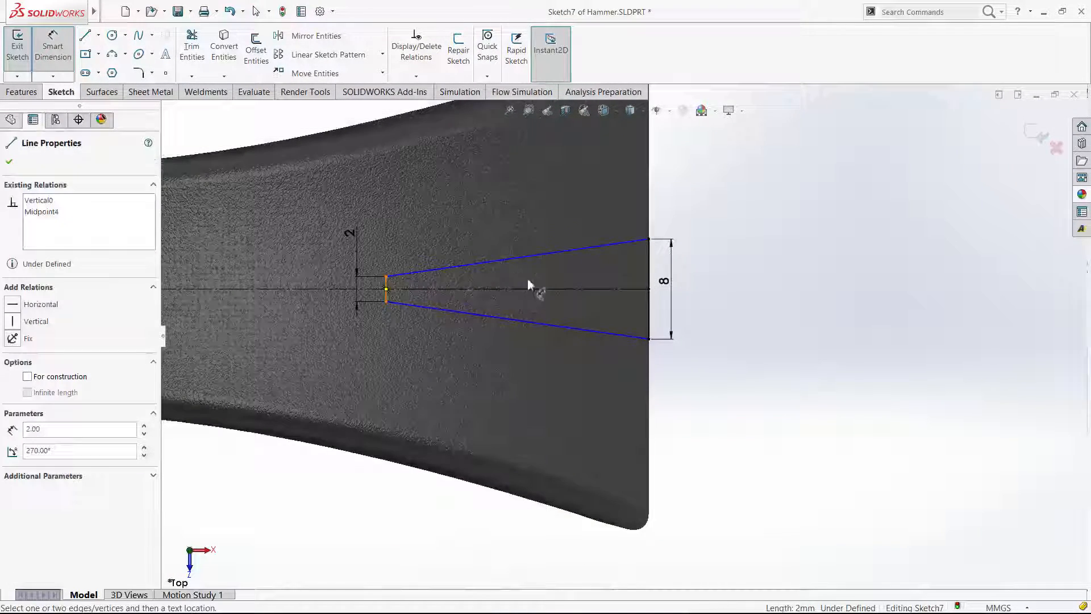
{"action": "left_click", "coordinate": [649, 279]}
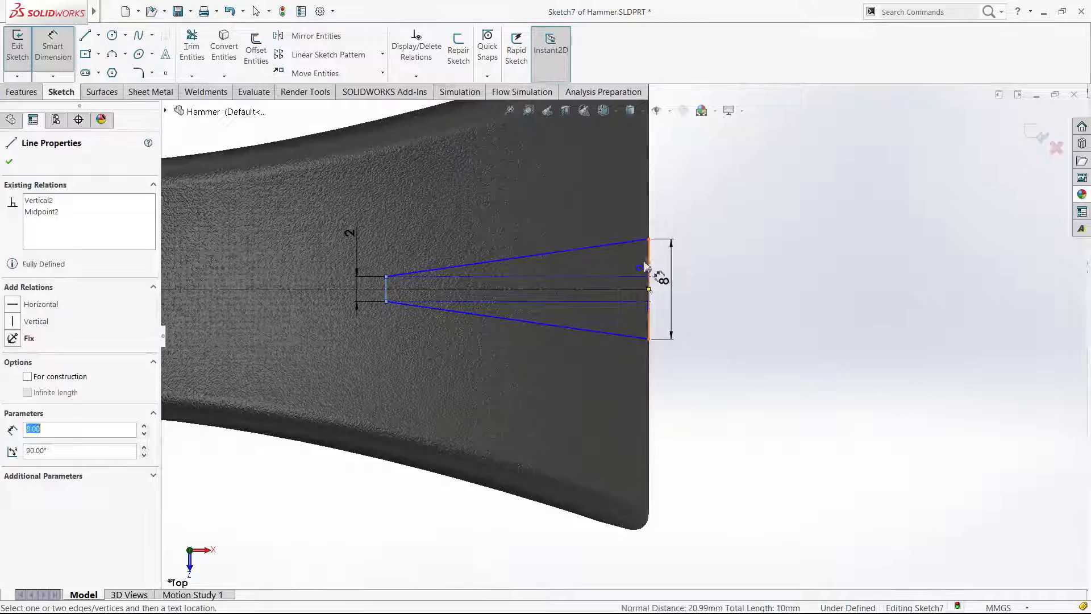
{"action": "left_click", "coordinate": [562, 211]}
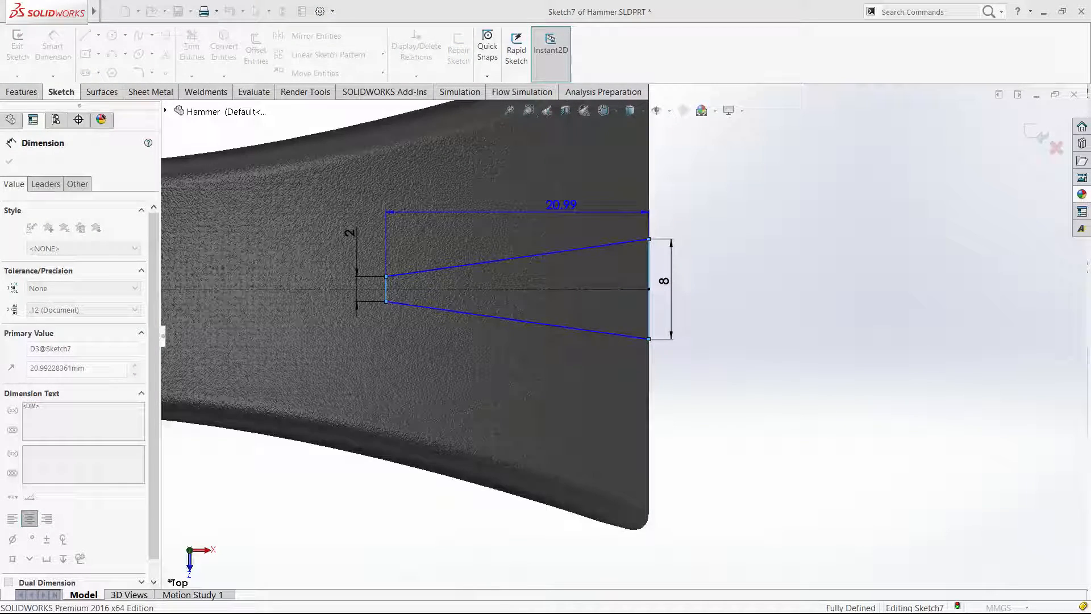
{"action": "key", "text": "Escape"}
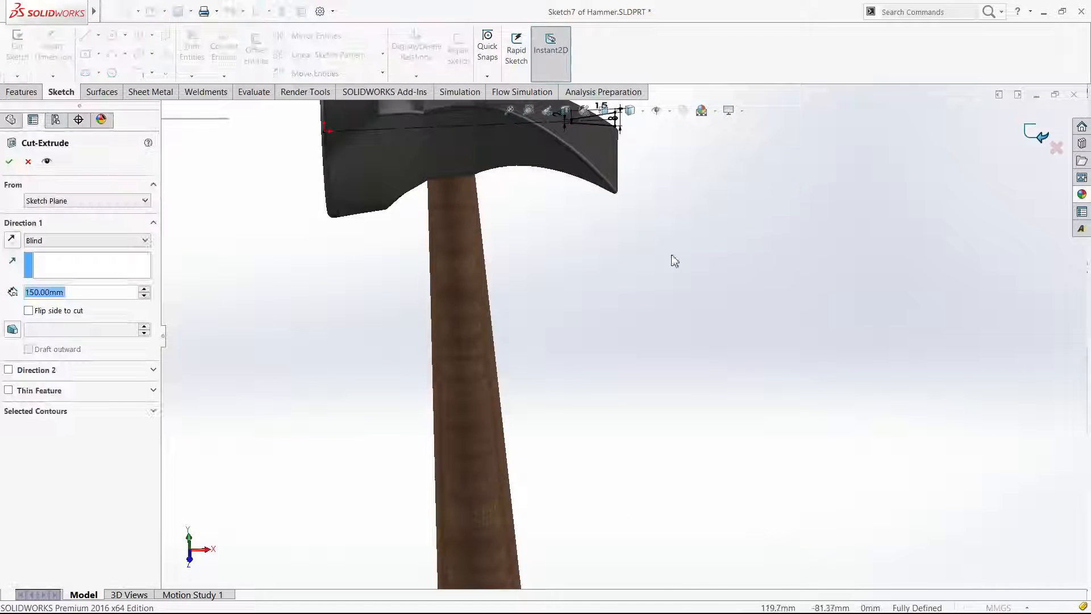
Cut the tapered notch profile through the claw with an Extruded Cut using Up To Surface on the claw's curved underside.
{"action": "left_click", "coordinate": [28, 162]}
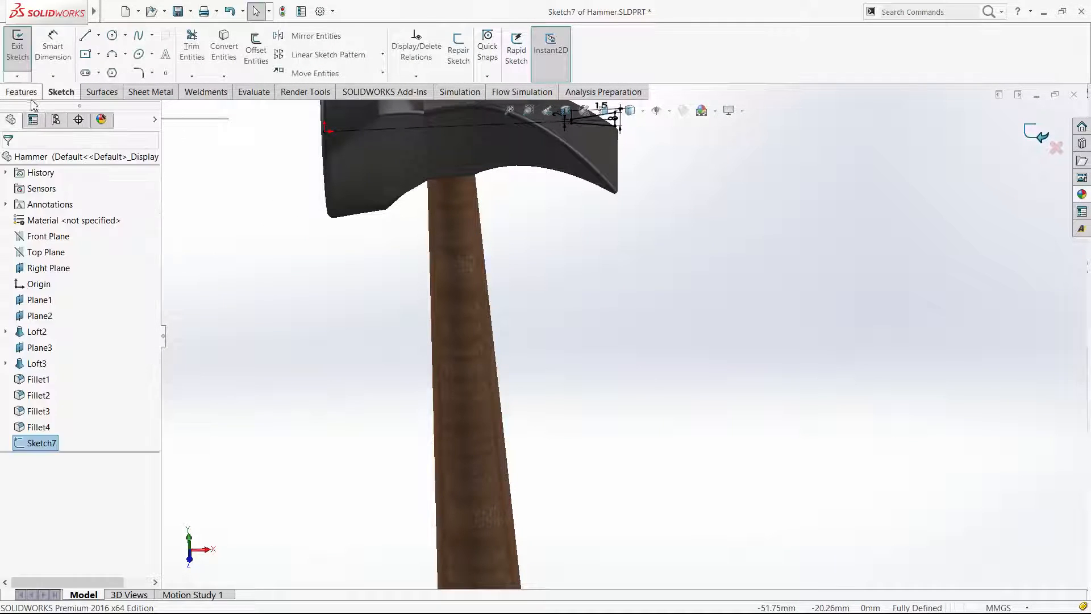
{"action": "left_click", "coordinate": [22, 91]}
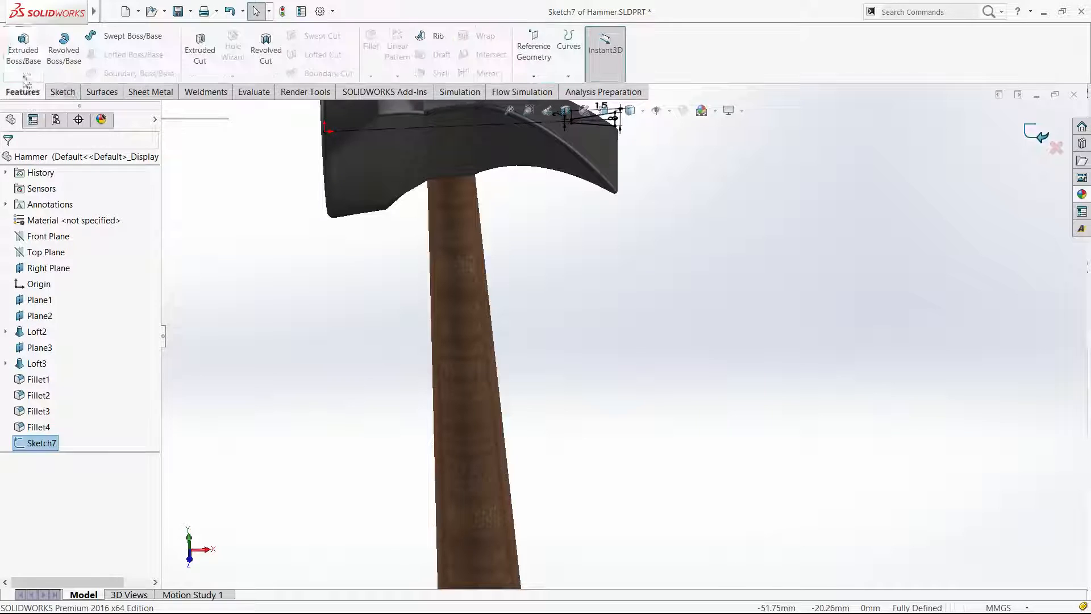
{"action": "left_click", "coordinate": [199, 50]}
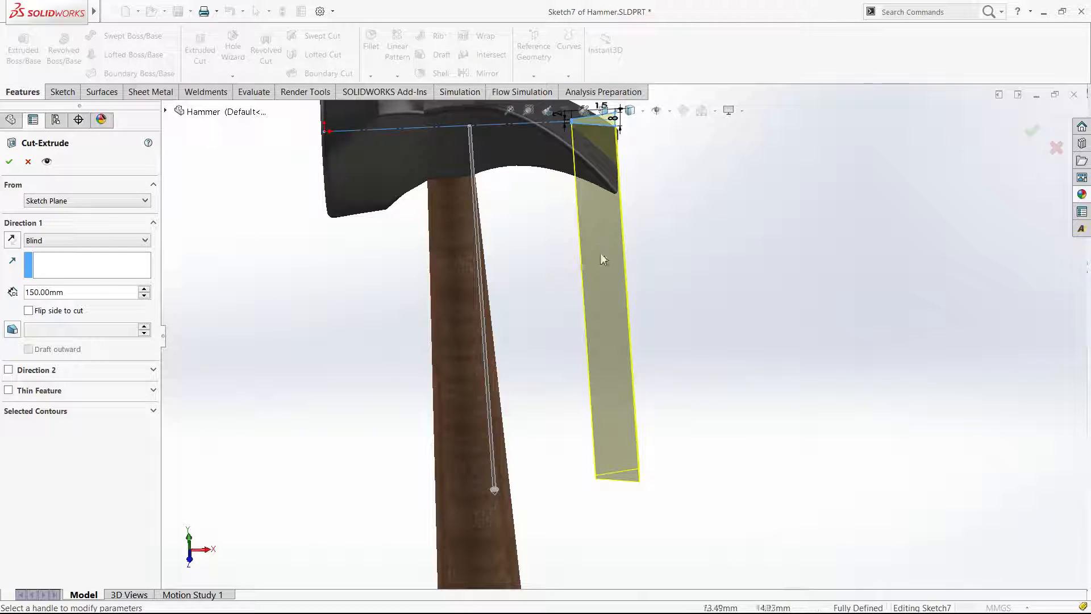
{"action": "left_click", "coordinate": [144, 295]}
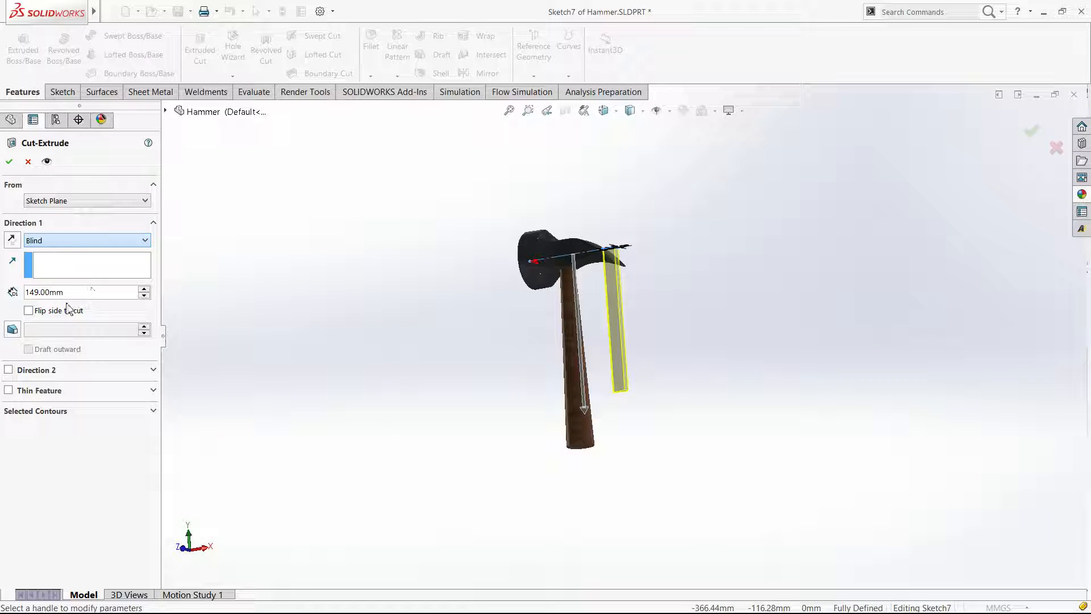
{"action": "left_click", "coordinate": [91, 301]}
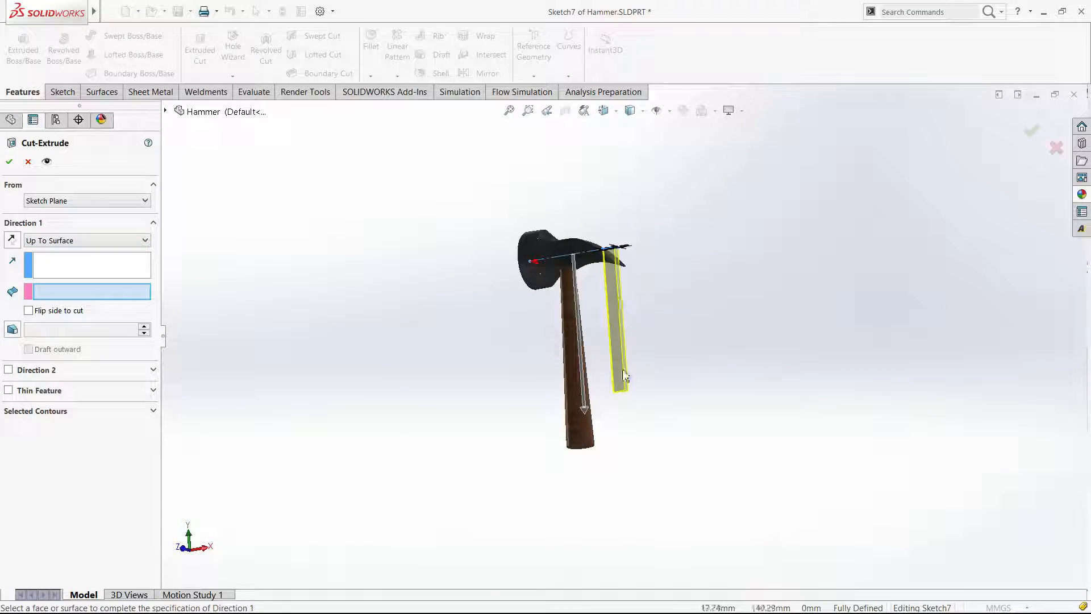
{"action": "scroll", "coordinate": [605, 246], "scroll_direction": "down", "scroll_amount": 6}
{"action": "middle_click_drag", "start_coordinate": [616, 321], "coordinate": [619, 323]}
{"action": "left_click", "coordinate": [619, 323]}
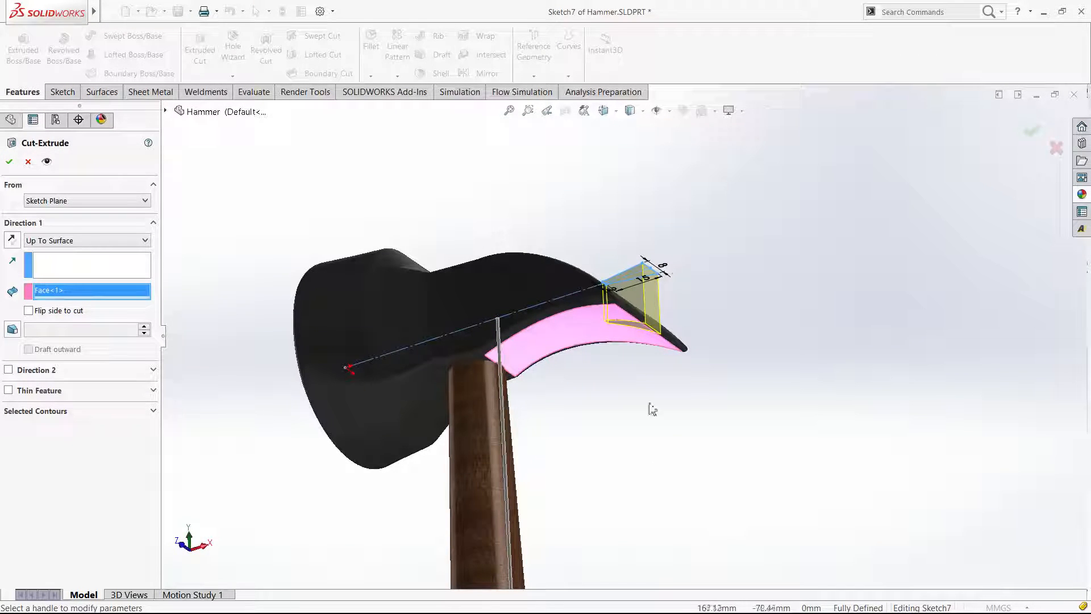
{"action": "scroll", "coordinate": [672, 273], "scroll_direction": "down", "scroll_amount": 4}
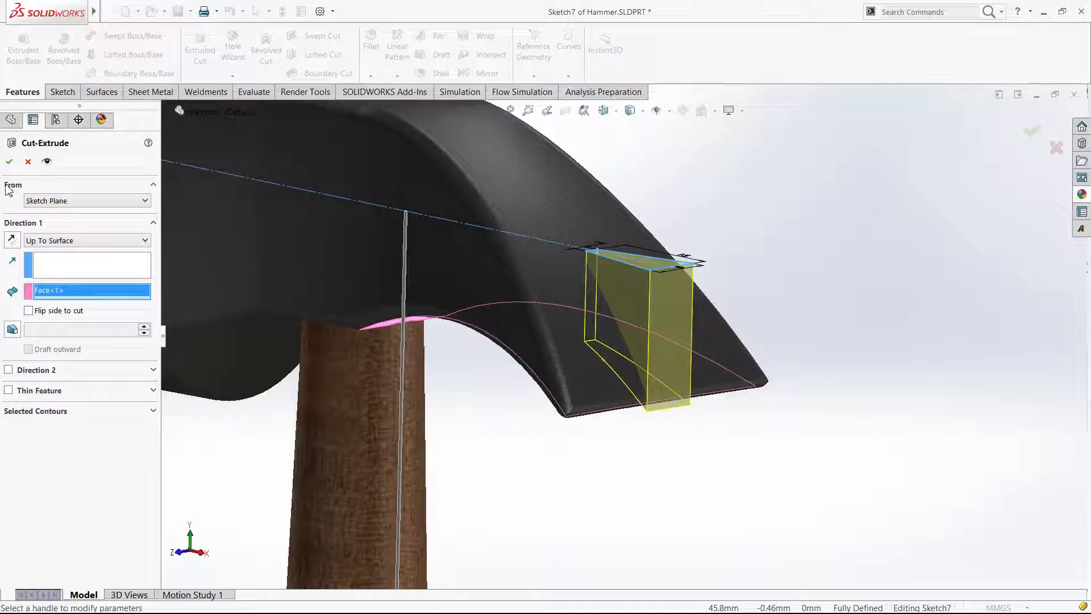
{"action": "left_click", "coordinate": [9, 163]}
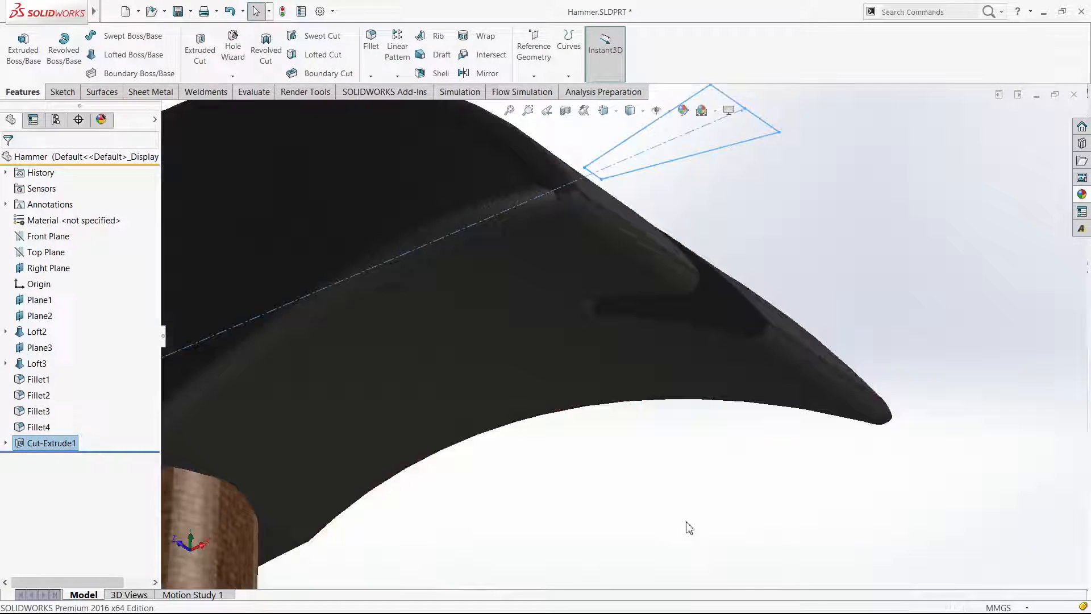
Start a 1 mm symmetric fillet on the four long side edges of the claw notch.
{"action": "left_click", "coordinate": [686, 526]}
{"action": "middle_click_drag", "start_coordinate": [682, 455], "coordinate": [671, 561], "text": "shift"}
{"action": "middle_click_drag", "start_coordinate": [686, 509], "coordinate": [814, 397]}
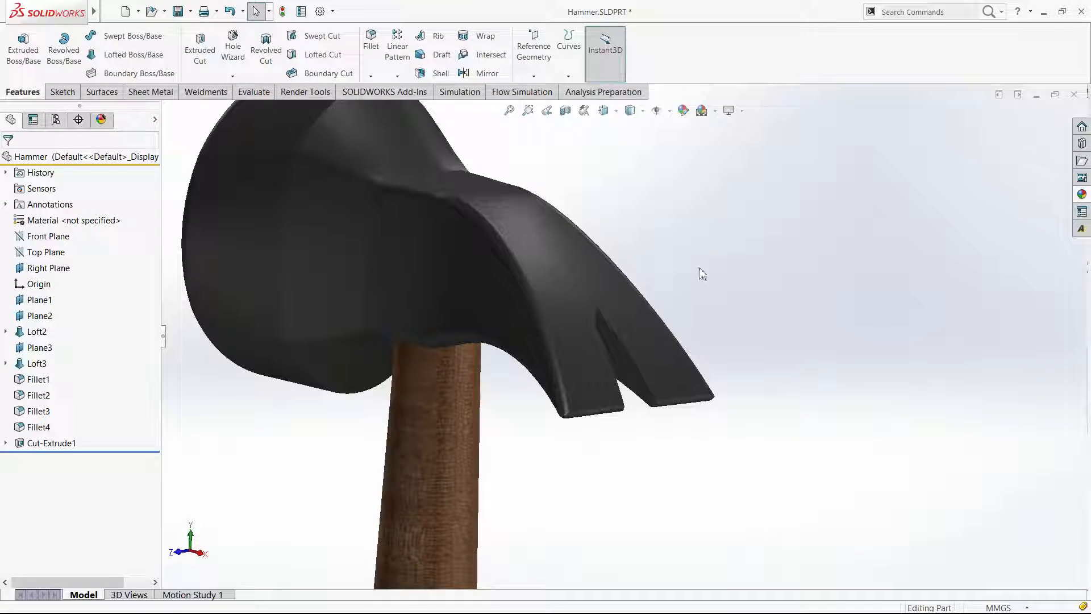
{"action": "left_click", "coordinate": [375, 51]}
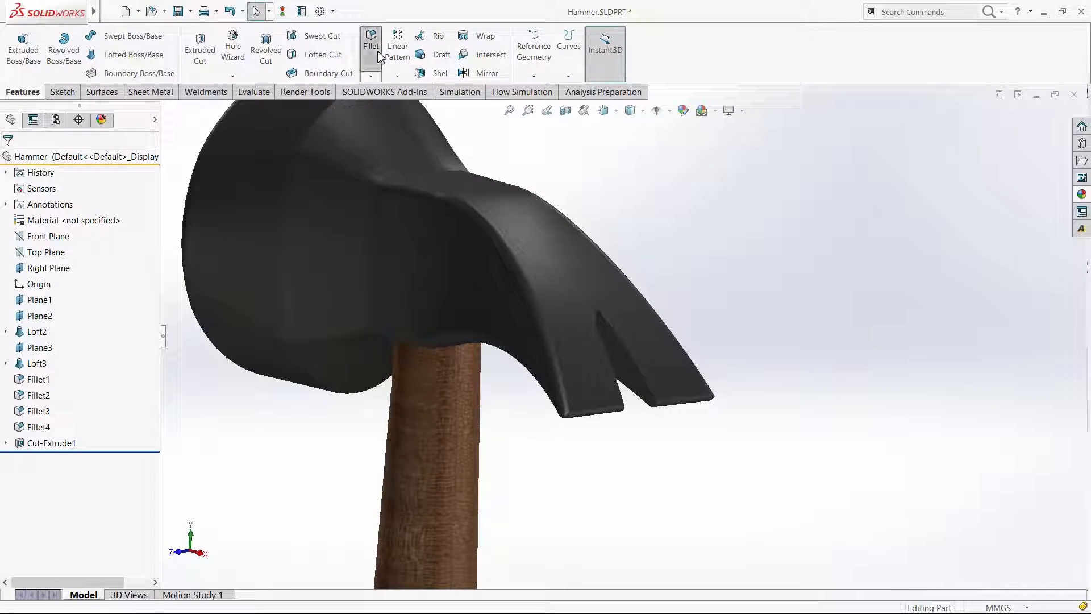
{"action": "left_click", "coordinate": [672, 274]}
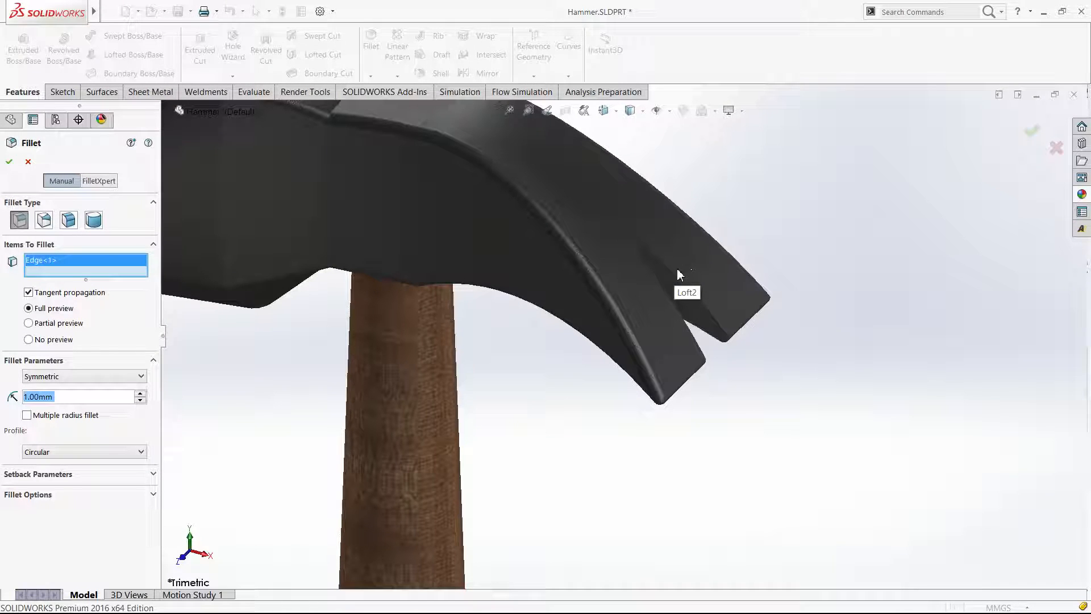
{"action": "left_click", "coordinate": [700, 245]}
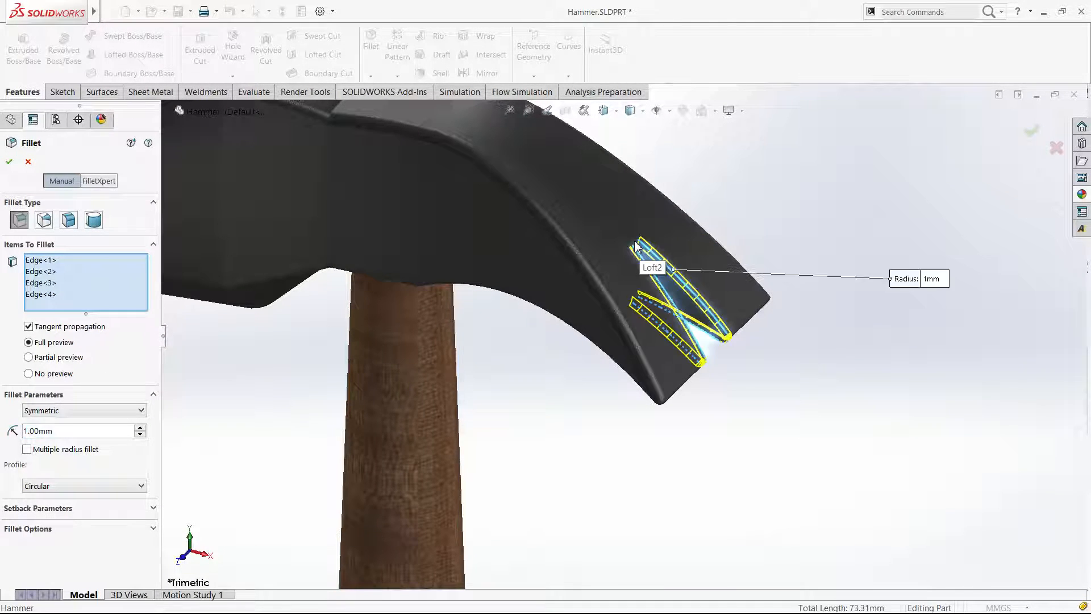
Try adding the short edges at the notch's narrow end individually to the fillet selection.
{"action": "scroll", "coordinate": [625, 264], "scroll_direction": "down", "scroll_amount": 3}
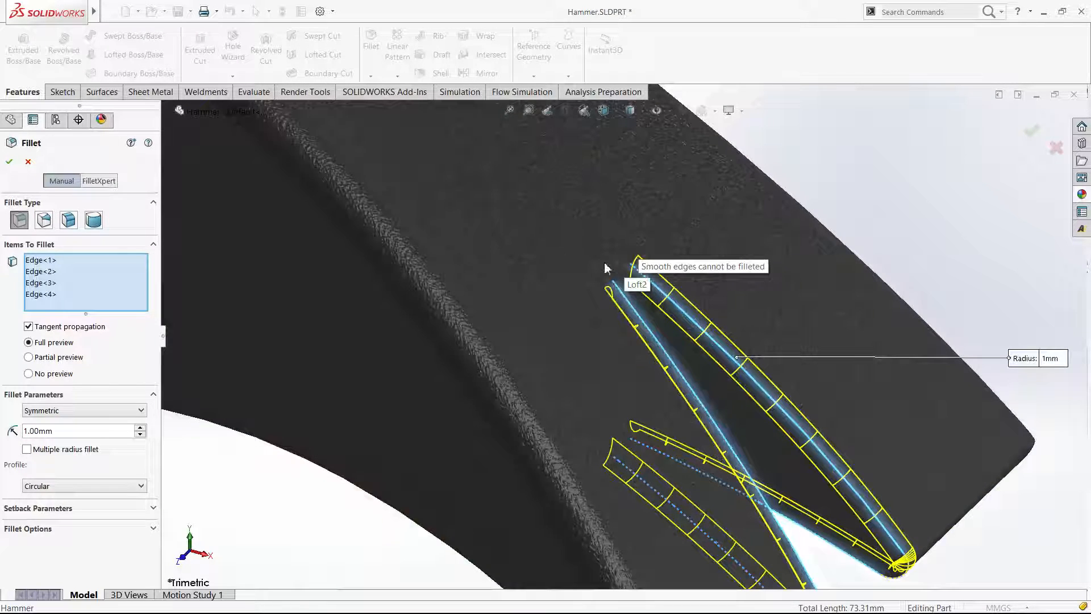
{"action": "left_click", "coordinate": [615, 271]}
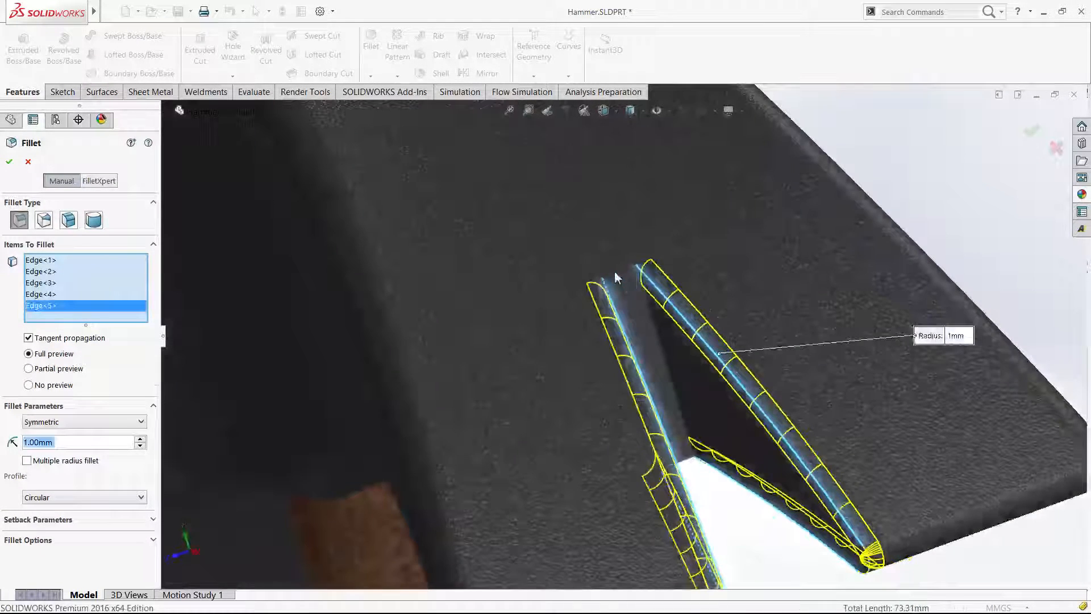
{"action": "left_click", "coordinate": [693, 460]}
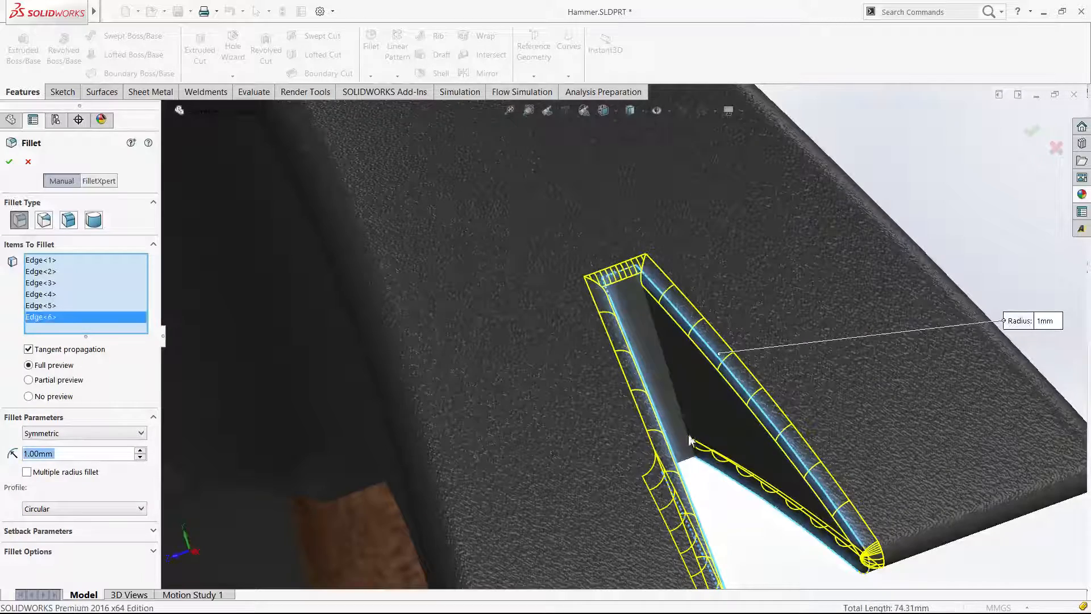
{"action": "left_click", "coordinate": [686, 460]}
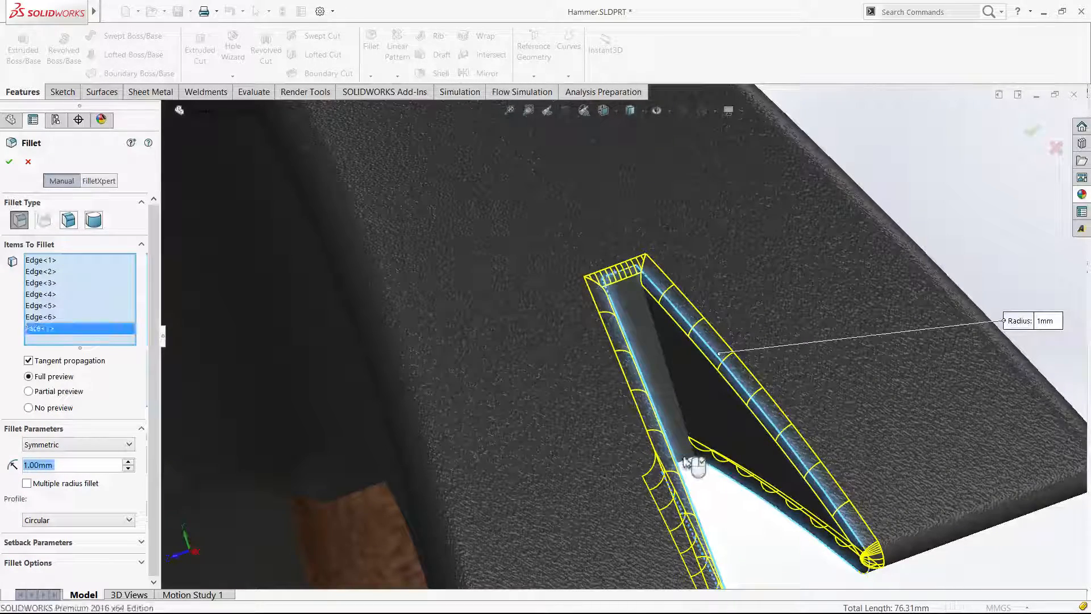
{"action": "left_click", "coordinate": [623, 276]}
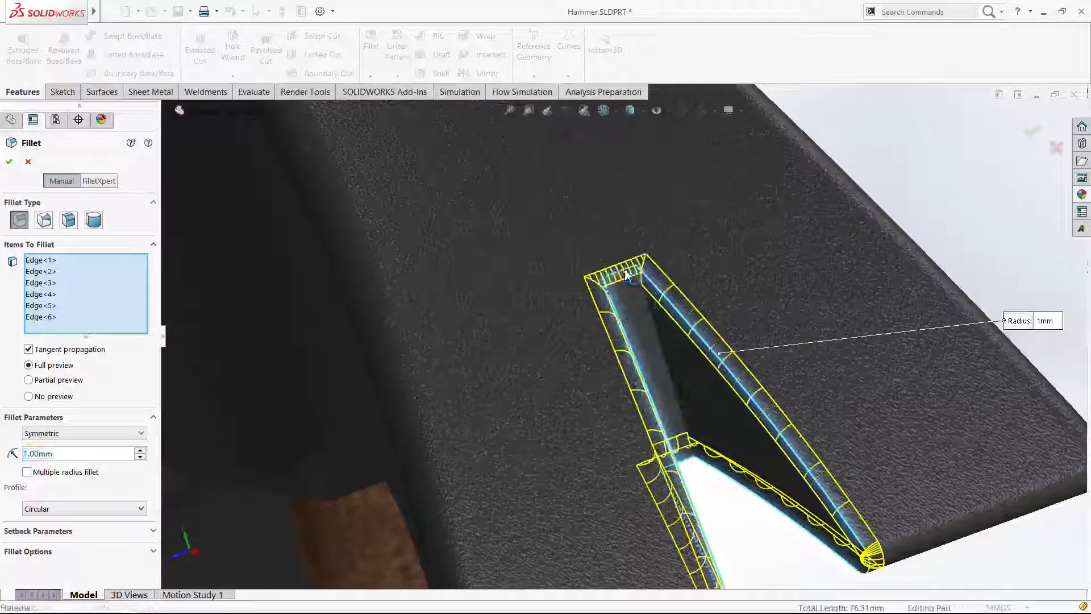
{"action": "left_click", "coordinate": [653, 335]}
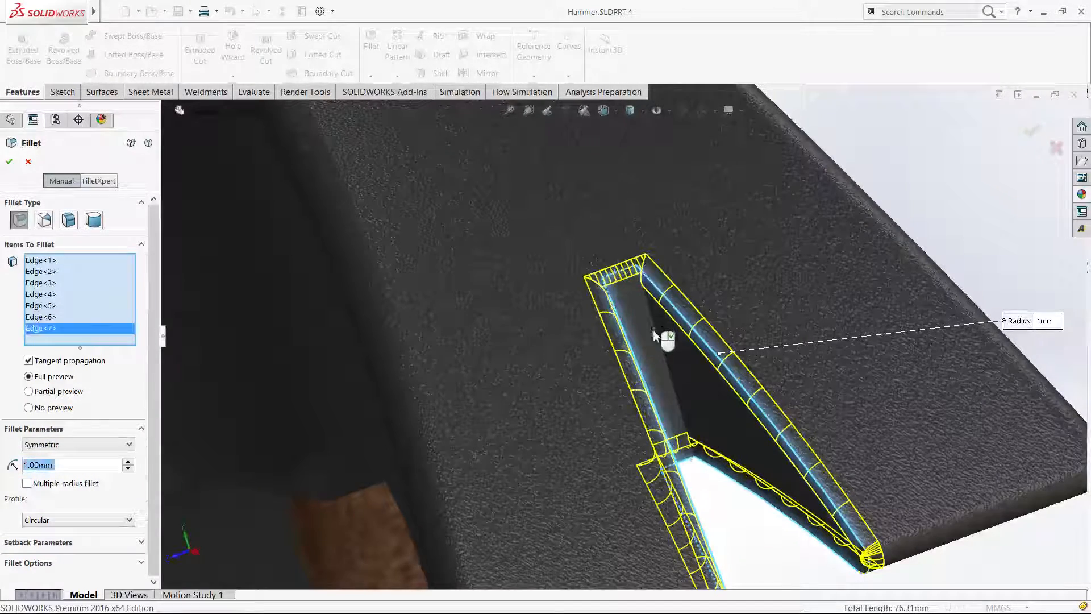
{"action": "left_click", "coordinate": [627, 273]}
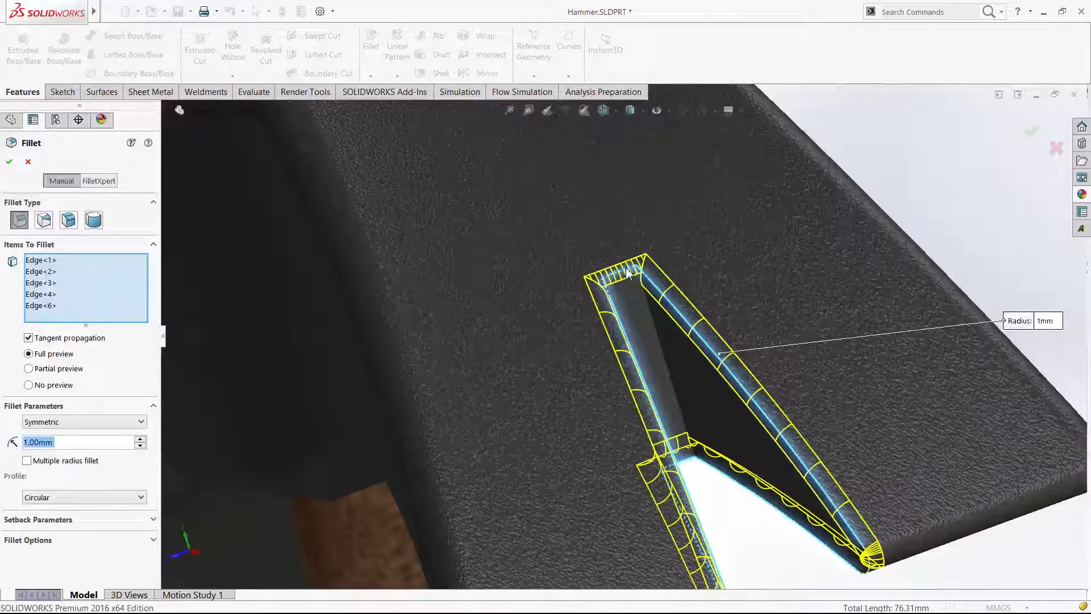
{"action": "left_click", "coordinate": [686, 465]}
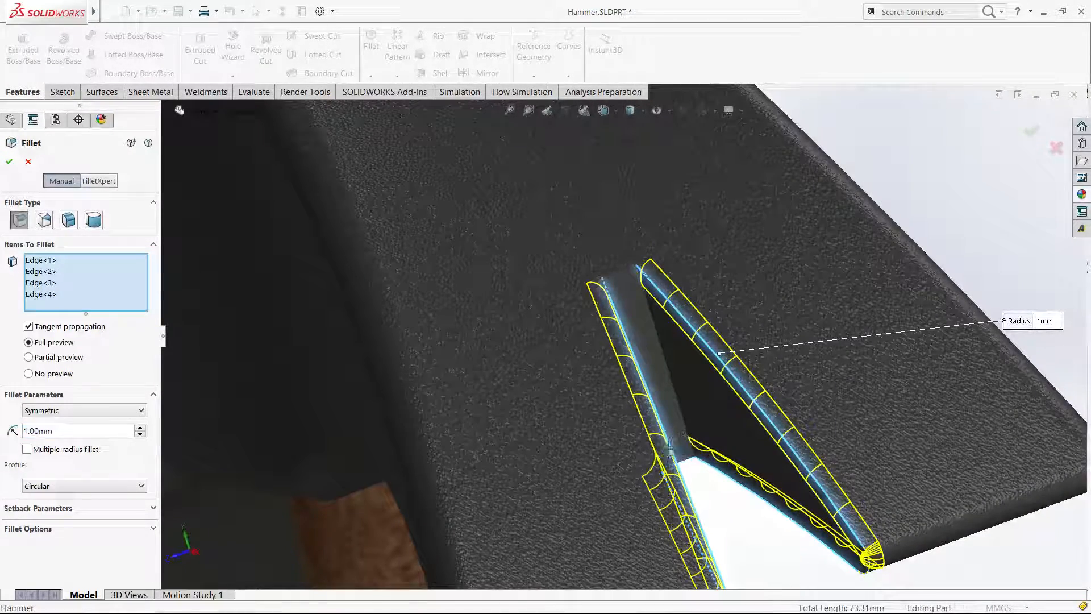
Add the notch's narrow end face to the fillet selection and apply the 1 mm fillet.
{"action": "middle_click_drag", "start_coordinate": [661, 416], "coordinate": [653, 470]}
{"action": "left_click", "coordinate": [653, 469]}
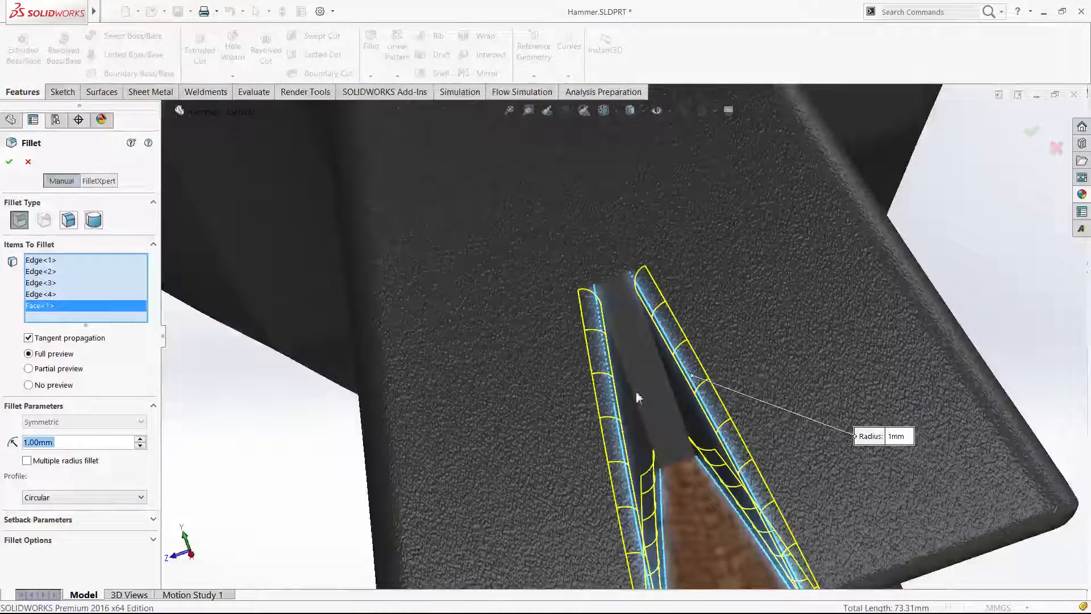
{"action": "left_click", "coordinate": [9, 162]}
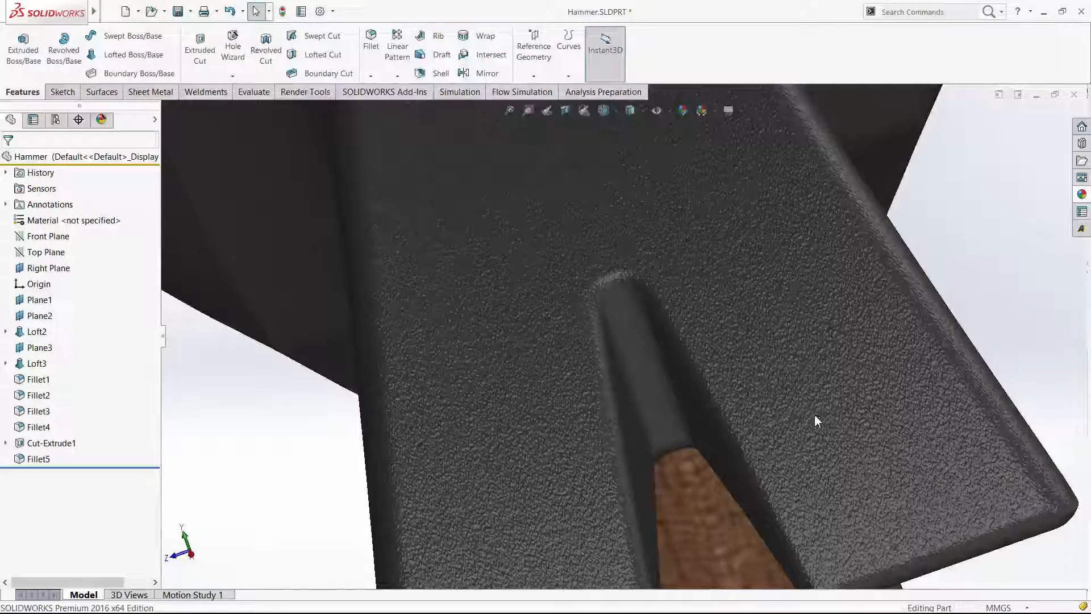
{"action": "scroll", "coordinate": [965, 227], "scroll_direction": "up", "scroll_amount": 5}
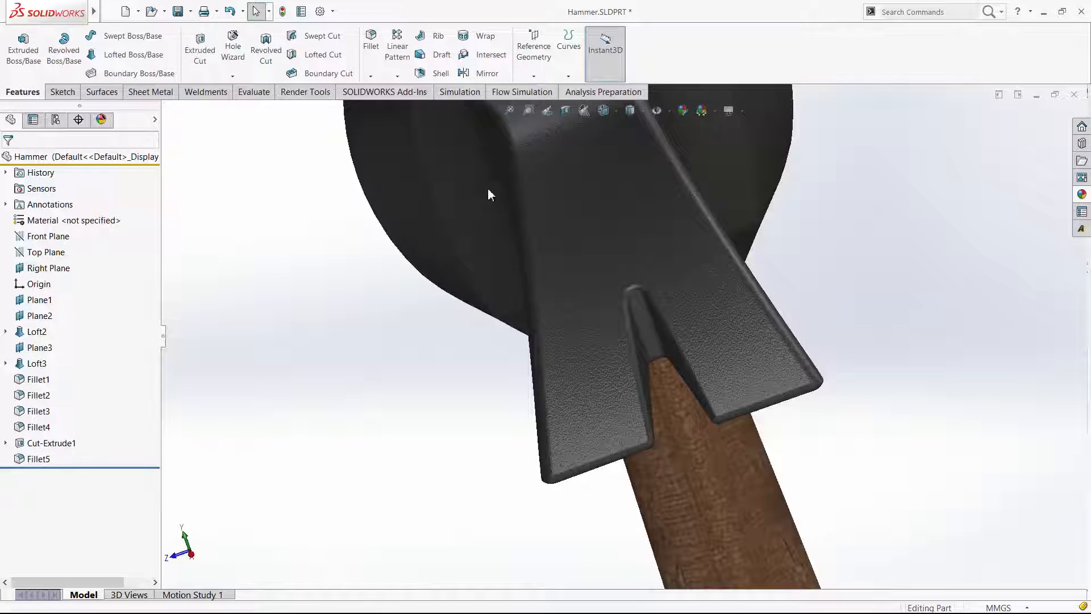
{"action": "key", "text": "ctrl+7"}
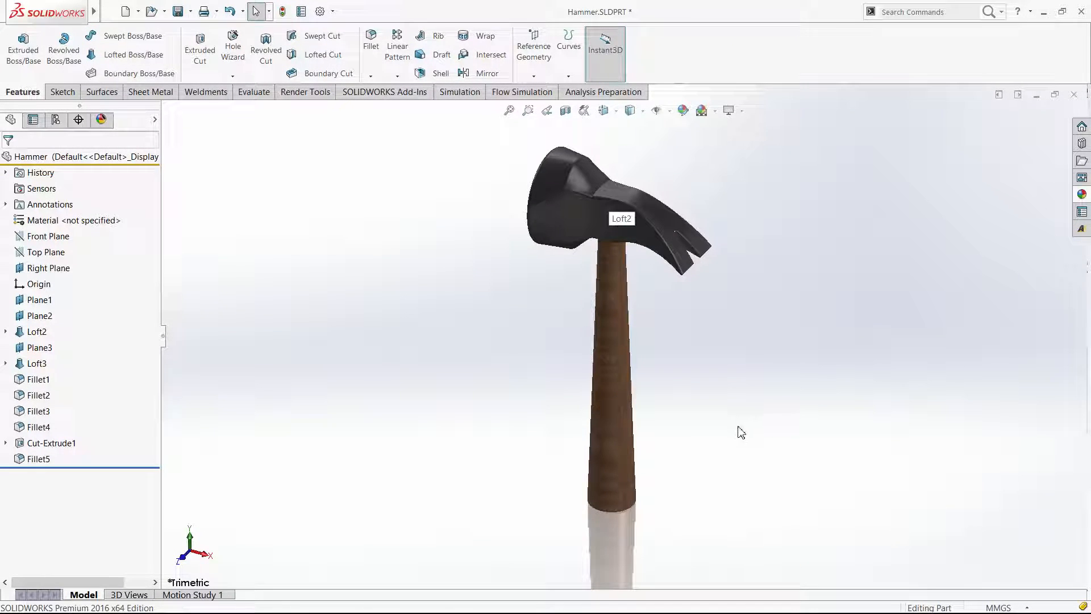
{"action": "middle_click_drag", "start_coordinate": [706, 274], "coordinate": [841, 301], "text": "ctrl"}
{"action": "middle_click_drag", "start_coordinate": [732, 385], "coordinate": [845, 294]}
{"action": "key", "text": "Escape"}
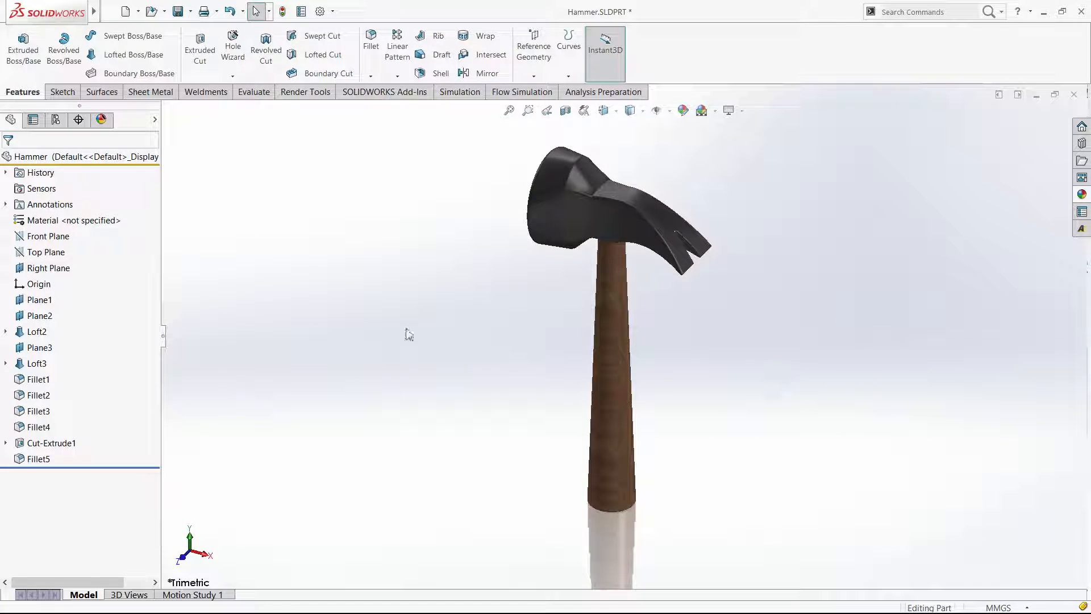
Try diameters of 70 mm and 45 mm for the striking face circle in the head loft's first sketch.
{"action": "left_click", "coordinate": [8, 331]}
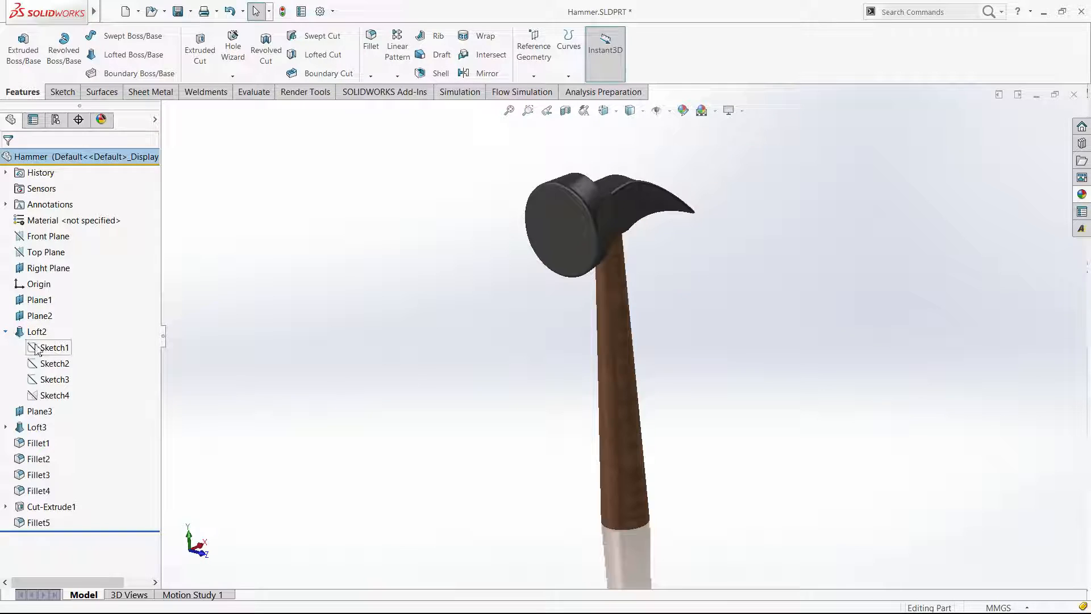
{"action": "left_click", "coordinate": [37, 347]}
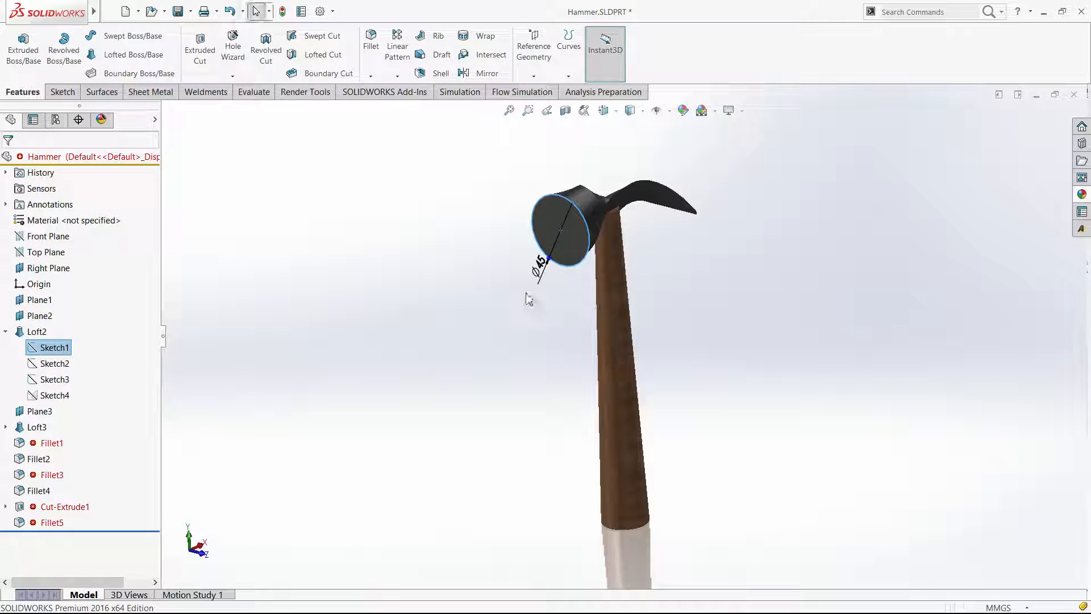
{"action": "middle_click_drag", "start_coordinate": [528, 299], "coordinate": [538, 304]}
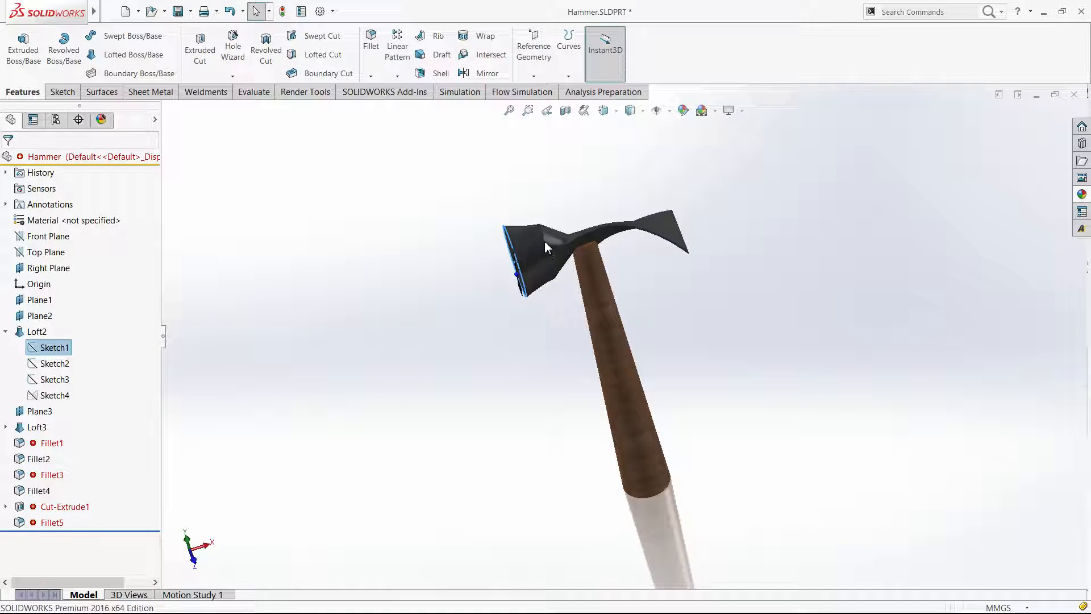
{"action": "key", "text": "ctrl+shift+z"}
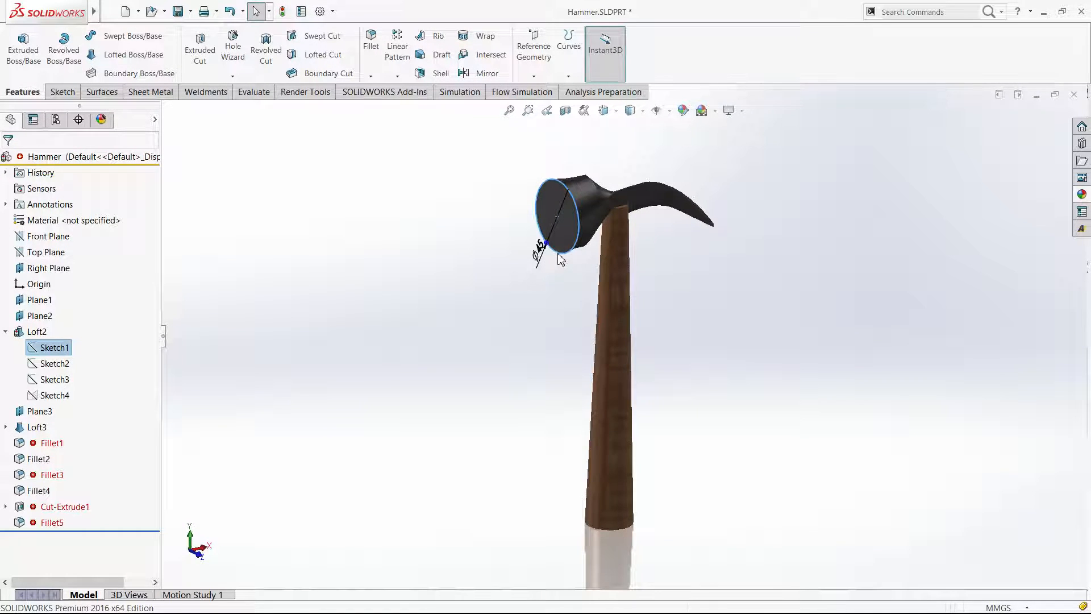
Undo the trial diameter changes to the hammer's striking face circle.
{"action": "key", "text": "ctrl+z"}
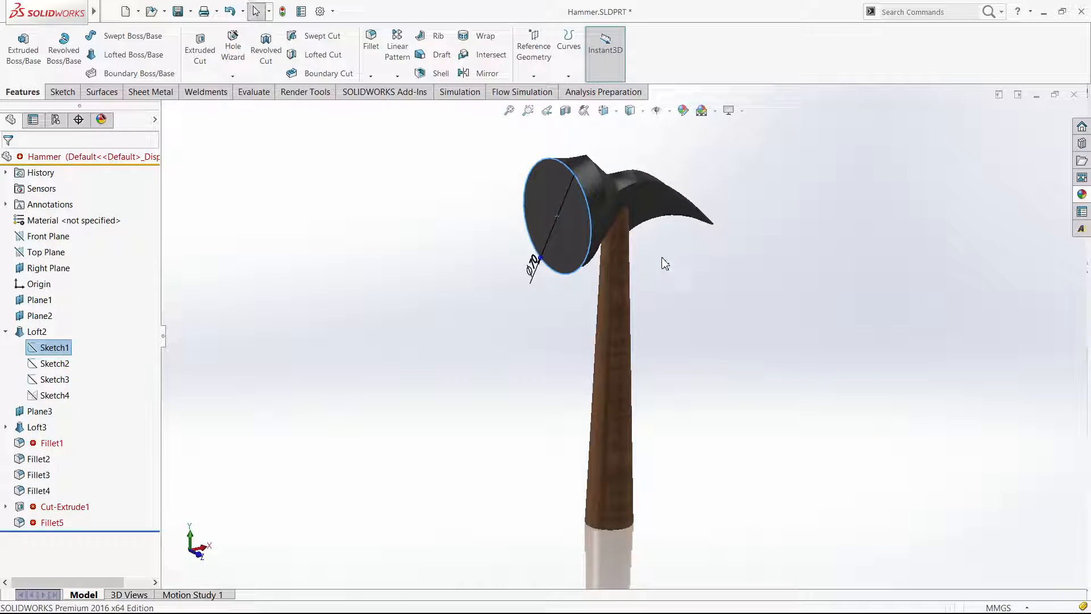
{"action": "key", "text": "ctrl+z"}
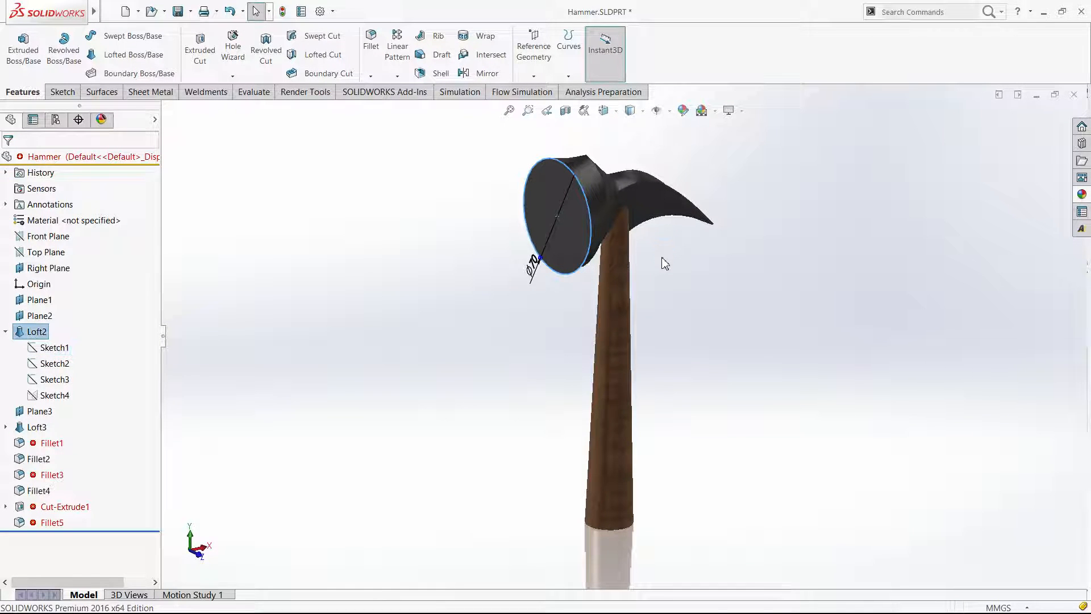
{"action": "key", "text": "ctrl+z"}
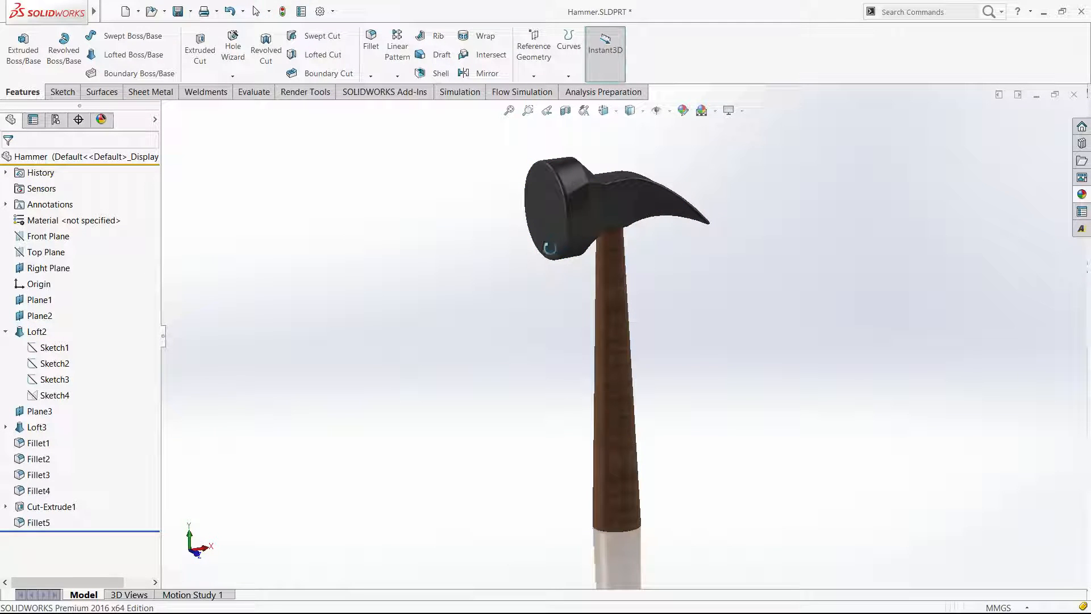
Hide the feature tree and start a Final Render of the hammer viewed from its striking face side.
{"action": "middle_click_drag", "start_coordinate": [568, 348], "coordinate": [584, 275]}
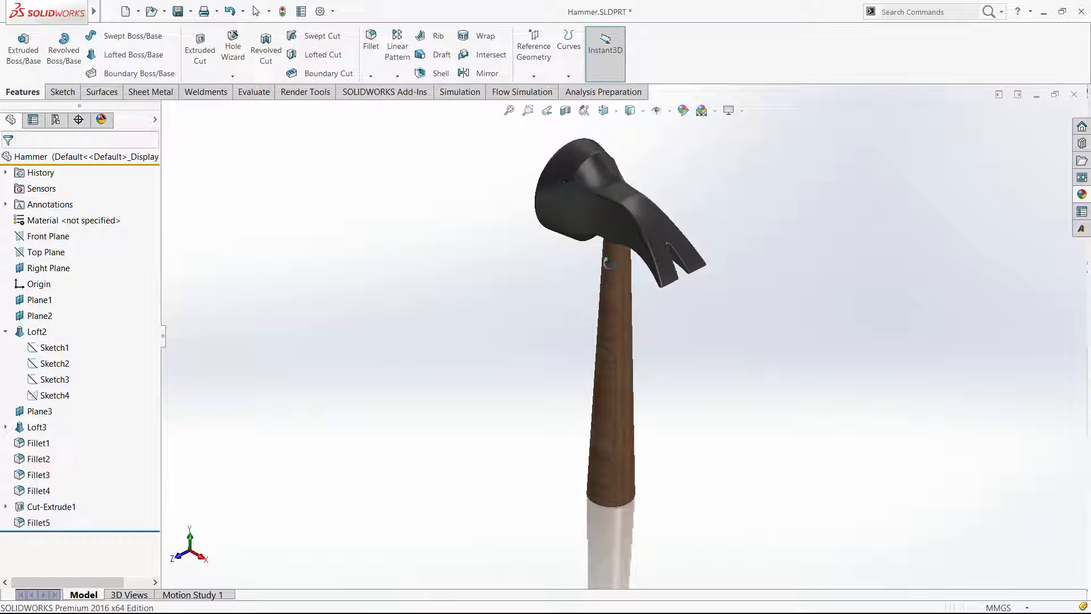
{"action": "middle_click_drag", "start_coordinate": [623, 296], "coordinate": [686, 307]}
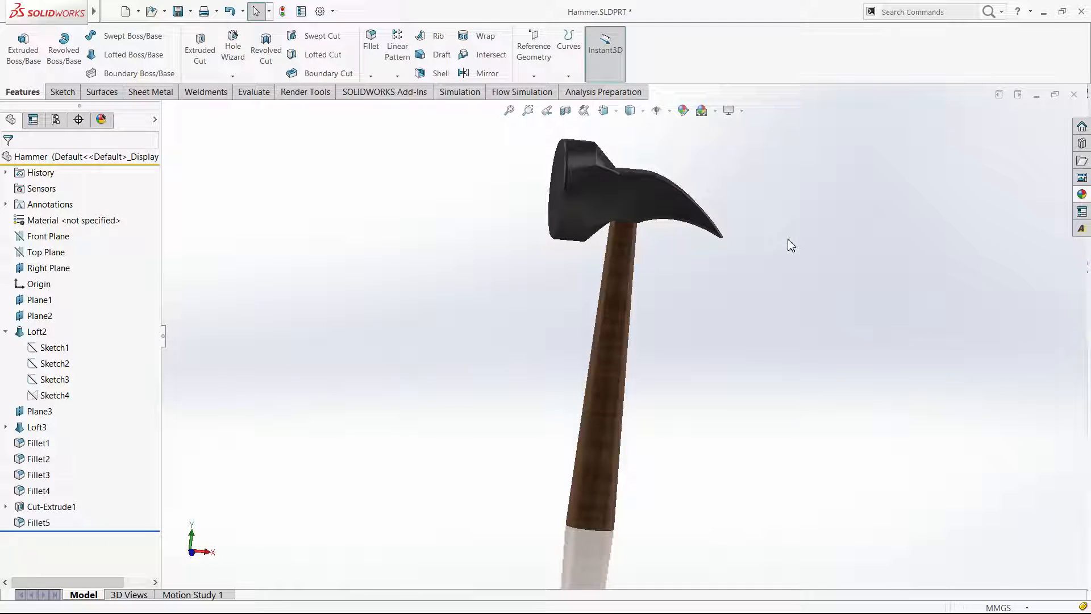
{"action": "key", "text": "ctrl+7"}
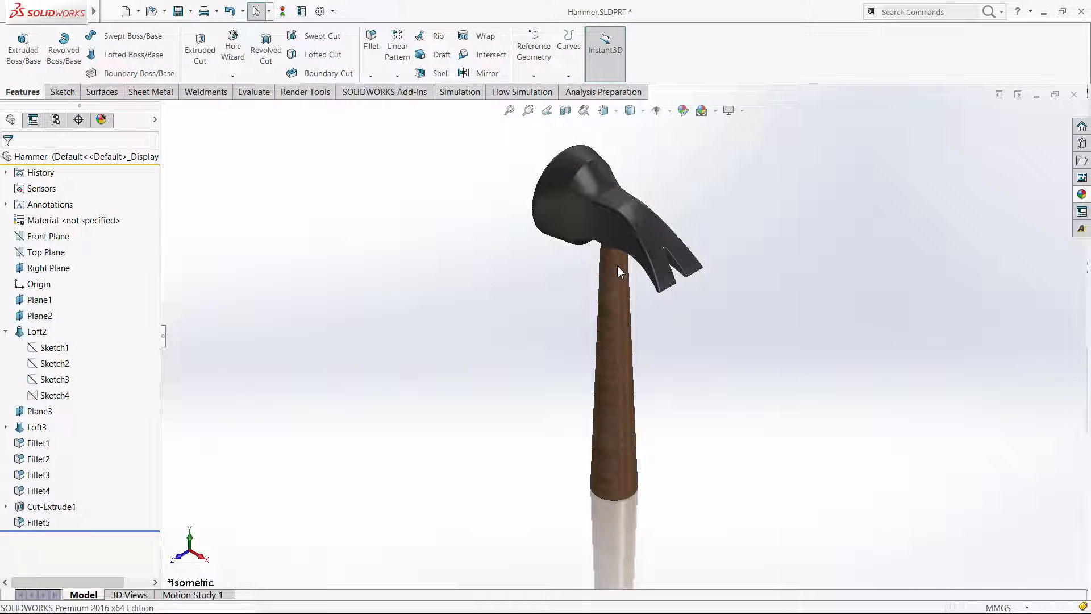
{"action": "key", "text": "ctrl+shift+z"}
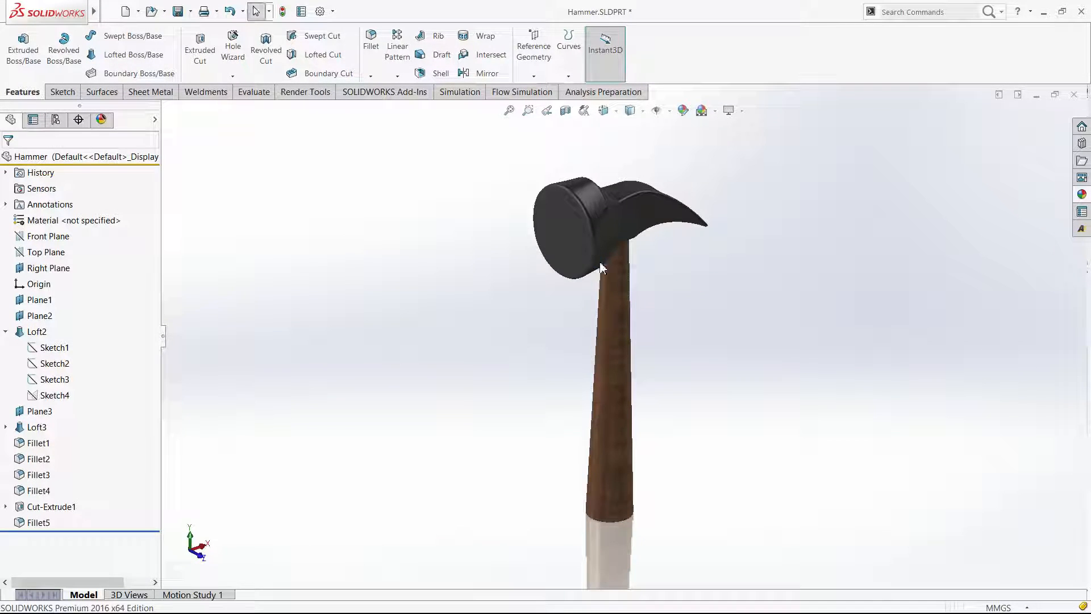
{"action": "left_click", "coordinate": [164, 335]}
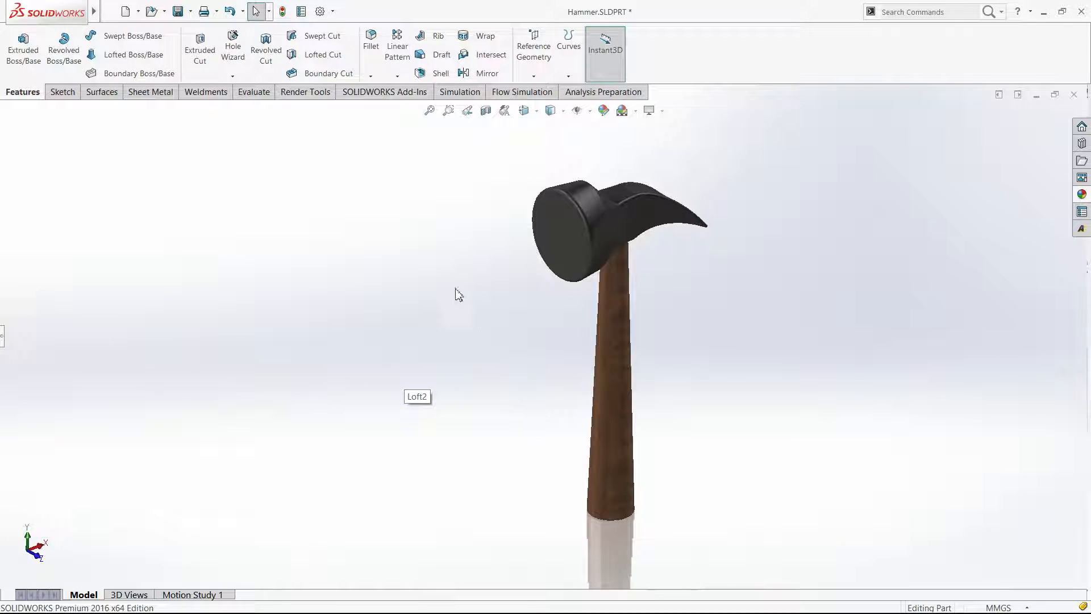
{"action": "left_click", "coordinate": [297, 93]}
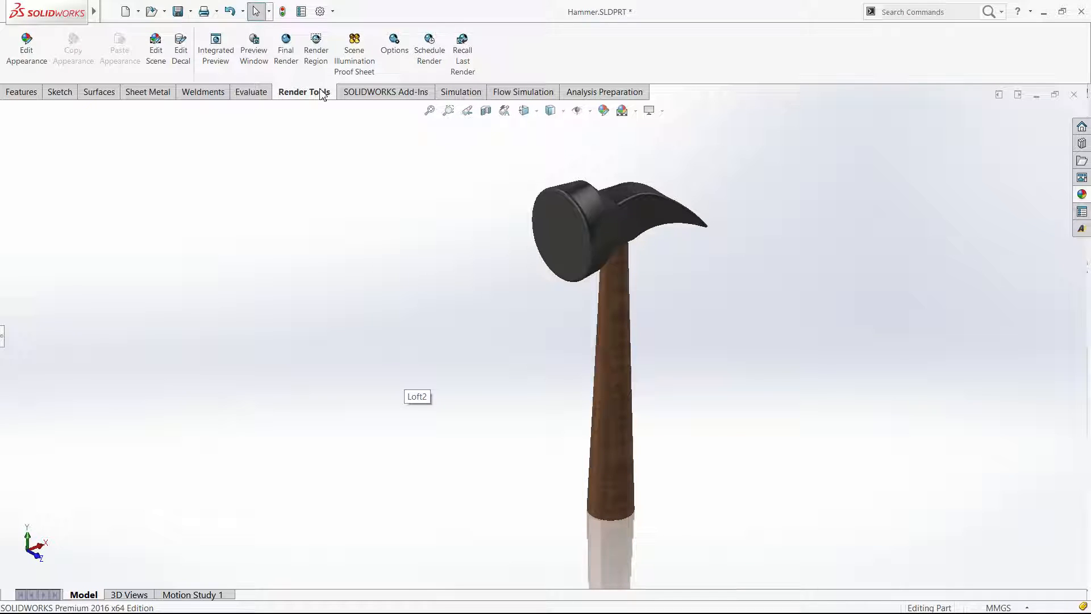
{"action": "left_click", "coordinate": [284, 57]}
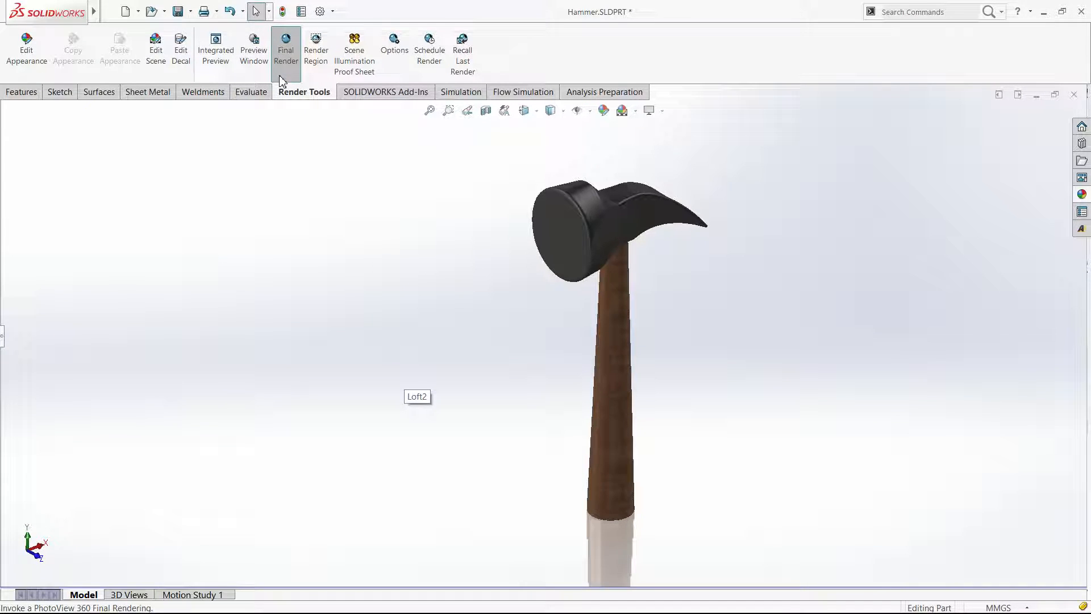